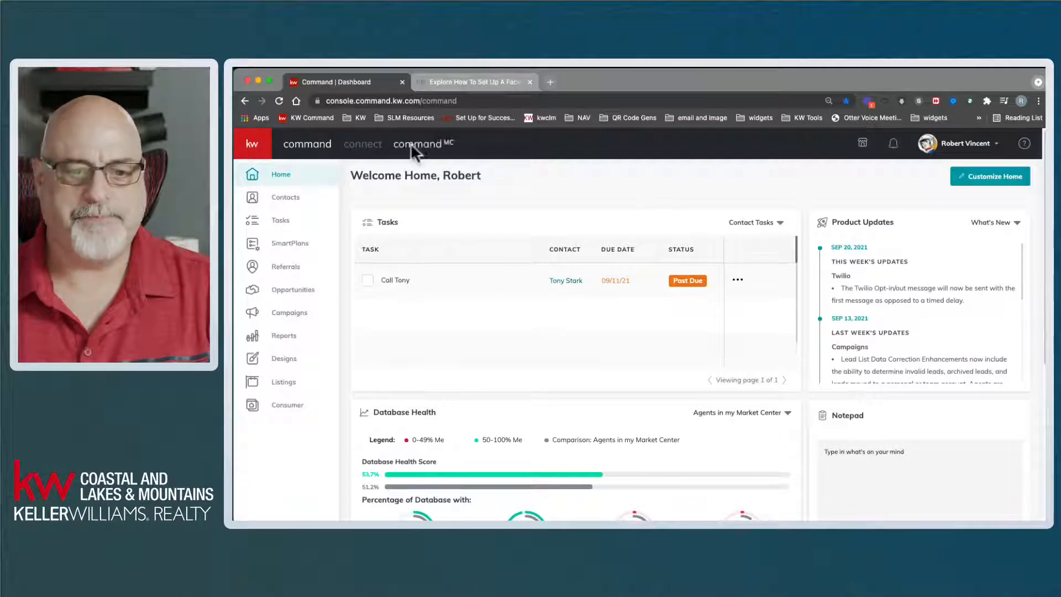
# - Collapse the left sidebar to icons and go to Settings from the account name menu
pyautogui.click(252, 143)
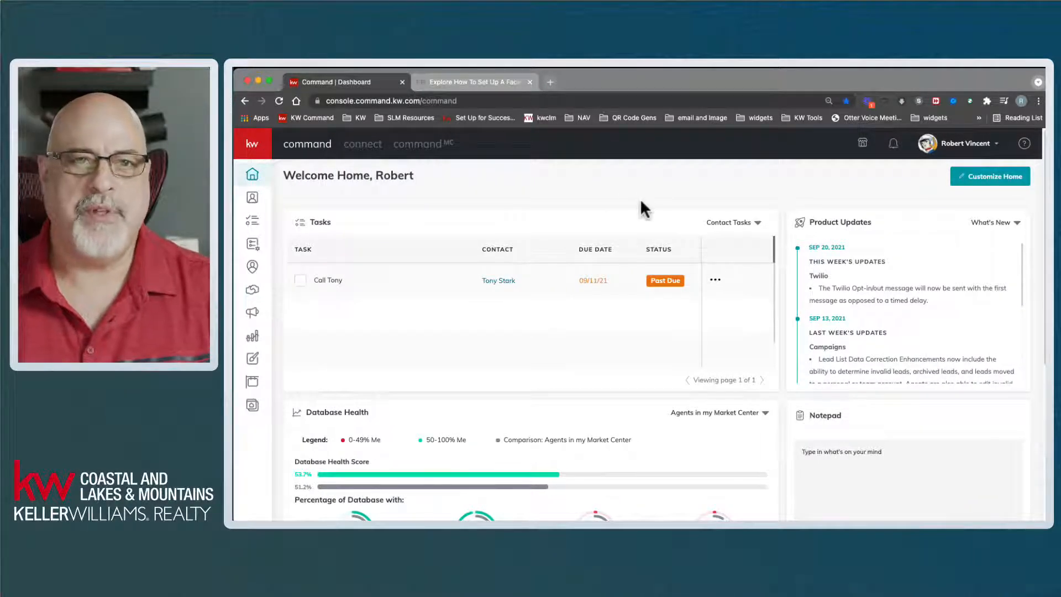
pyautogui.click(962, 145)
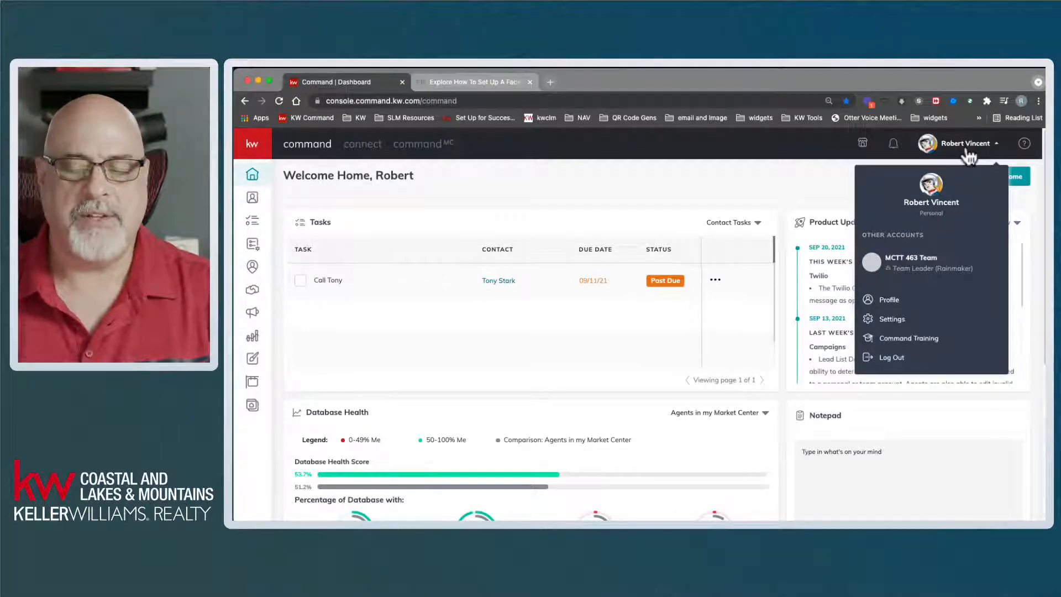
pyautogui.click(906, 338)
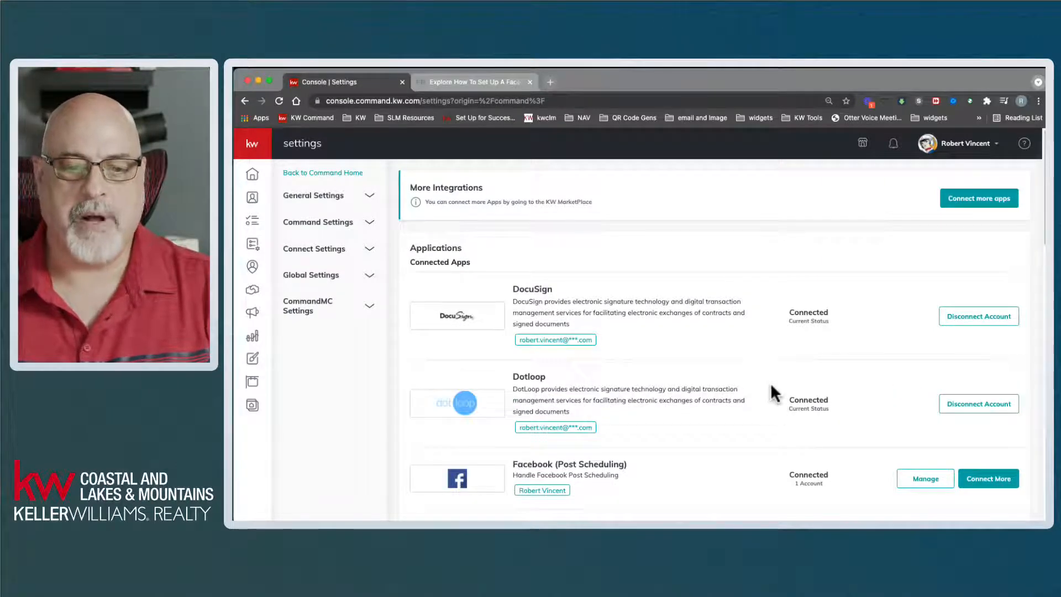
# - Scroll down Connected Apps and highlight the Facebook (Post Scheduling) title
pyautogui.scroll(-2, 771, 379)
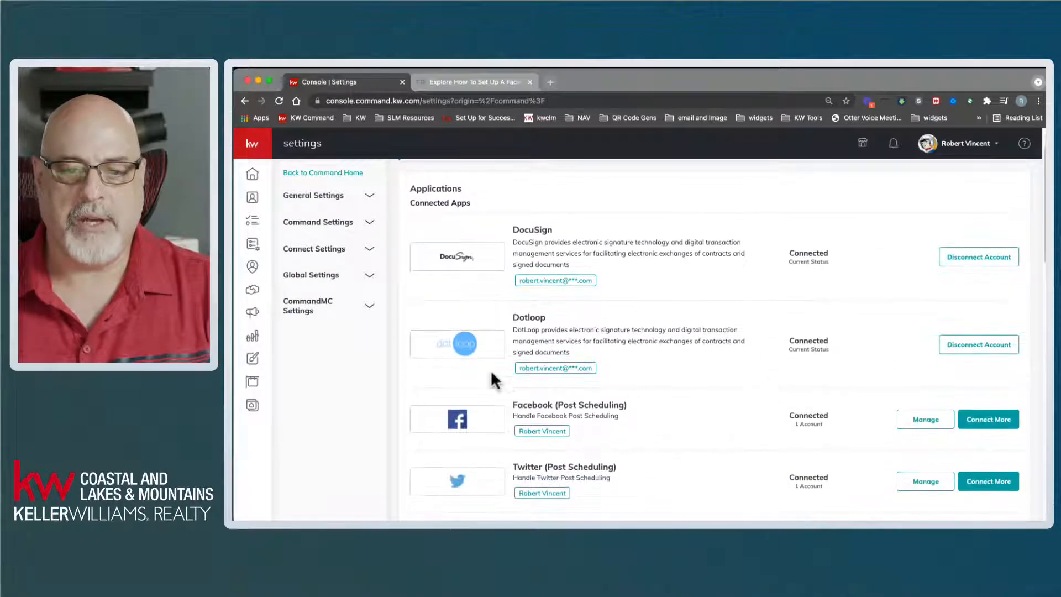
pyautogui.moveTo(518, 409); pyautogui.dragTo(630, 407)
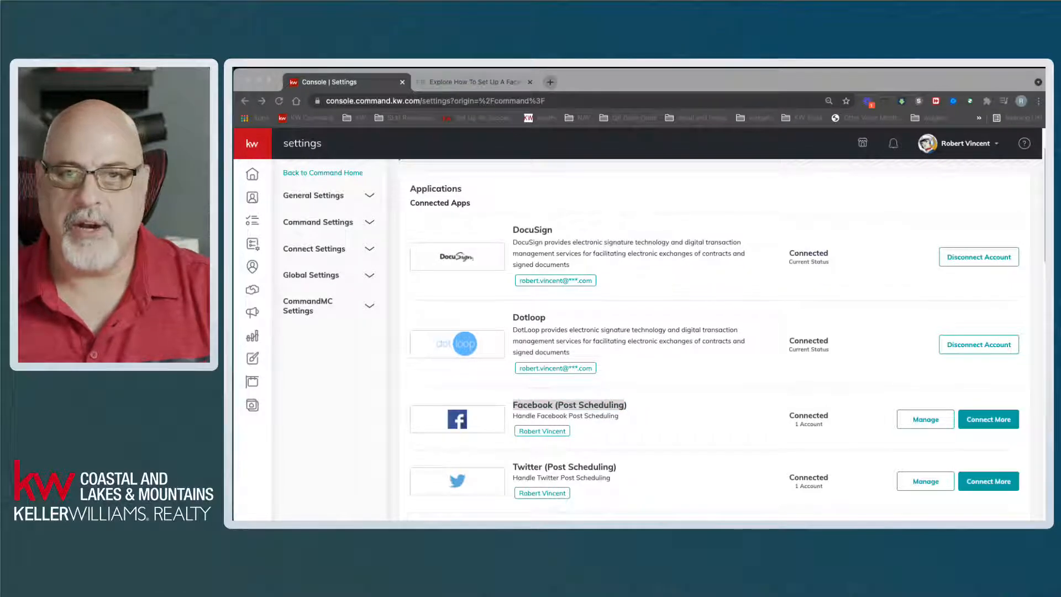
pyautogui.click(652, 73)
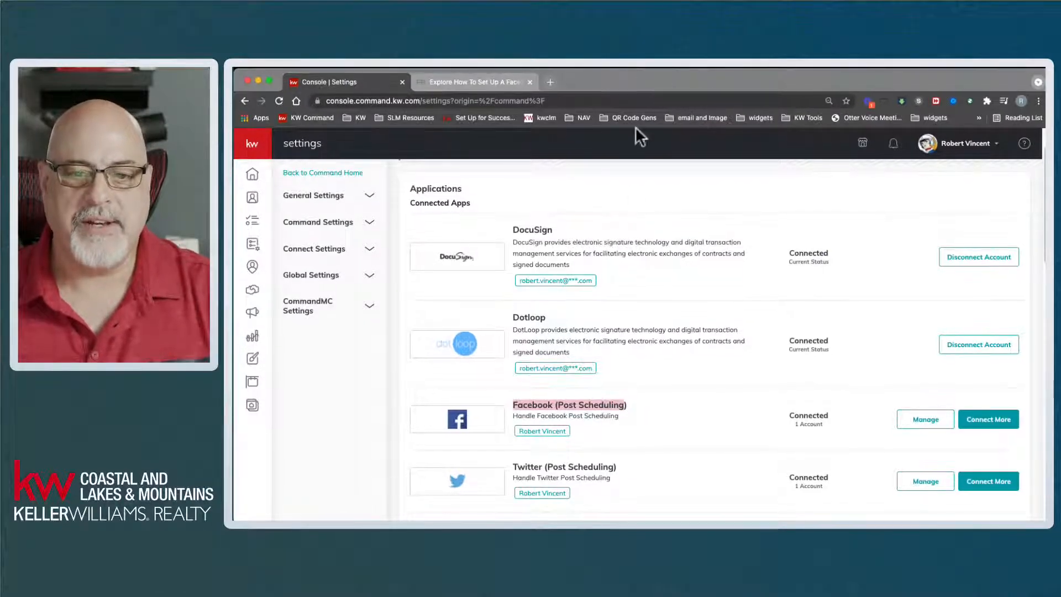
pyautogui.click(641, 400)
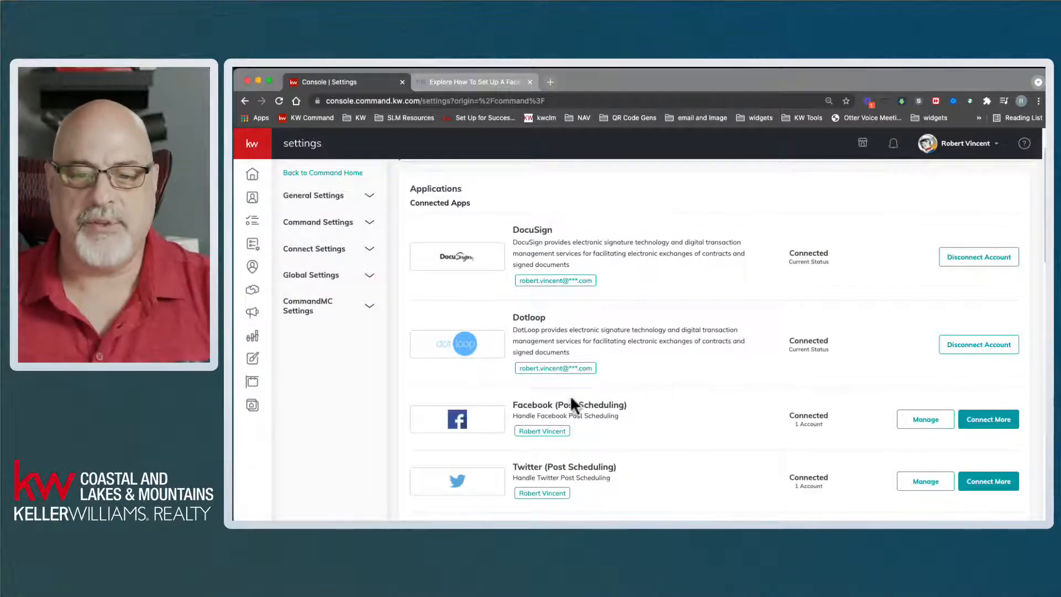
pyautogui.moveTo(513, 405); pyautogui.dragTo(650, 409)
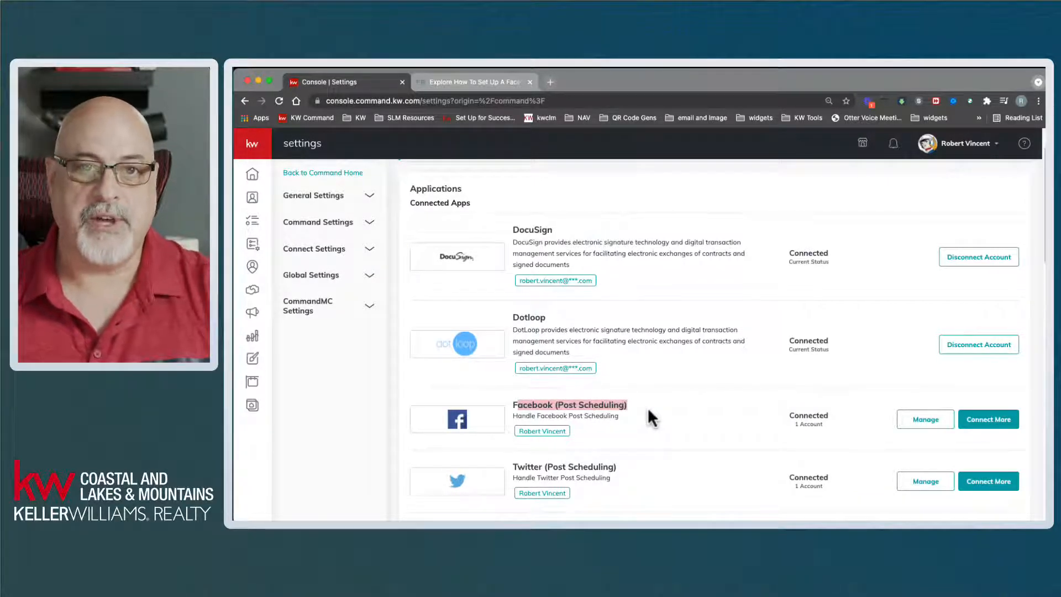
pyautogui.click(619, 409)
pyautogui.moveTo(513, 408); pyautogui.dragTo(628, 409)
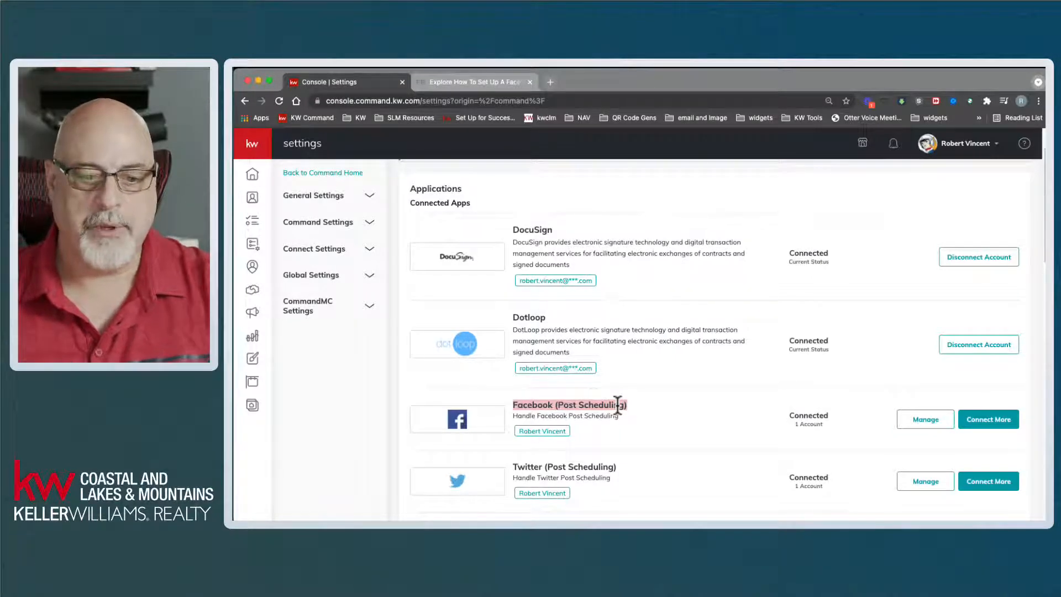
pyautogui.click(383, 416)
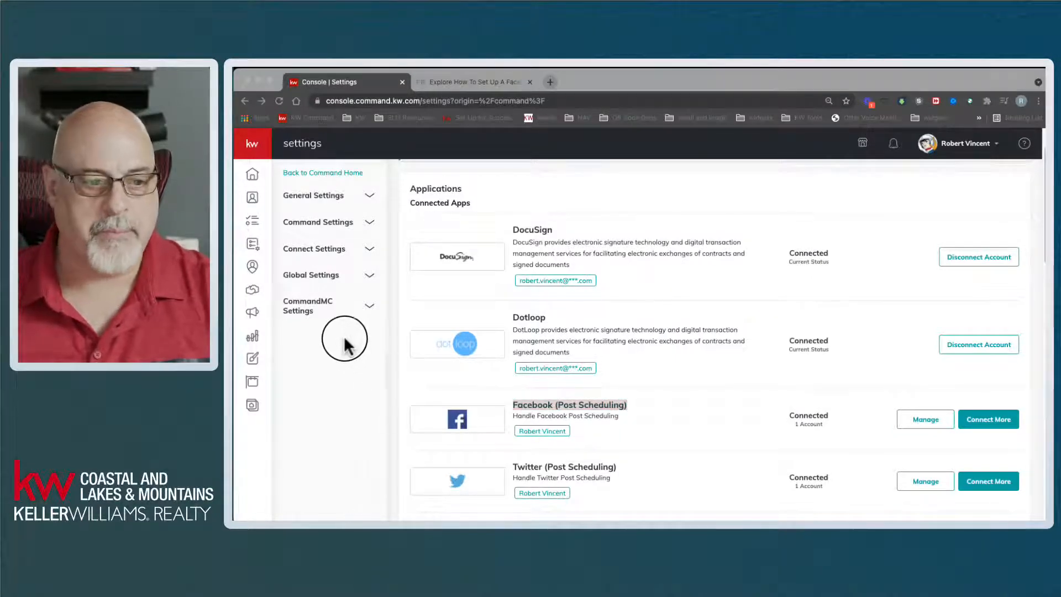
pyautogui.click(696, 81)
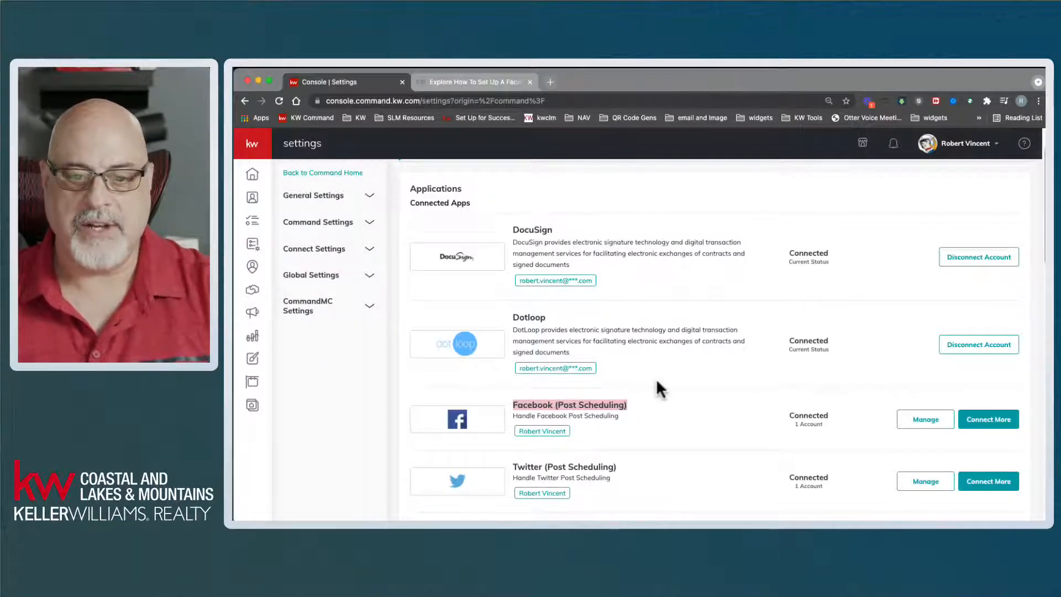
pyautogui.click(695, 384)
# - Highlight the Facebook (Ads Manager) title further down, then open a new browser tab
pyautogui.scroll(-4, 688, 415)
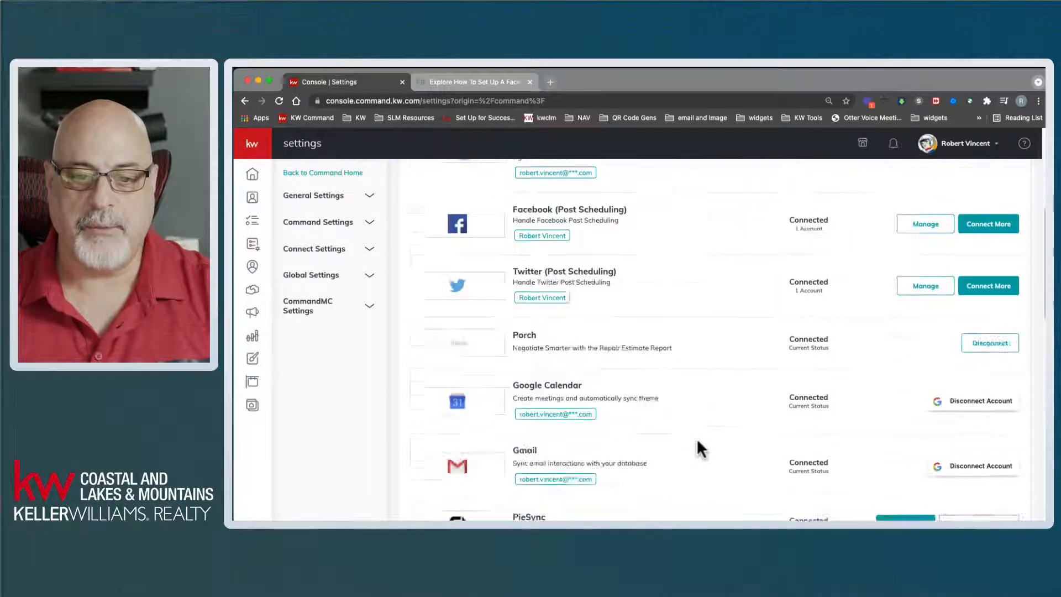
pyautogui.scroll(-4, 698, 439)
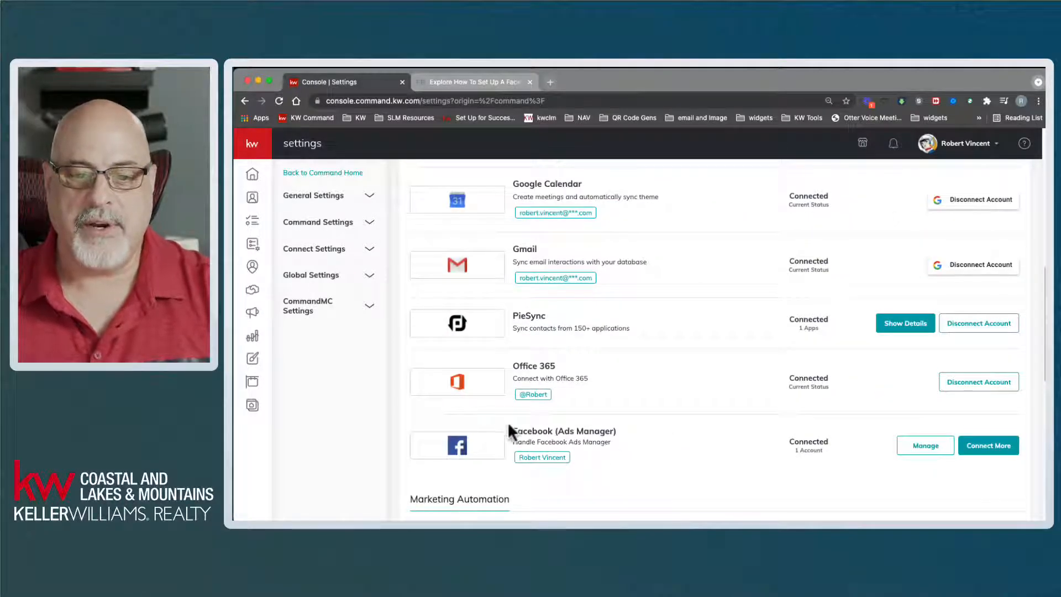
pyautogui.moveTo(512, 432); pyautogui.dragTo(623, 440)
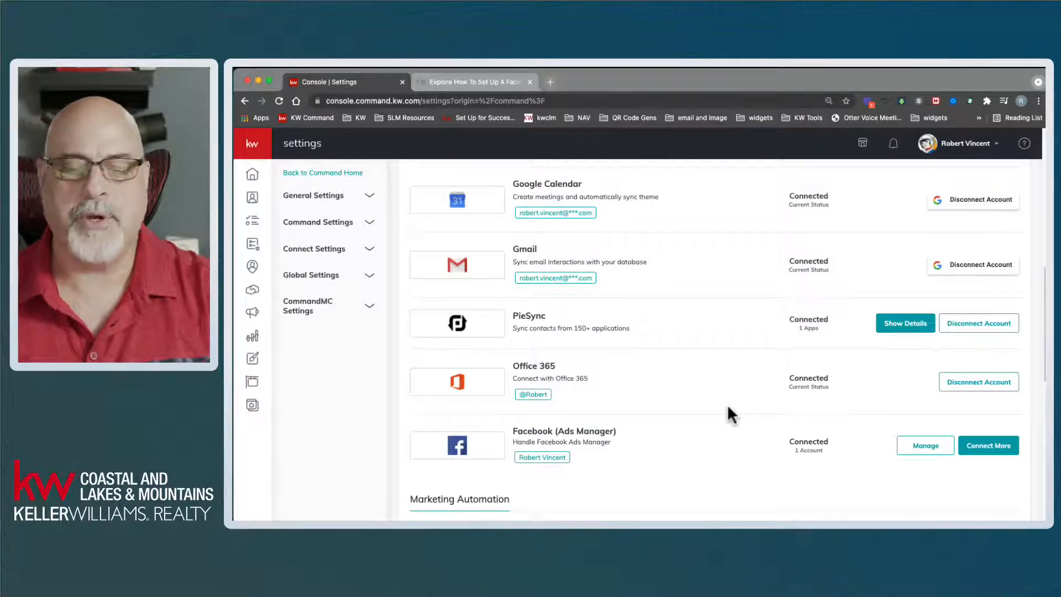
pyautogui.click(551, 82)
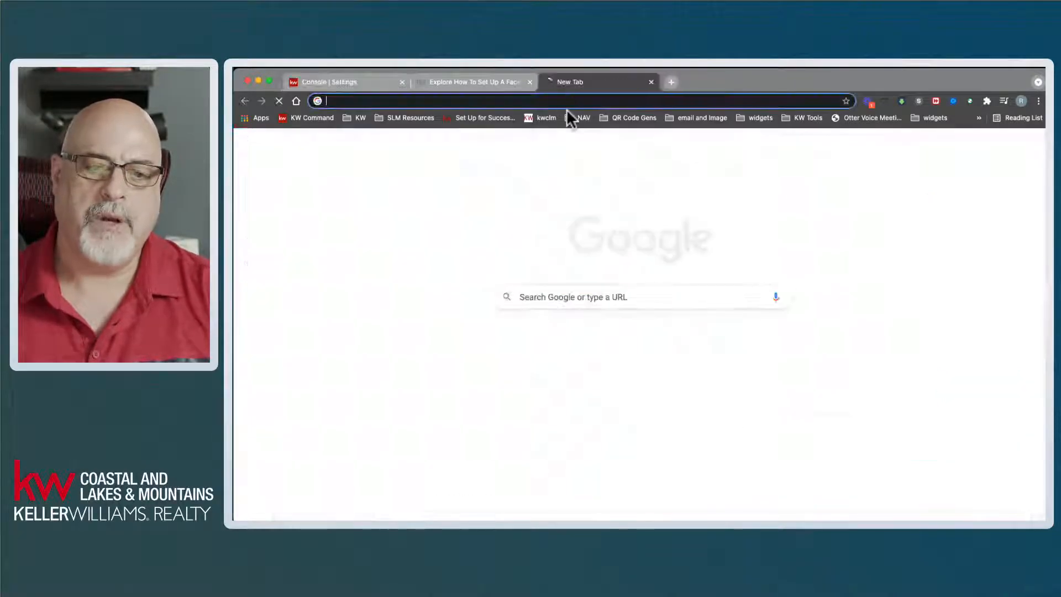
# - Load facebook.com in the new tab, then load it again using the short address fb
pyautogui.write('facebook.com')
pyautogui.press('Return')
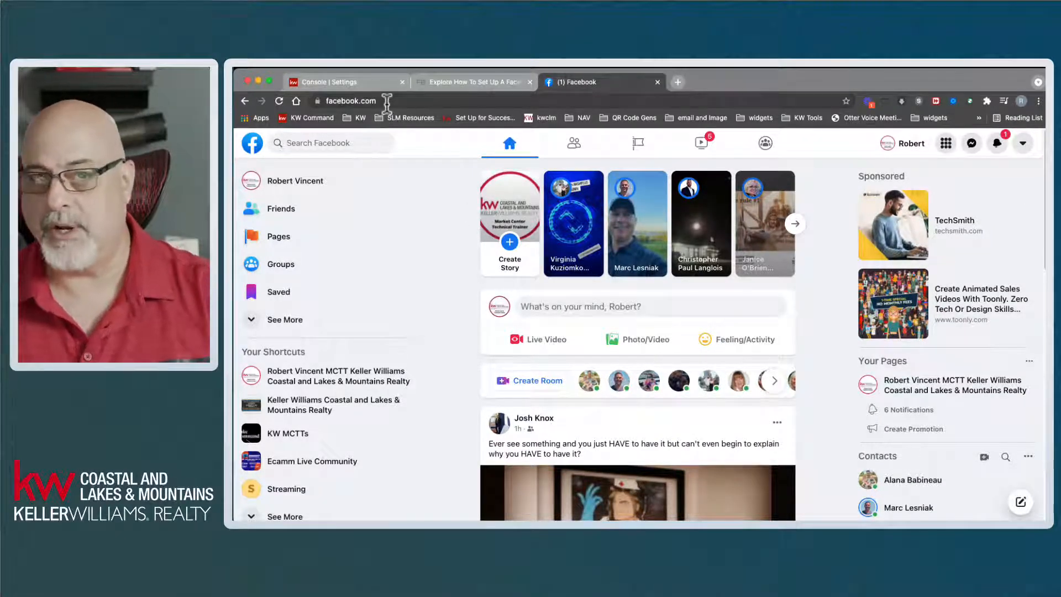
pyautogui.click(462, 100)
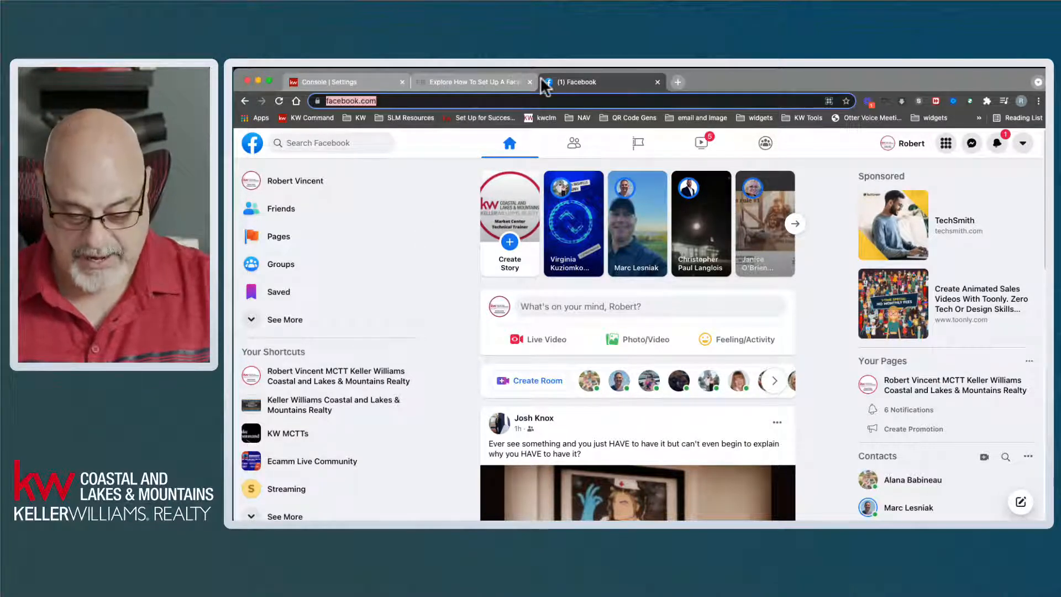
pyautogui.write('fb')
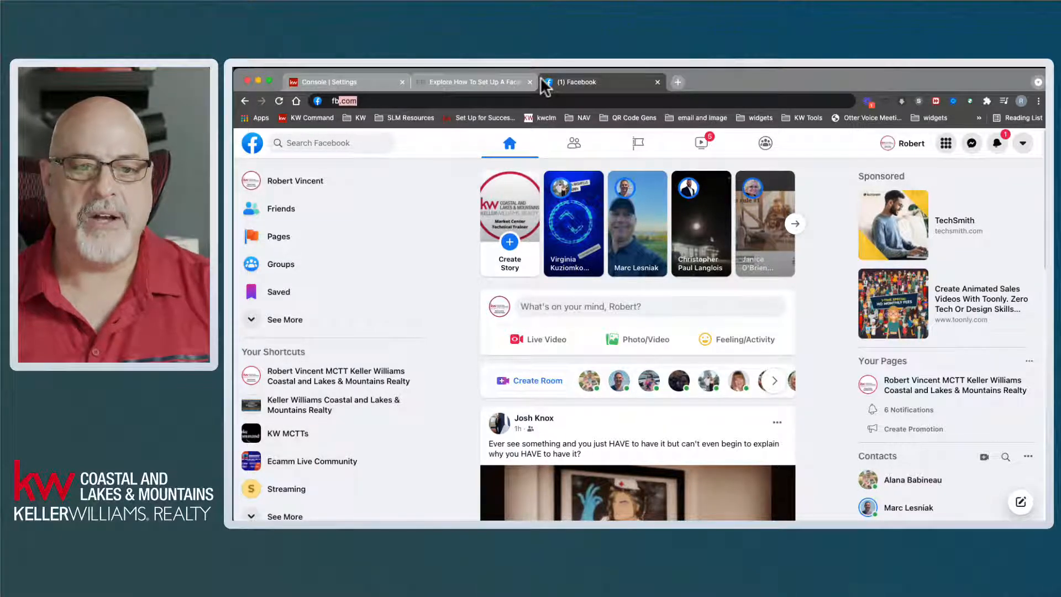
pyautogui.press('Return')
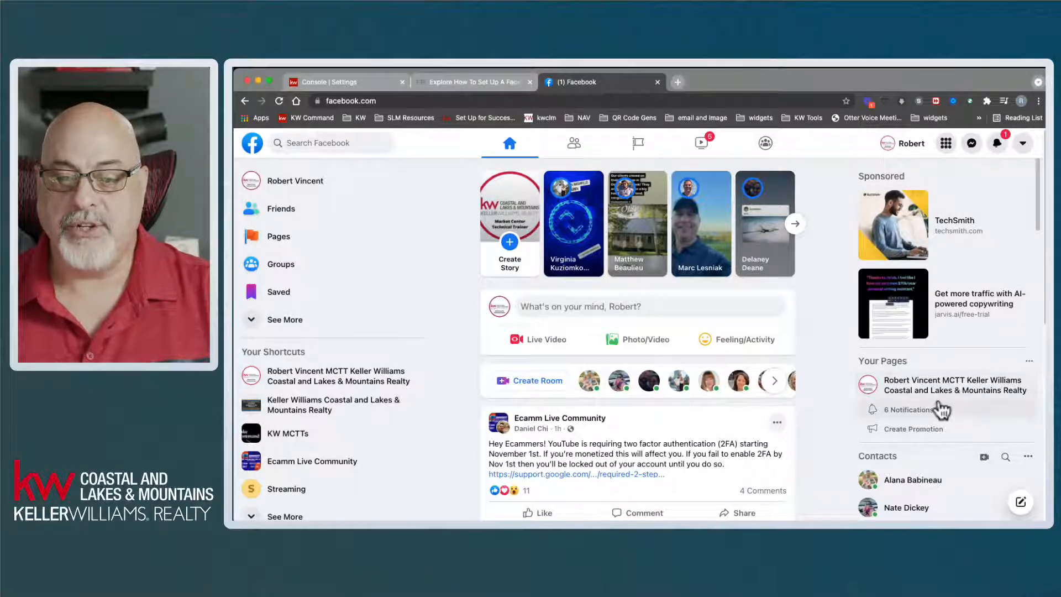
pyautogui.scroll(-5, 940, 407)
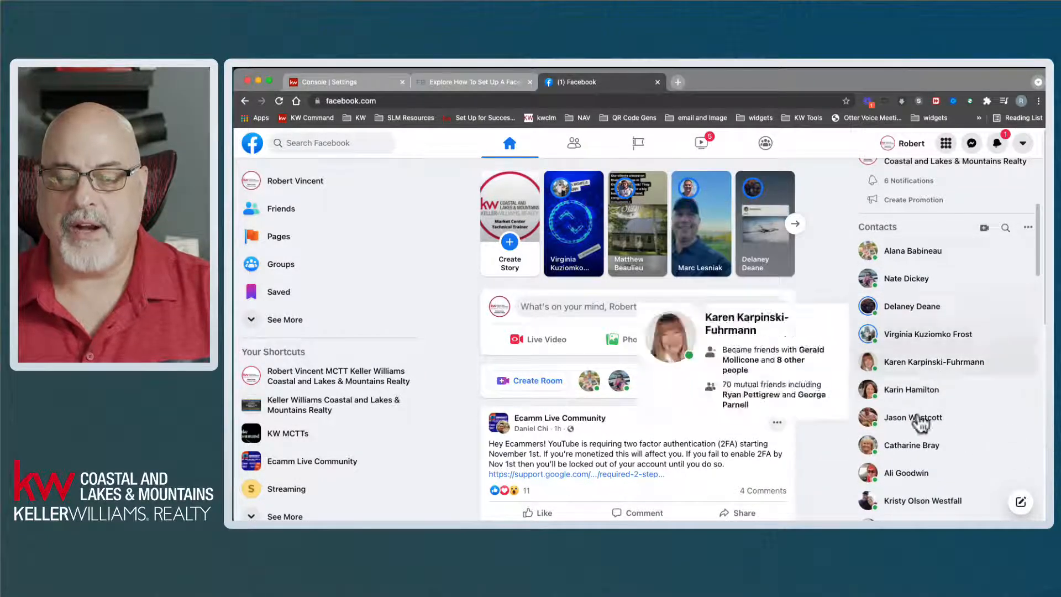
pyautogui.moveTo(1041, 250); pyautogui.dragTo(1021, 177)
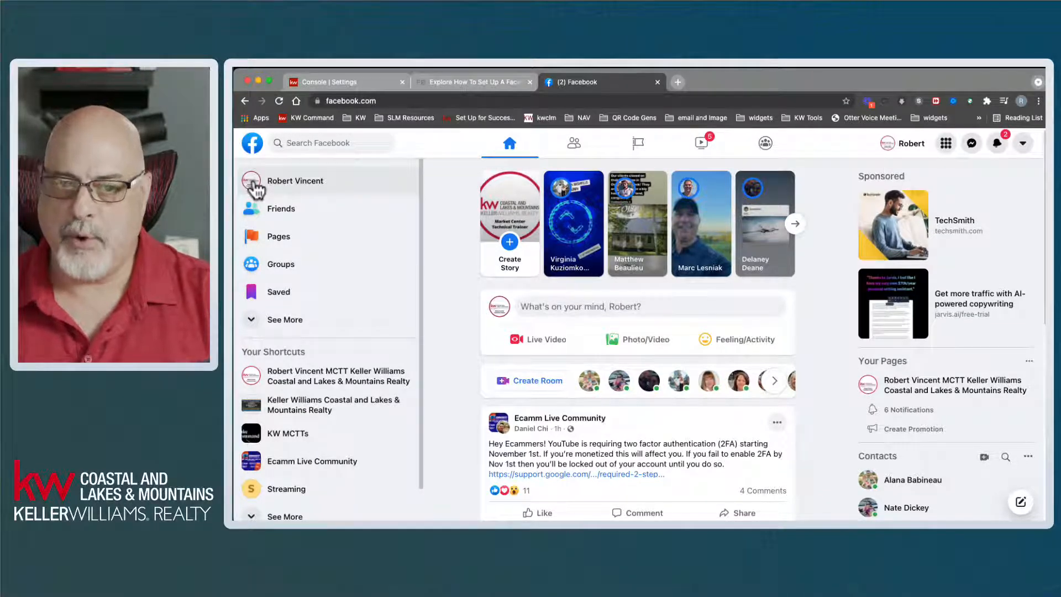
pyautogui.click(287, 192)
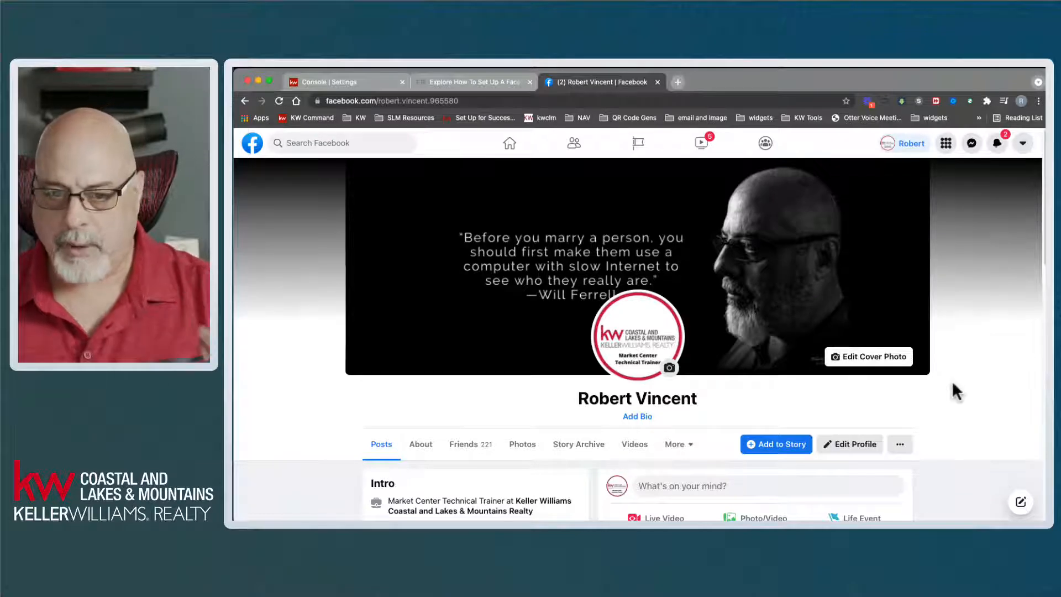
pyautogui.scroll(-5, 977, 349)
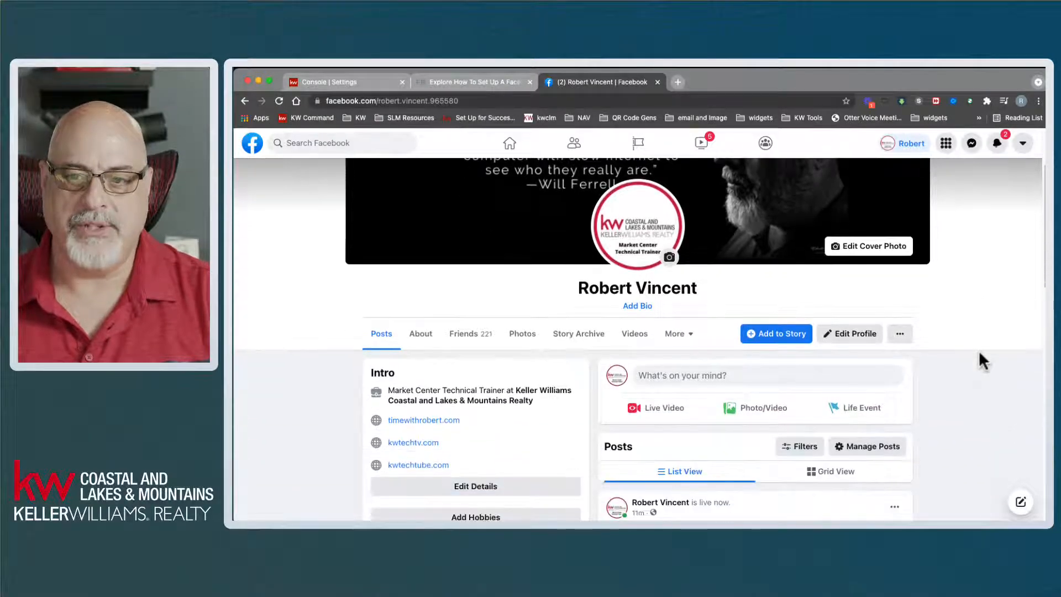
pyautogui.scroll(-4, 979, 353)
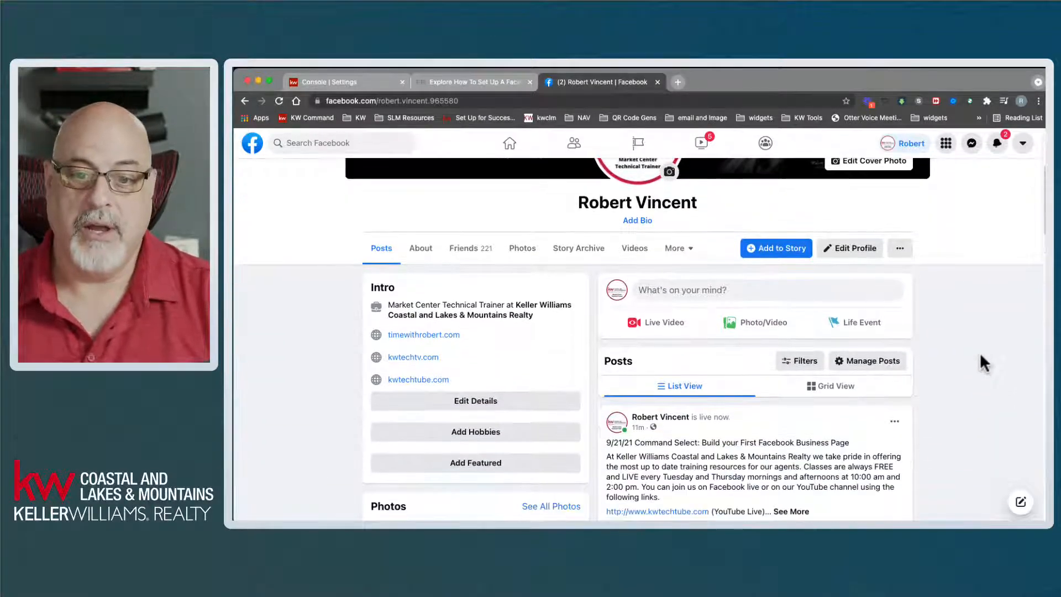
pyautogui.scroll(-6, 981, 358)
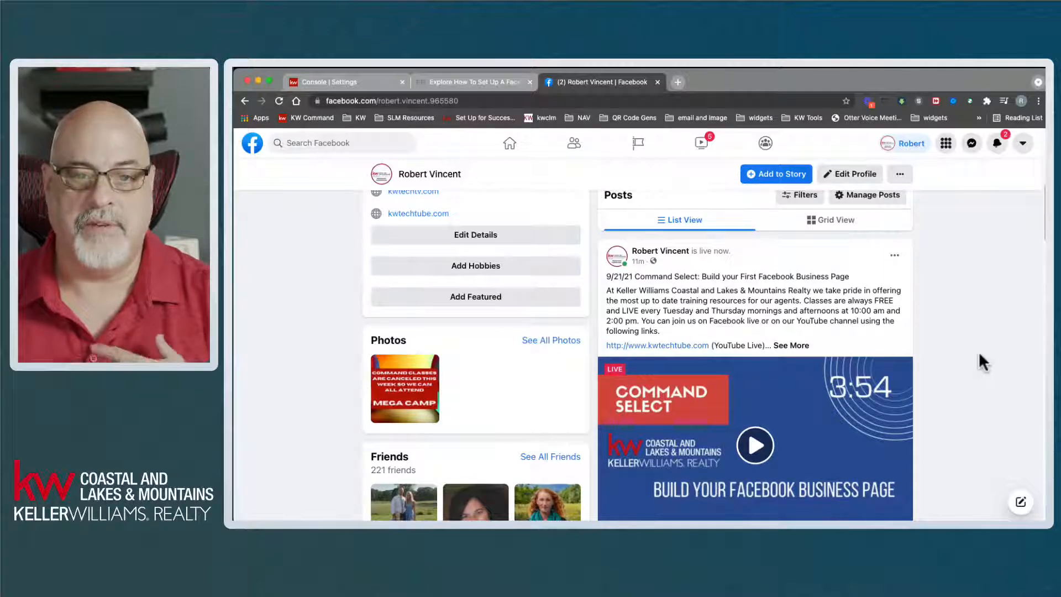
pyautogui.scroll(10, 979, 351)
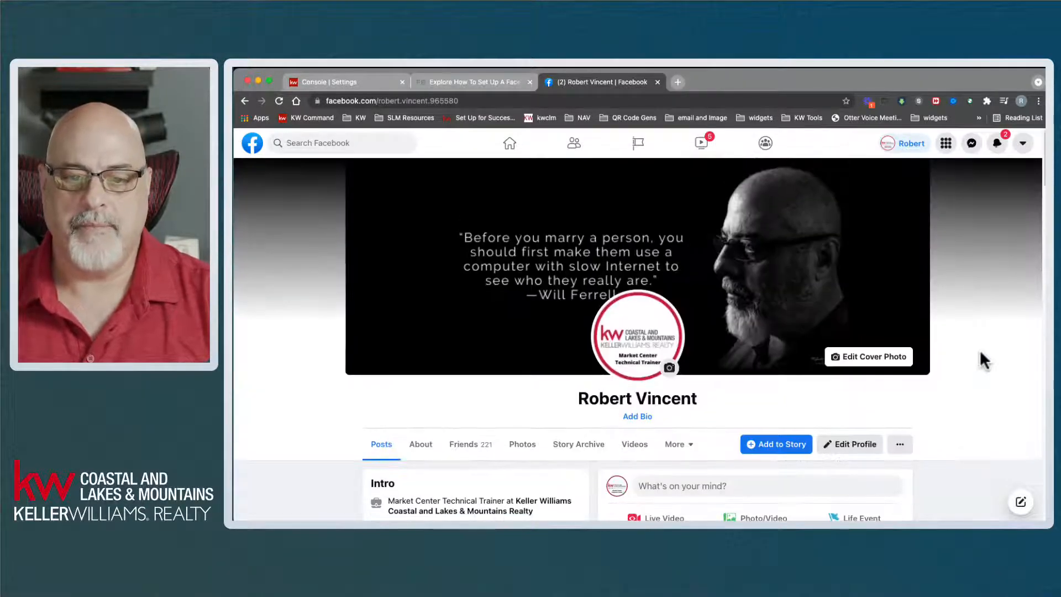
# - Go back from the personal profile to the Facebook home feed
pyautogui.click(244, 101)
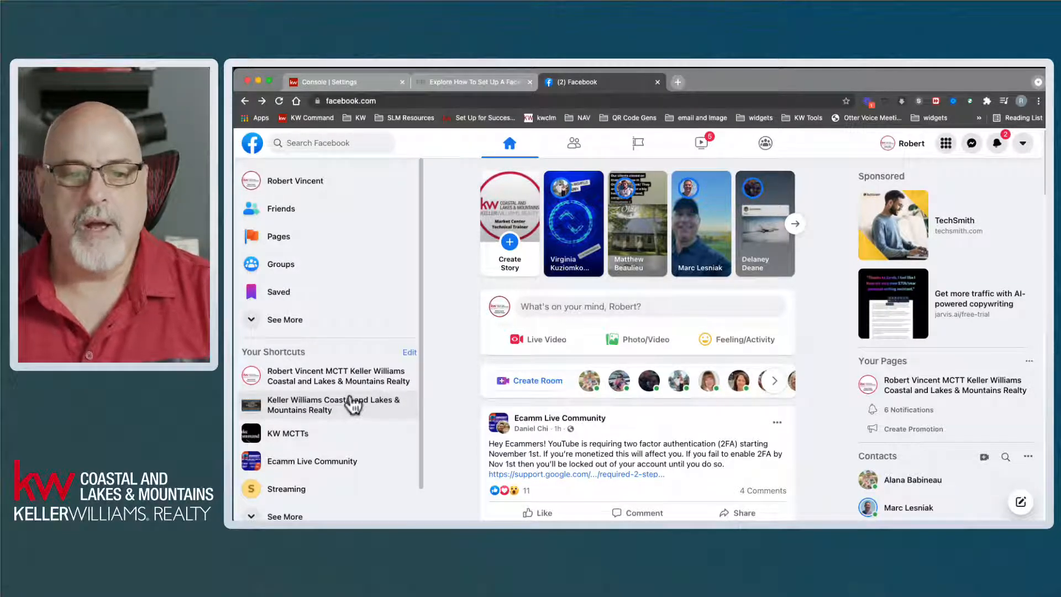
# - Open Pages from the home feed sidebar to list the managed pages
pyautogui.click(277, 238)
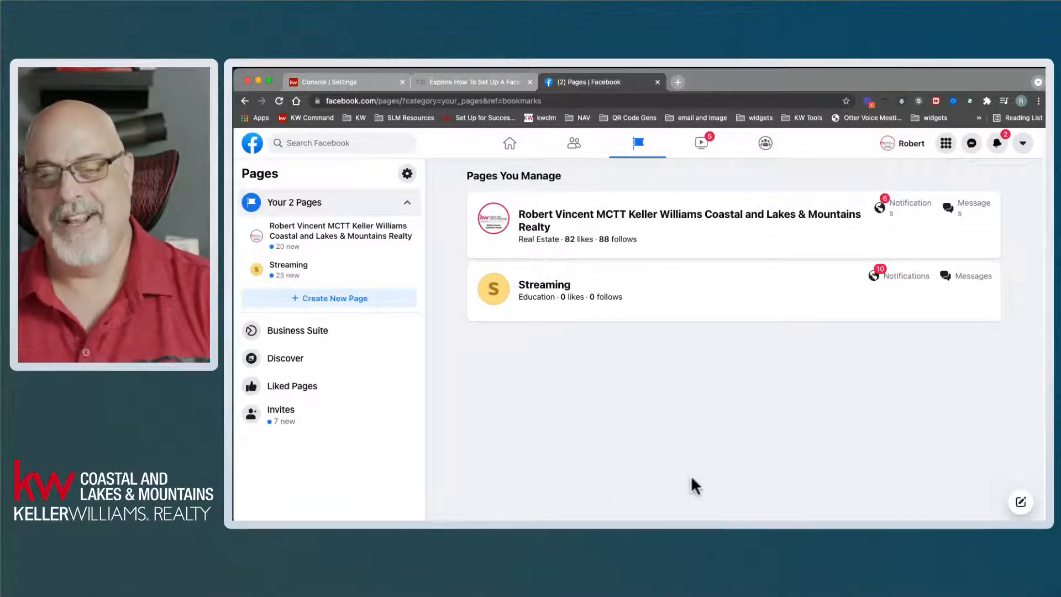
# - Open the Keller Williams realty page and dismiss the interacting-as-page notice
pyautogui.click(603, 214)
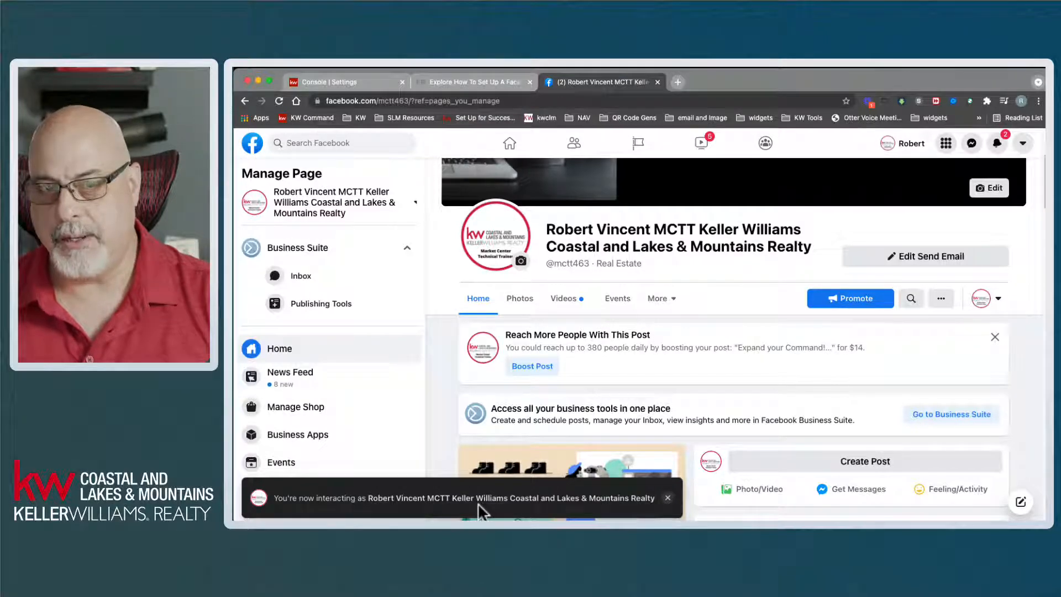
pyautogui.click(668, 498)
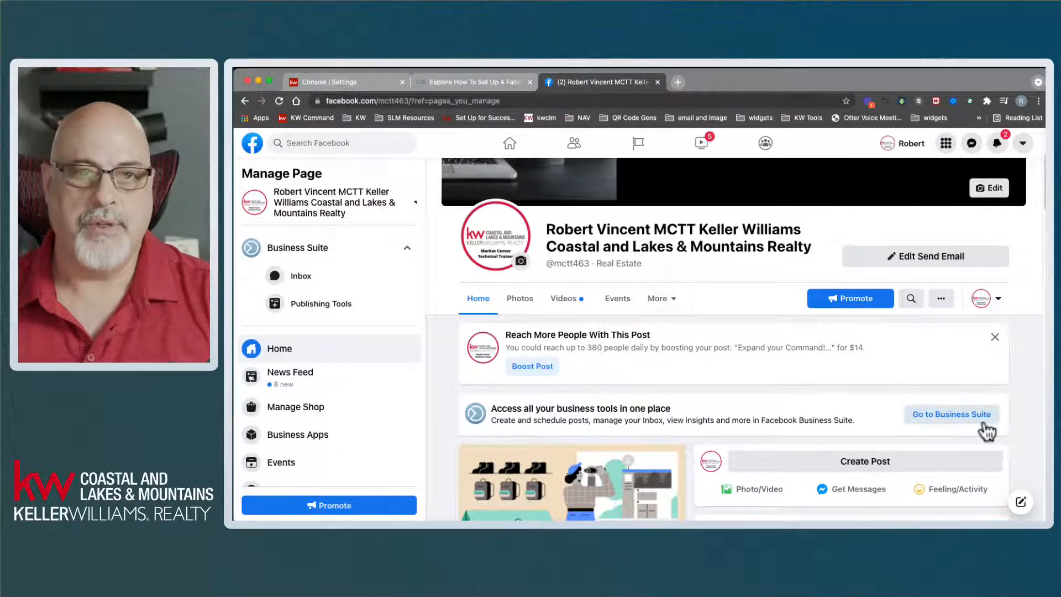
pyautogui.scroll(3, 1015, 409)
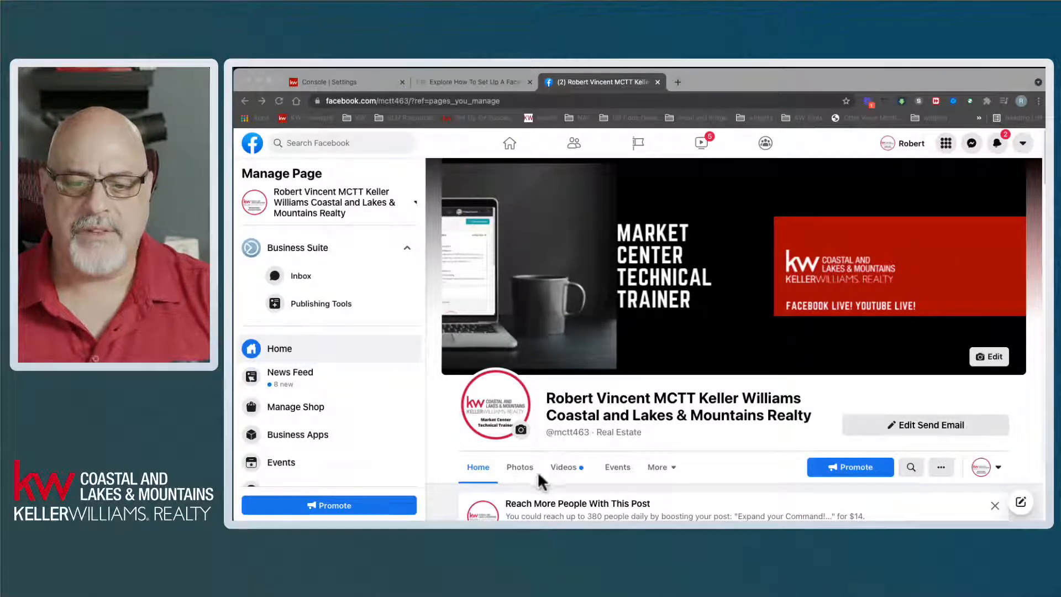
pyautogui.click(1039, 412)
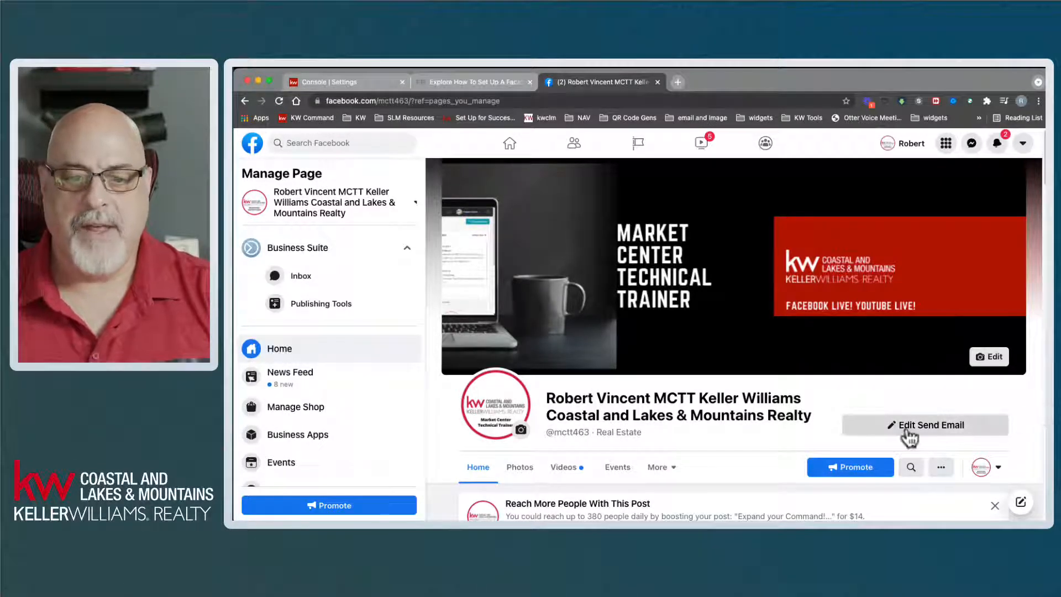
pyautogui.scroll(-1, 796, 409)
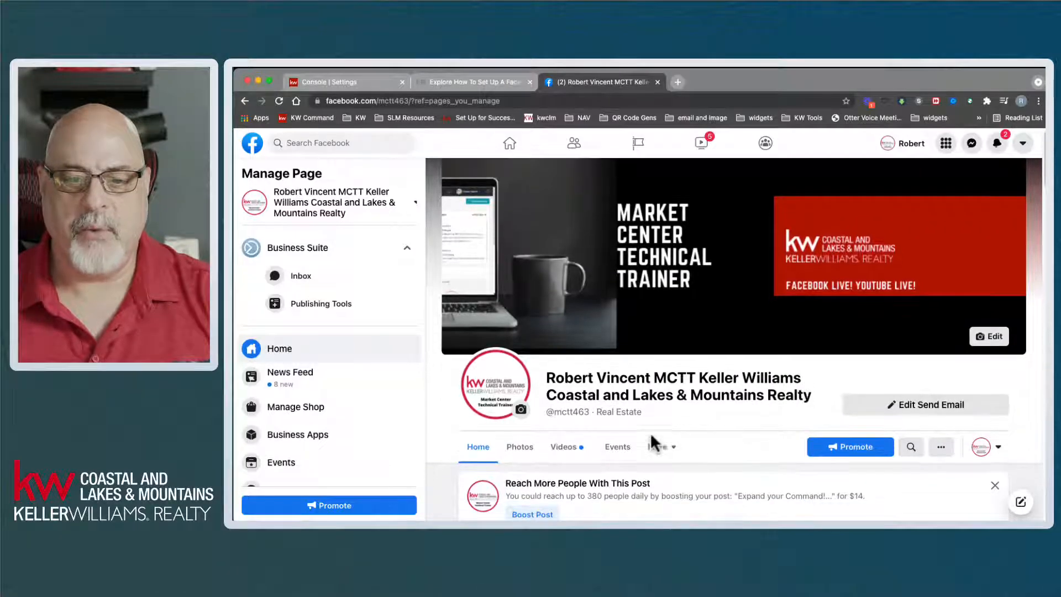
pyautogui.moveTo(556, 416)
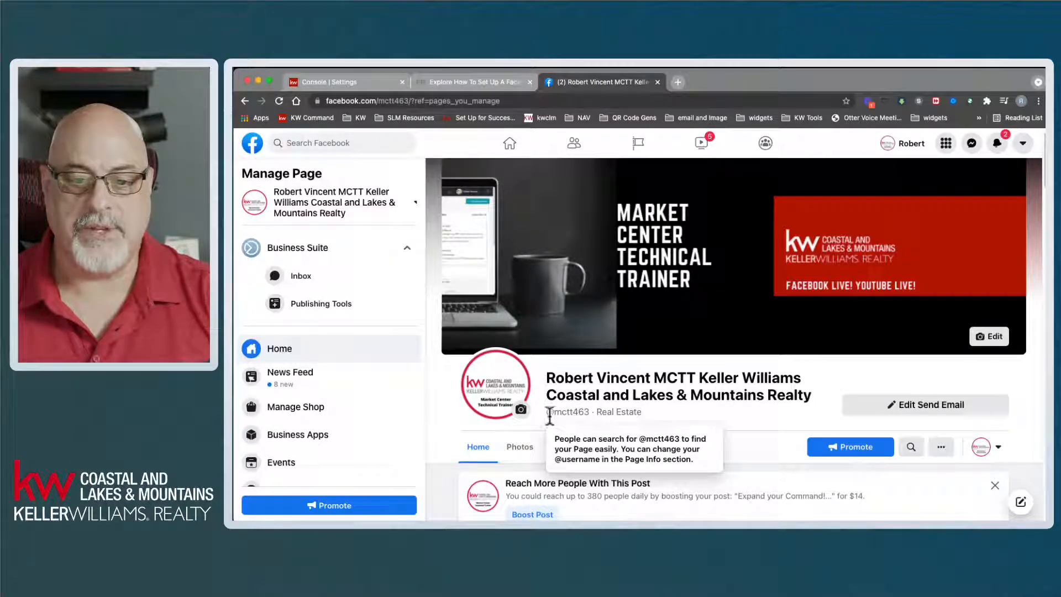
pyautogui.moveTo(554, 412); pyautogui.dragTo(589, 413)
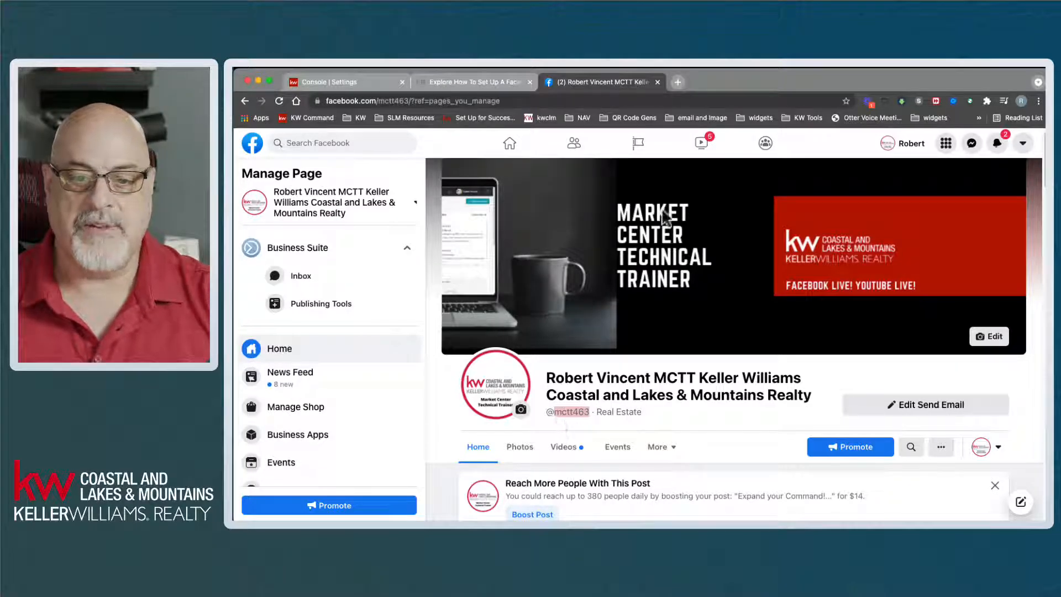
# - Load facebook.com in a fresh browser tab
pyautogui.click(678, 82)
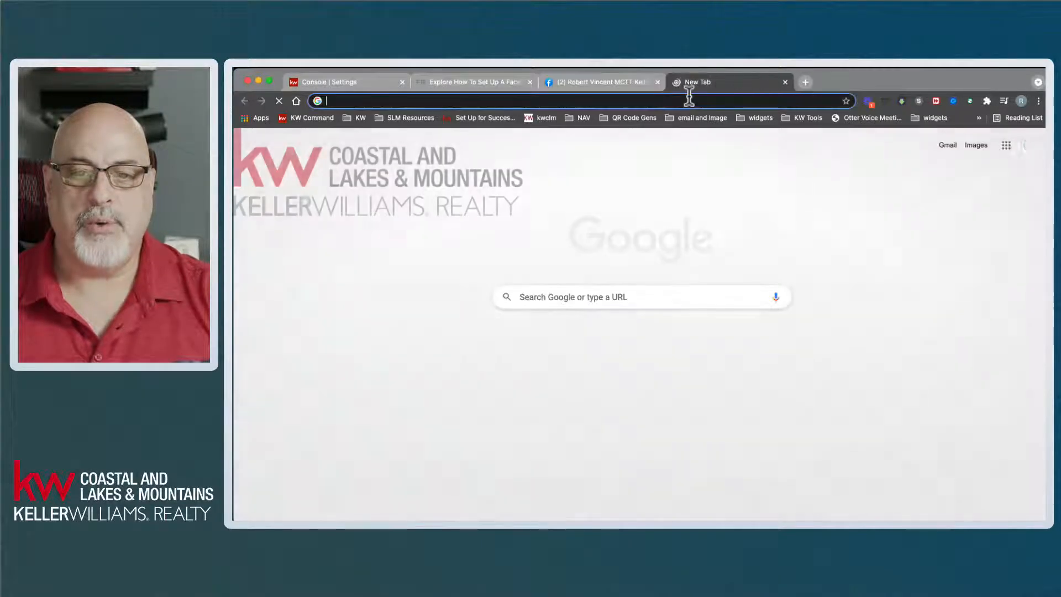
pyautogui.click(694, 102)
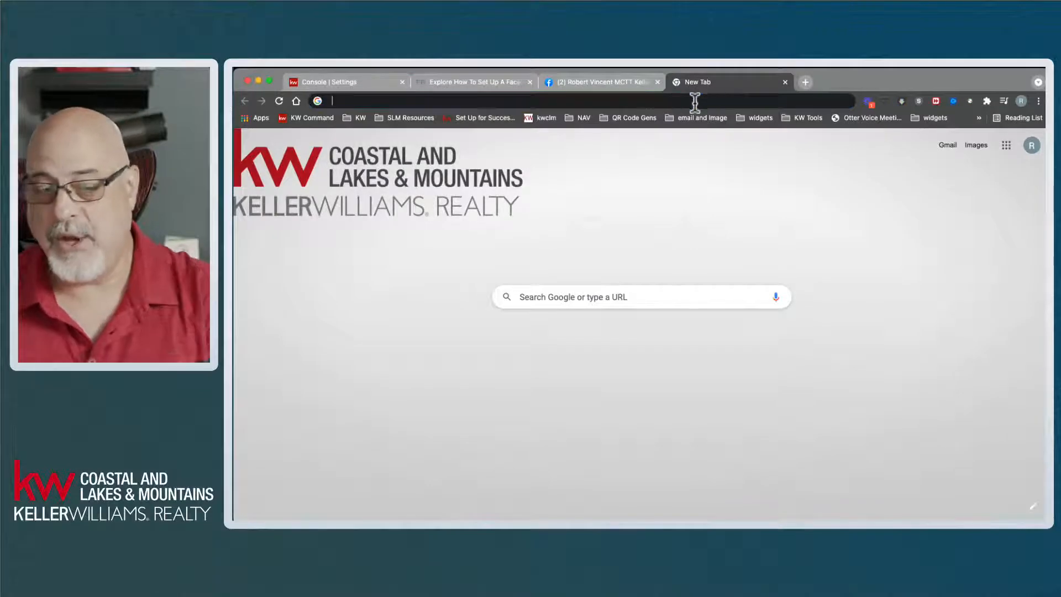
pyautogui.write('f')
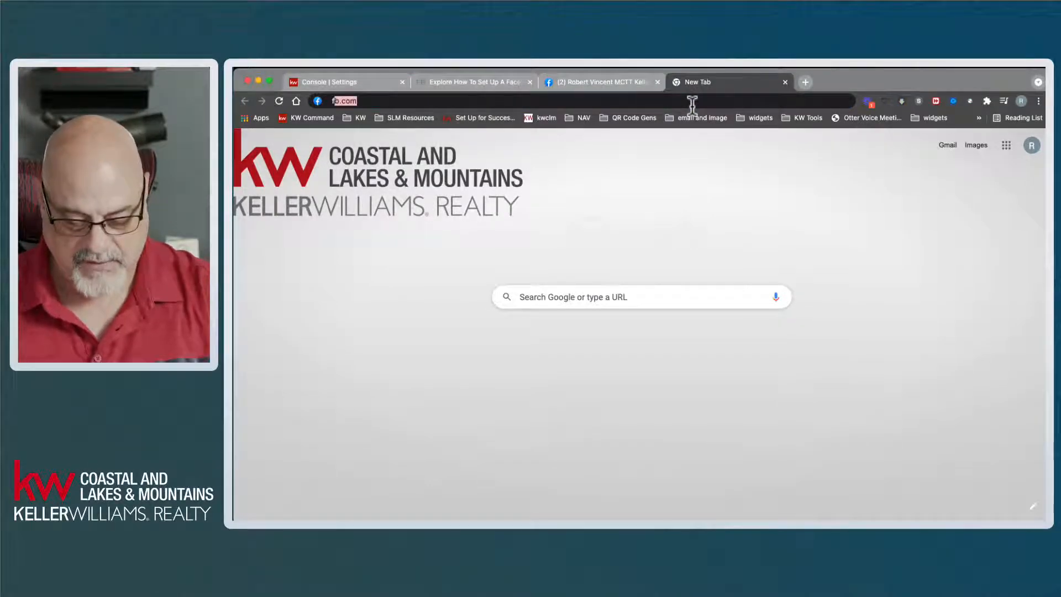
pyautogui.write('acebook')
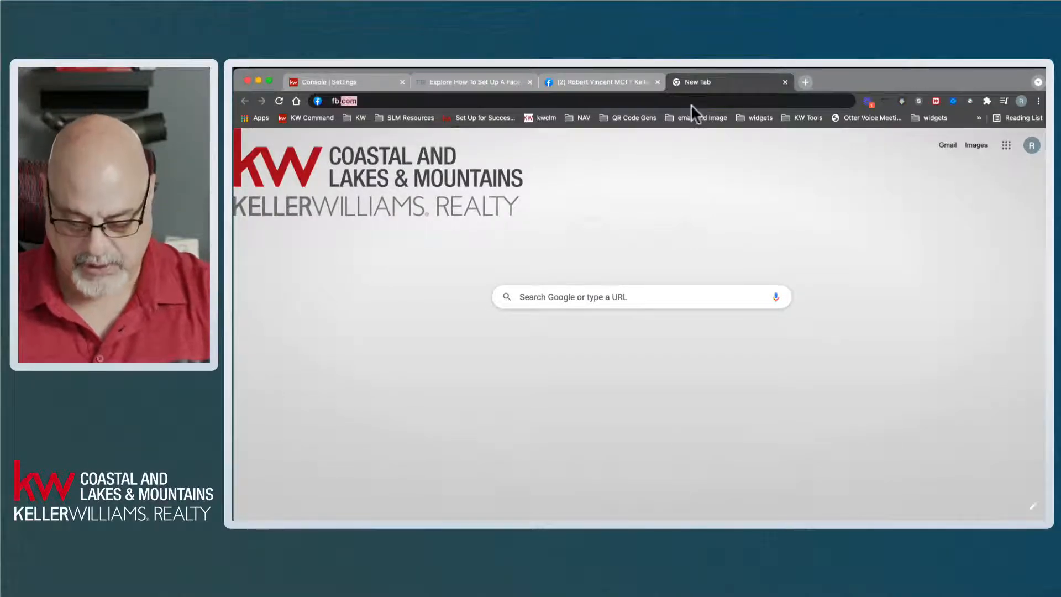
pyautogui.press('Return')
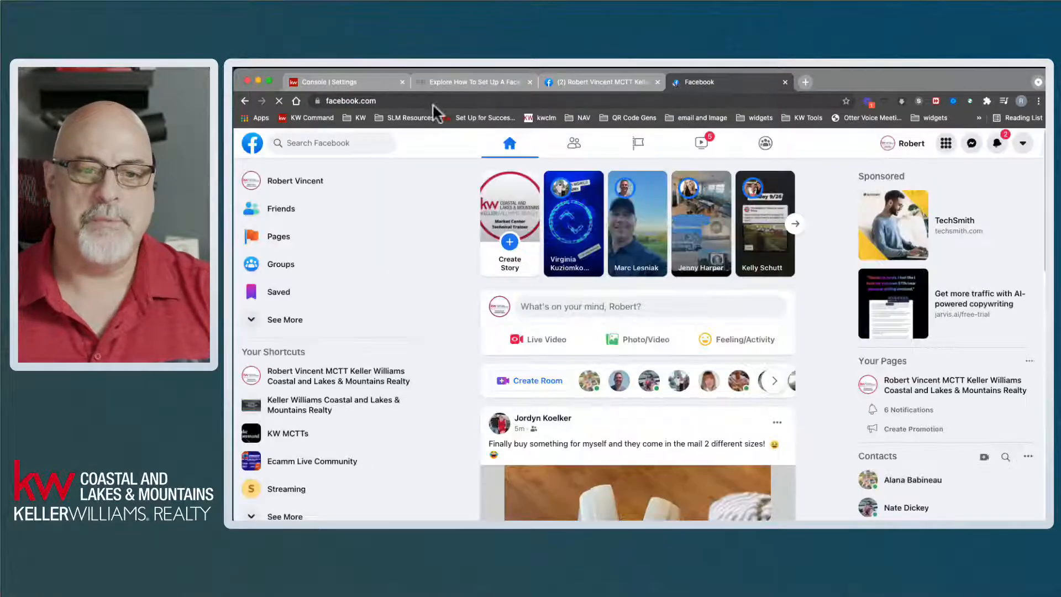
# - Append the page's username after facebook.com/ to load the business page directly
pyautogui.click(426, 102)
pyautogui.click(426, 102)
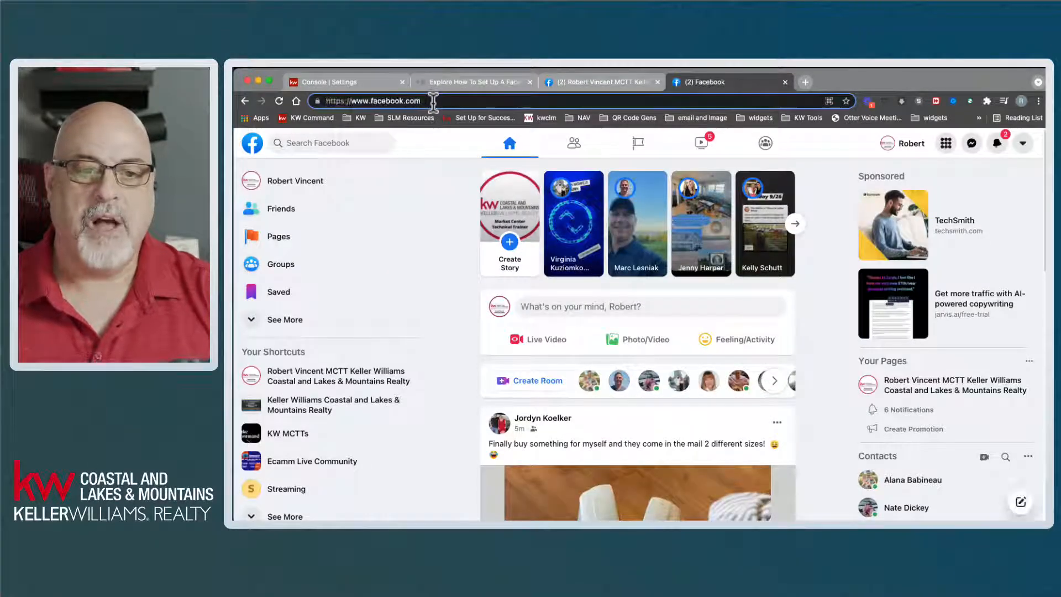
pyautogui.write('/')
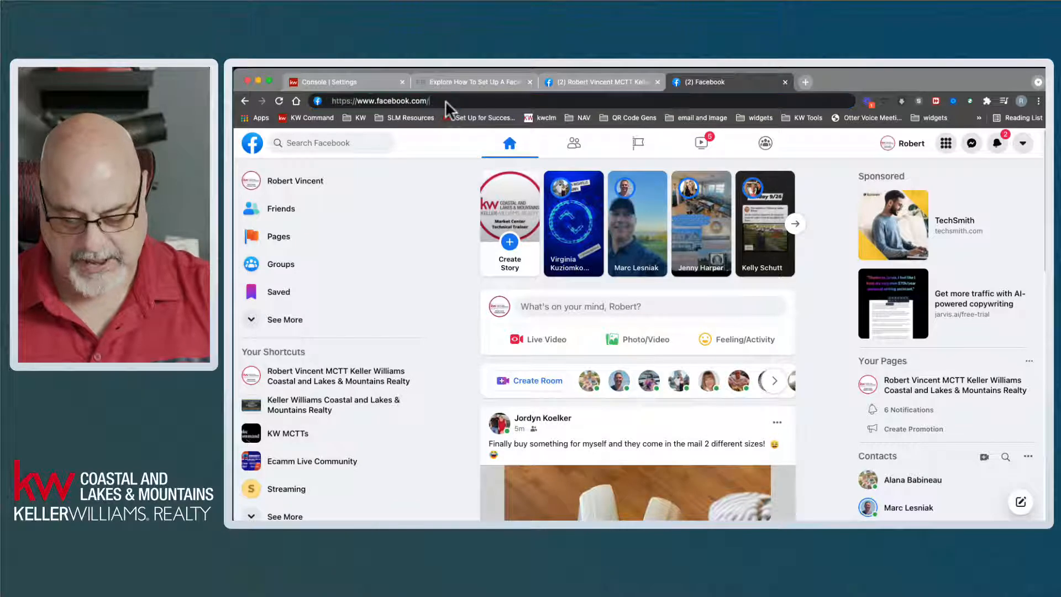
pyautogui.write('mctt463')
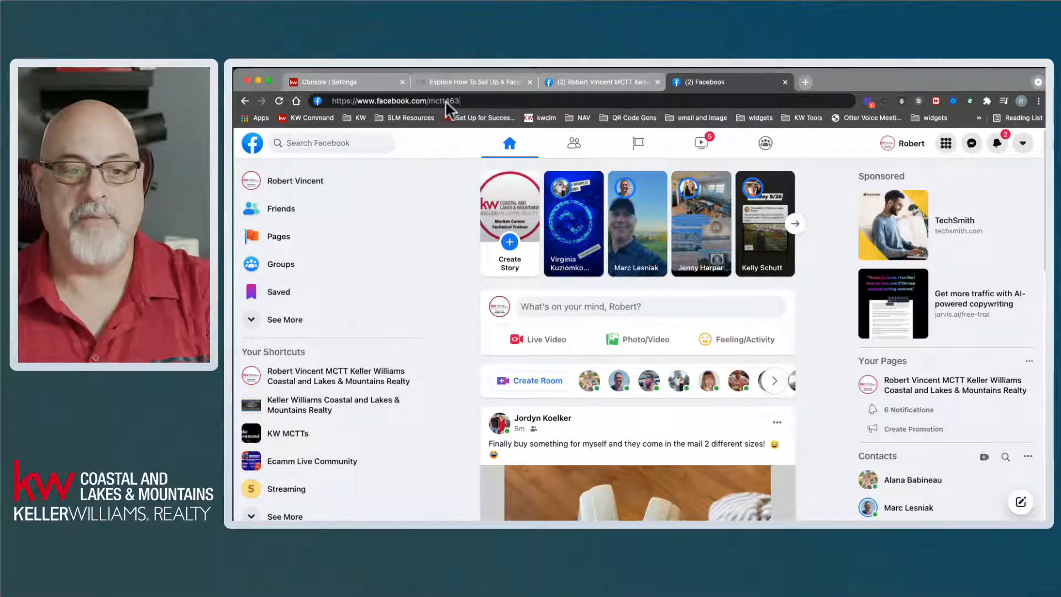
pyautogui.press('Return')
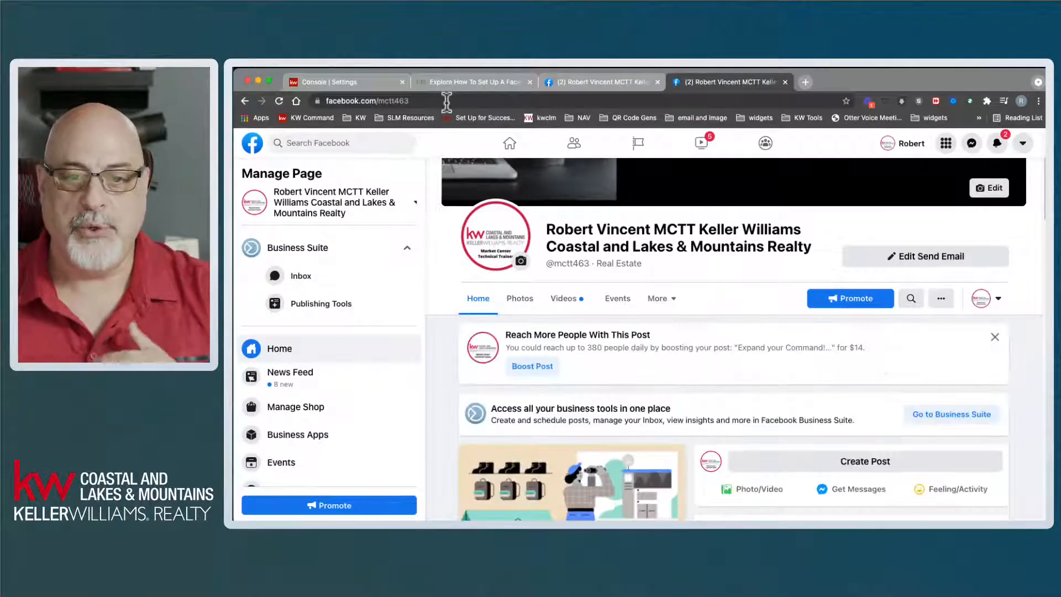
pyautogui.click(577, 83)
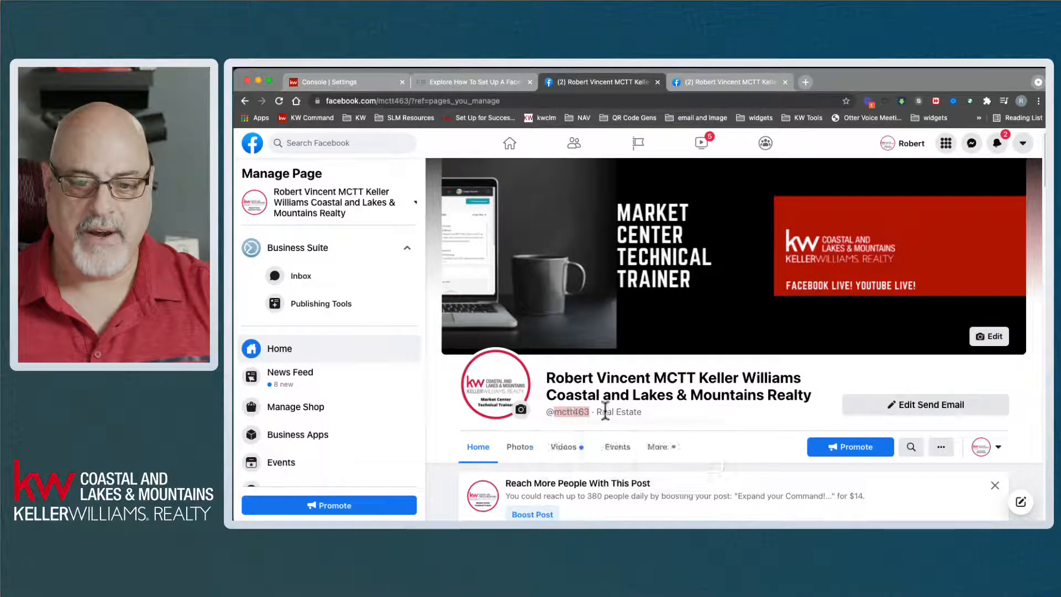
pyautogui.moveTo(575, 414)
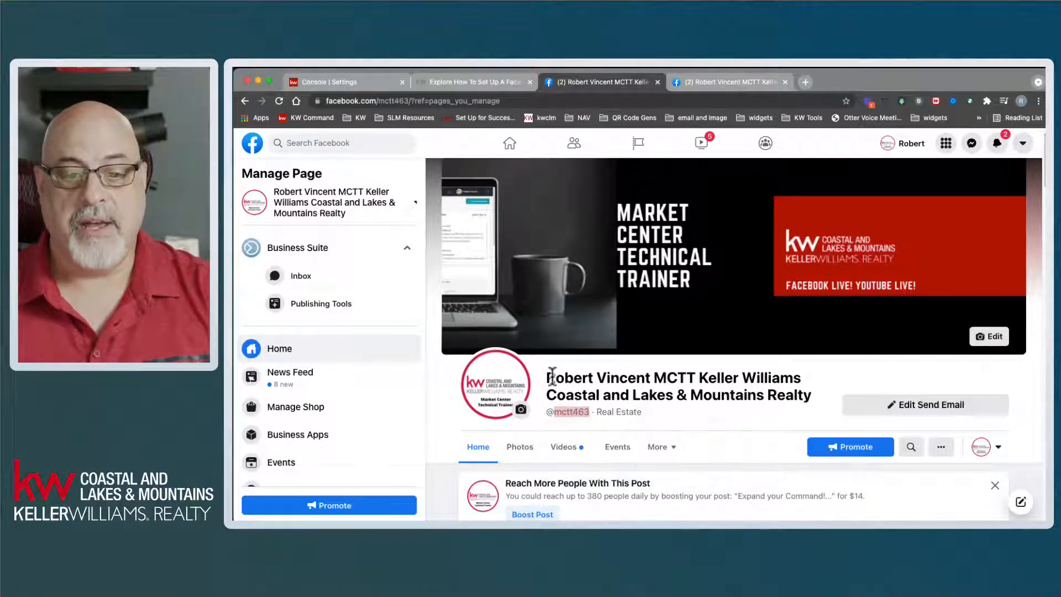
pyautogui.click(549, 375)
pyautogui.moveTo(549, 376); pyautogui.dragTo(821, 399)
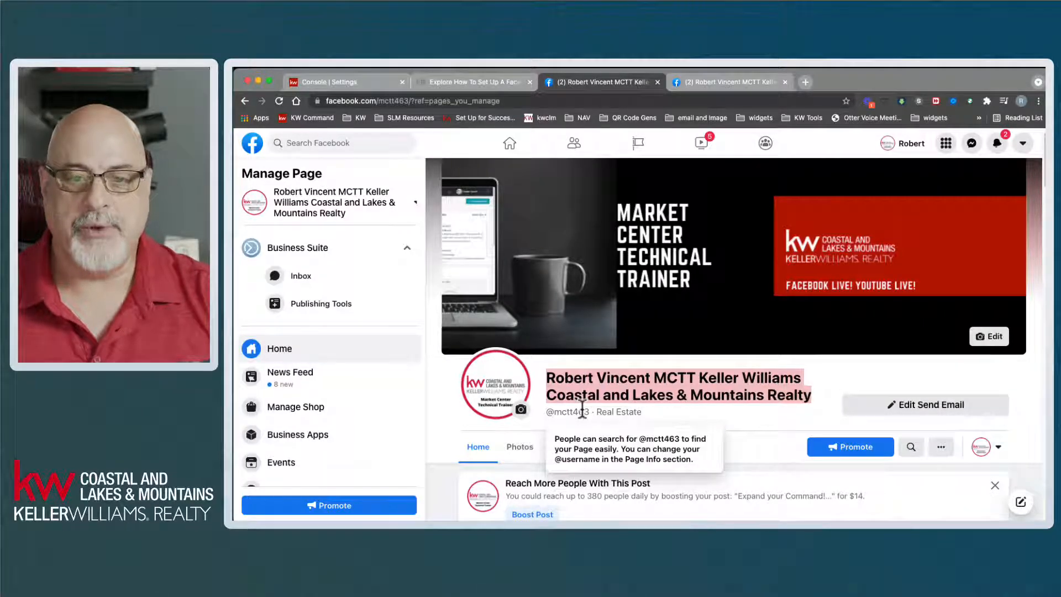
pyautogui.click(740, 82)
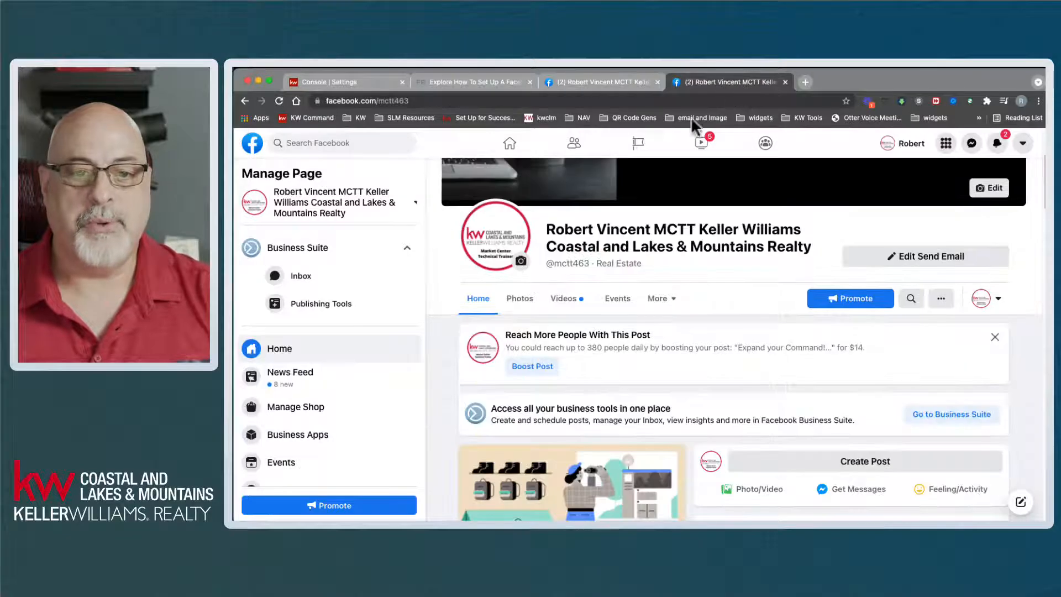
pyautogui.click(418, 101)
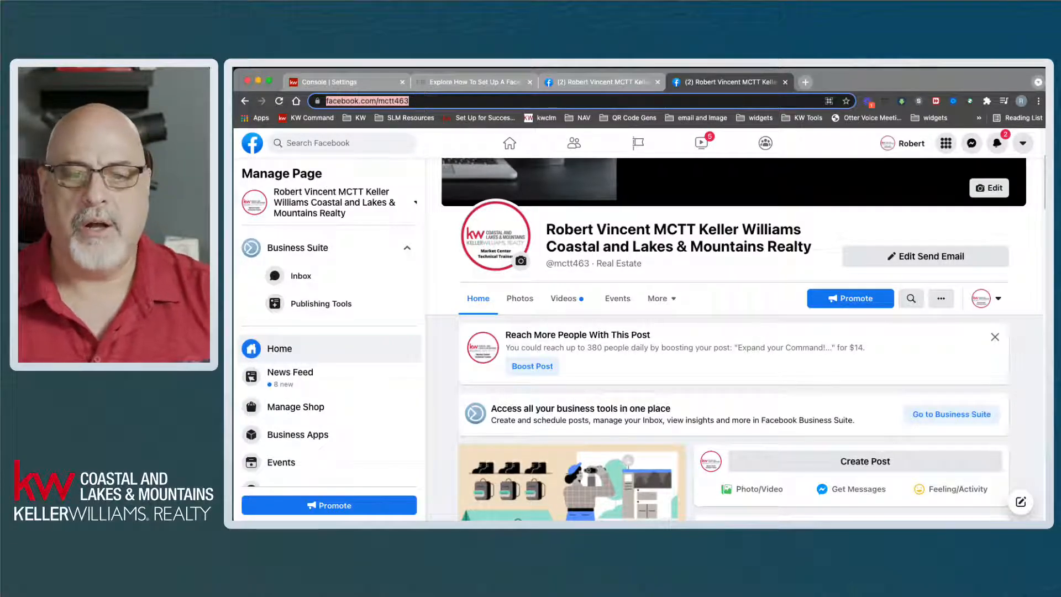
pyautogui.click(599, 82)
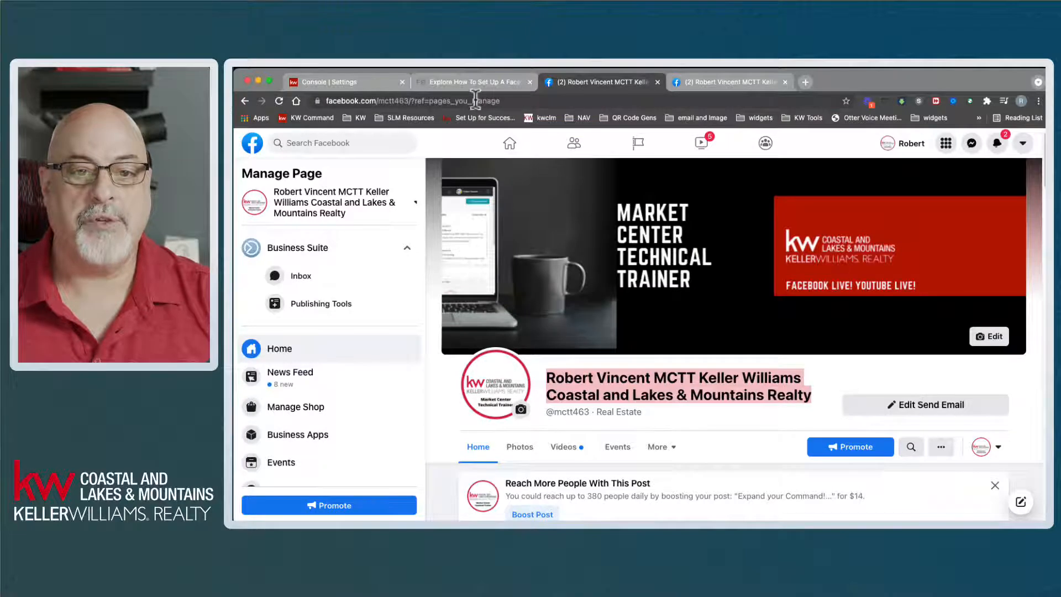
pyautogui.click(492, 100)
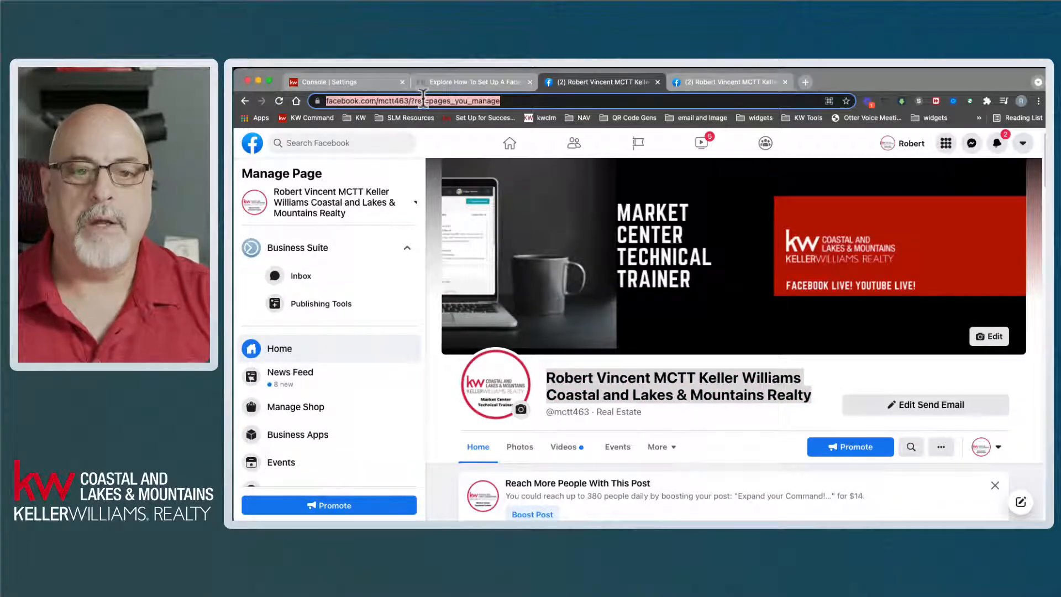
pyautogui.click(424, 101)
pyautogui.moveTo(569, 100); pyautogui.dragTo(467, 100)
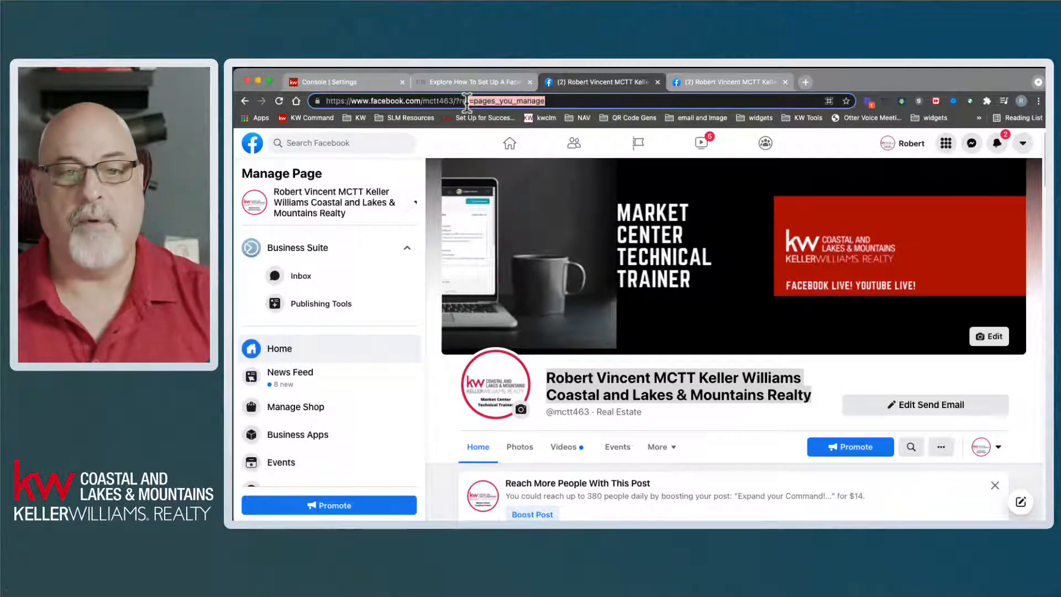
pyautogui.moveTo(454, 100); pyautogui.dragTo(525, 103)
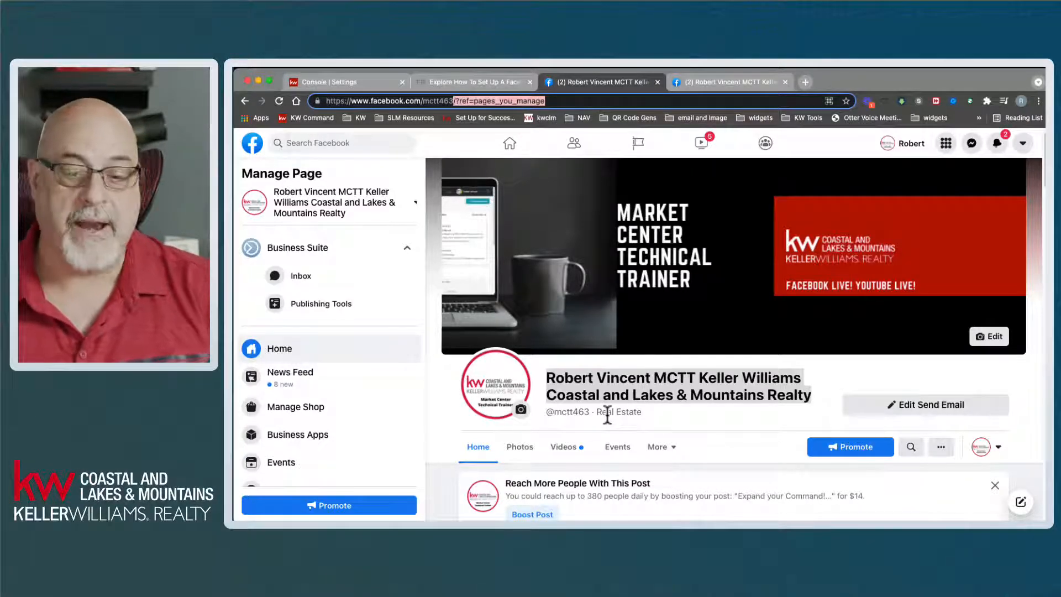
pyautogui.scroll(-3, 608, 418)
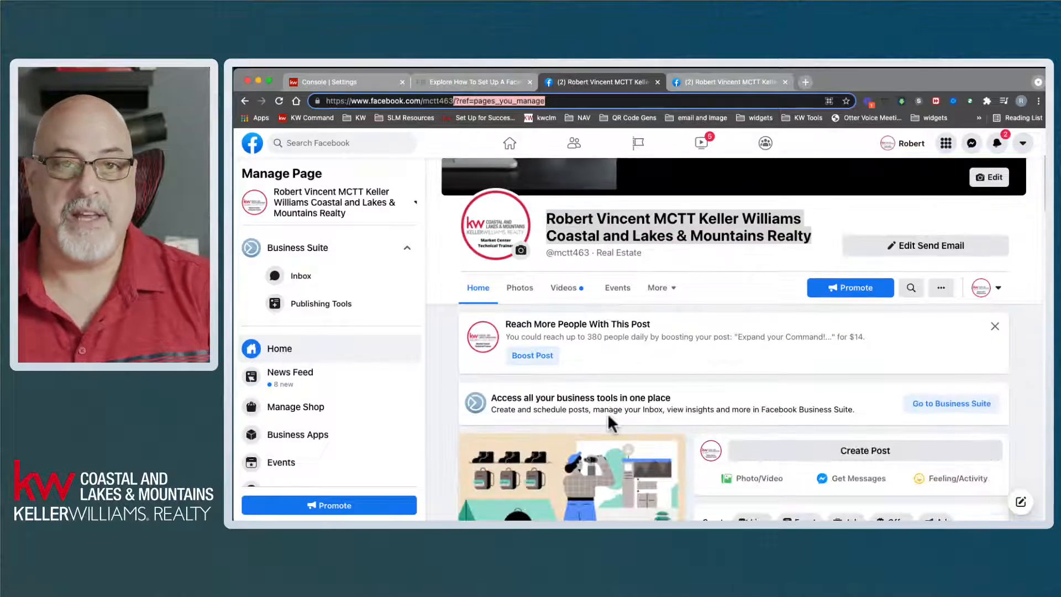
pyautogui.click(451, 374)
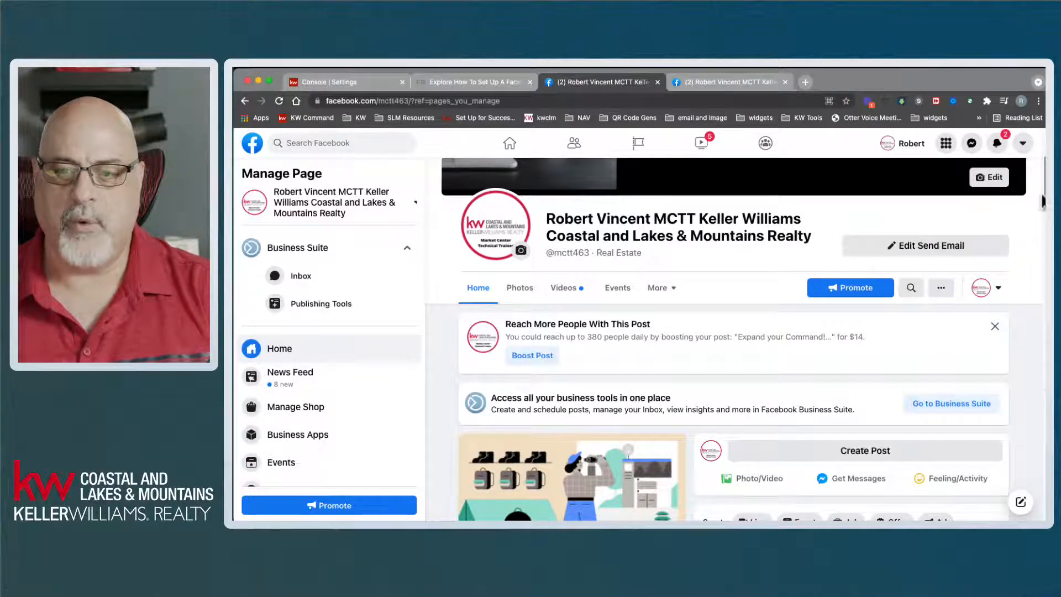
pyautogui.scroll(-2, 1042, 196)
pyautogui.scroll(-10, 1043, 198)
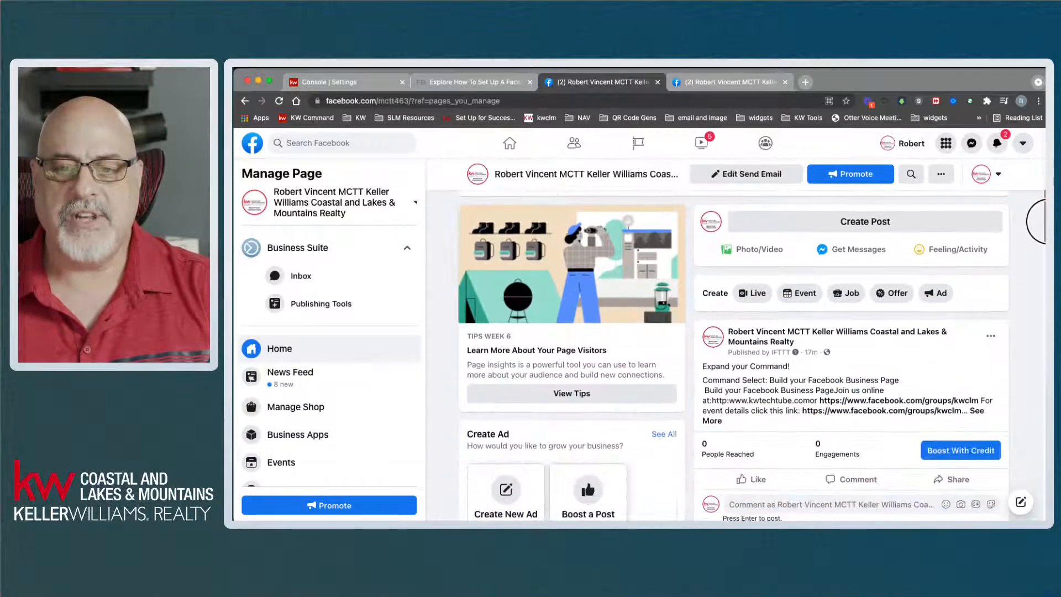
pyautogui.scroll(-10, 1045, 236)
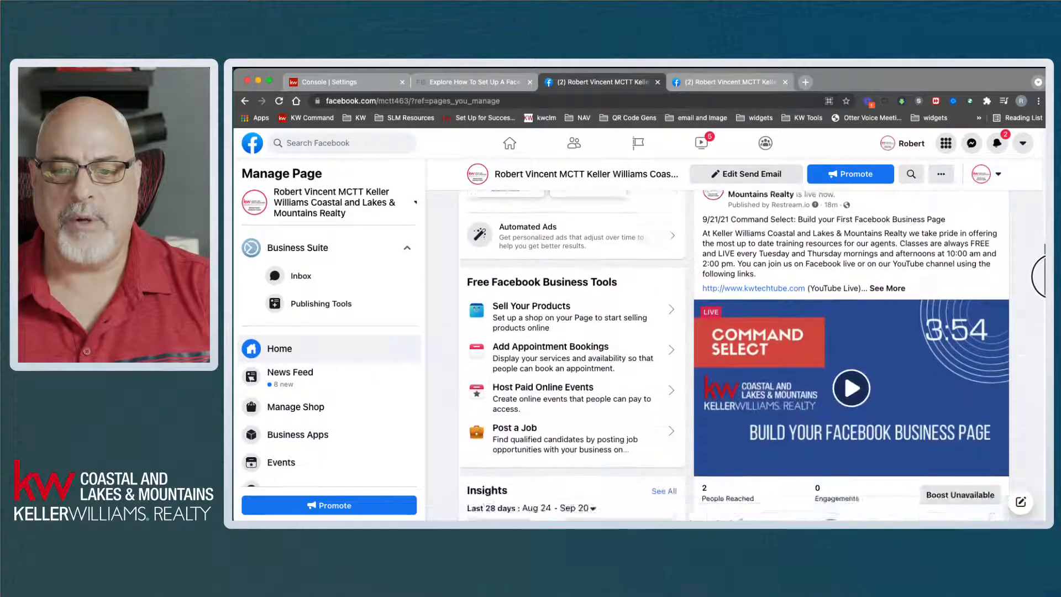
pyautogui.scroll(-9, 851, 331)
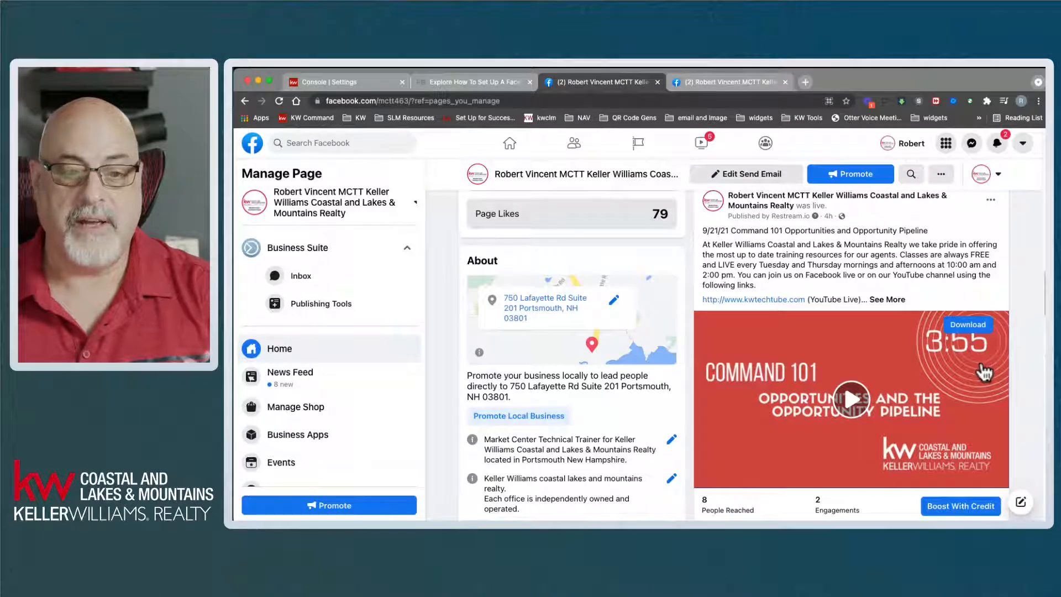
pyautogui.scroll(4, 984, 372)
pyautogui.scroll(2, 983, 371)
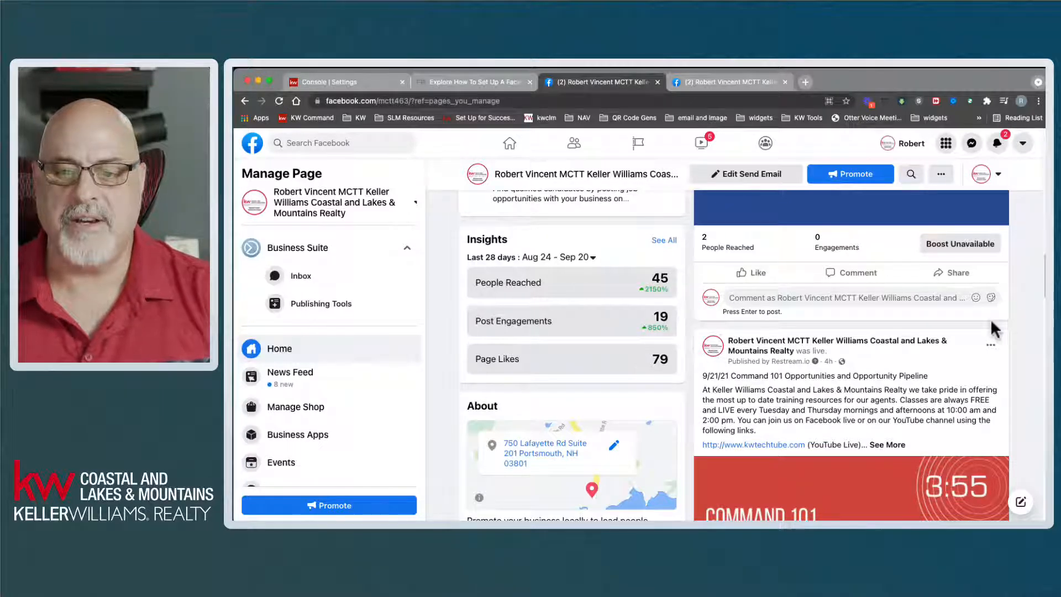
pyautogui.moveTo(1045, 271); pyautogui.dragTo(1033, 160)
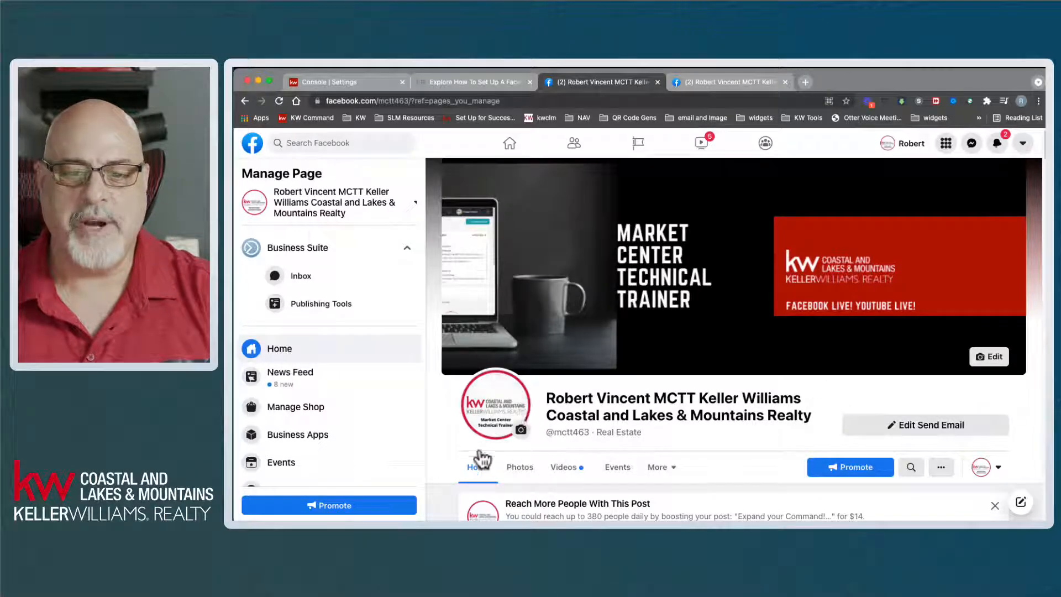
pyautogui.scroll(-3, 447, 459)
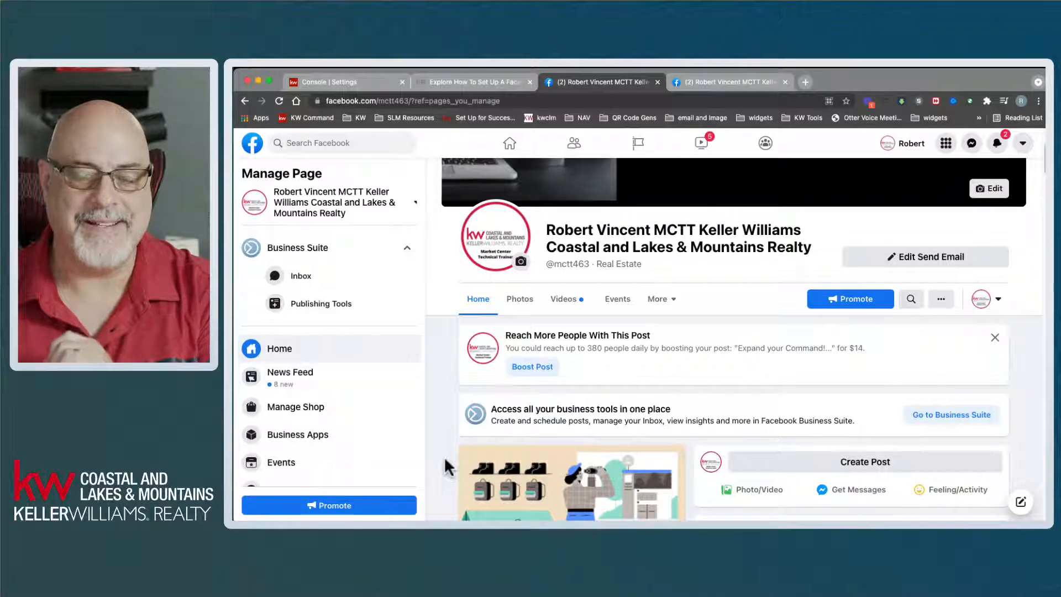
pyautogui.scroll(3, 447, 461)
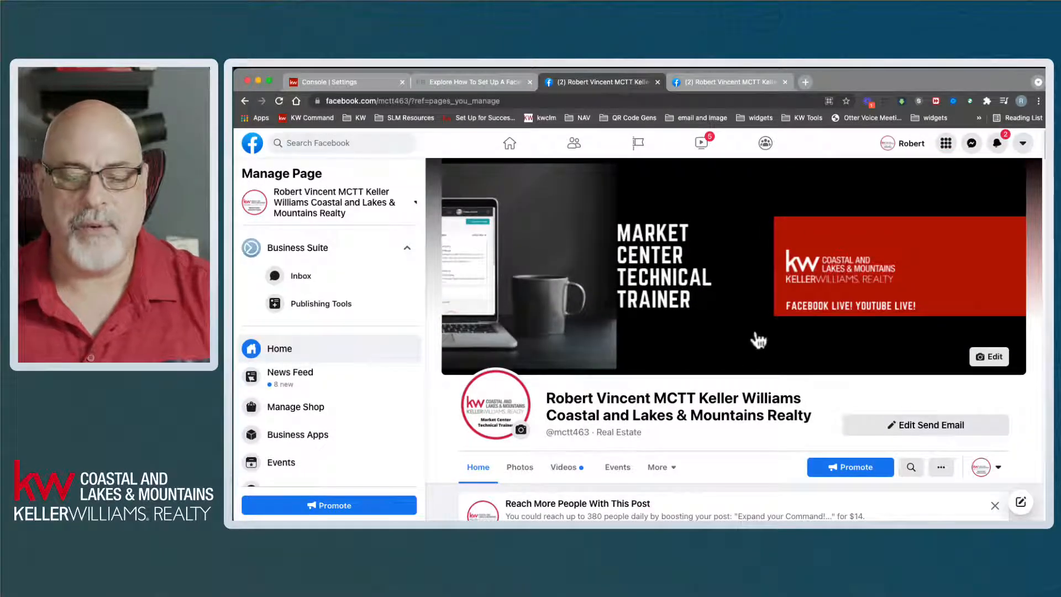
# - Open Choose How to Interact from the profile-switcher avatar, close it, and reopen it
pyautogui.click(984, 471)
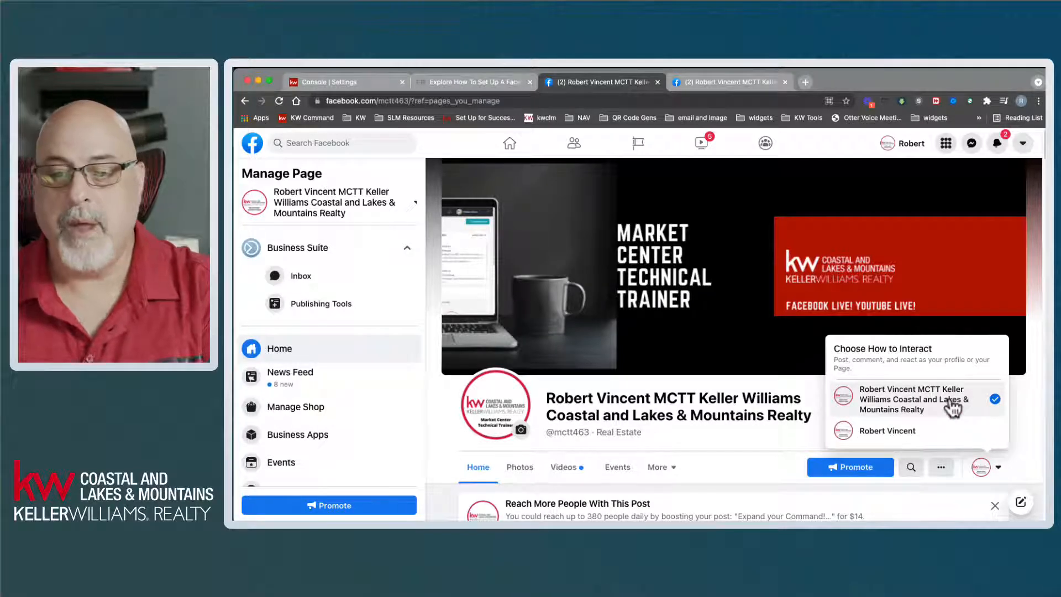
pyautogui.click(986, 467)
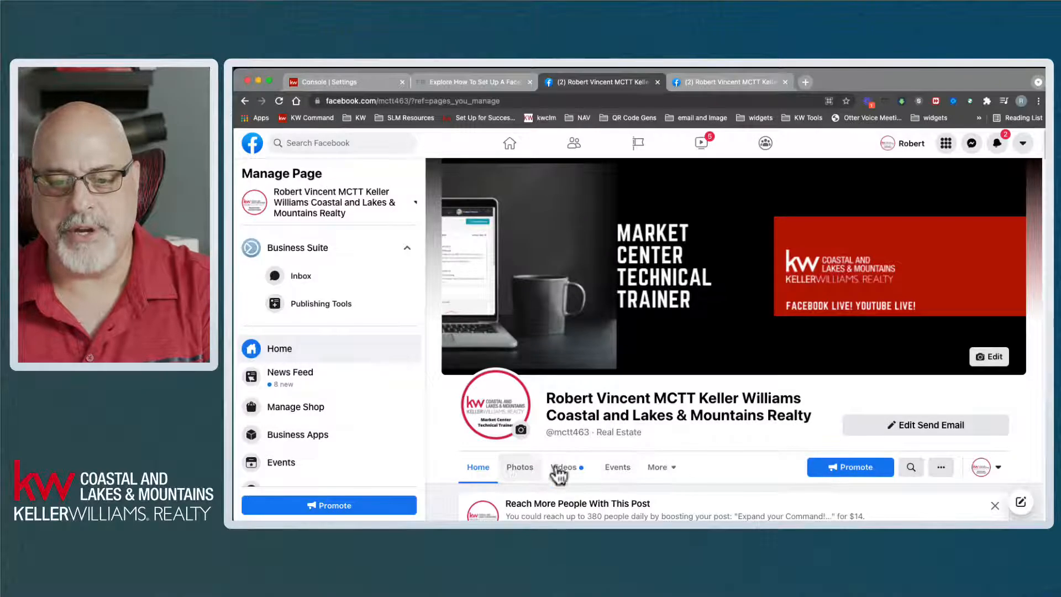
pyautogui.scroll(-3, 712, 429)
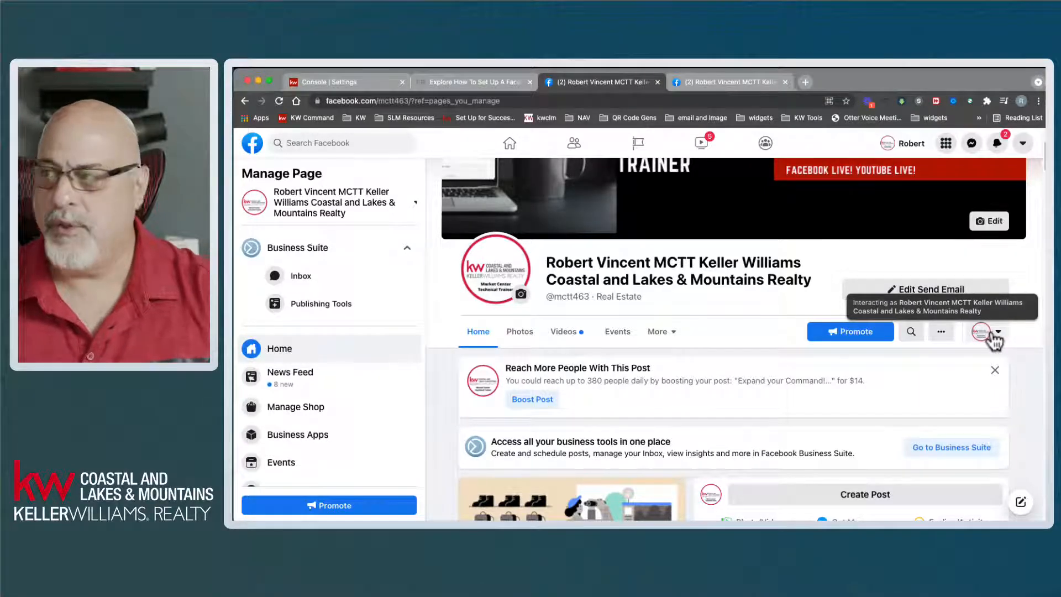
pyautogui.click(989, 333)
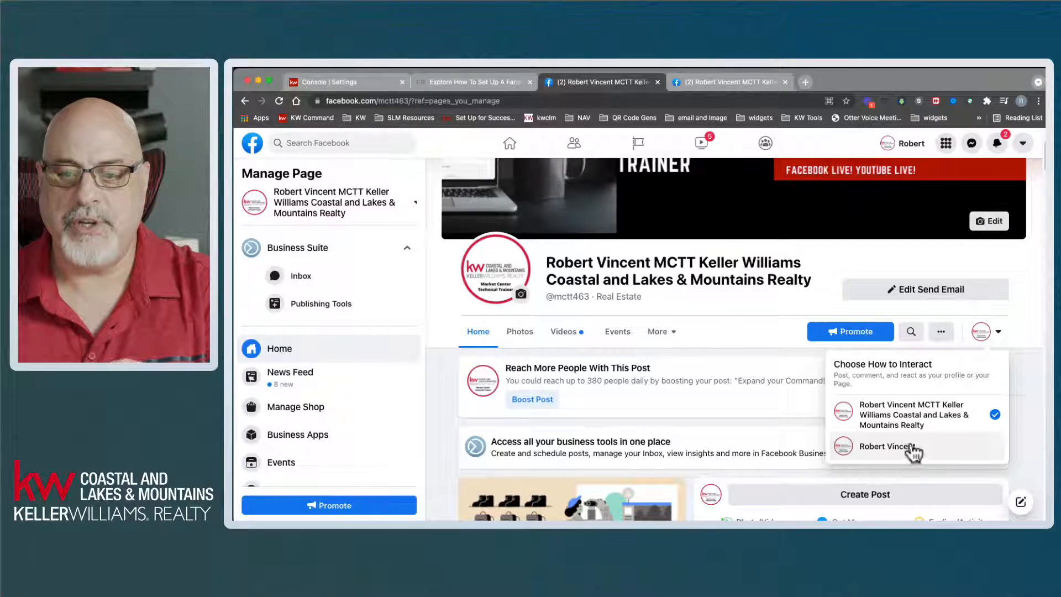
# - Switch to the personal profile and scroll through the page's About details, hours and links
pyautogui.click(917, 447)
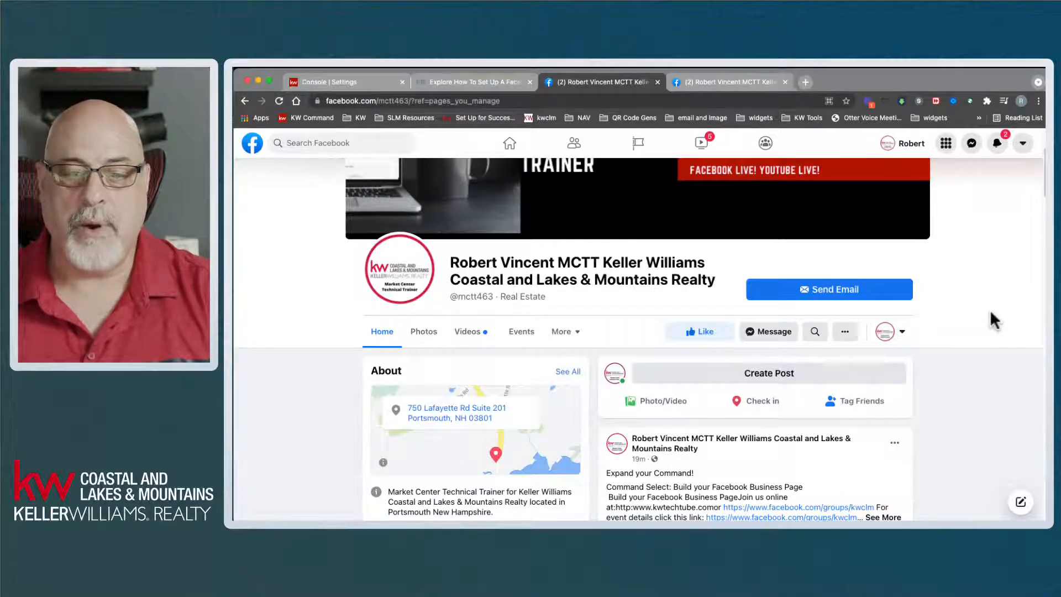
pyautogui.scroll(3, 990, 311)
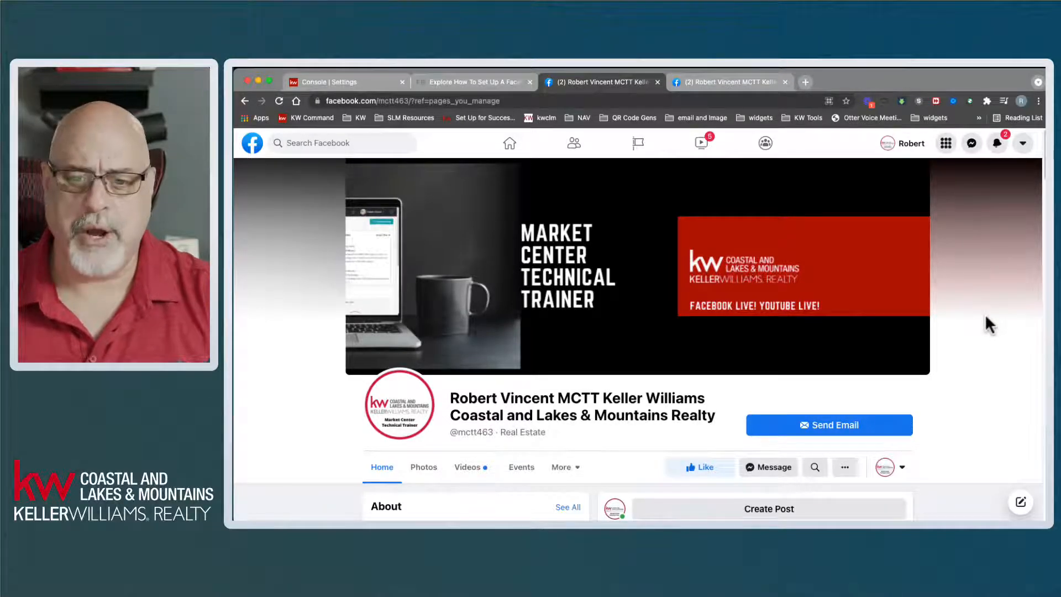
pyautogui.scroll(-5, 985, 314)
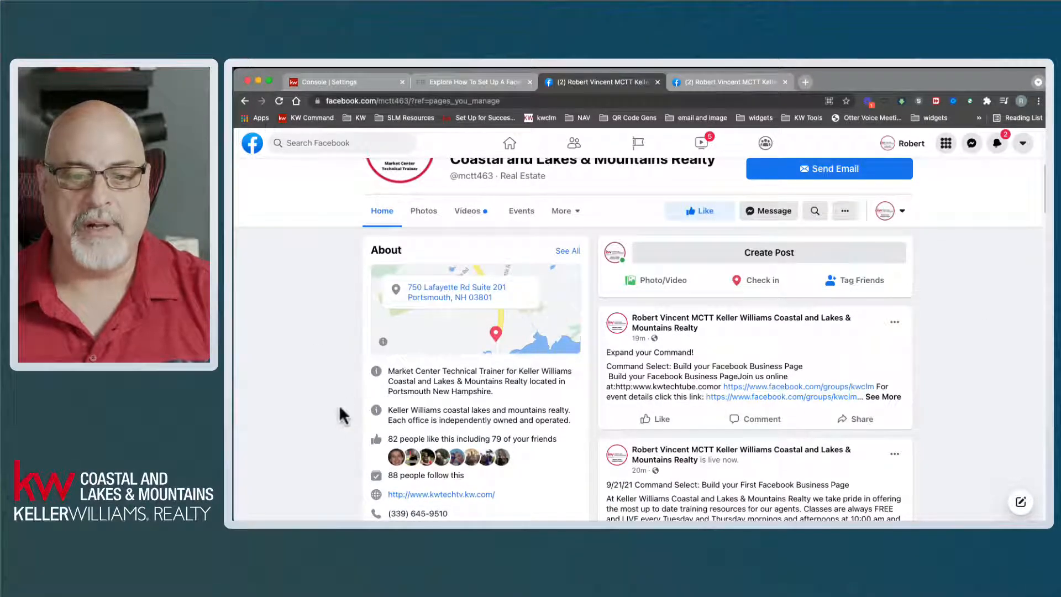
pyautogui.scroll(-1, 339, 409)
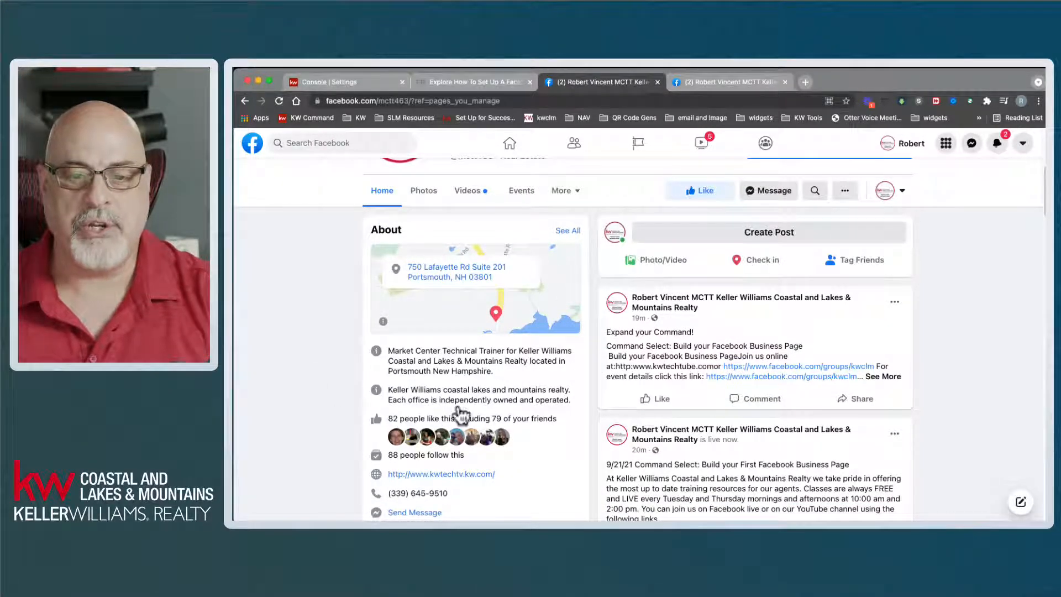
pyautogui.scroll(-1, 349, 390)
pyautogui.scroll(-1, 349, 399)
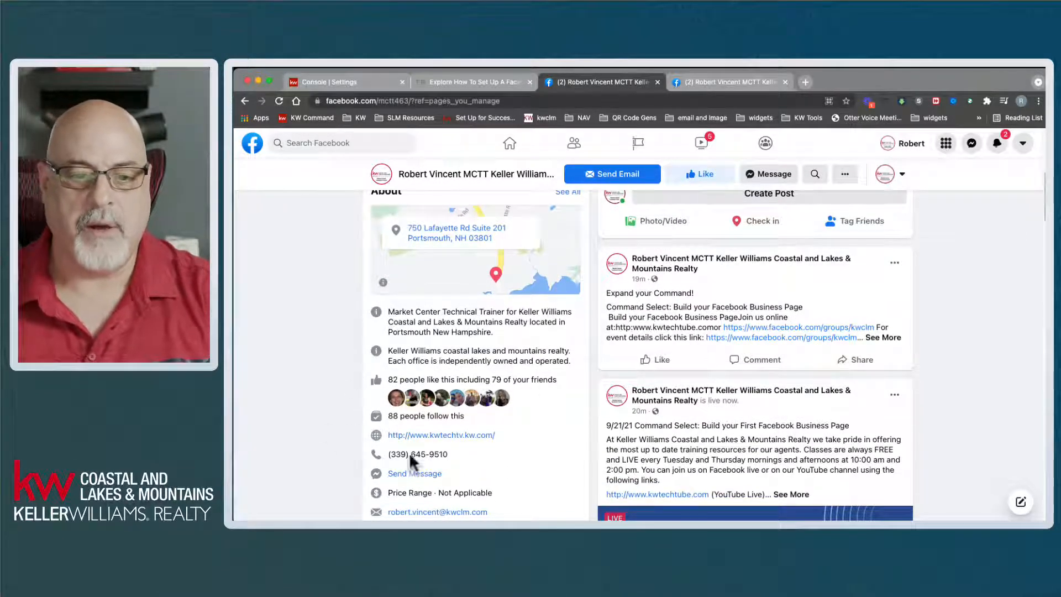
pyautogui.scroll(-4, 517, 445)
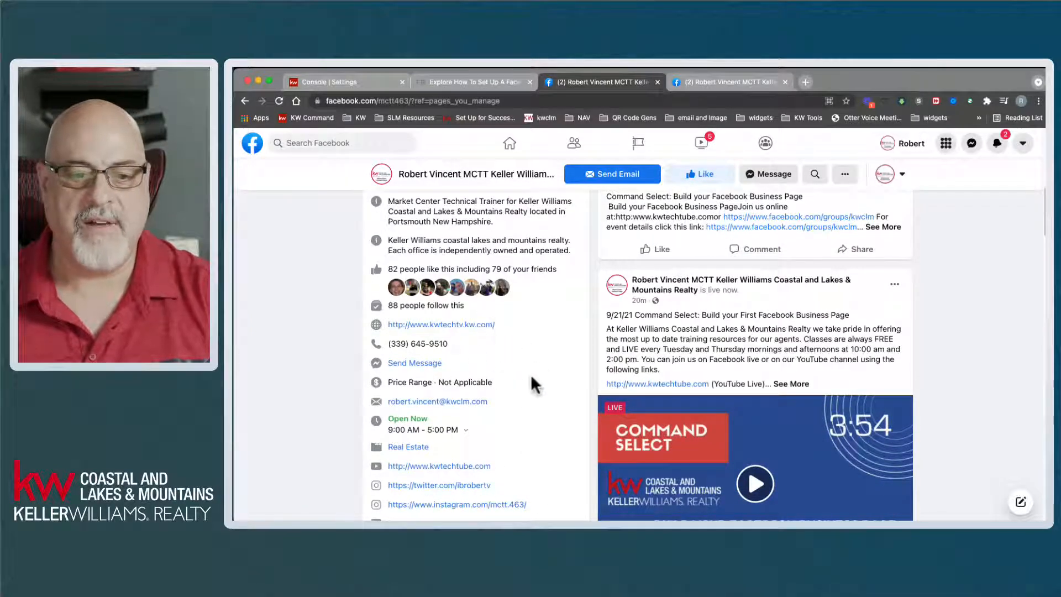
pyautogui.scroll(-3, 522, 382)
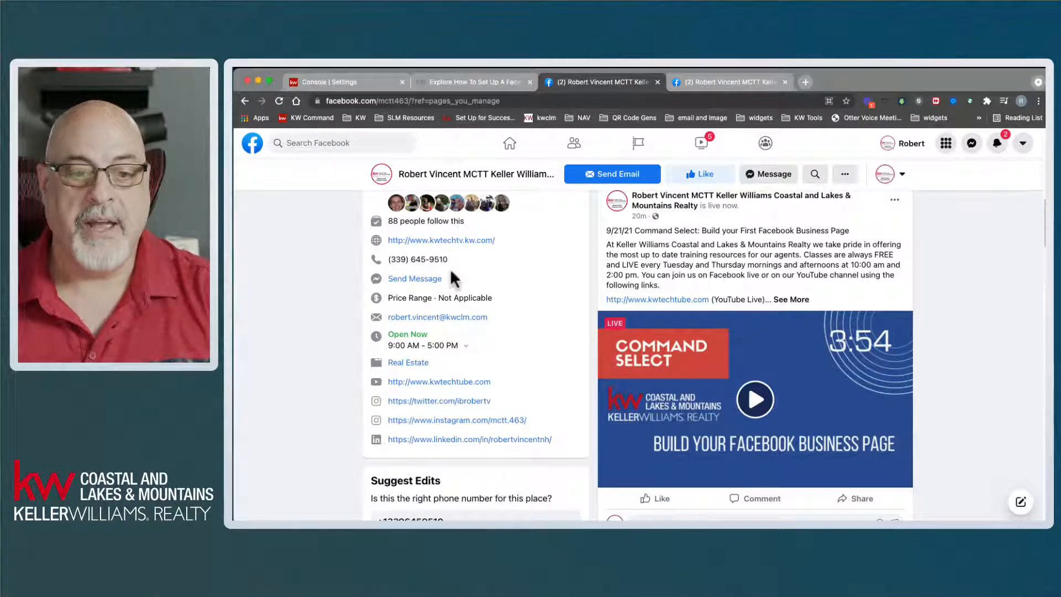
pyautogui.moveTo(387, 259); pyautogui.dragTo(449, 260)
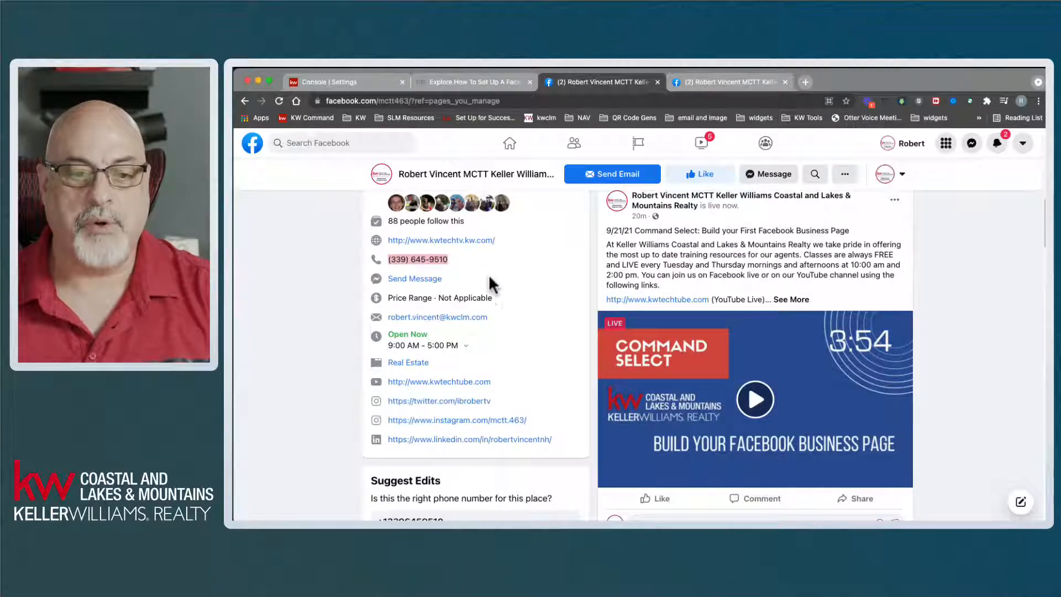
pyautogui.click(437, 323)
pyautogui.moveTo(389, 318); pyautogui.dragTo(473, 323)
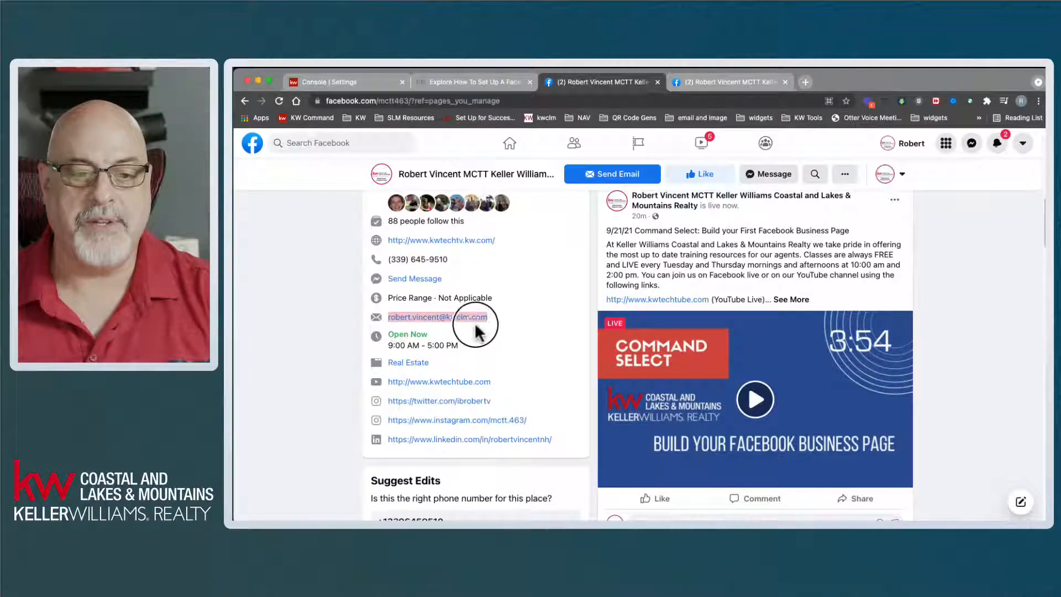
pyautogui.click(496, 318)
pyautogui.tripleClick(493, 318)
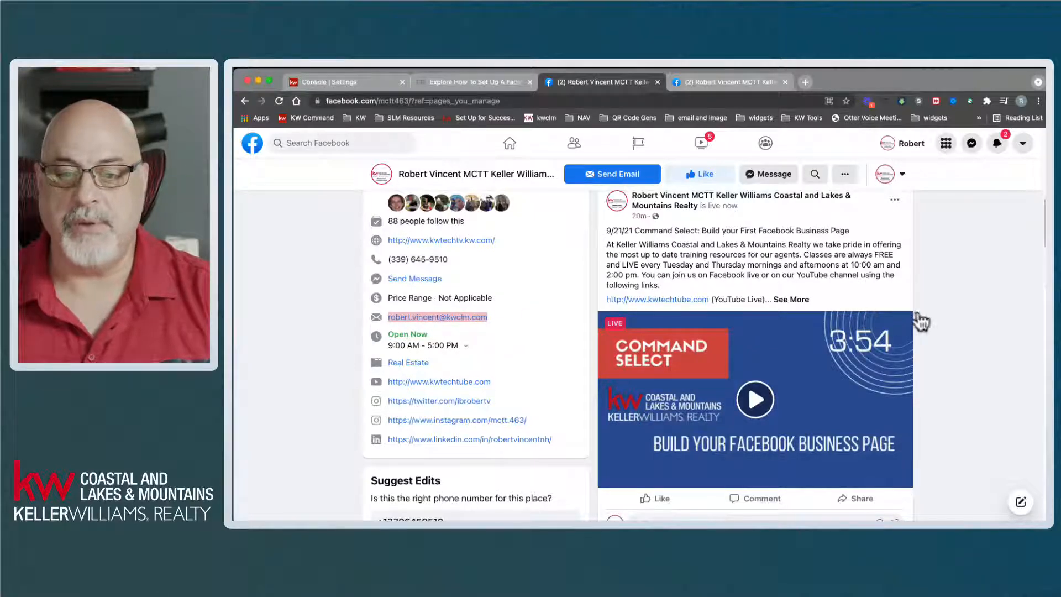
pyautogui.click(954, 315)
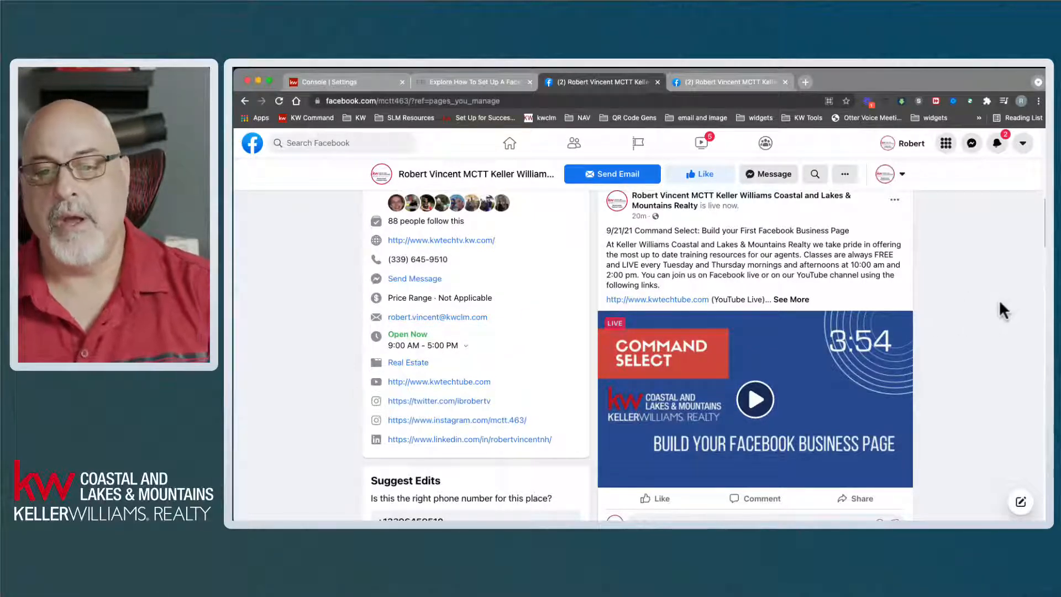
pyautogui.scroll(1, 979, 308)
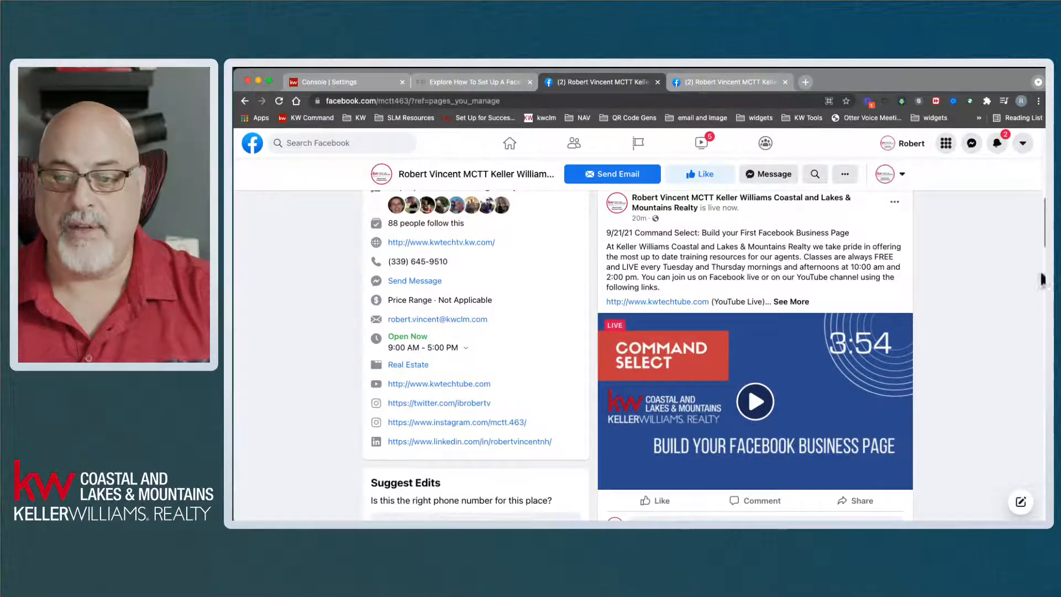
pyautogui.moveTo(1043, 265); pyautogui.dragTo(1044, 539)
pyautogui.scroll(-7, 755, 354)
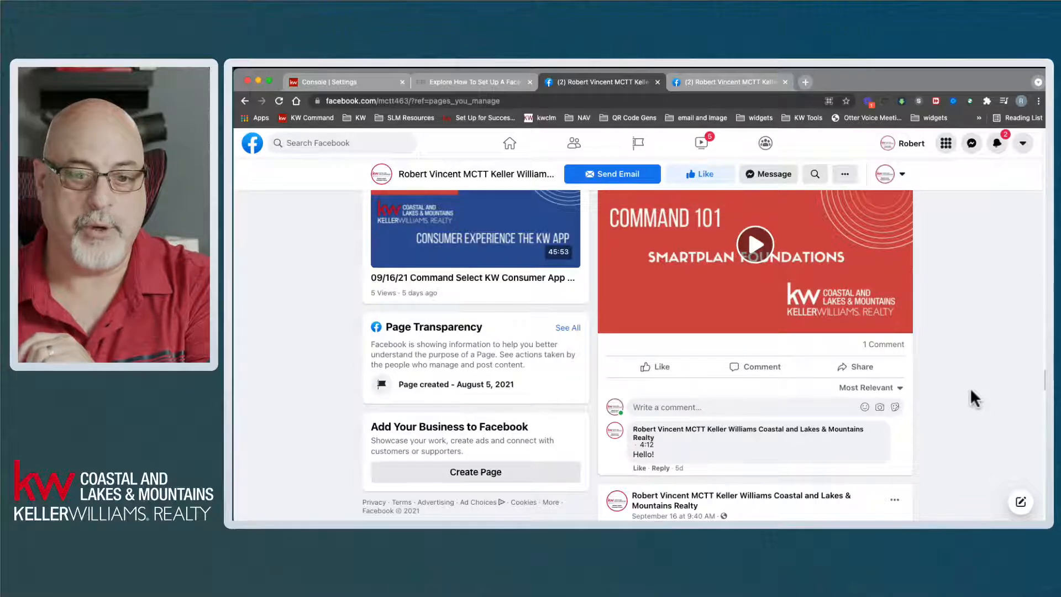
pyautogui.scroll(2, 970, 387)
pyautogui.scroll(-3, 971, 390)
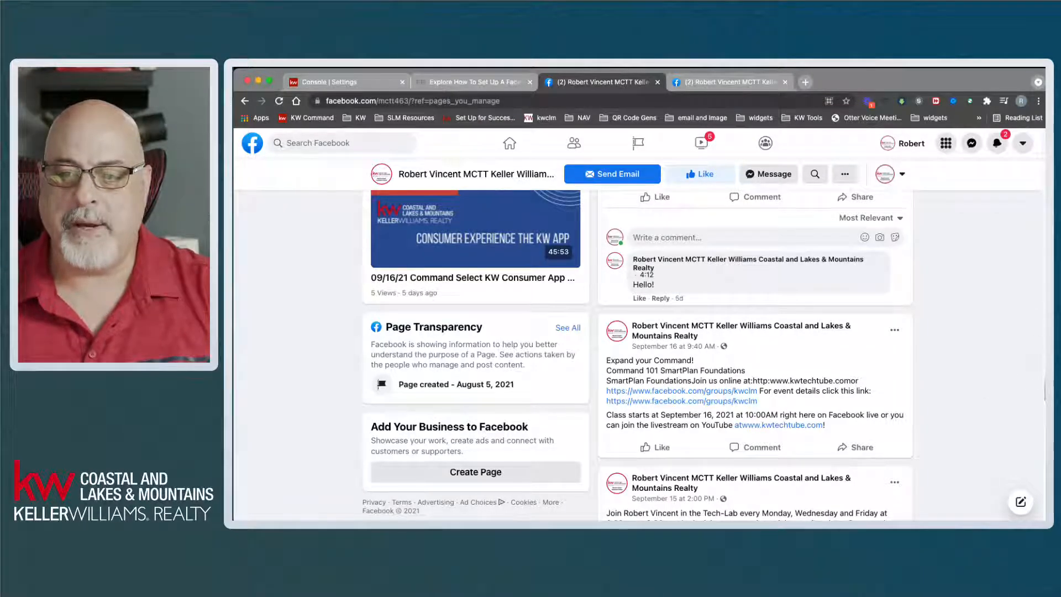
pyautogui.scroll(15, 1043, 390)
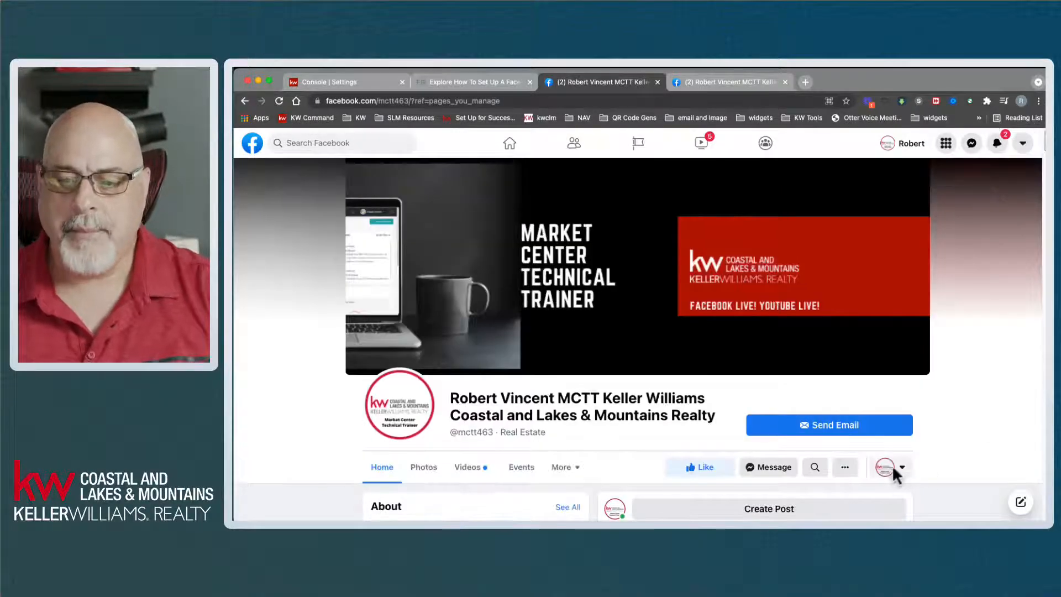
# - Switch to acting as the business Page and bring up the Facebook Page set-up guide
pyautogui.click(892, 467)
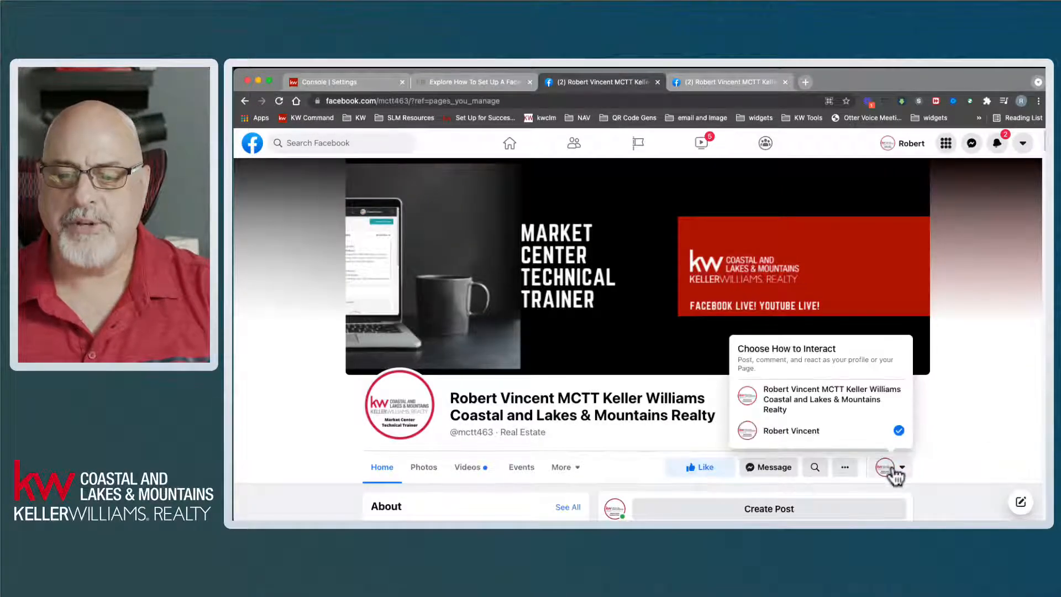
pyautogui.click(832, 402)
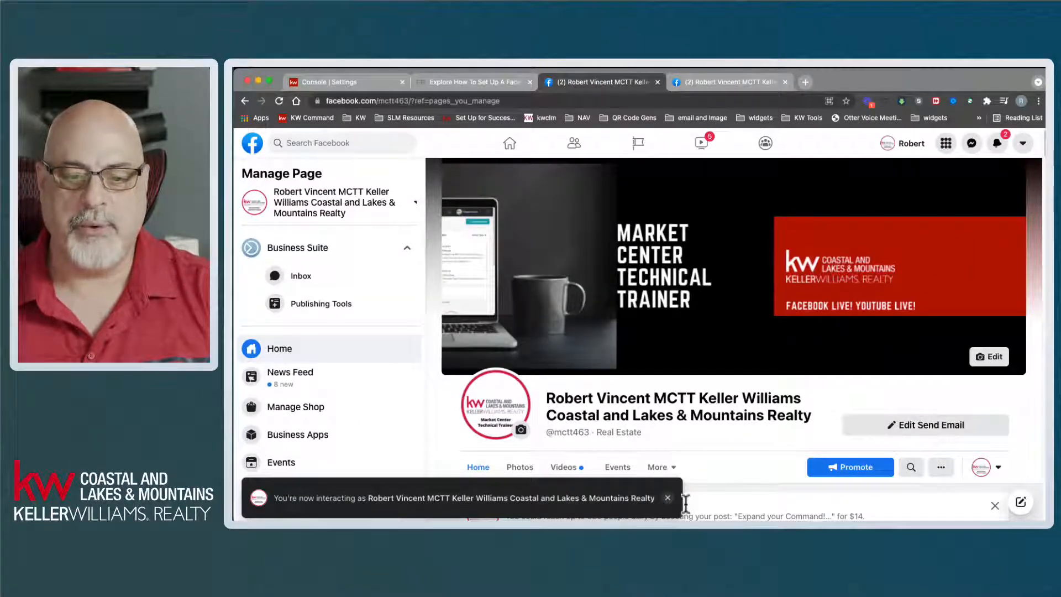
pyautogui.click(667, 498)
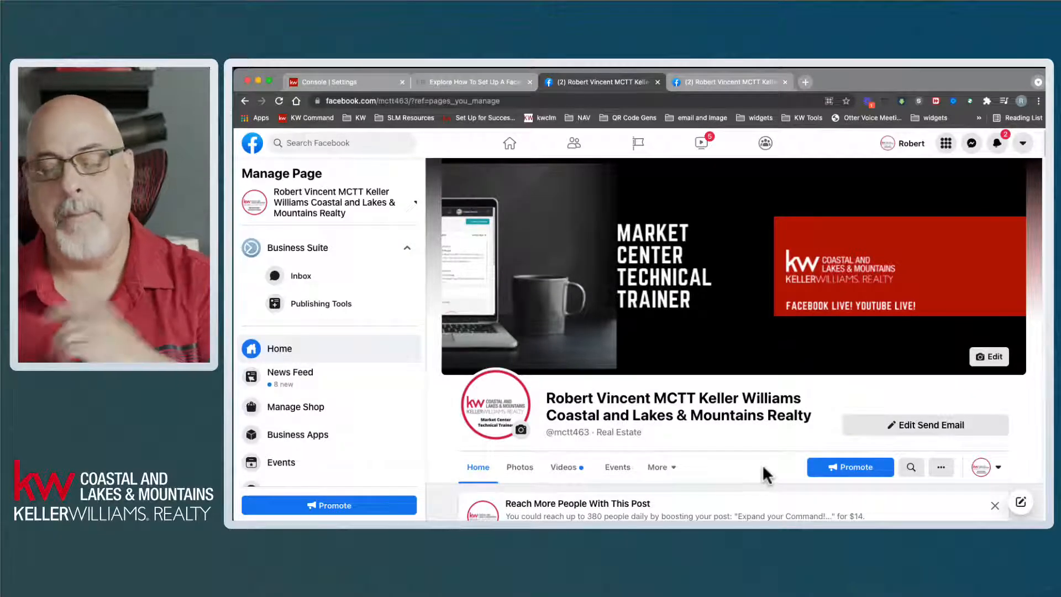
pyautogui.click(503, 80)
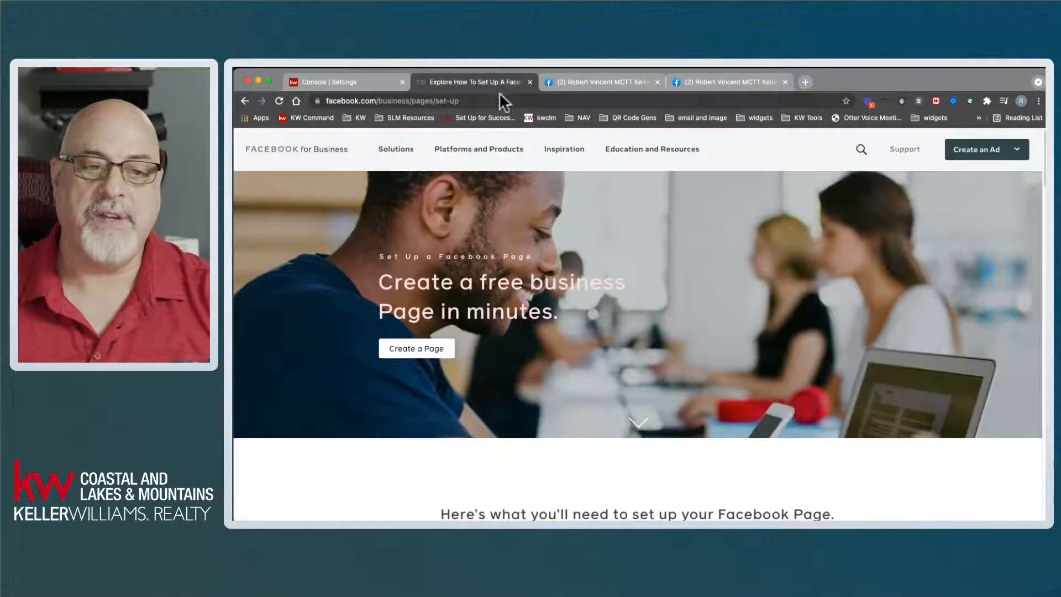
# - Scroll down through the Facebook for Business page set-up guide
pyautogui.click(500, 100)
pyautogui.moveTo(639, 166)
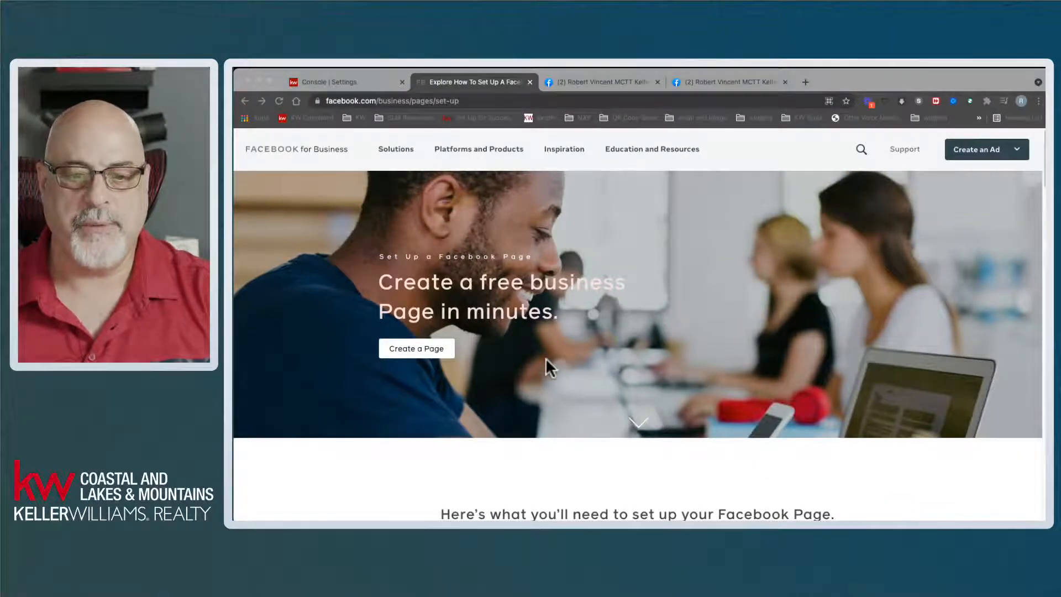
pyautogui.scroll(-3, 553, 362)
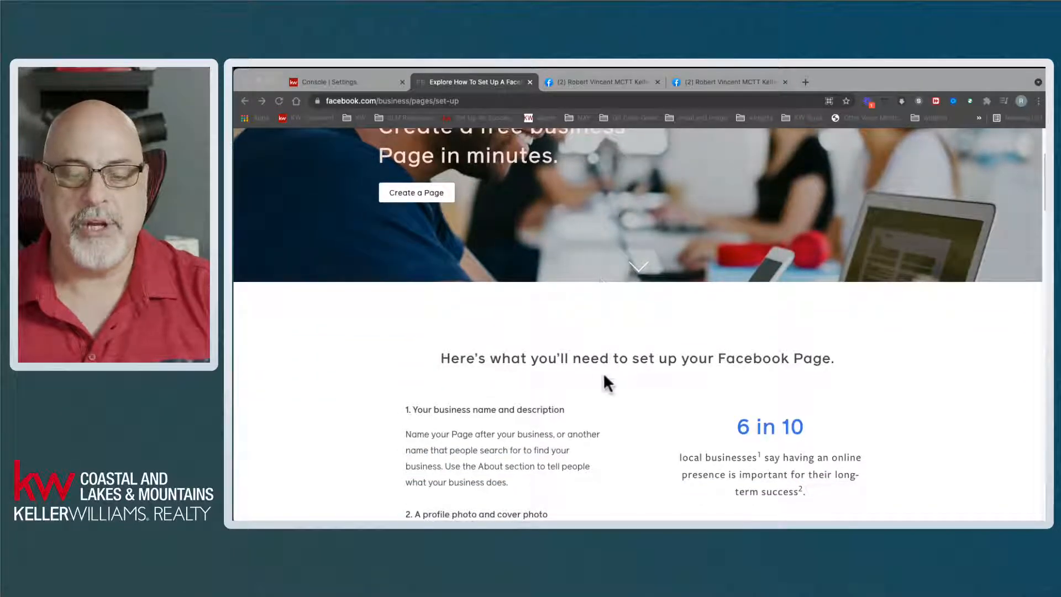
pyautogui.scroll(-2, 608, 379)
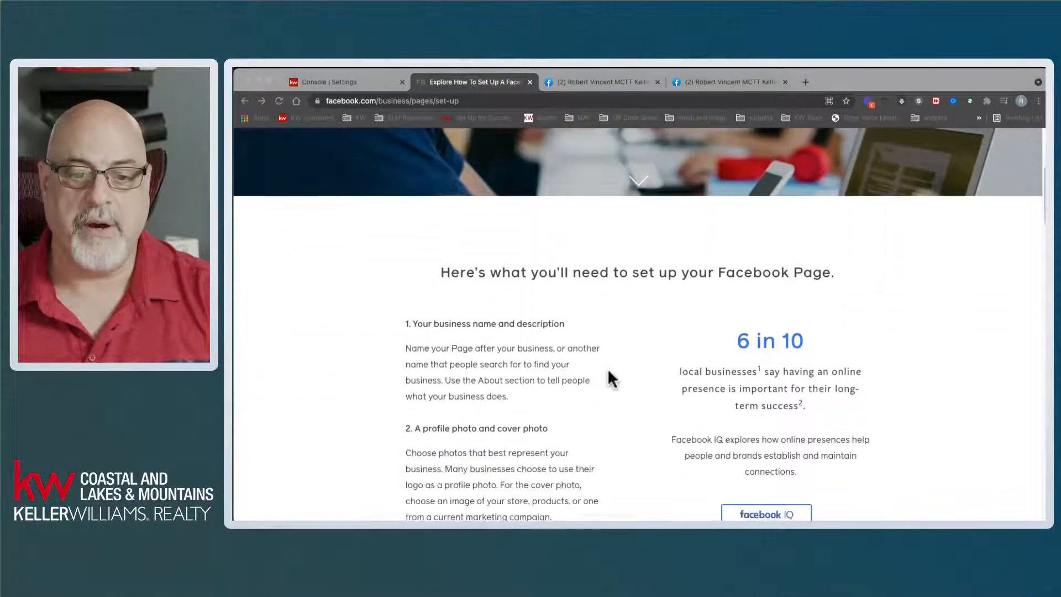
pyautogui.scroll(-2, 610, 379)
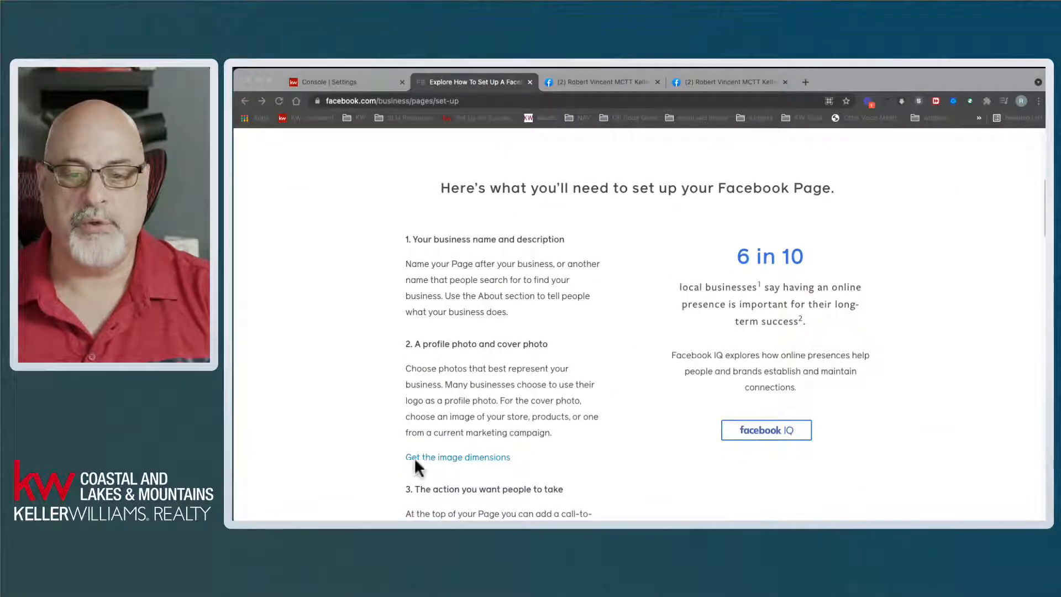
pyautogui.click(560, 414)
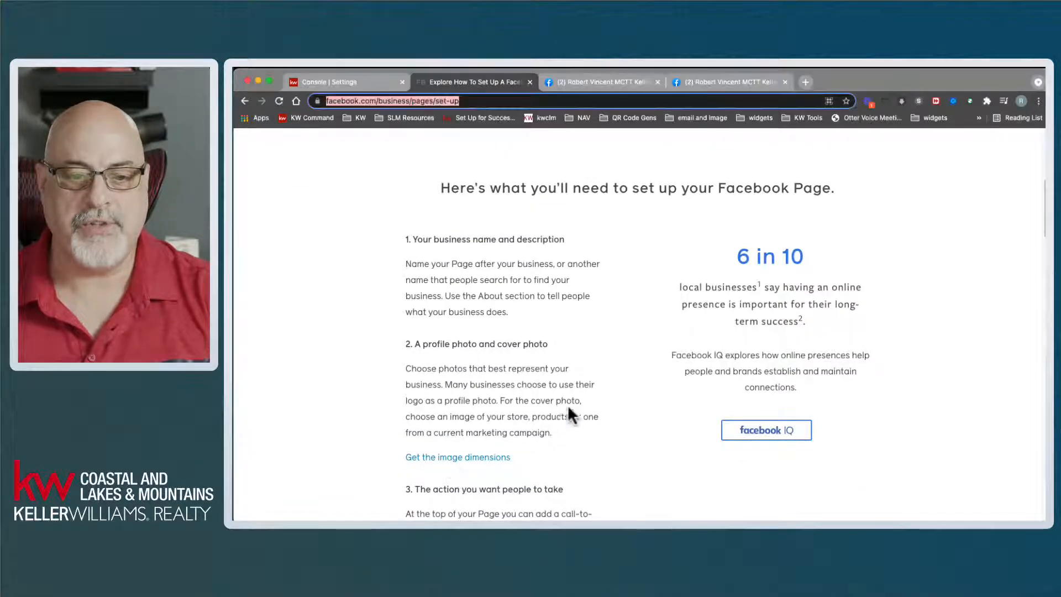
pyautogui.scroll(-1, 581, 396)
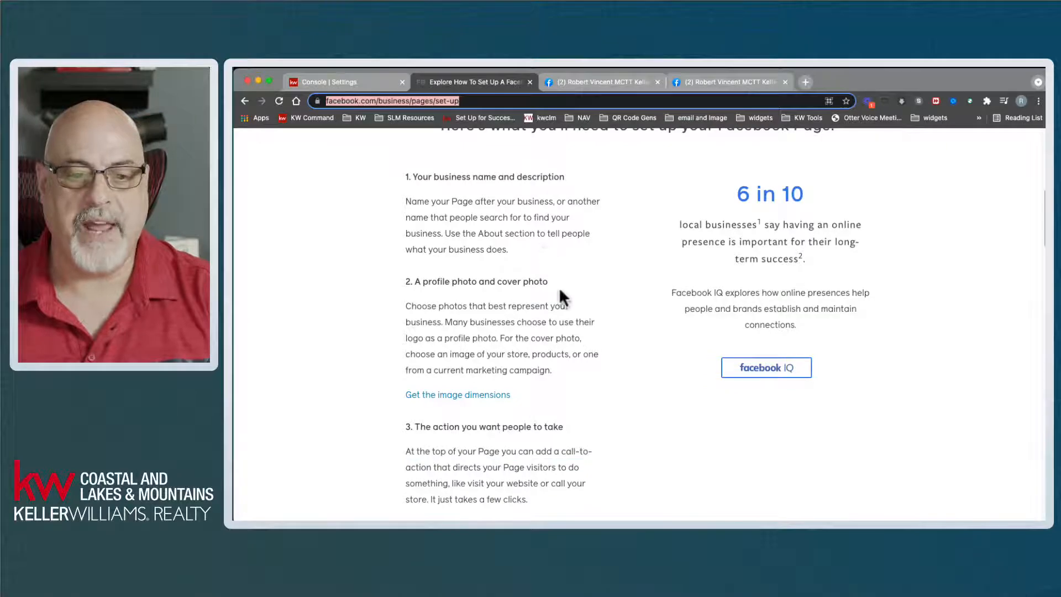
pyautogui.scroll(-6, 580, 315)
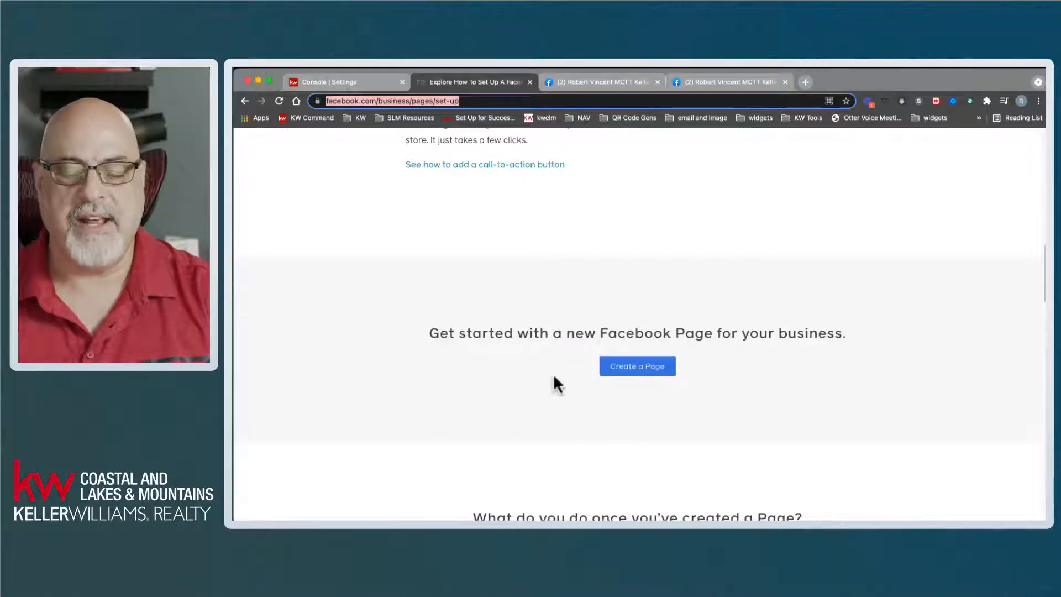
pyautogui.moveTo(1044, 261)
pyautogui.mouseDown()
pyautogui.moveTo(1023, 150)
pyautogui.moveTo(1045, 274)
pyautogui.mouseUp()
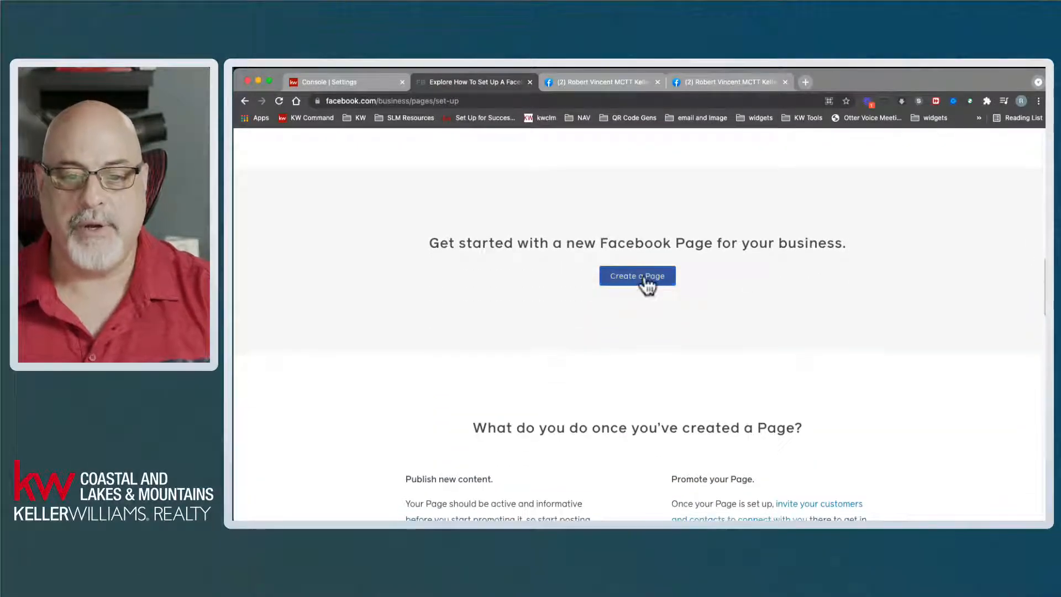
# - Start Create a Page, then go back to leave the new-page form
pyautogui.click(644, 278)
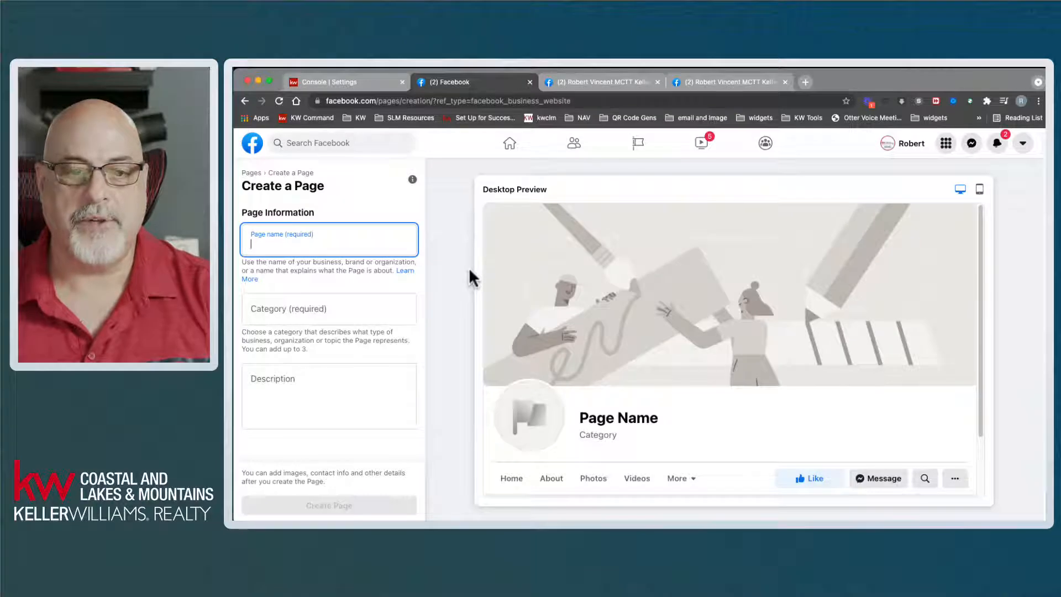
pyautogui.click(246, 103)
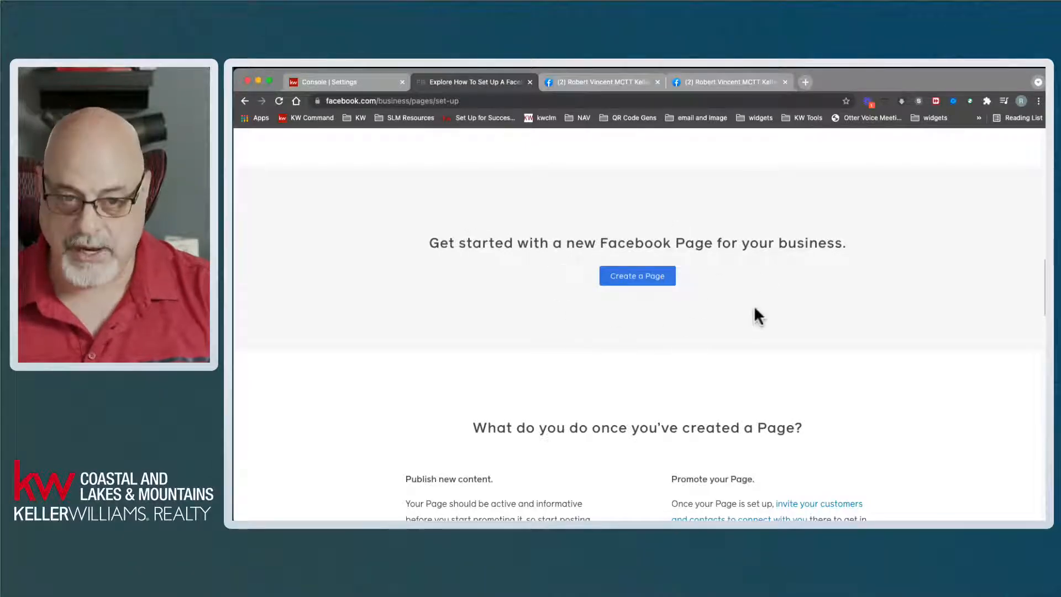
pyautogui.click(247, 100)
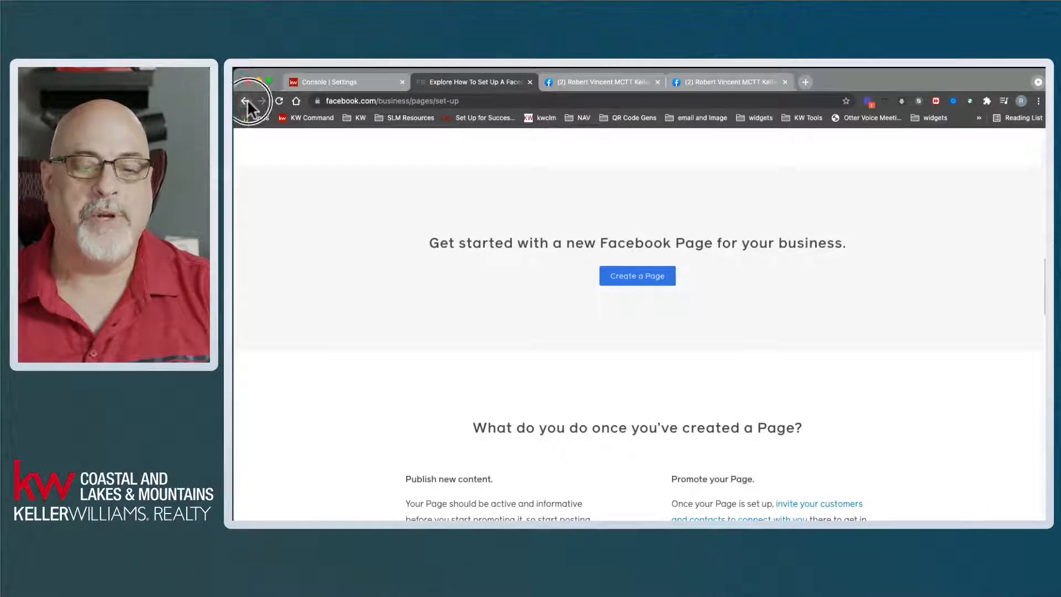
pyautogui.click(258, 171)
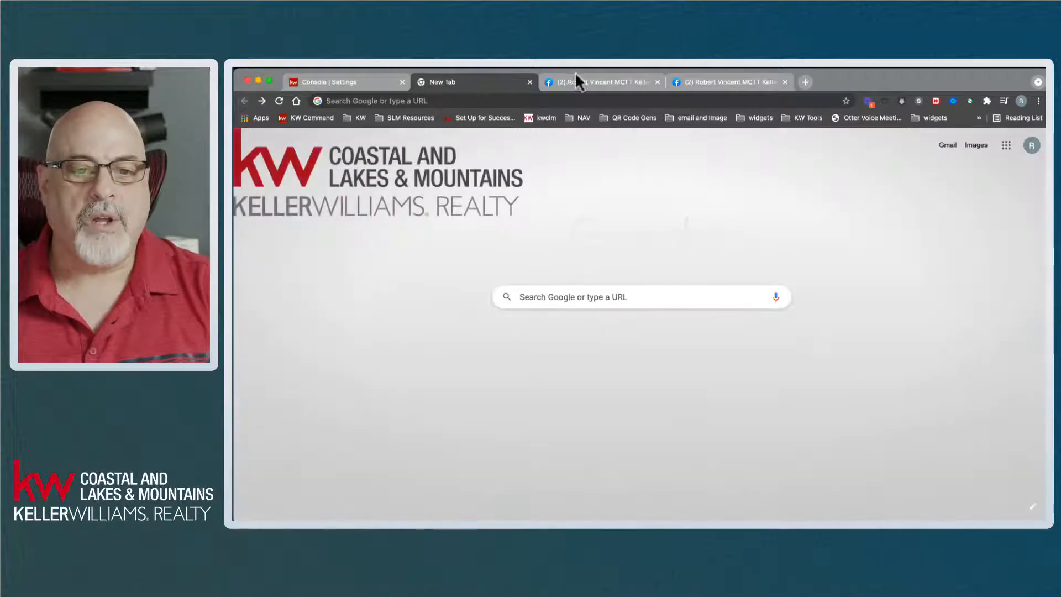
# - Go from the business page tab to the news feed and open Pages You Manage
pyautogui.click(599, 83)
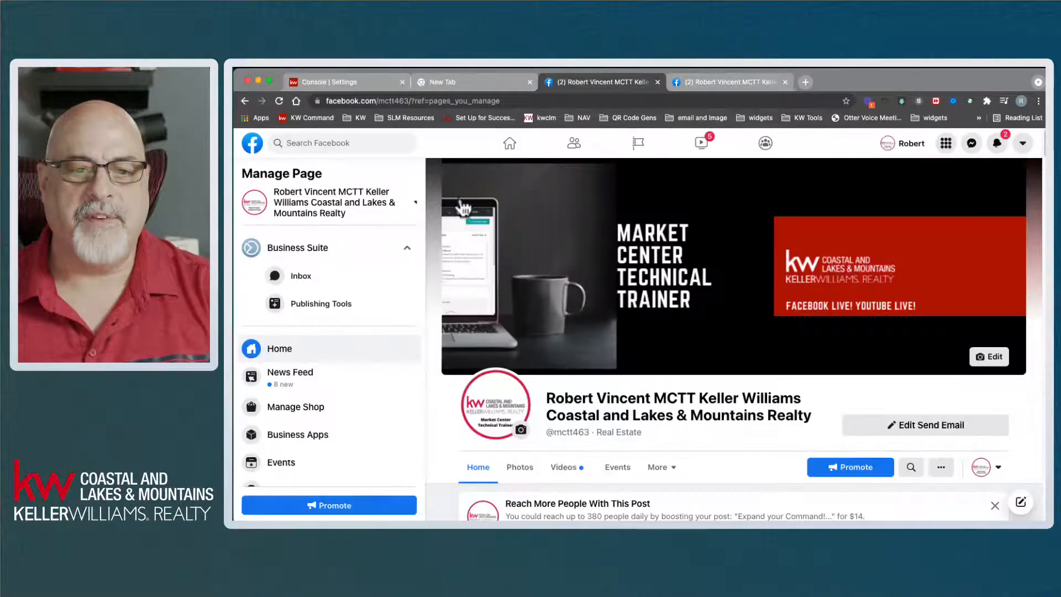
pyautogui.click(252, 144)
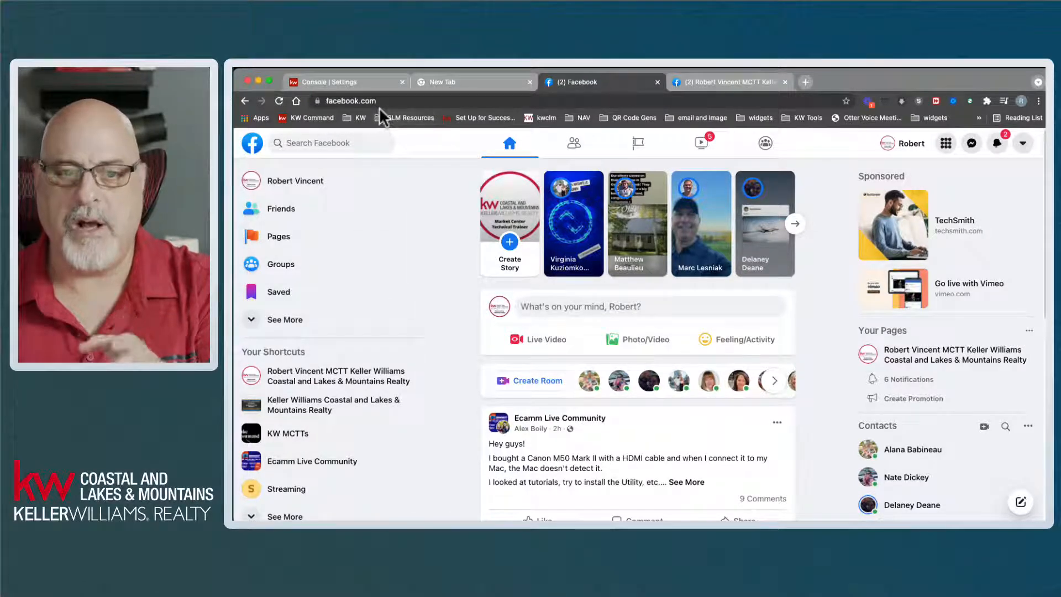
pyautogui.click(279, 238)
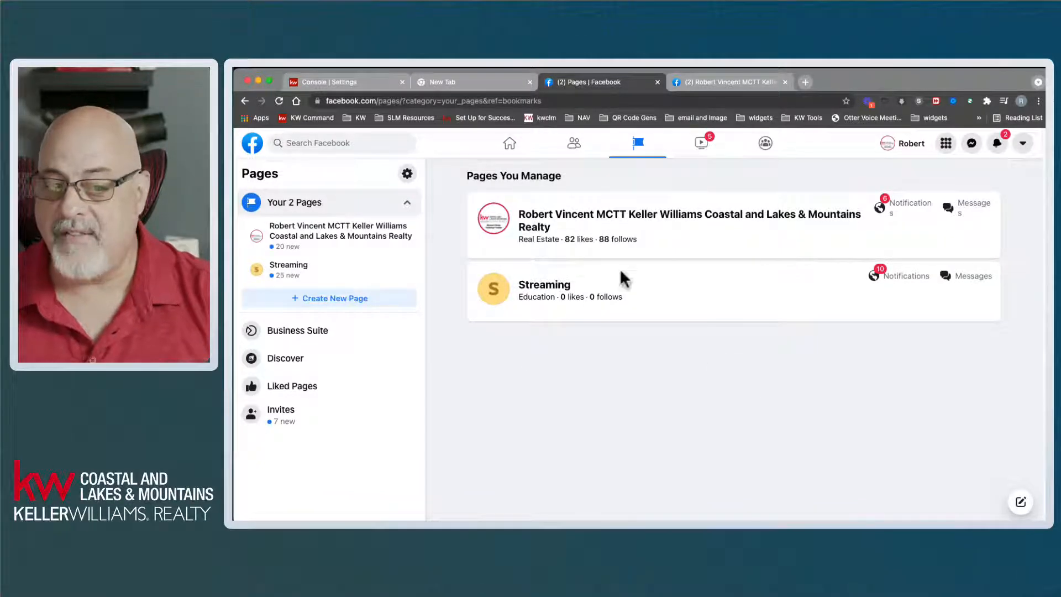
# - Start a new Page with '+ Create New Page' and scroll its blank Desktop Preview
pyautogui.click(311, 301)
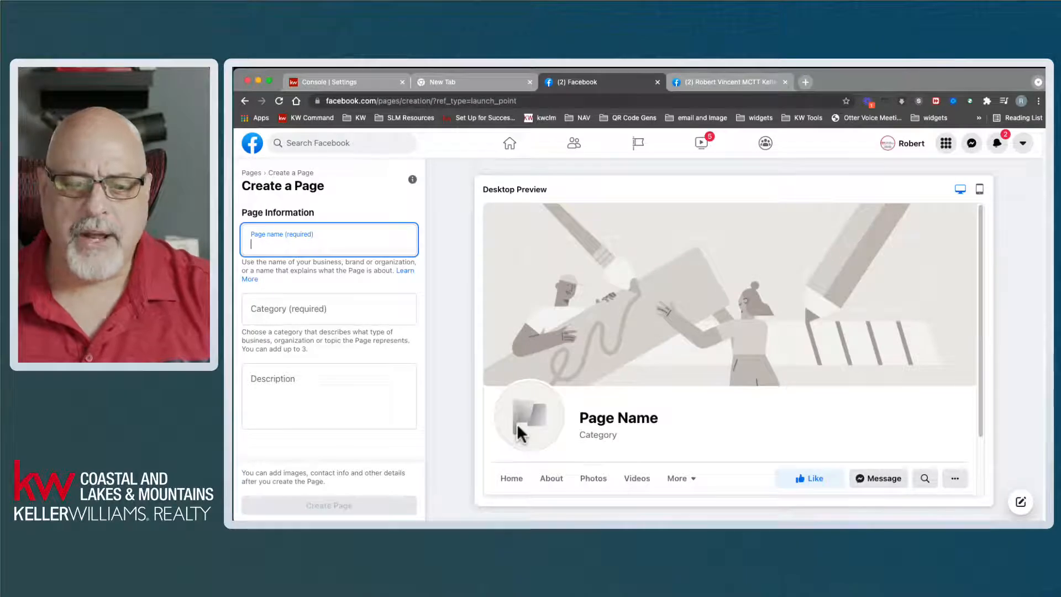
pyautogui.scroll(-2, 839, 331)
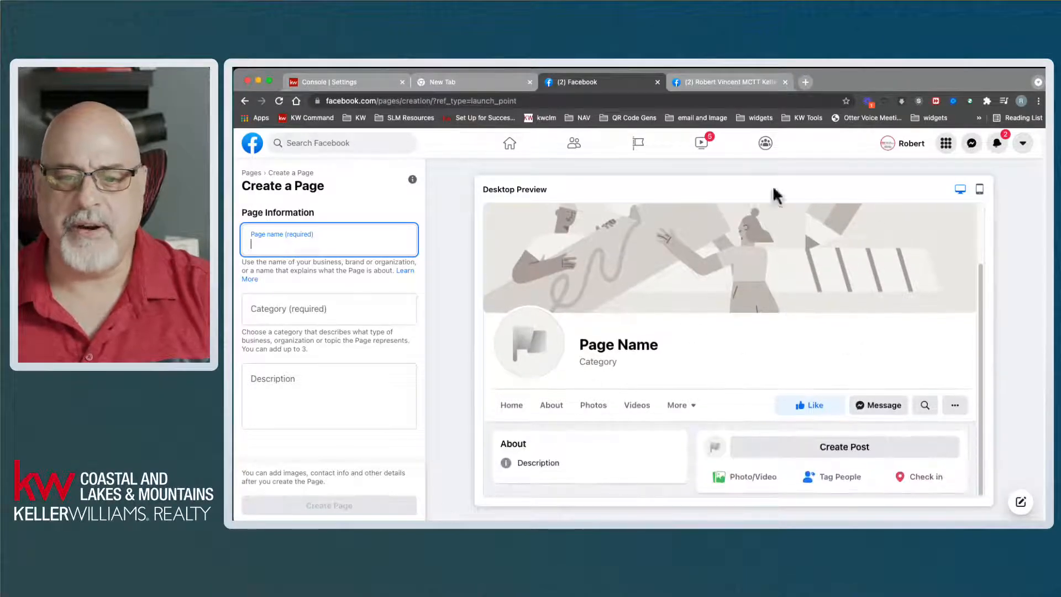
pyautogui.scroll(2, 619, 334)
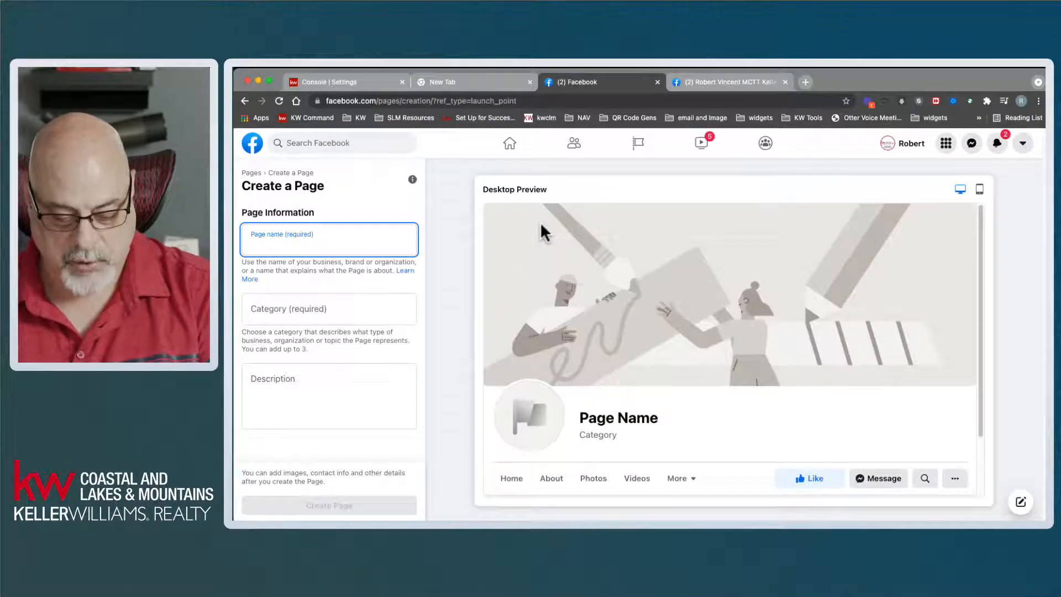
# - Name the new page 'FB Page Class 9/21/21'
pyautogui.write('FB P')
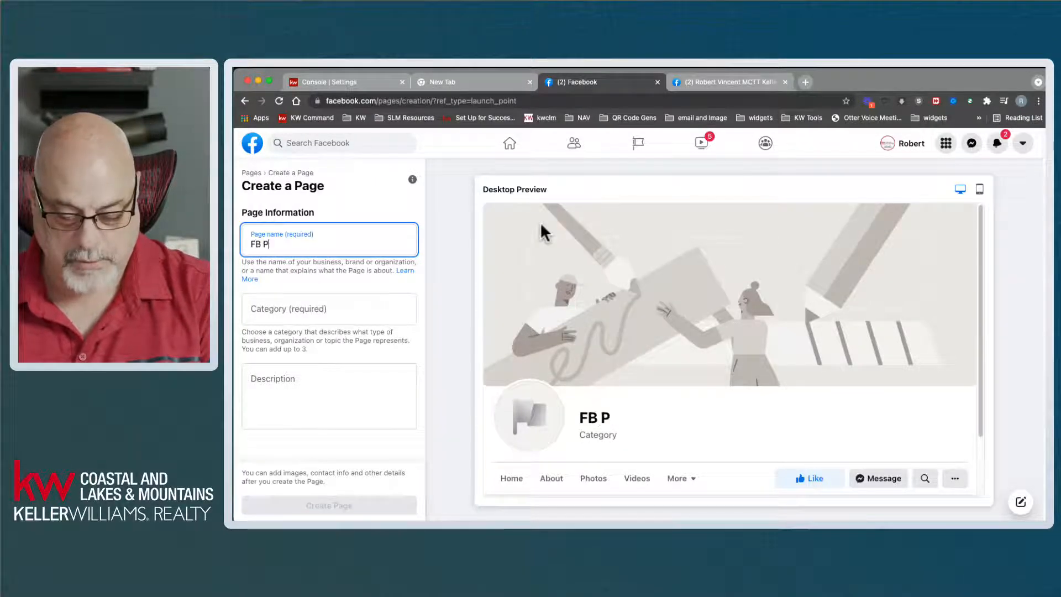
pyautogui.write('age Class ')
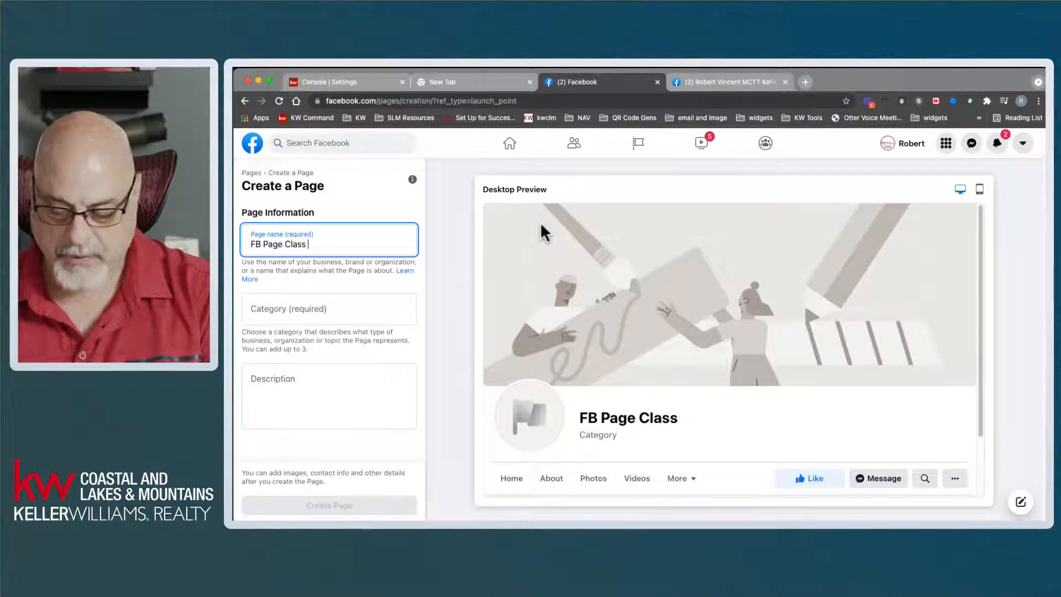
pyautogui.write('9/21/21')
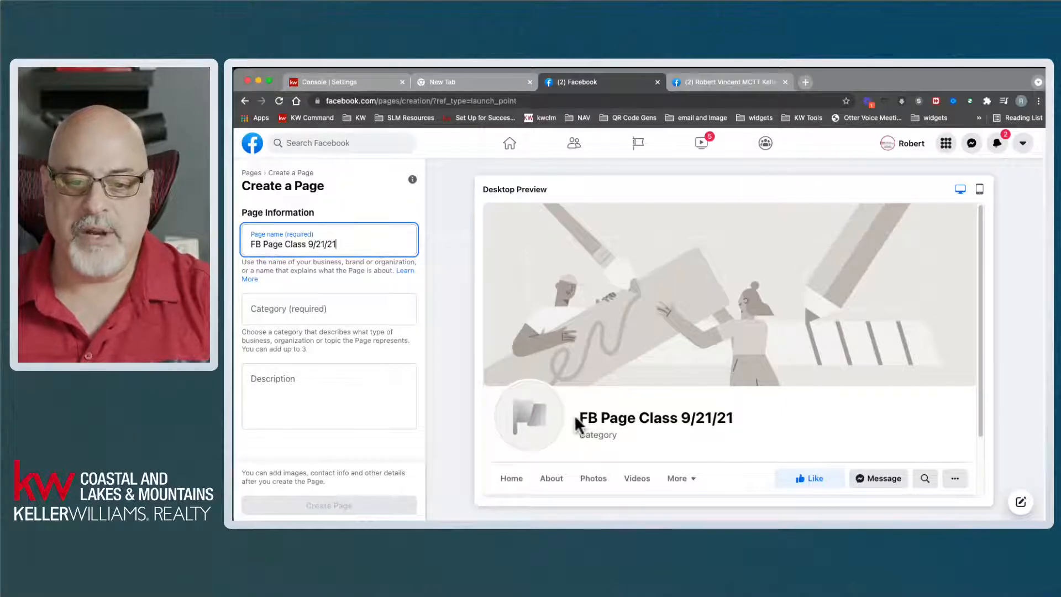
pyautogui.click(665, 423)
pyautogui.moveTo(665, 422); pyautogui.dragTo(572, 425)
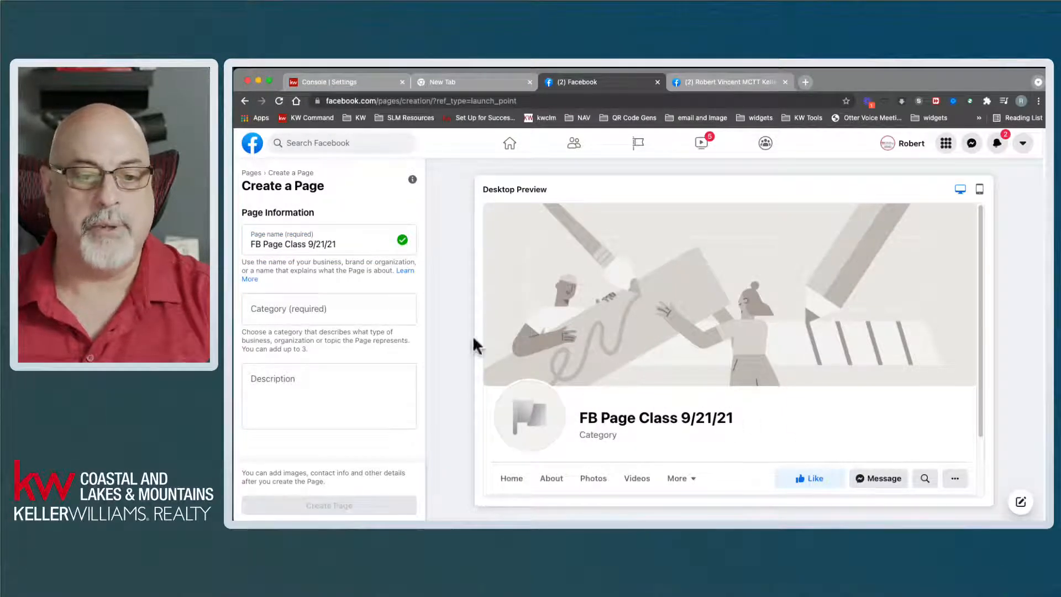
# - Search categories for 'real' and set the page category to Real Estate Agent
pyautogui.click(326, 305)
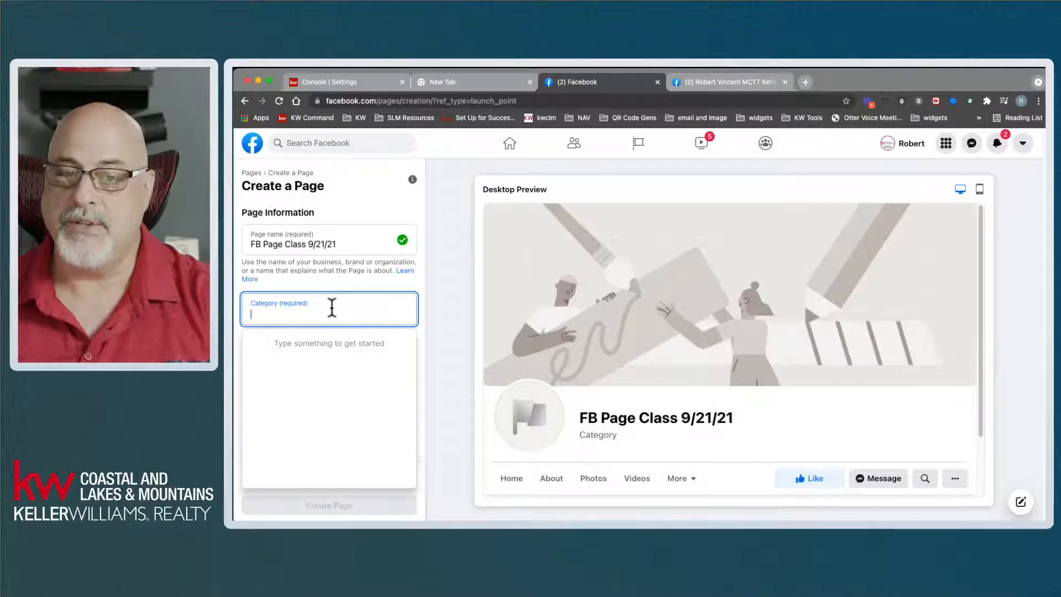
pyautogui.click(343, 272)
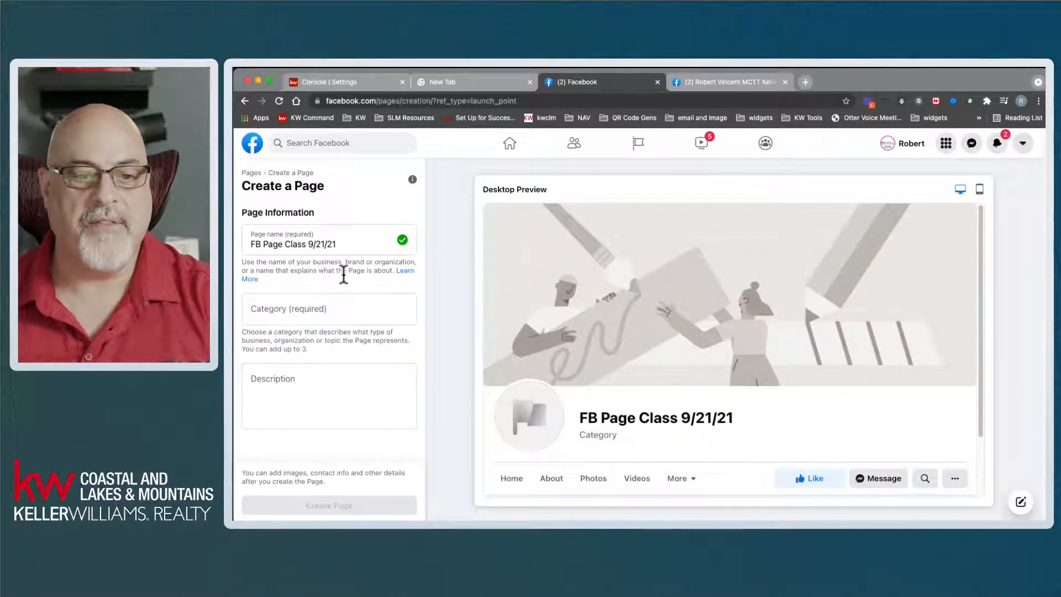
pyautogui.click(330, 310)
pyautogui.write('real')
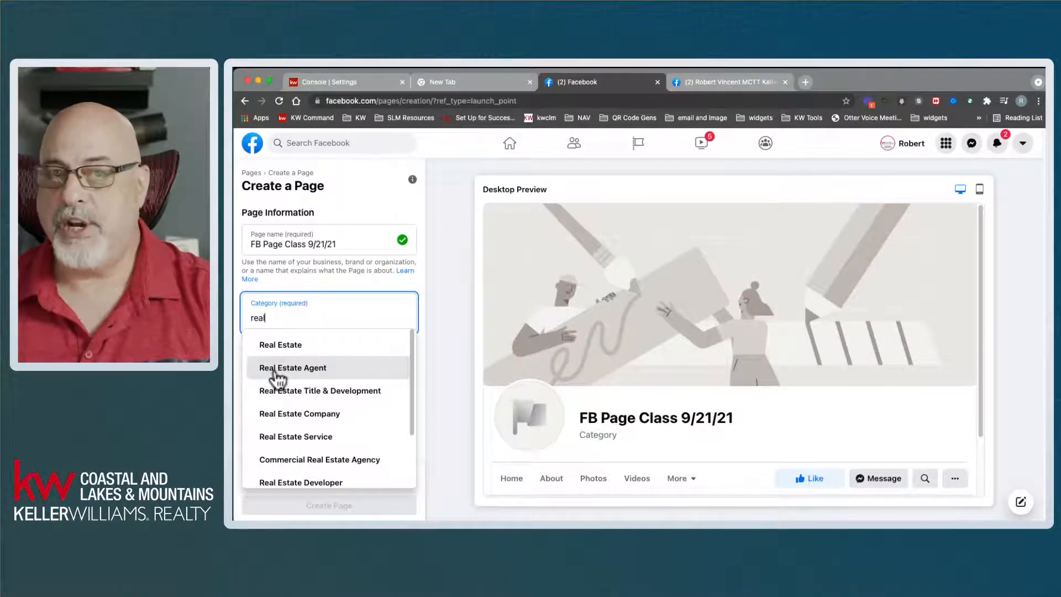
pyautogui.click(275, 375)
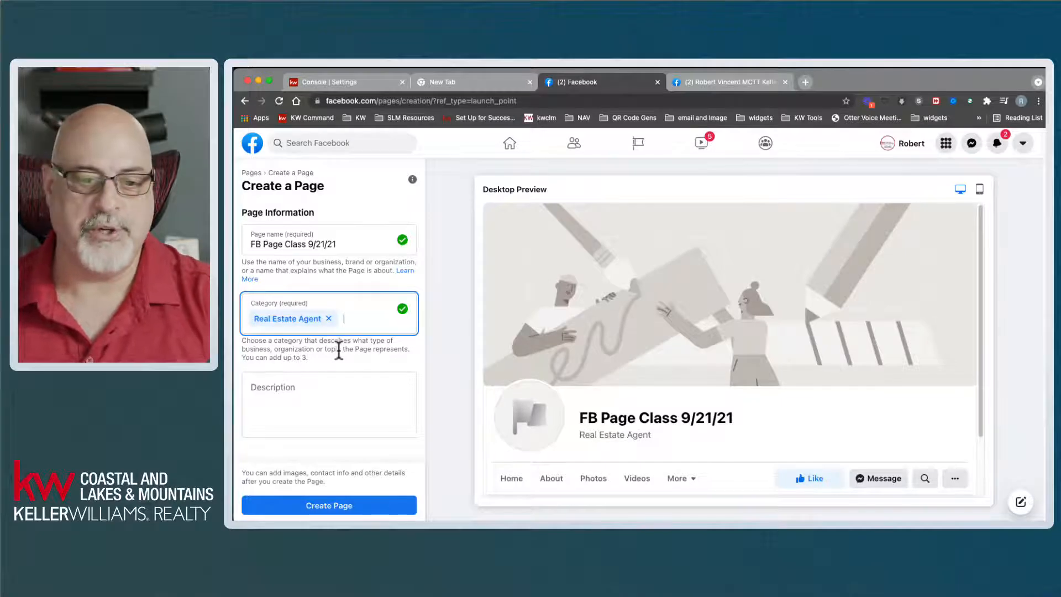
# - Describe the page as a small page showing how cool creating a Facebook business page is
pyautogui.click(325, 402)
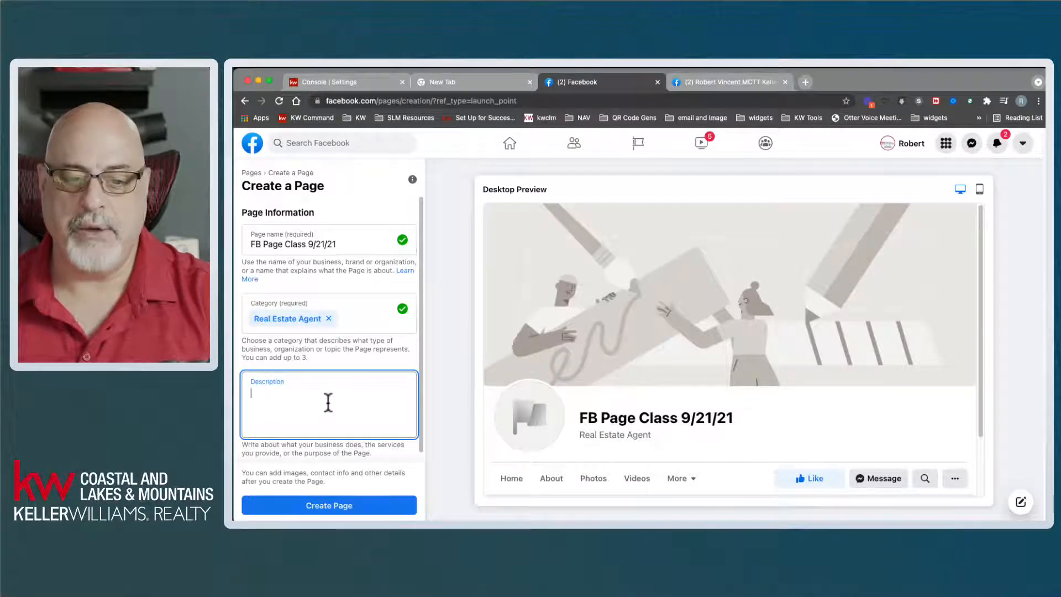
pyautogui.scroll(-1, 330, 404)
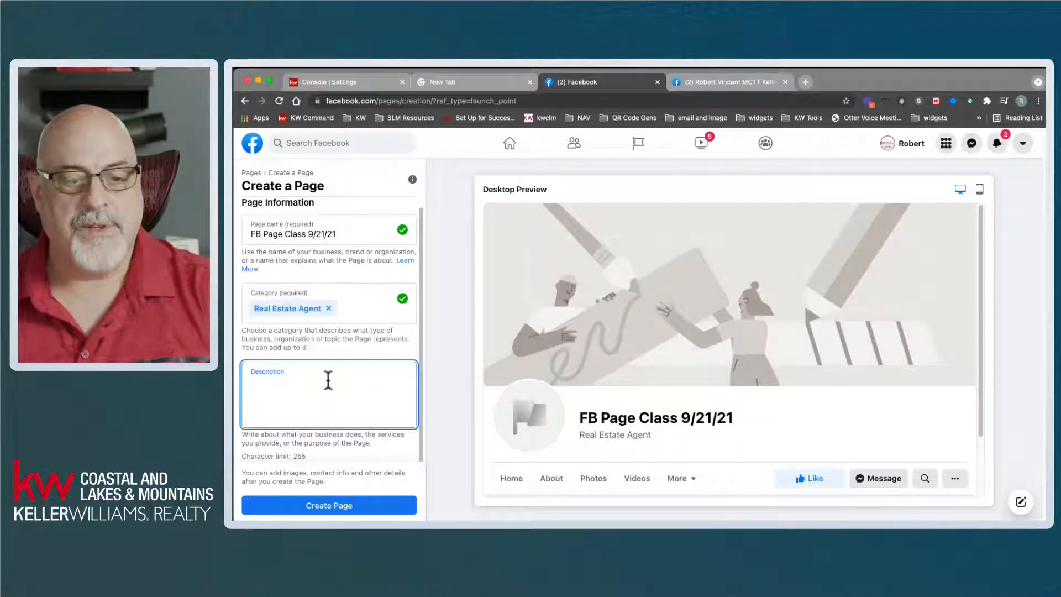
pyautogui.write('This is a small')
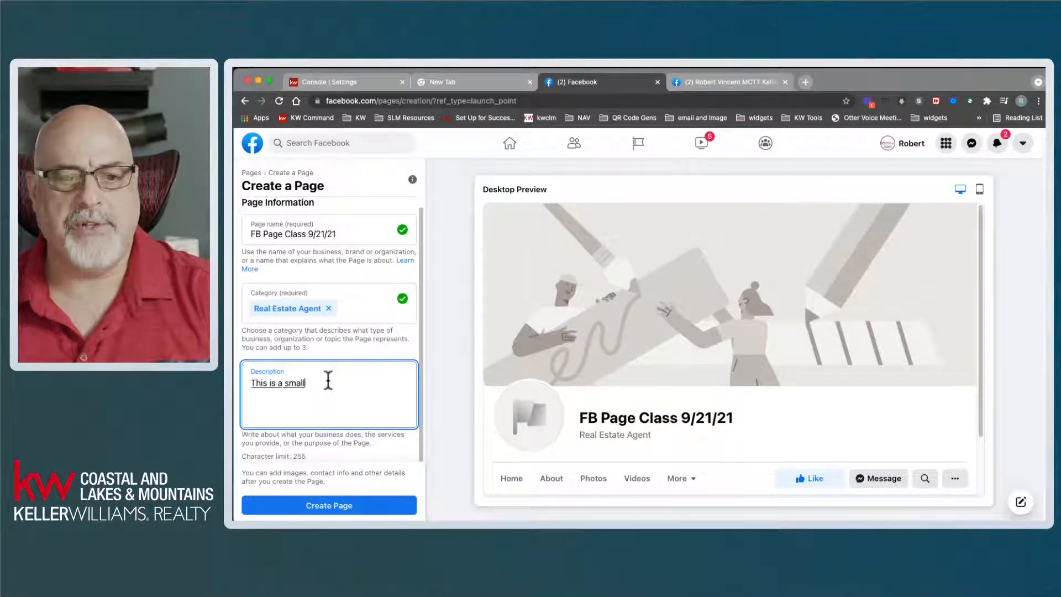
pyautogui.write(' page to show how cool it')
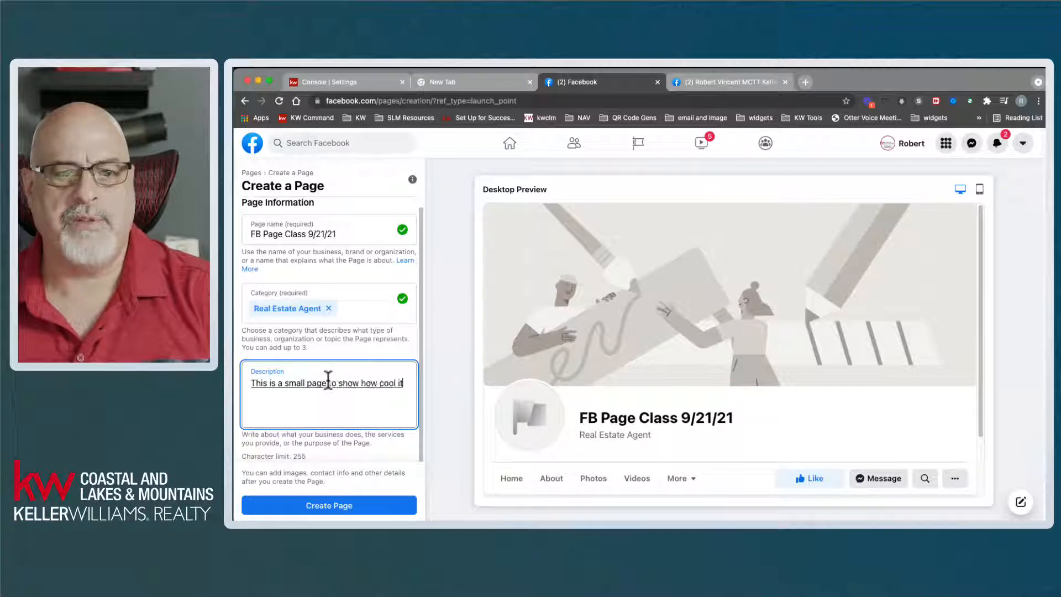
pyautogui.write(' is to create a')
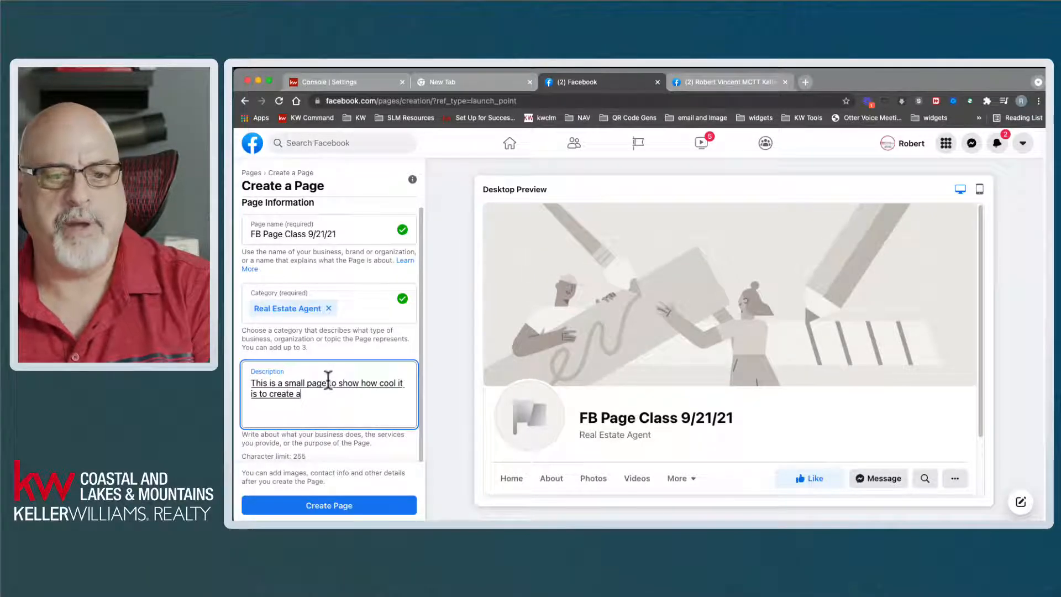
pyautogui.write(' Facebook business page and how easy')
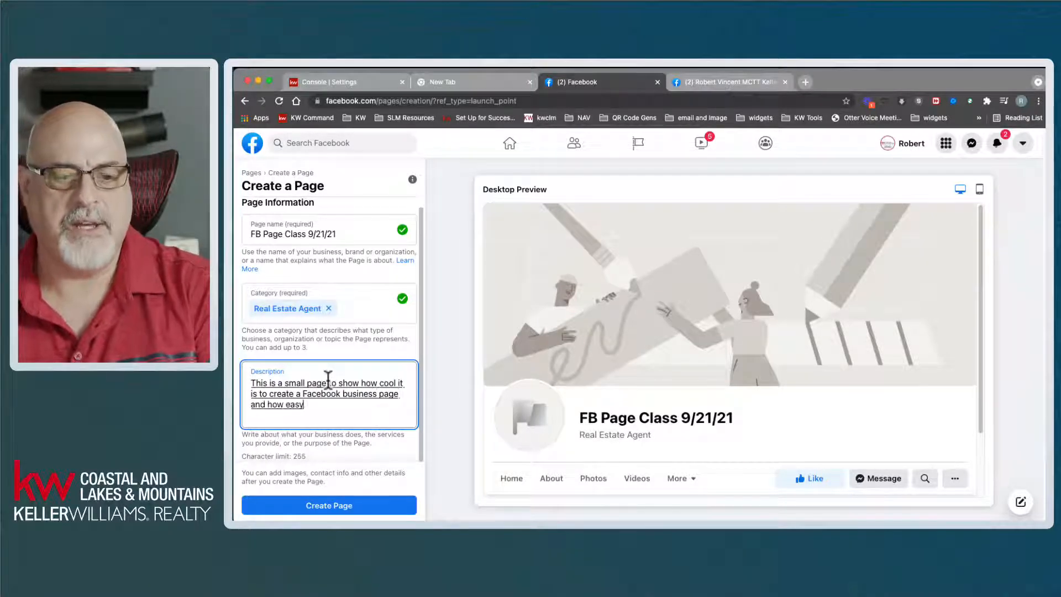
pyautogui.write(' it can be done in a short amount of time.')
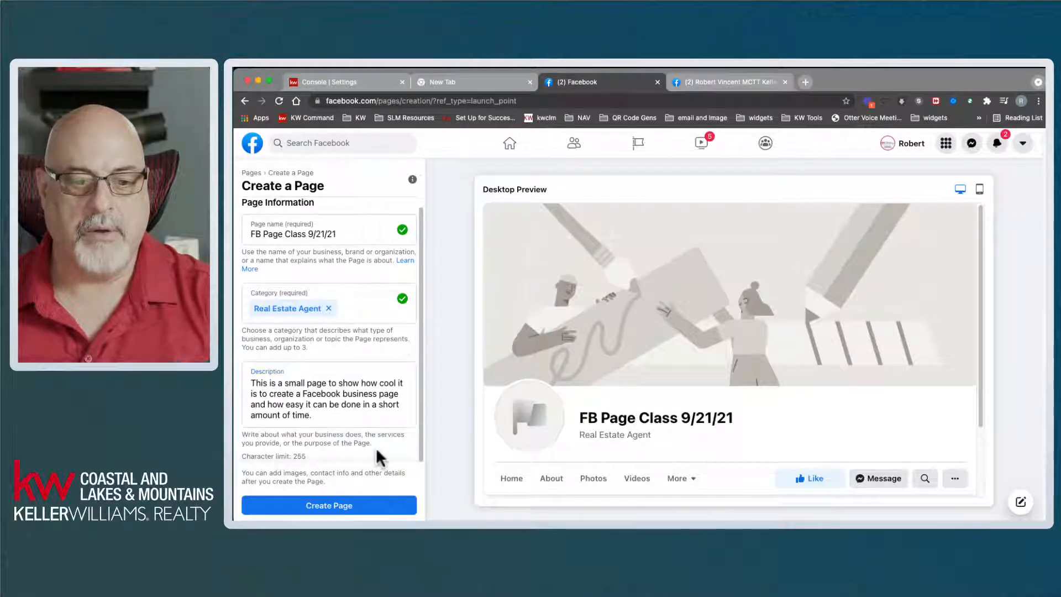
pyautogui.click(419, 399)
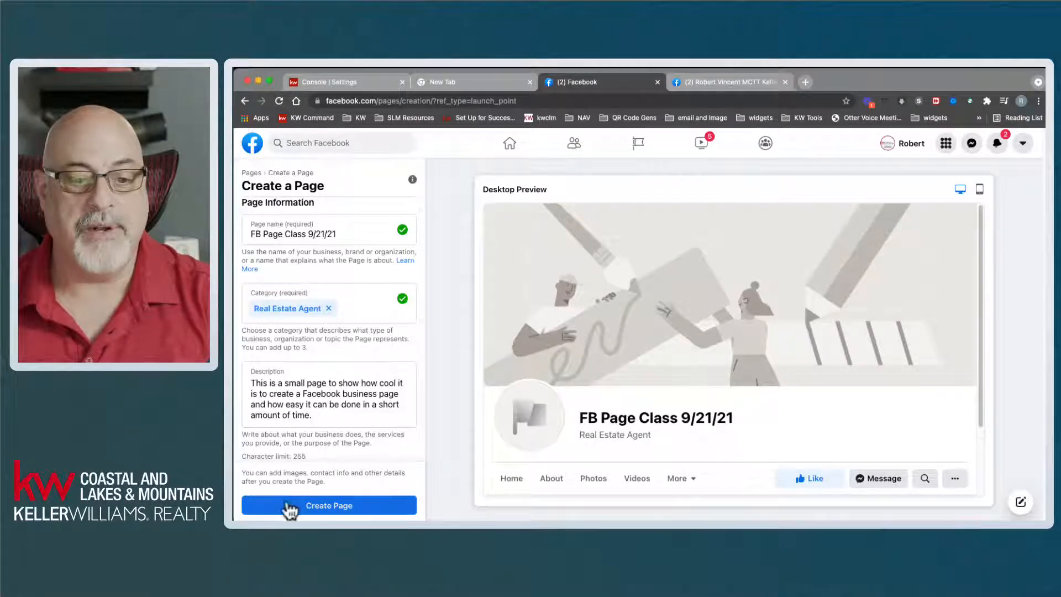
# - Create the page, add the KW logo profile picture and Technical Trainer cover, and save
pyautogui.click(345, 507)
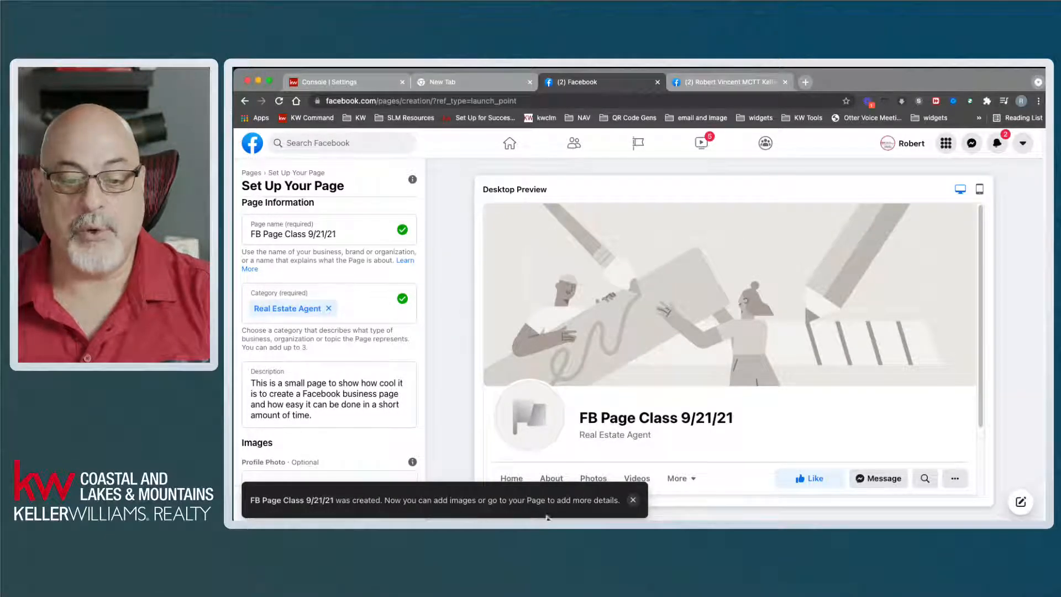
pyautogui.click(633, 501)
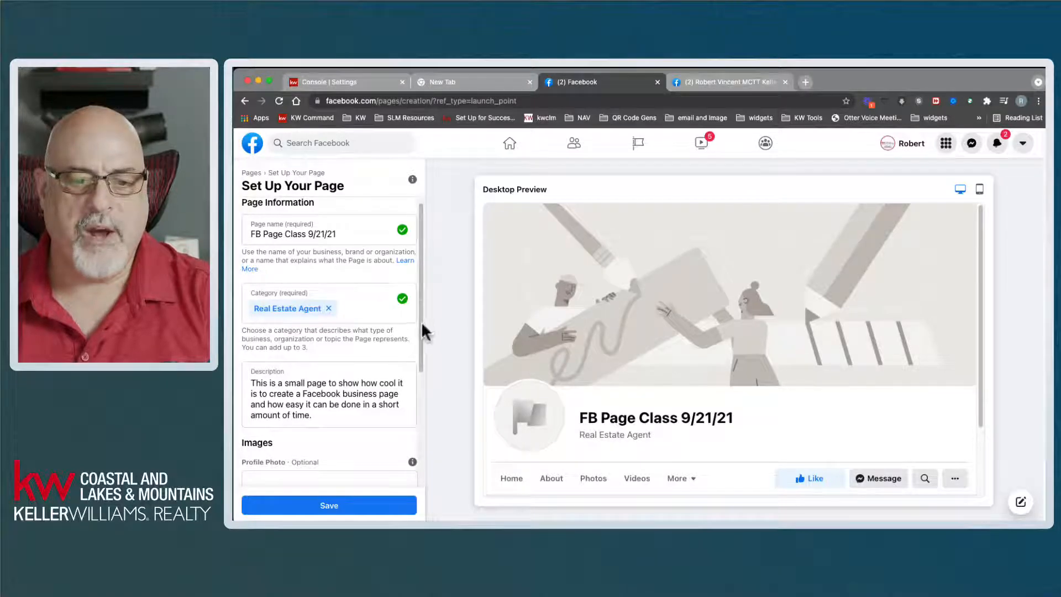
pyautogui.moveTo(421, 320); pyautogui.dragTo(421, 462)
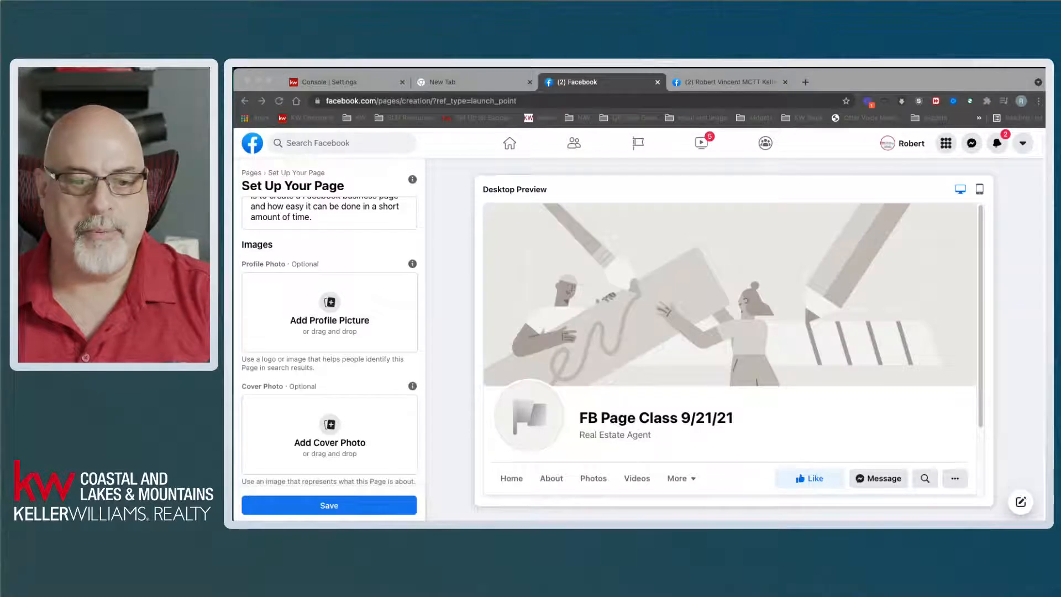
pyautogui.moveTo(463, 493); pyautogui.dragTo(361, 456)
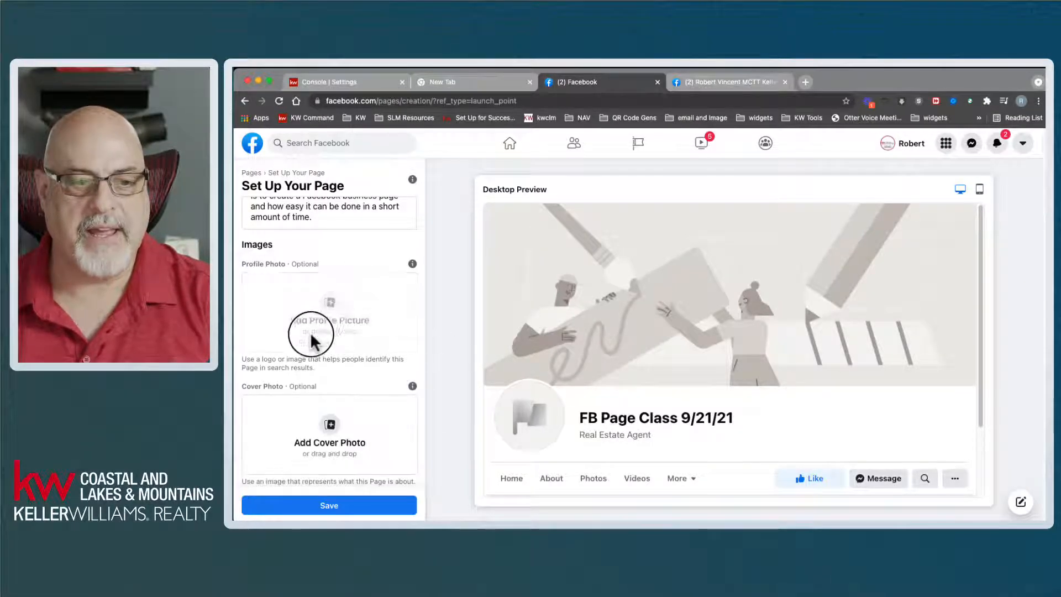
pyautogui.moveTo(375, 317); pyautogui.dragTo(331, 316)
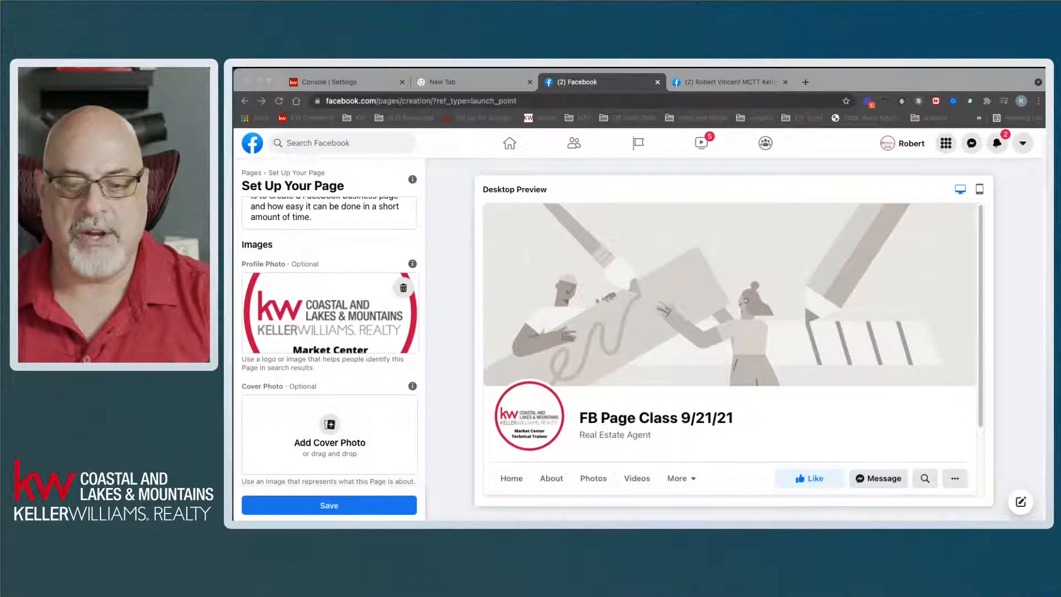
pyautogui.moveTo(450, 497); pyautogui.dragTo(357, 420)
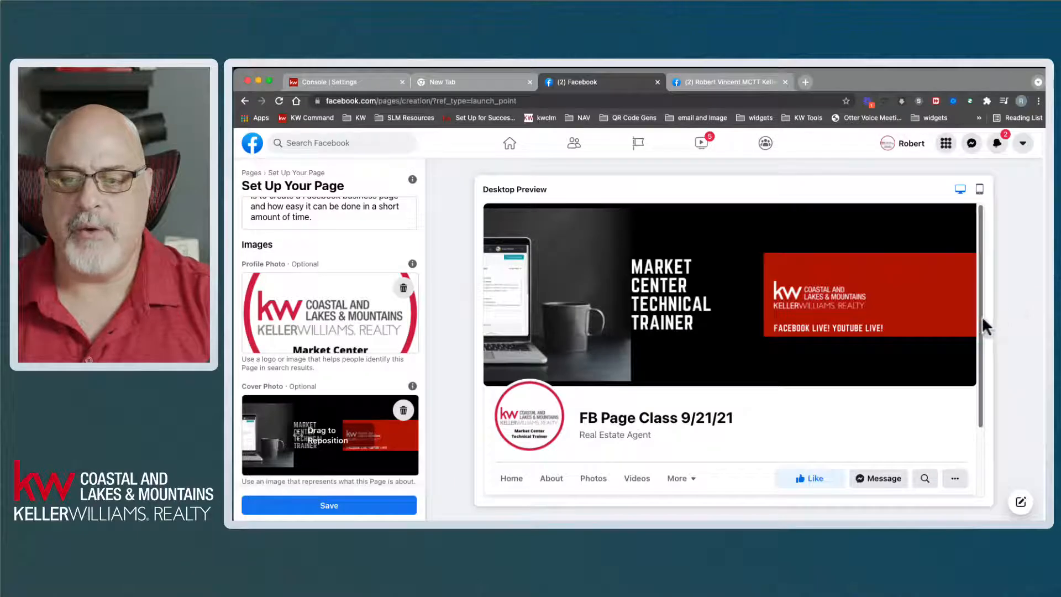
pyautogui.moveTo(981, 317); pyautogui.dragTo(983, 410)
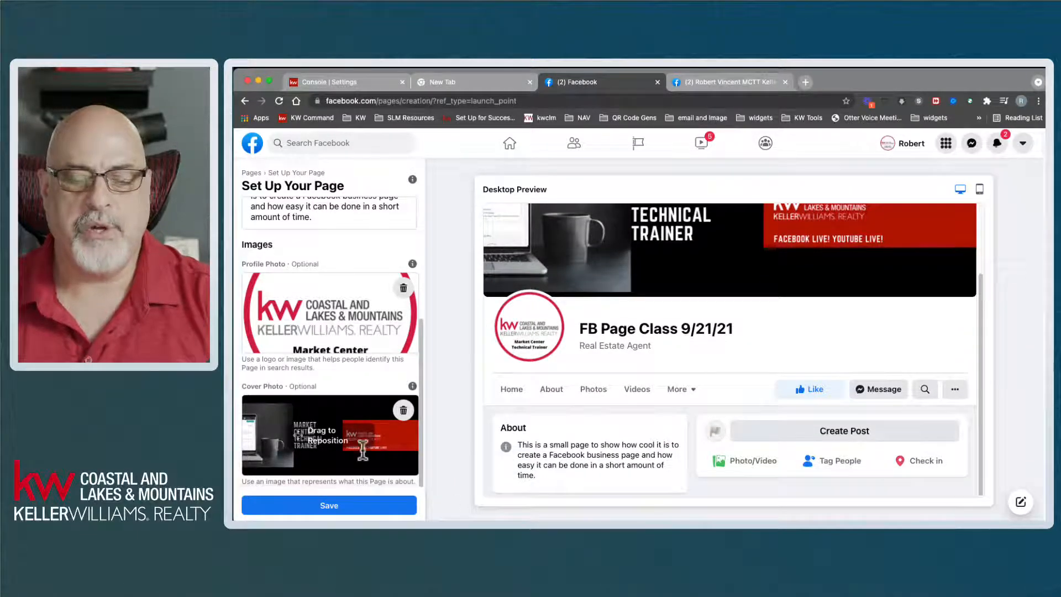
pyautogui.click(327, 508)
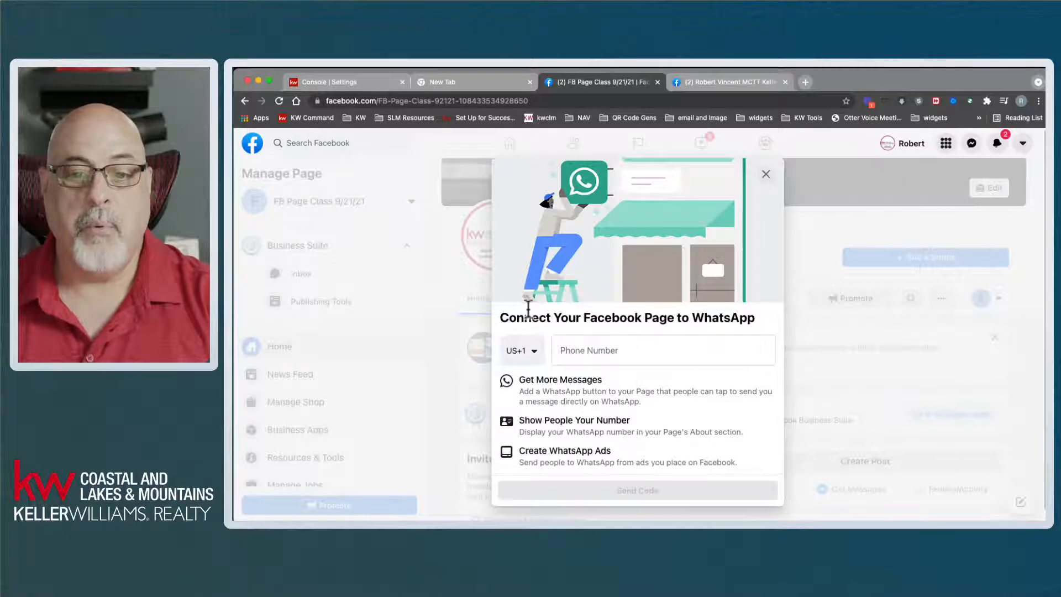
# - Close the Connect to WhatsApp prompt and confirm leaving the setup
pyautogui.moveTo(515, 316); pyautogui.dragTo(756, 323)
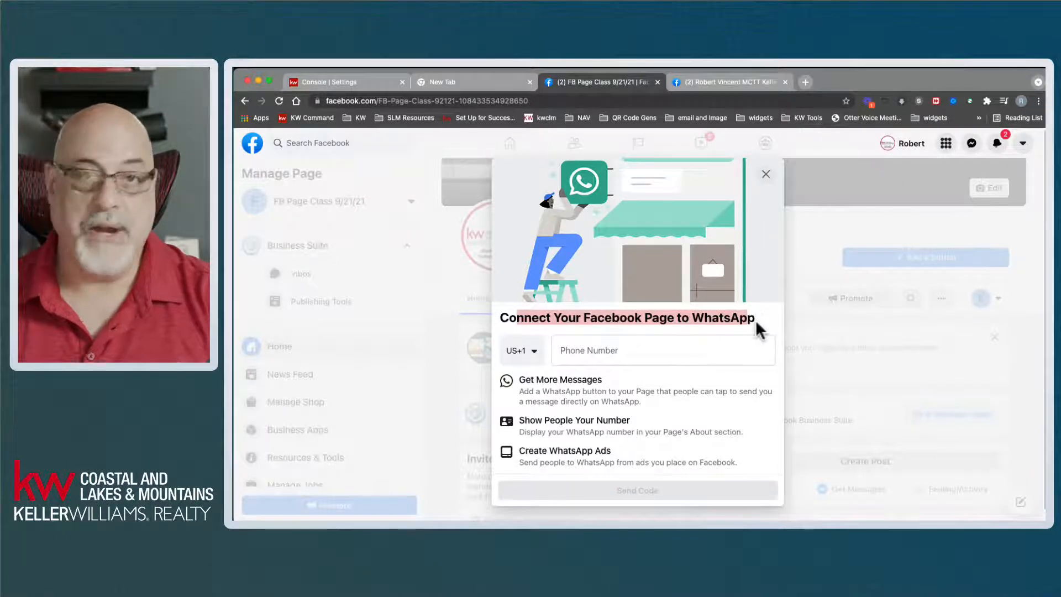
pyautogui.click(755, 319)
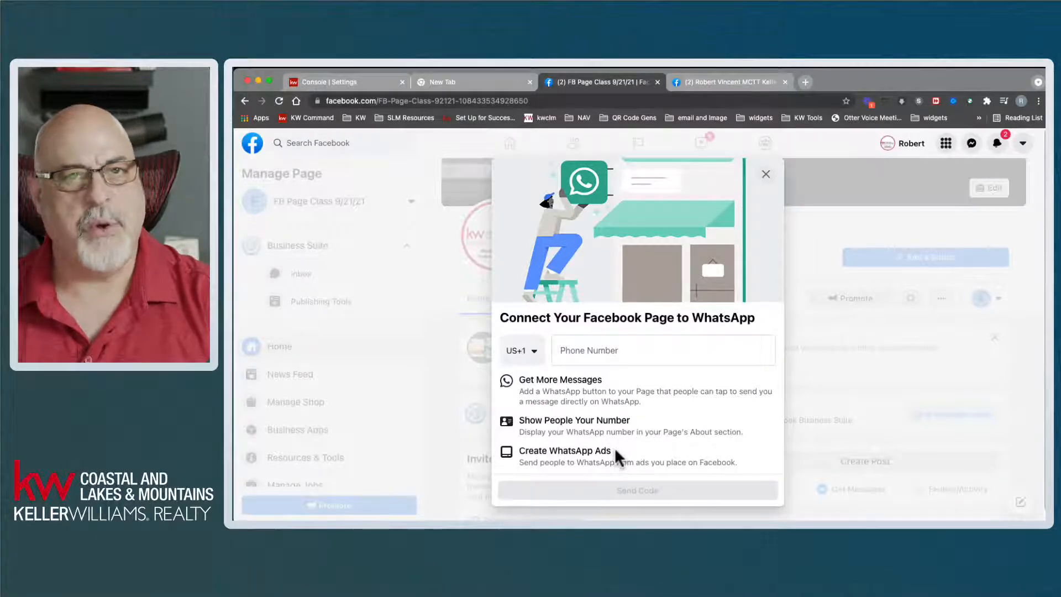
pyautogui.click(767, 175)
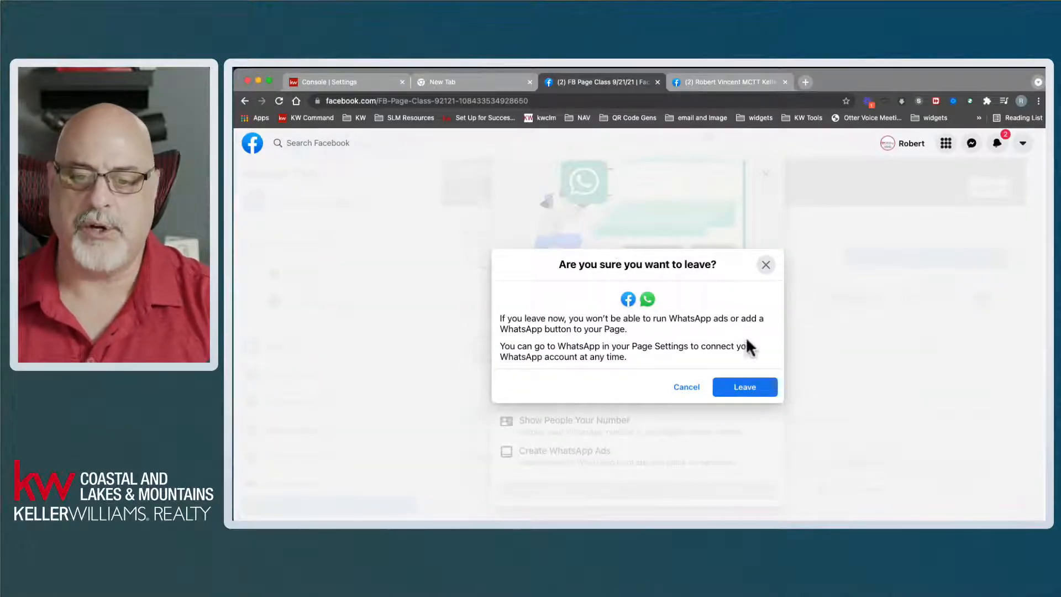
pyautogui.click(747, 387)
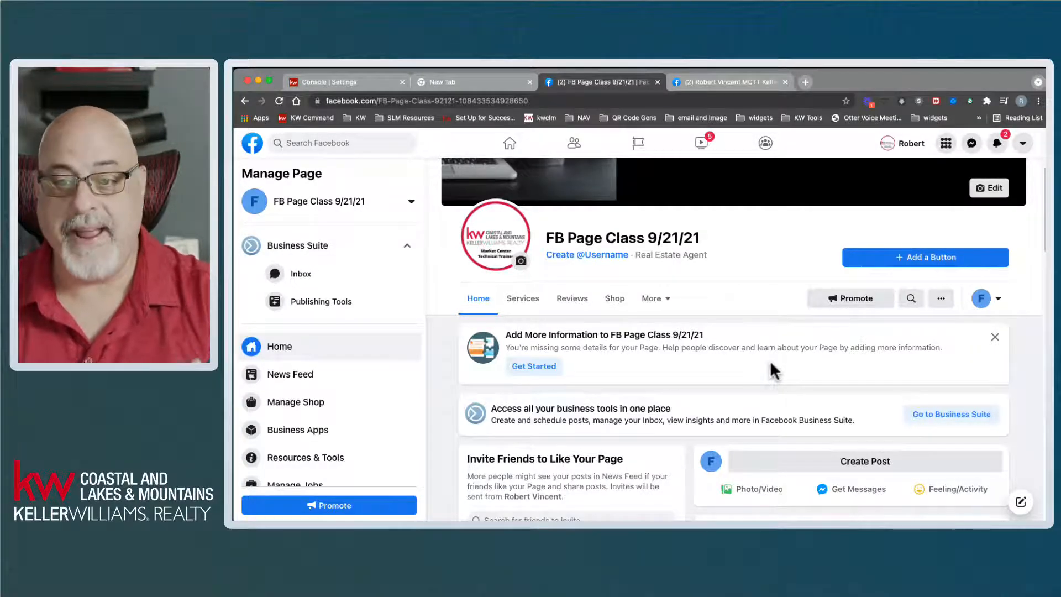
# - Switch to interacting as your personal profile to see the page as a visitor
pyautogui.click(982, 302)
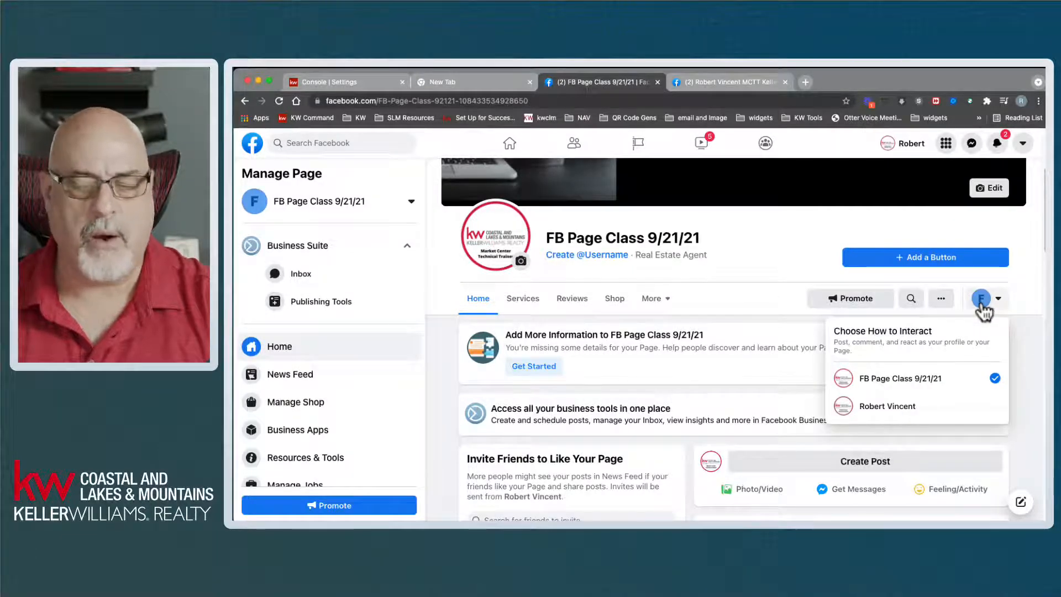
pyautogui.click(983, 303)
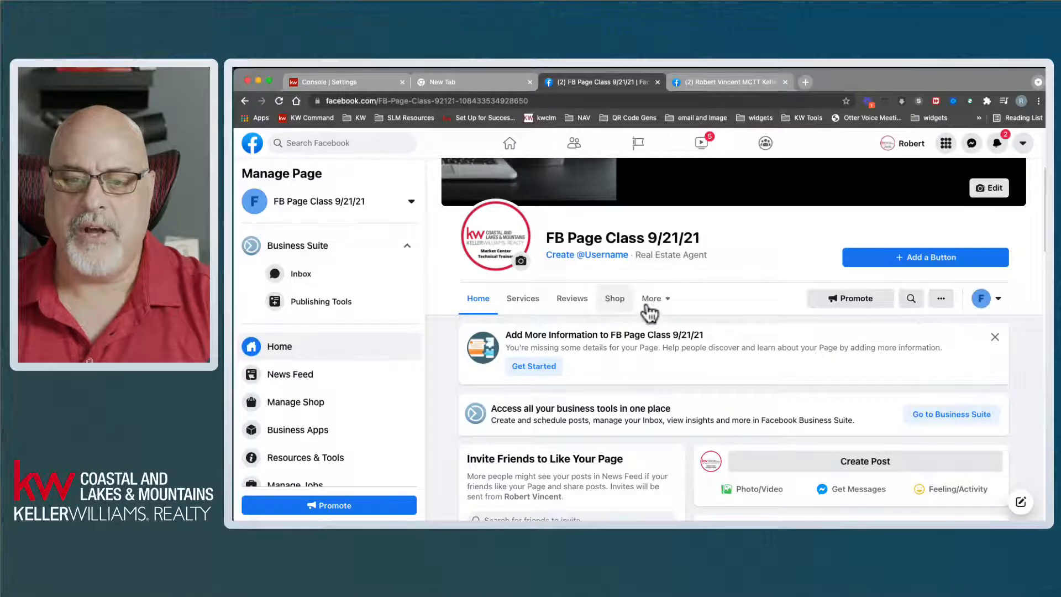
pyautogui.click(987, 302)
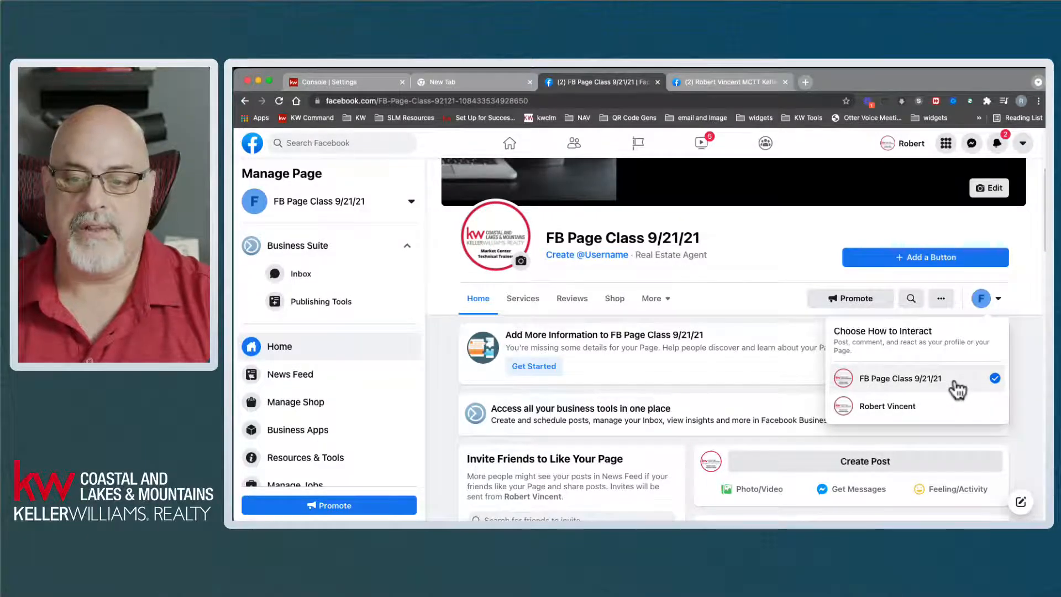
pyautogui.click(912, 406)
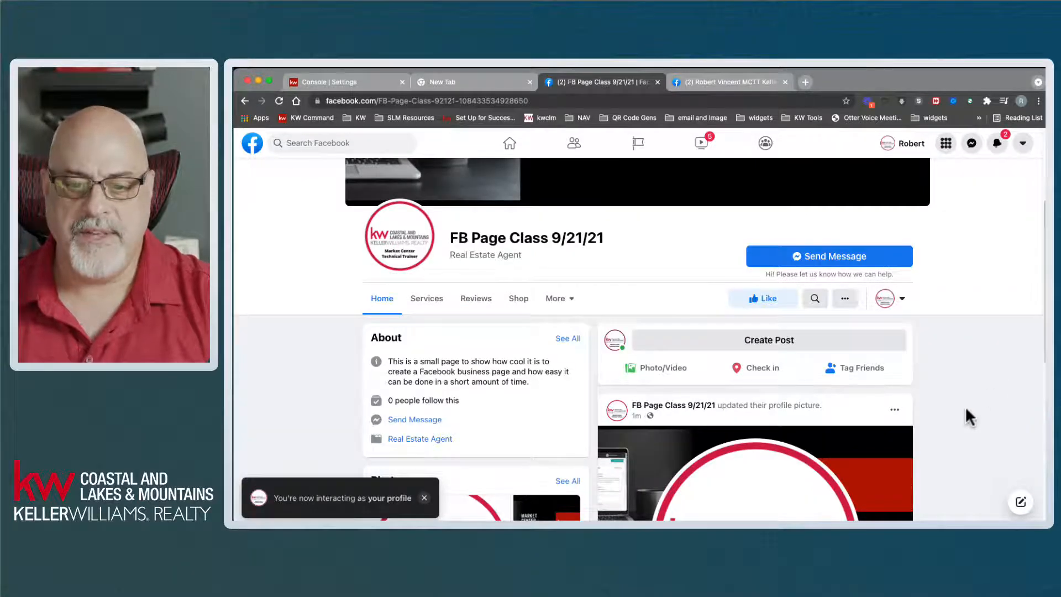
# - Scroll through the public page's About description, photos, and profile and cover posts
pyautogui.scroll(-3, 966, 411)
pyautogui.scroll(-3, 968, 411)
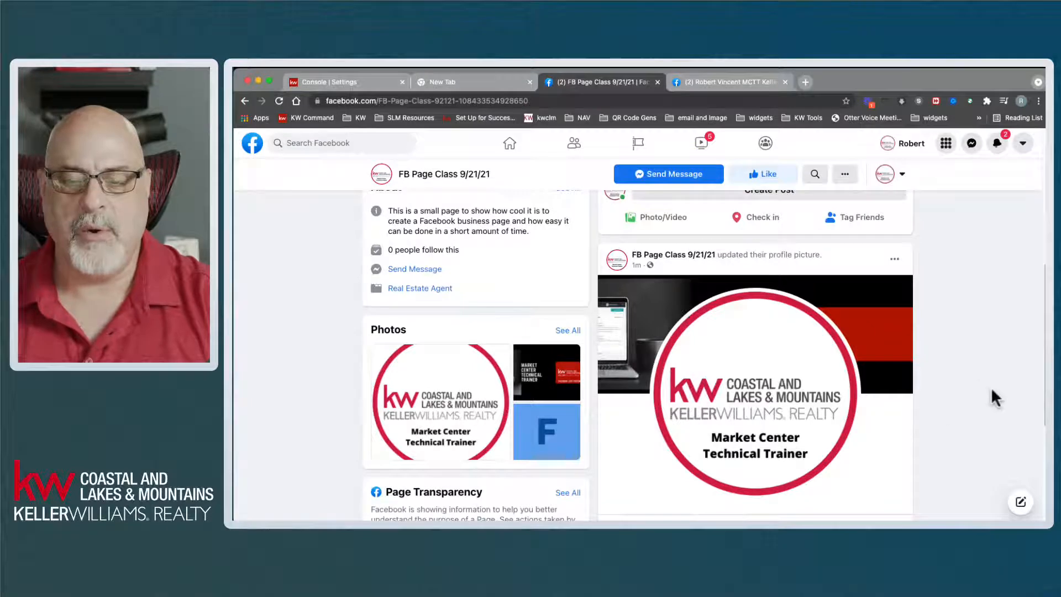
pyautogui.scroll(-2, 993, 394)
pyautogui.scroll(-2, 994, 395)
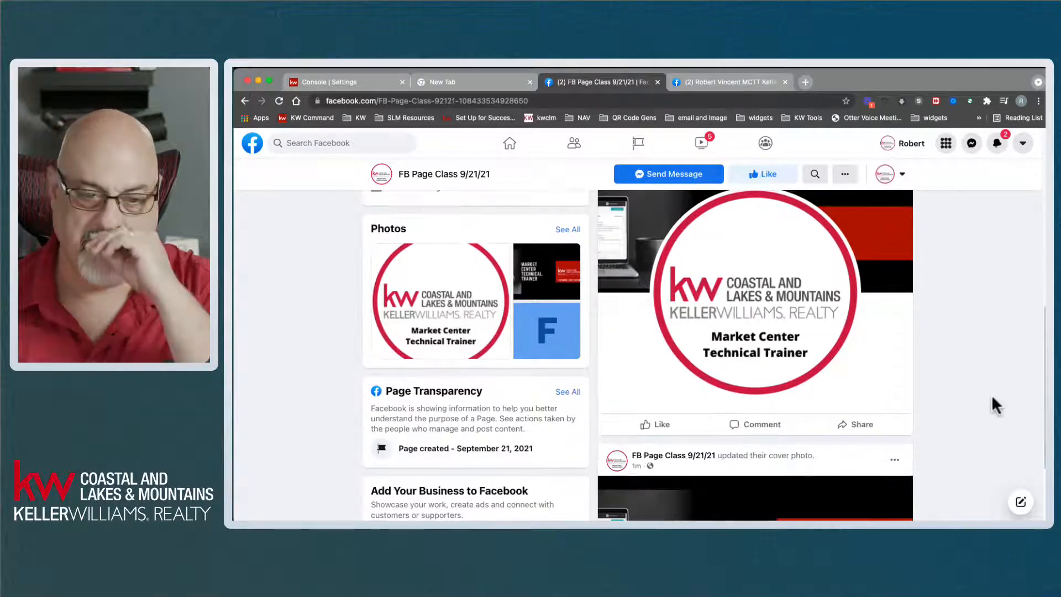
pyautogui.scroll(-5, 991, 396)
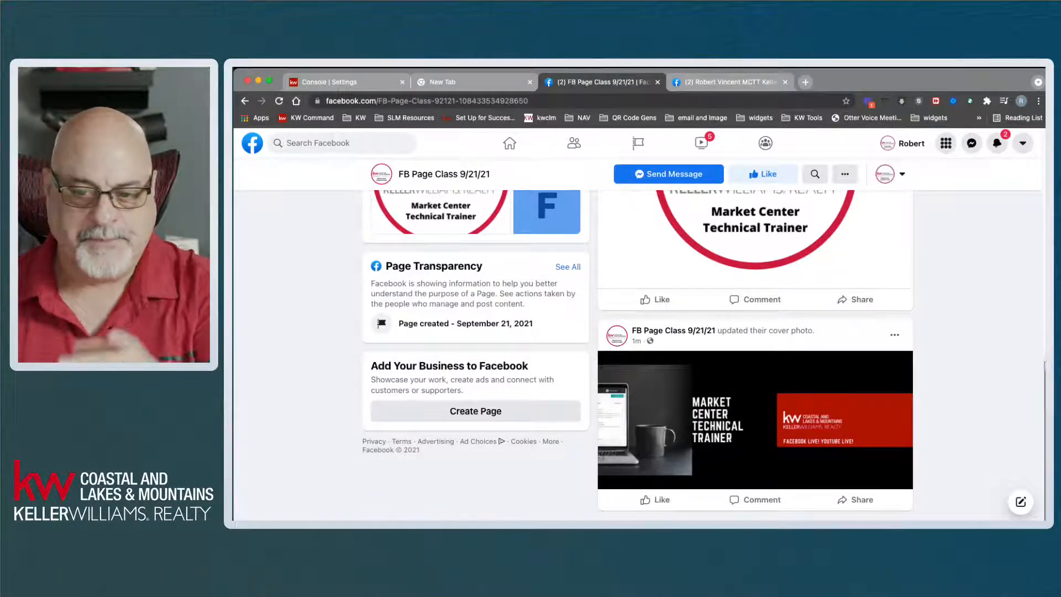
pyautogui.scroll(5, 1039, 299)
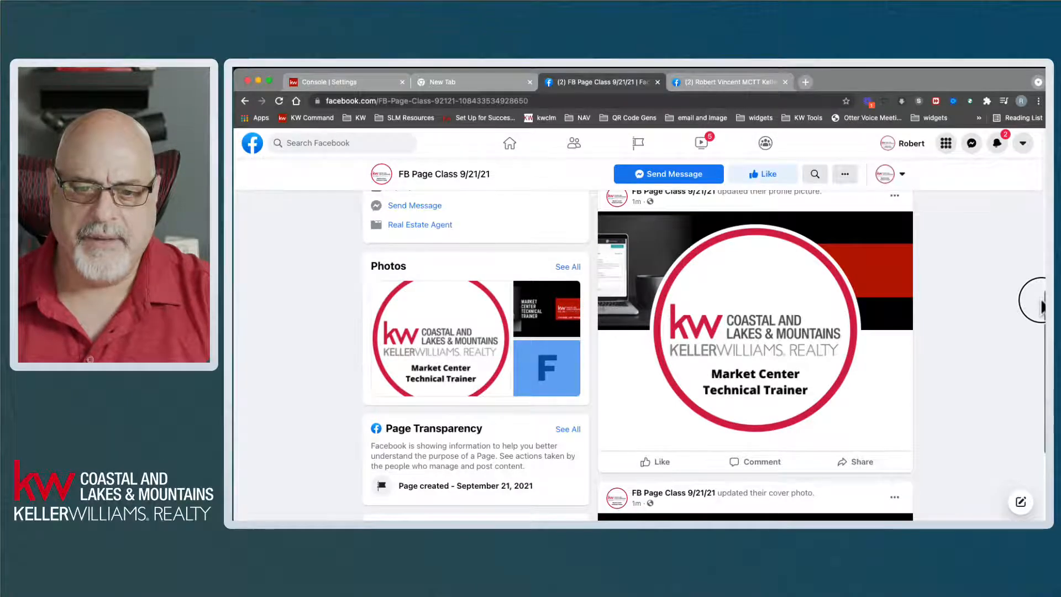
pyautogui.scroll(-3, 1037, 302)
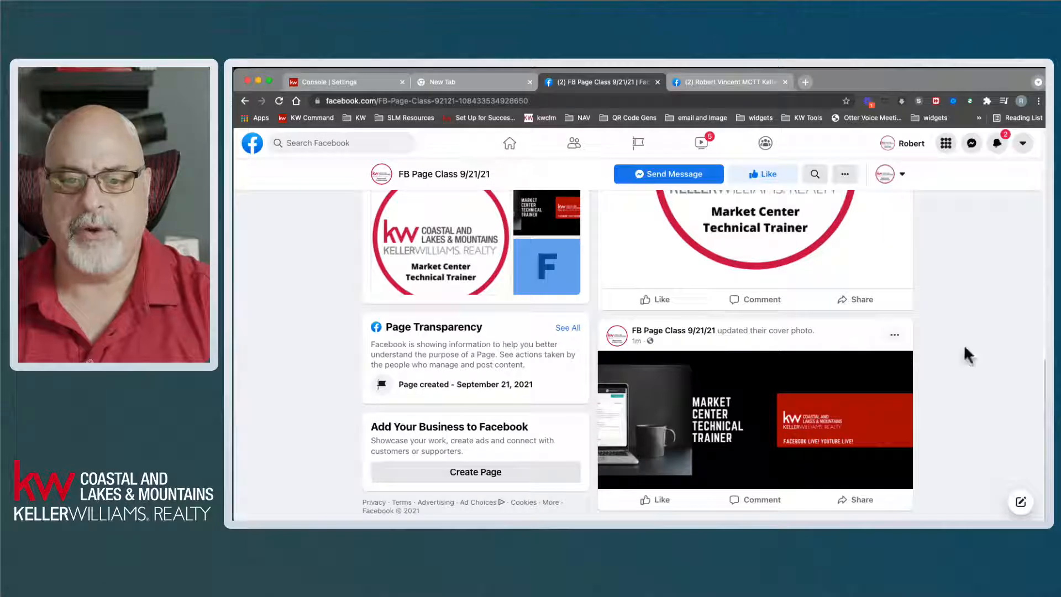
pyautogui.moveTo(1043, 386); pyautogui.dragTo(1036, 266)
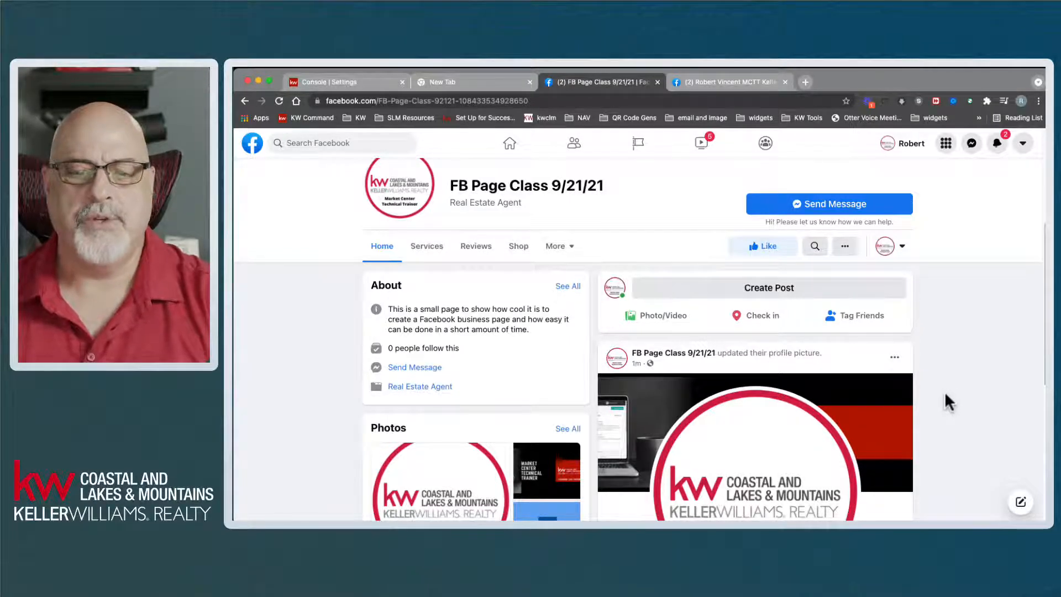
# - Switch back to interacting as FB Page Class 9/21/21 and dismiss the confirmation
pyautogui.click(886, 247)
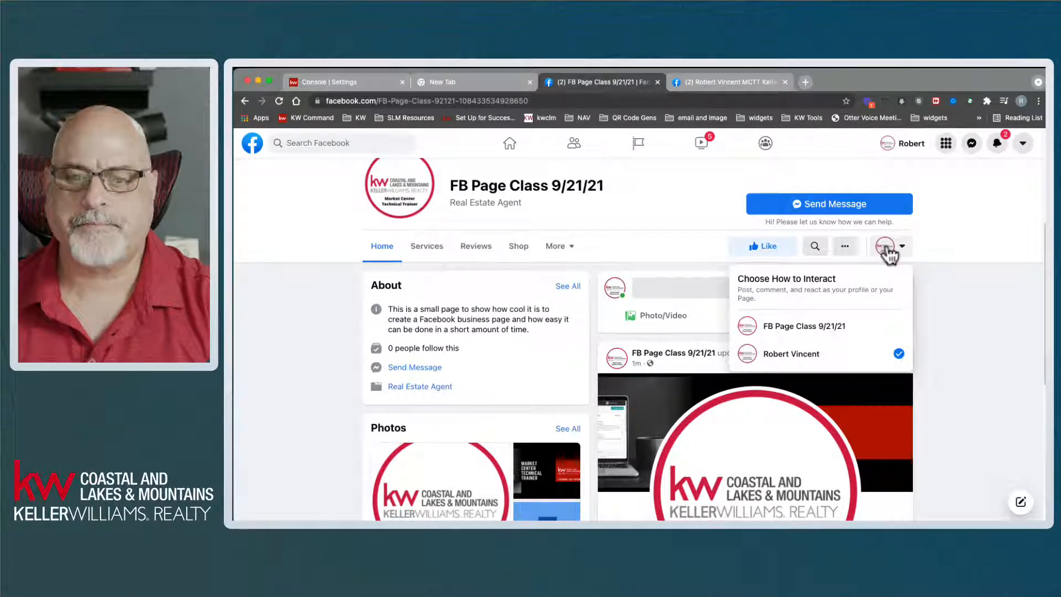
pyautogui.click(846, 336)
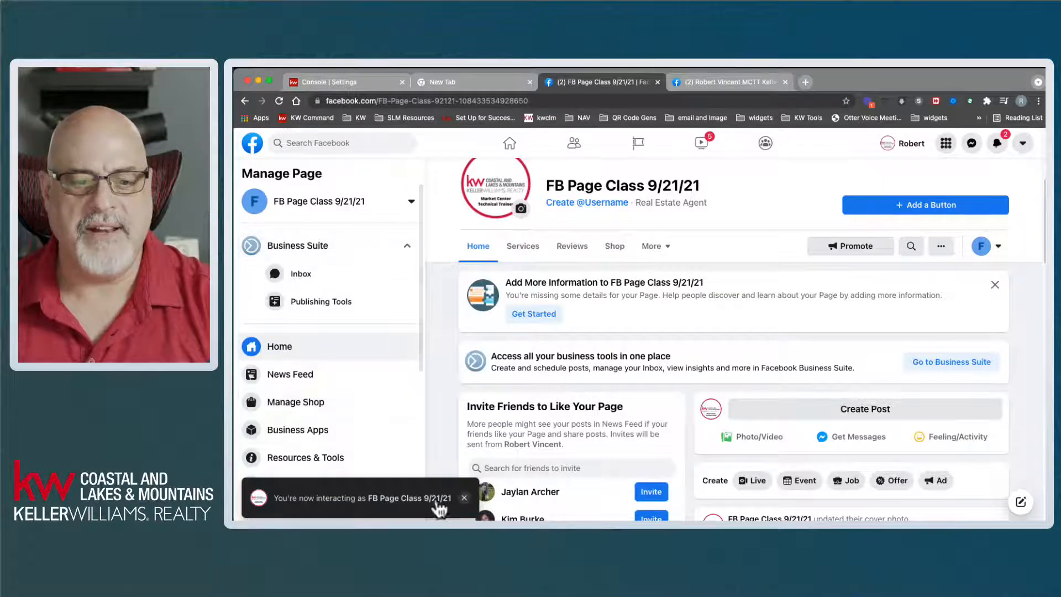
pyautogui.moveTo(308, 498); pyautogui.dragTo(440, 498)
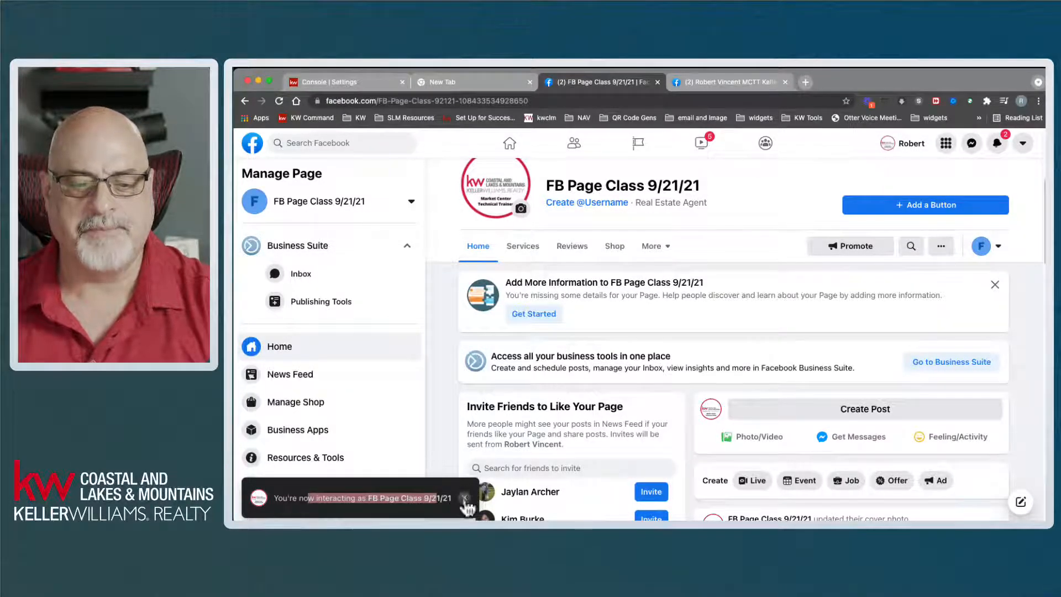
pyautogui.click(466, 501)
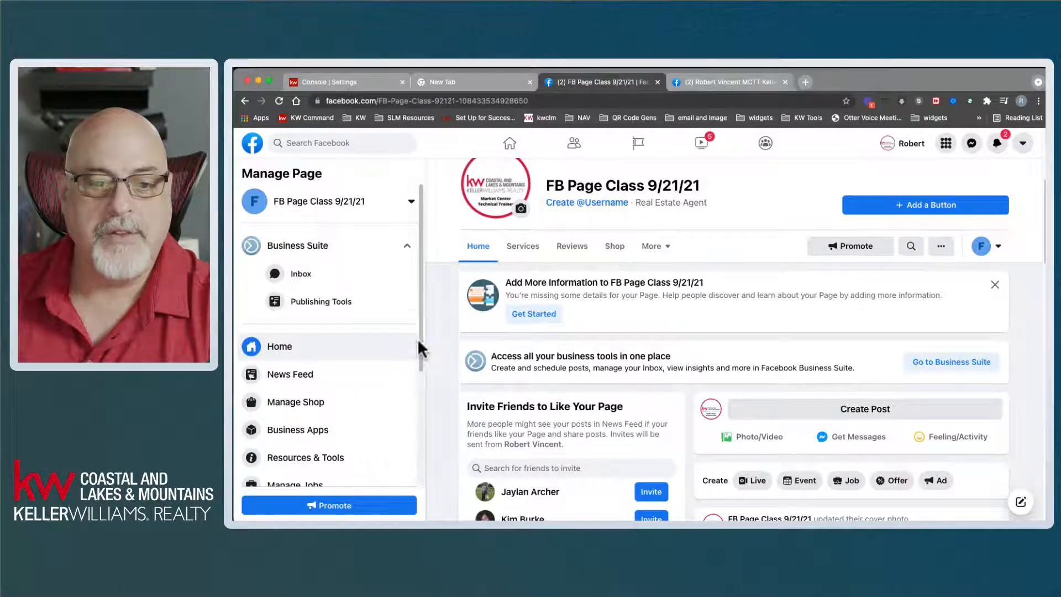
pyautogui.moveTo(418, 348); pyautogui.dragTo(393, 319)
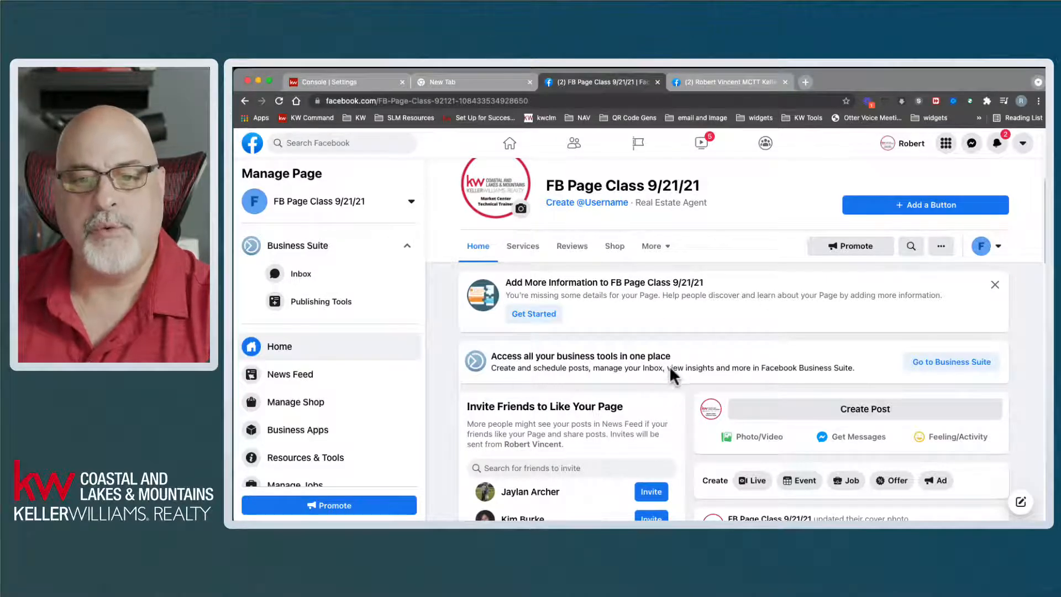
pyautogui.scroll(3, 671, 366)
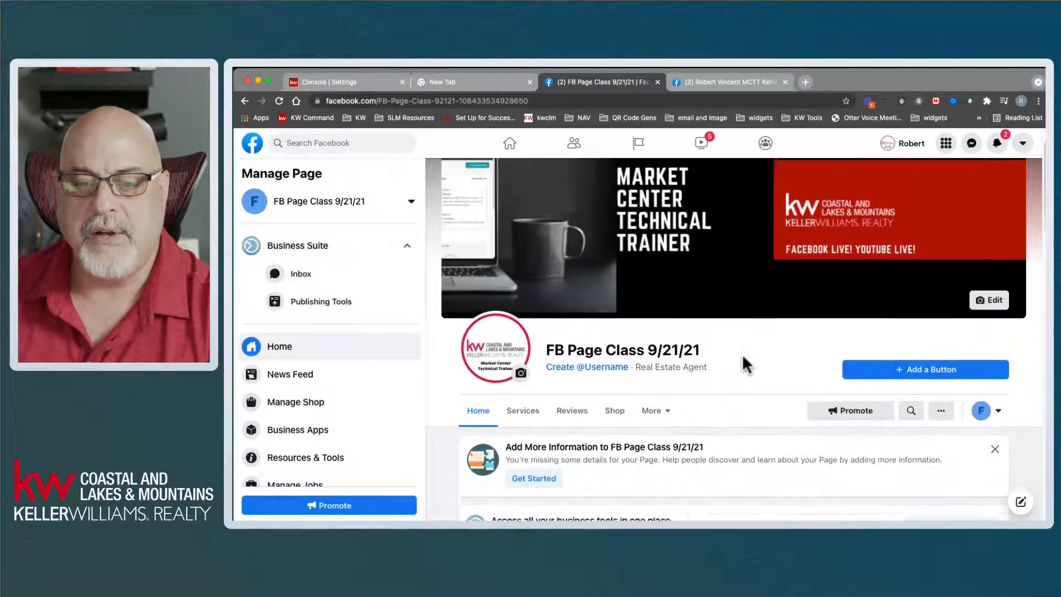
pyautogui.scroll(-4, 742, 355)
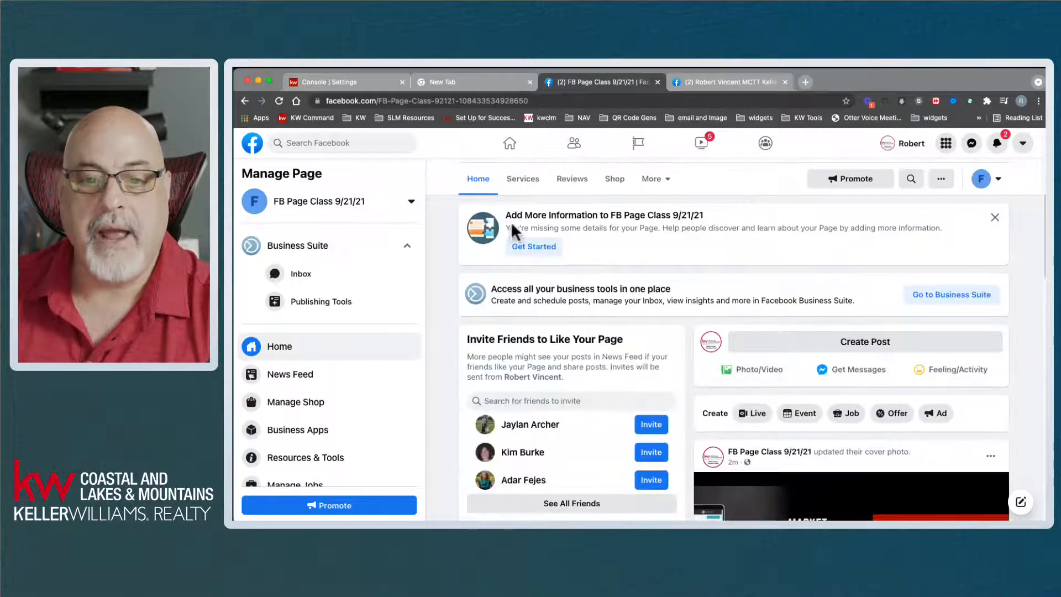
pyautogui.moveTo(601, 215); pyautogui.dragTo(713, 213)
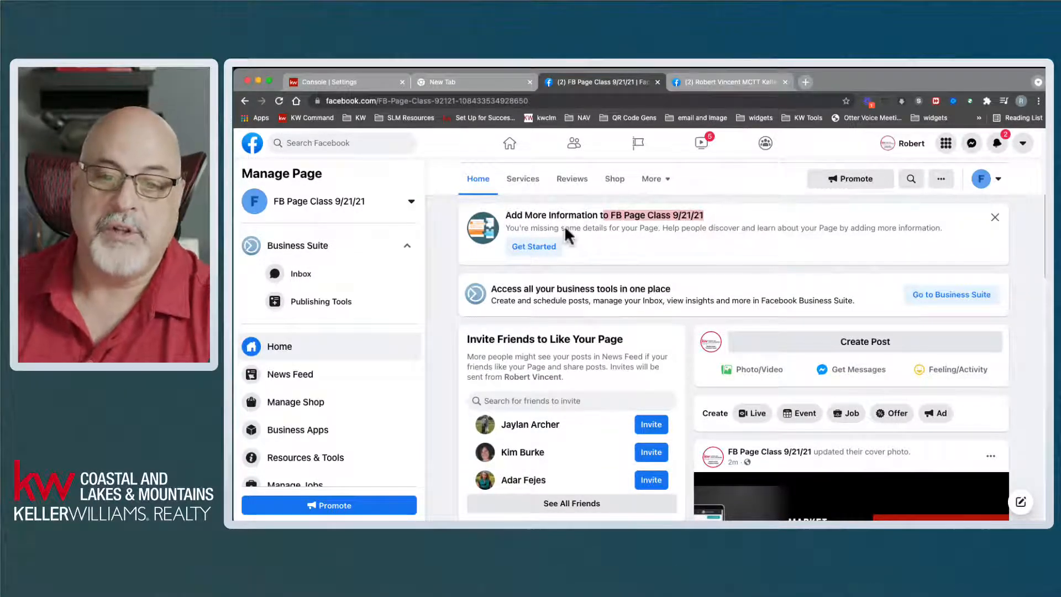
pyautogui.click(630, 243)
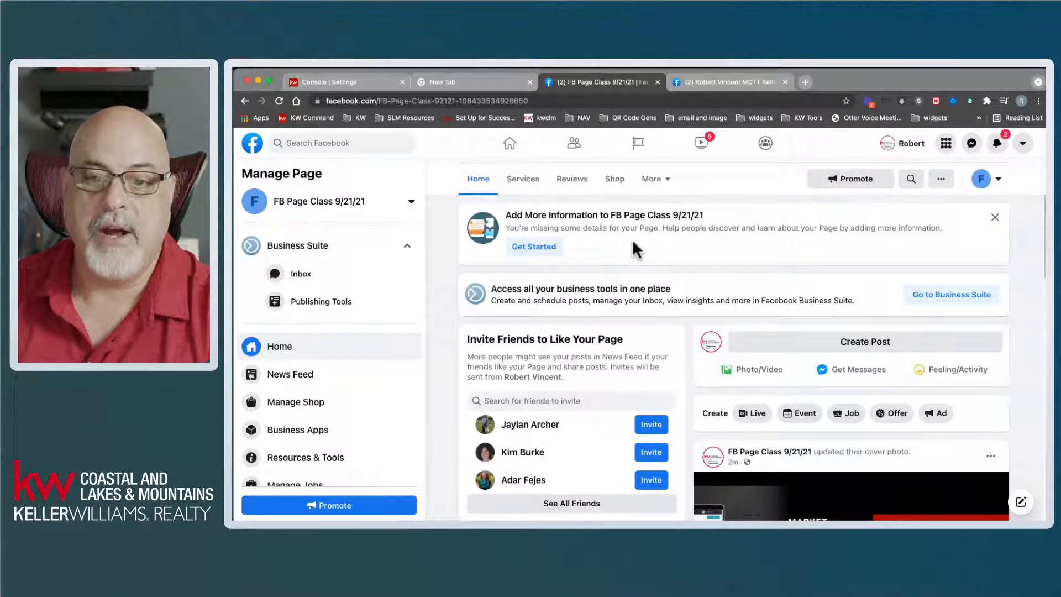
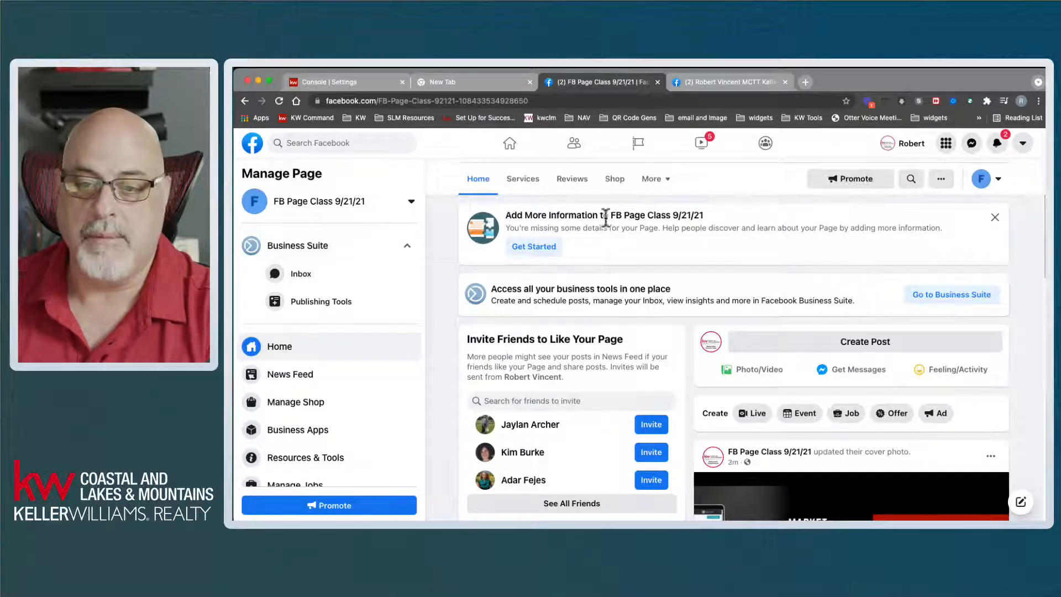
# - Close the Add More Information card so the Business Suite banner sits at the top
pyautogui.moveTo(593, 215); pyautogui.dragTo(726, 248)
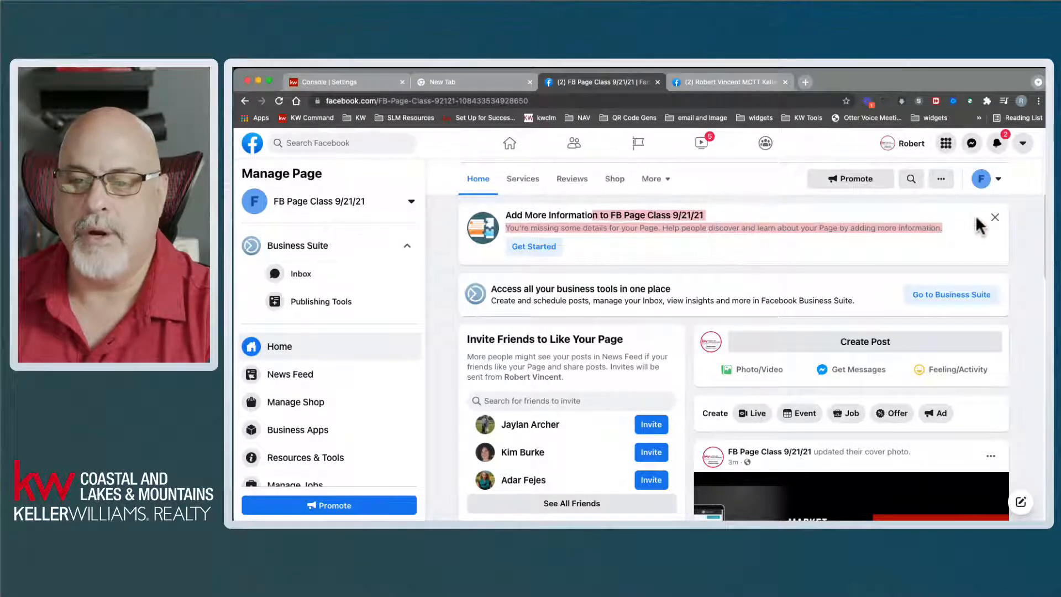
pyautogui.click(994, 217)
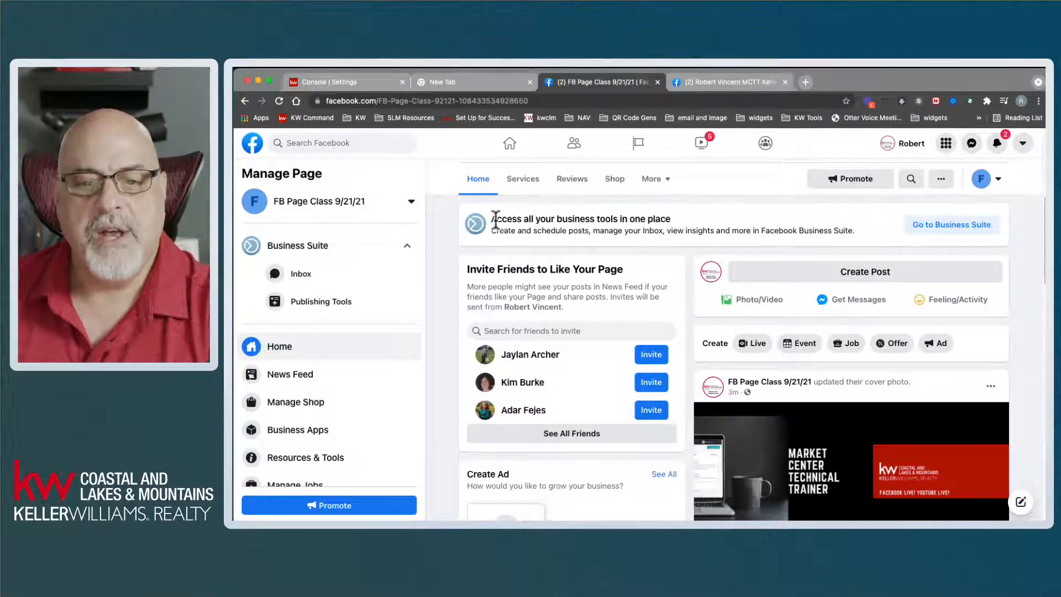
pyautogui.moveTo(496, 220); pyautogui.dragTo(863, 240)
pyautogui.scroll(3, 860, 250)
pyautogui.click(555, 312)
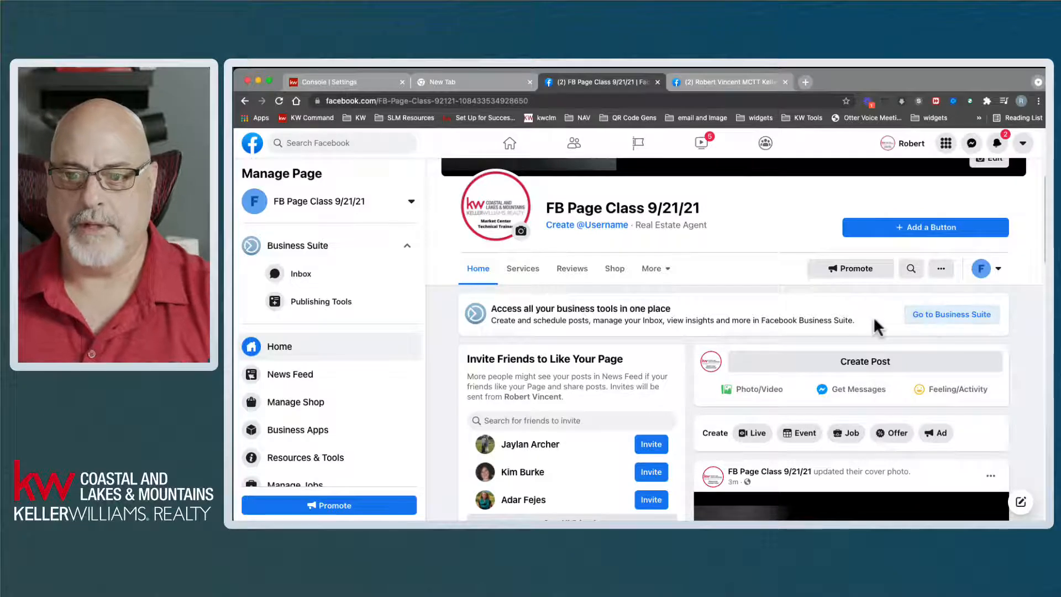
# - Open FB Page Class 9/21/21 in Business Suite and review its page selector and business accounts
pyautogui.click(938, 316)
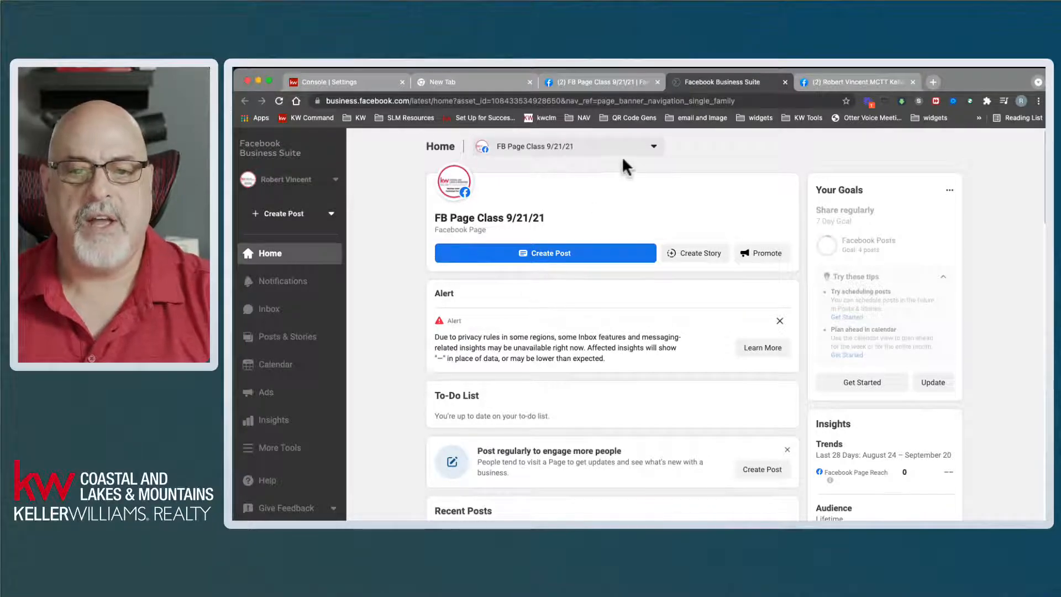
pyautogui.click(635, 145)
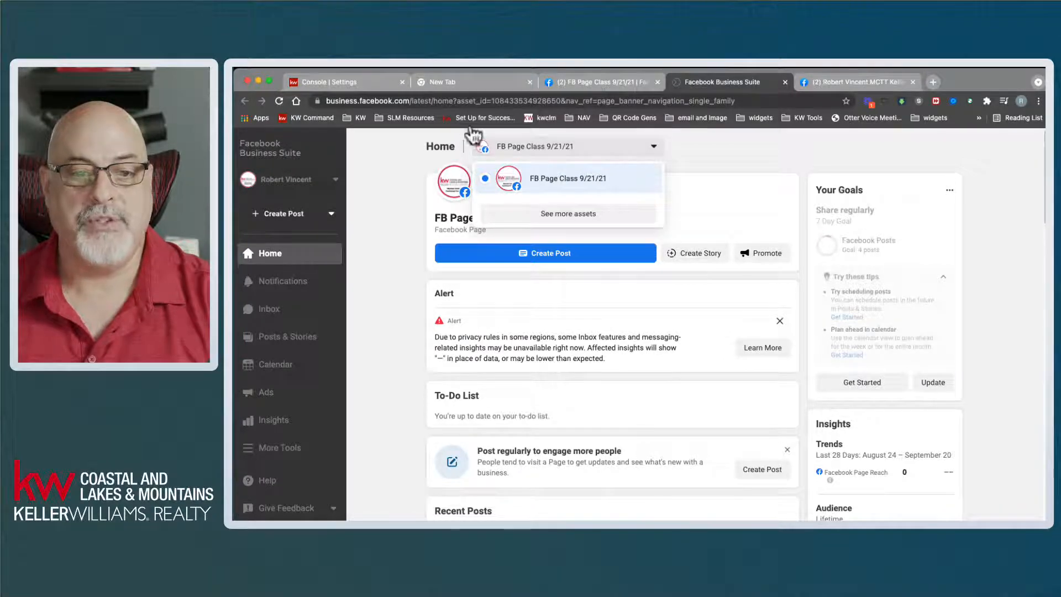
pyautogui.click(322, 185)
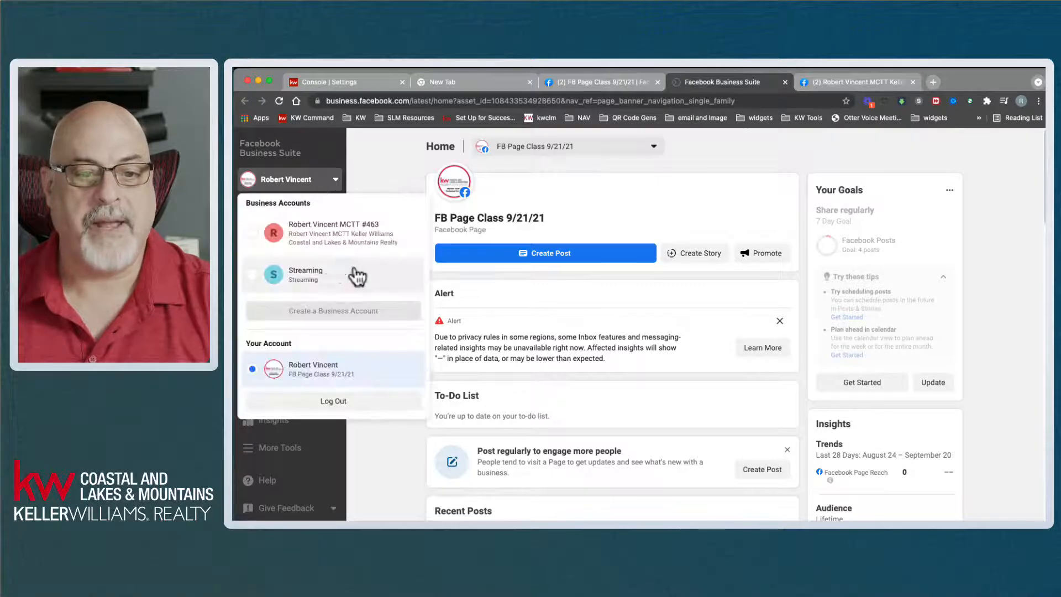
pyautogui.click(380, 169)
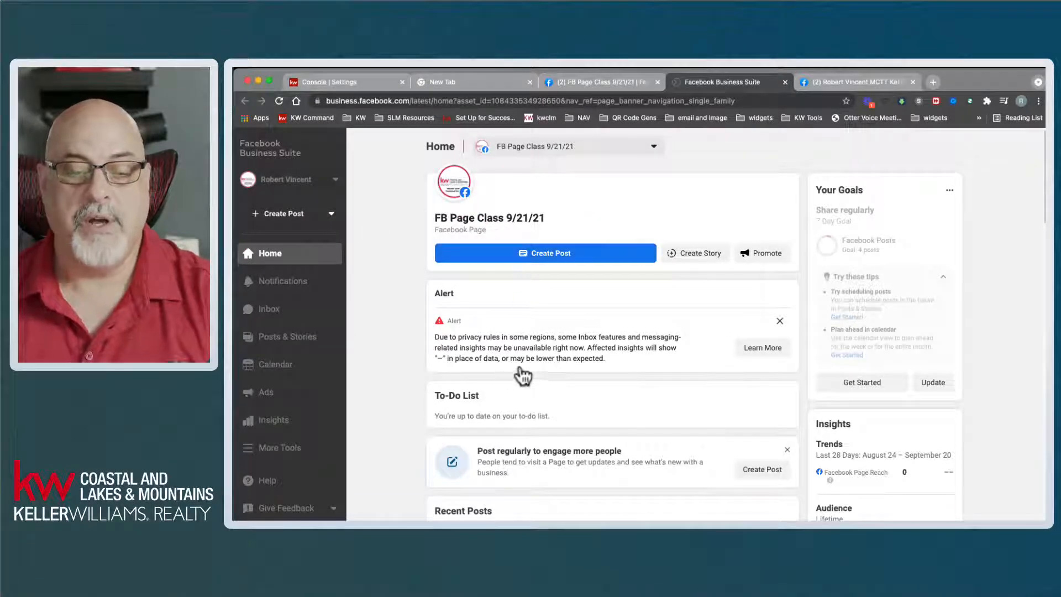
# - Scroll the Business Suite home past the privacy alert, then return to the FB Page Class tab
pyautogui.moveTo(449, 338); pyautogui.dragTo(603, 362)
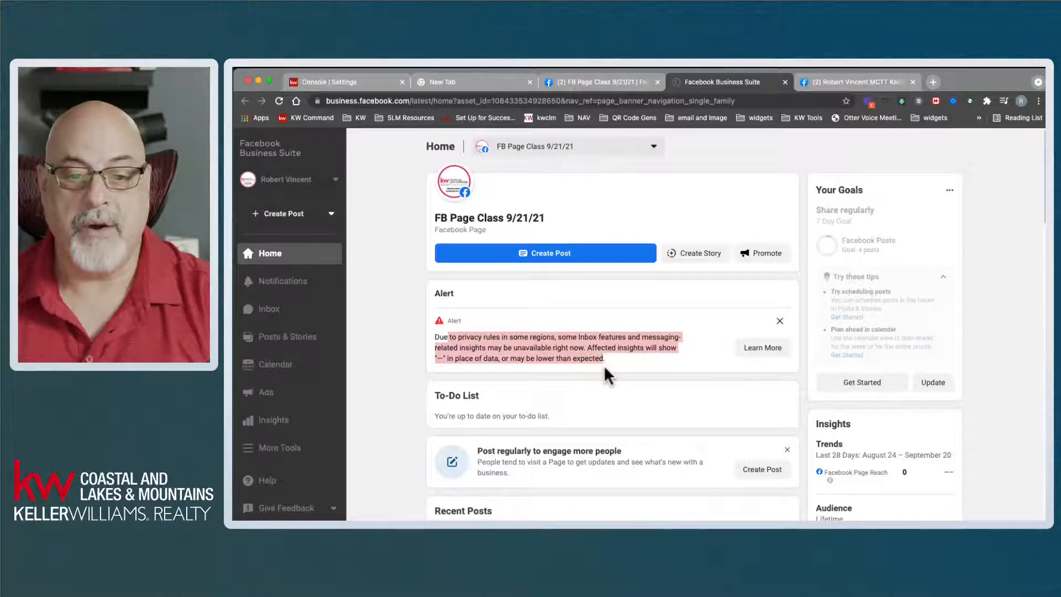
pyautogui.click(567, 405)
pyautogui.scroll(-3, 564, 400)
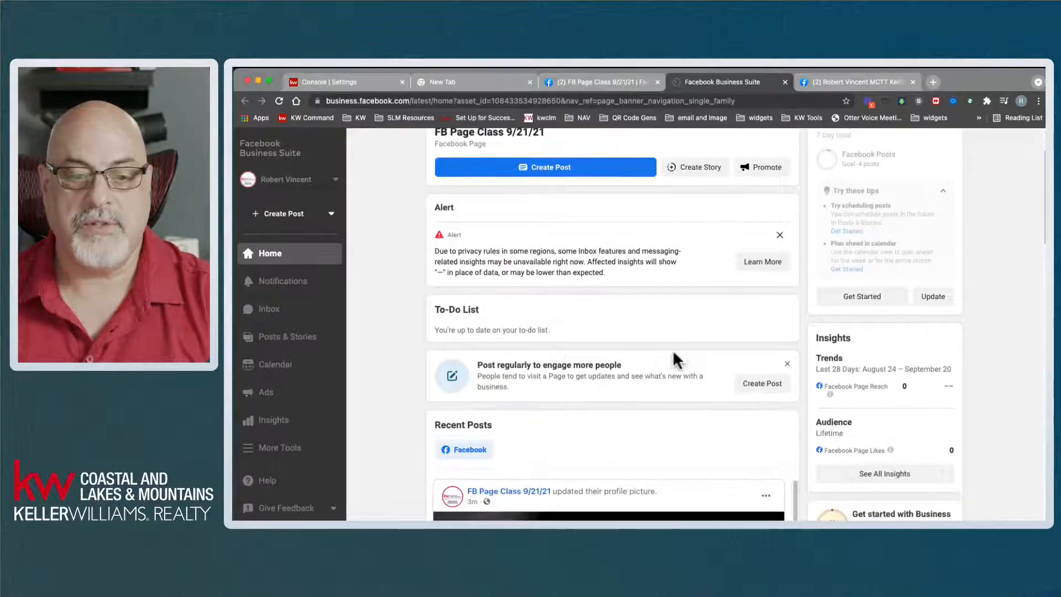
pyautogui.scroll(-3, 660, 380)
pyautogui.scroll(-3, 660, 380)
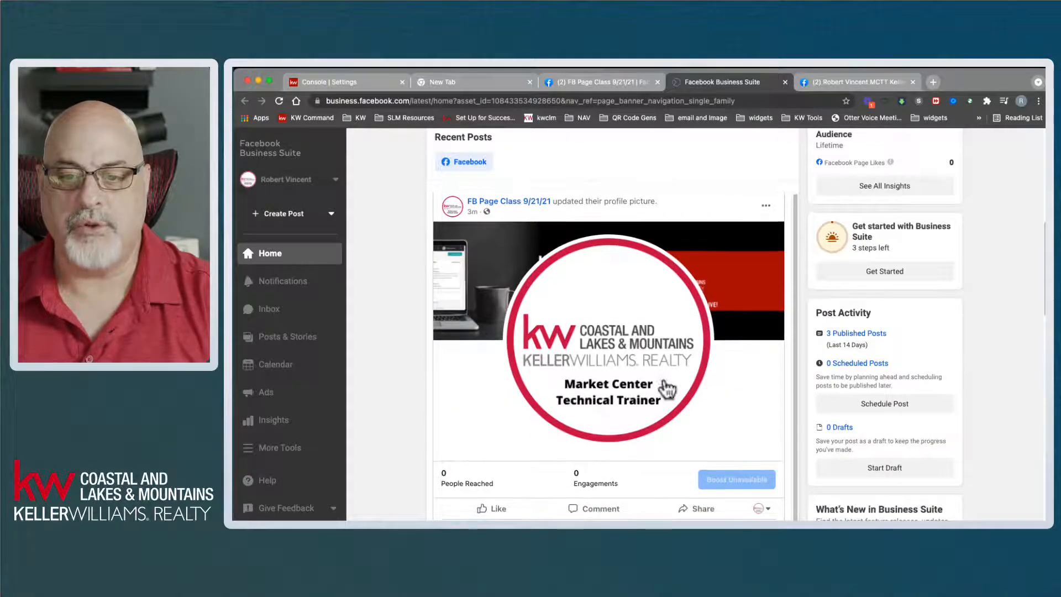
pyautogui.scroll(6, 941, 357)
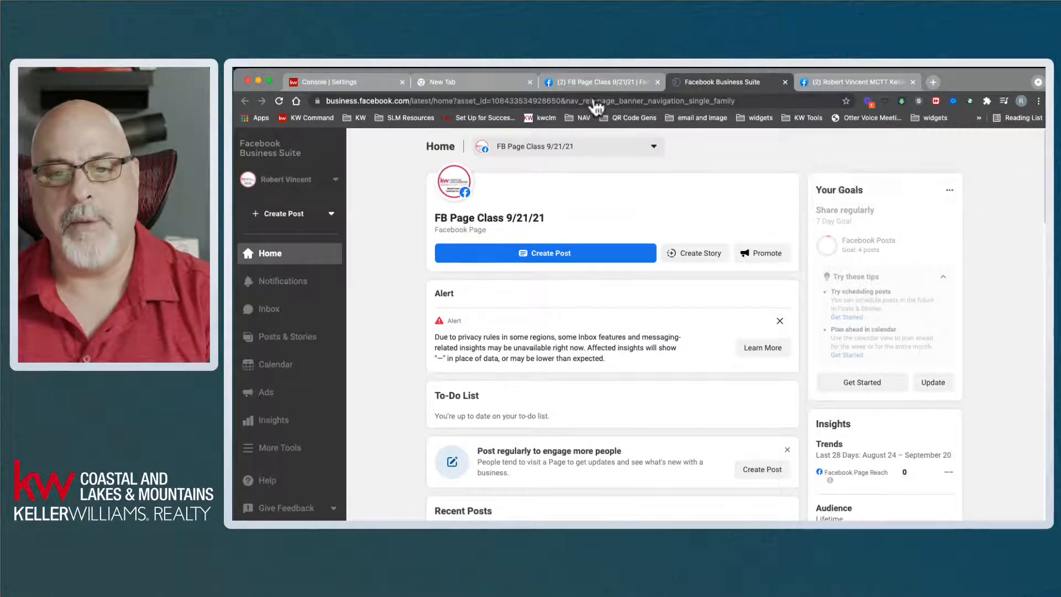
pyautogui.click(589, 80)
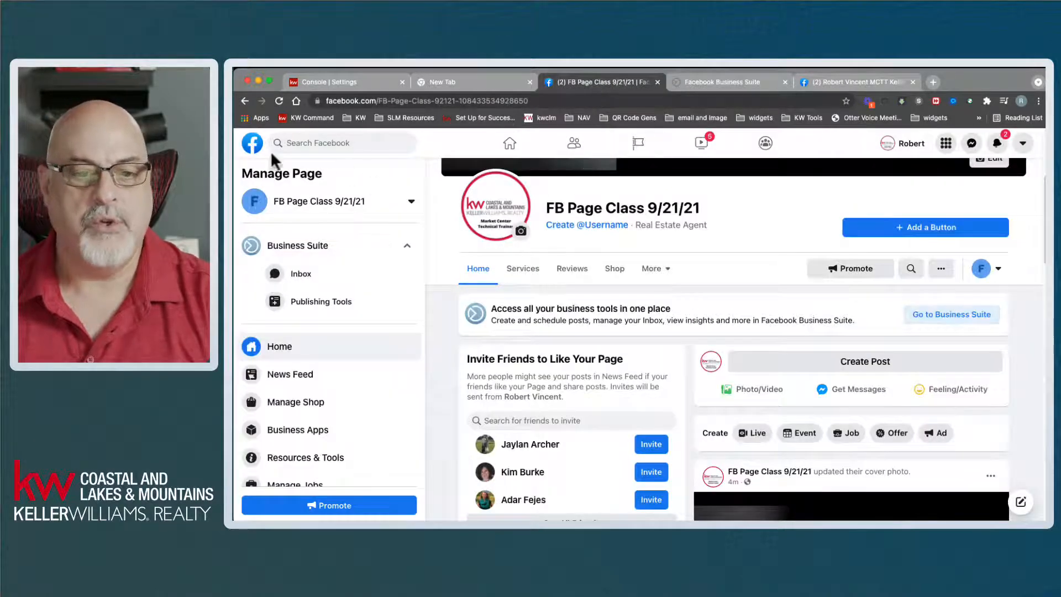
# - Open the Keller Williams page from Your Shortcuts and go to its Business Suite
pyautogui.click(253, 145)
pyautogui.click(299, 376)
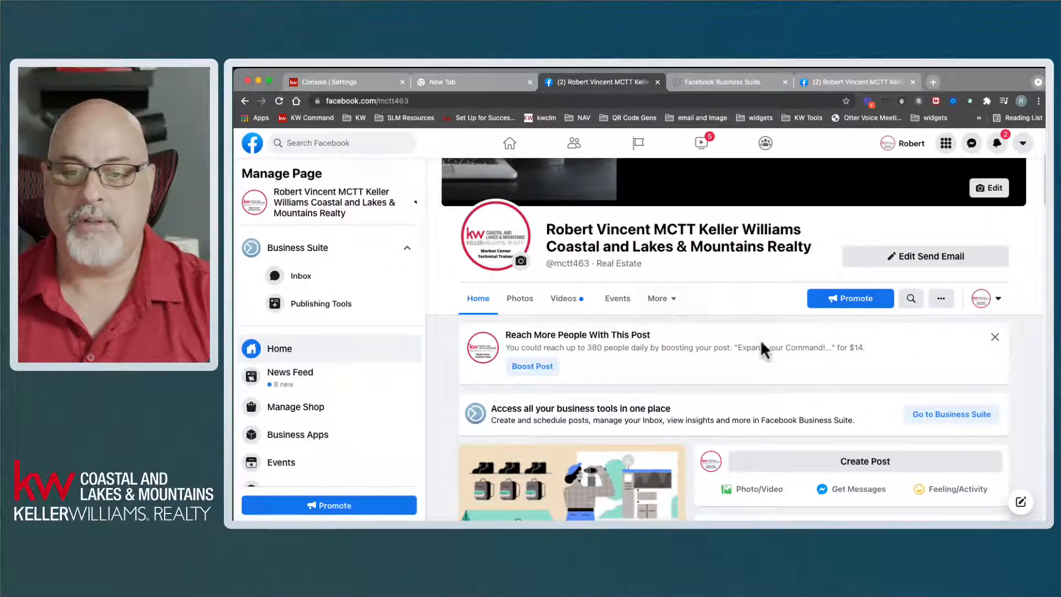
pyautogui.click(960, 415)
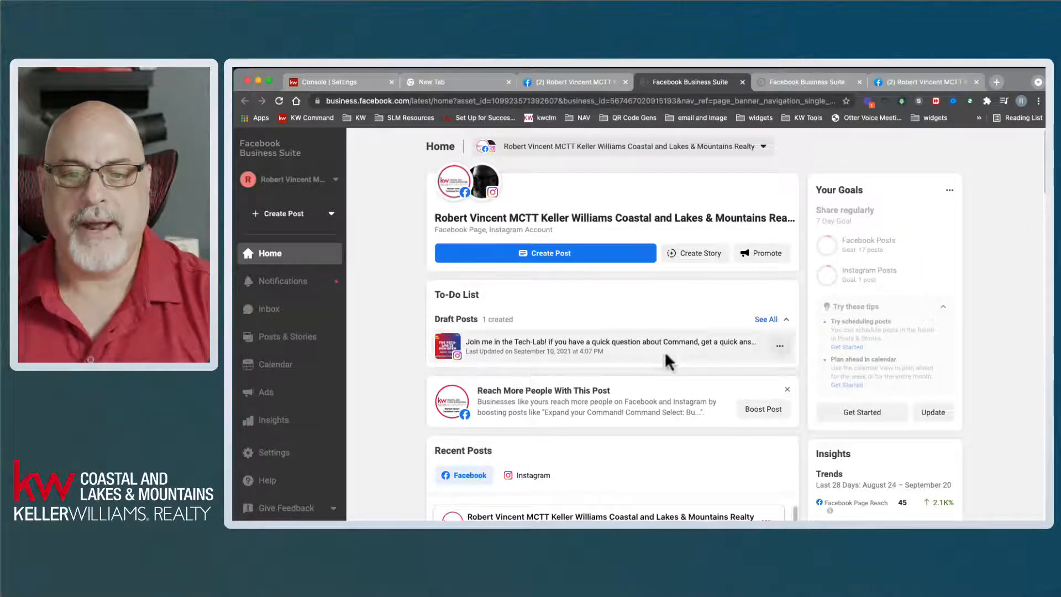
# - Scroll Keller Williams' Recent Posts, open Posts & Stories, then return to its Facebook tab
pyautogui.scroll(-5, 698, 359)
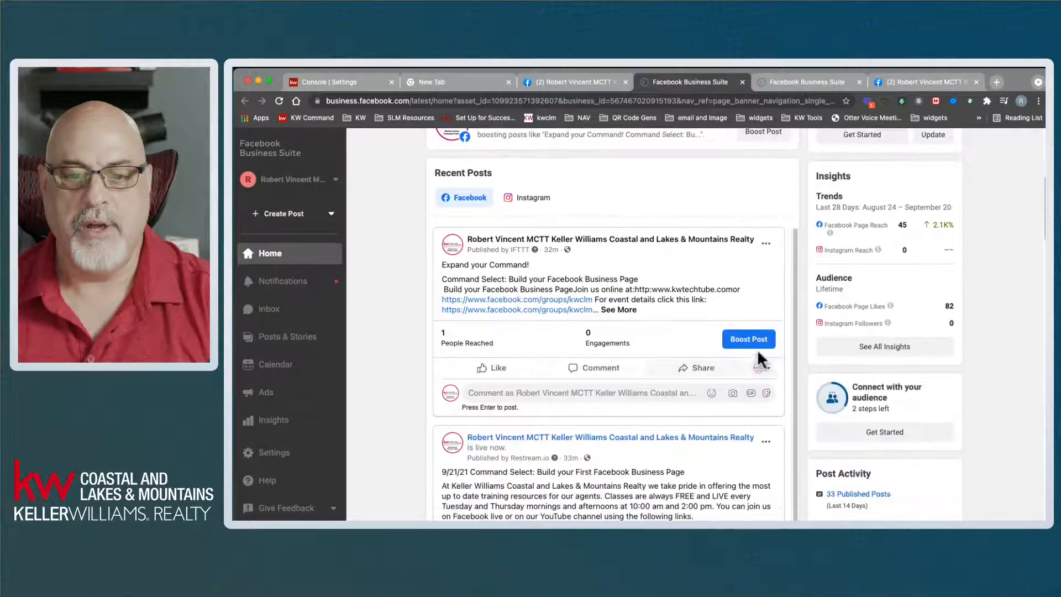
pyautogui.scroll(-1, 549, 463)
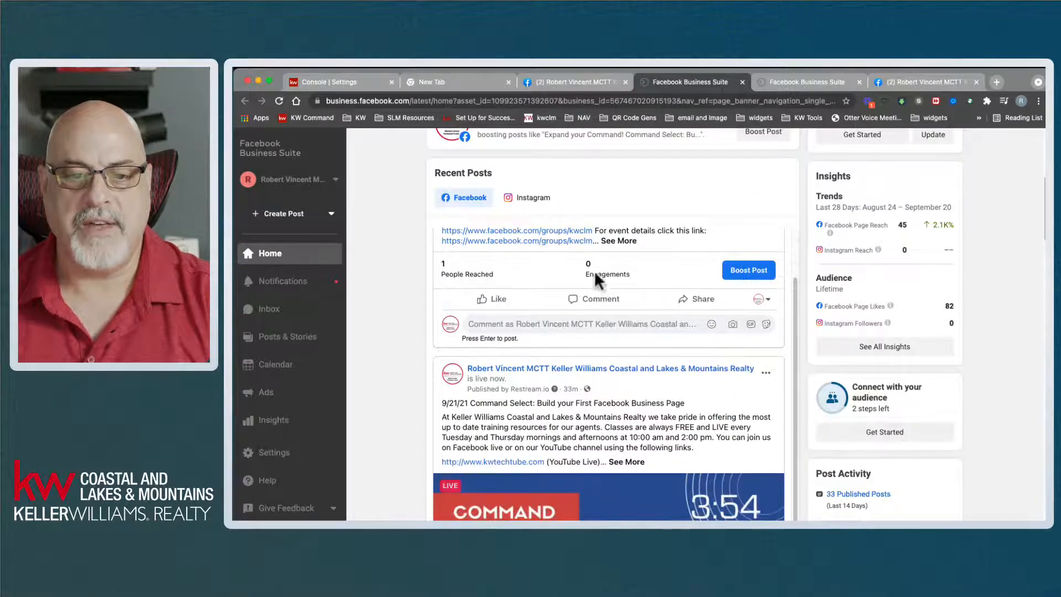
pyautogui.scroll(-1, 636, 331)
pyautogui.scroll(-3, 660, 359)
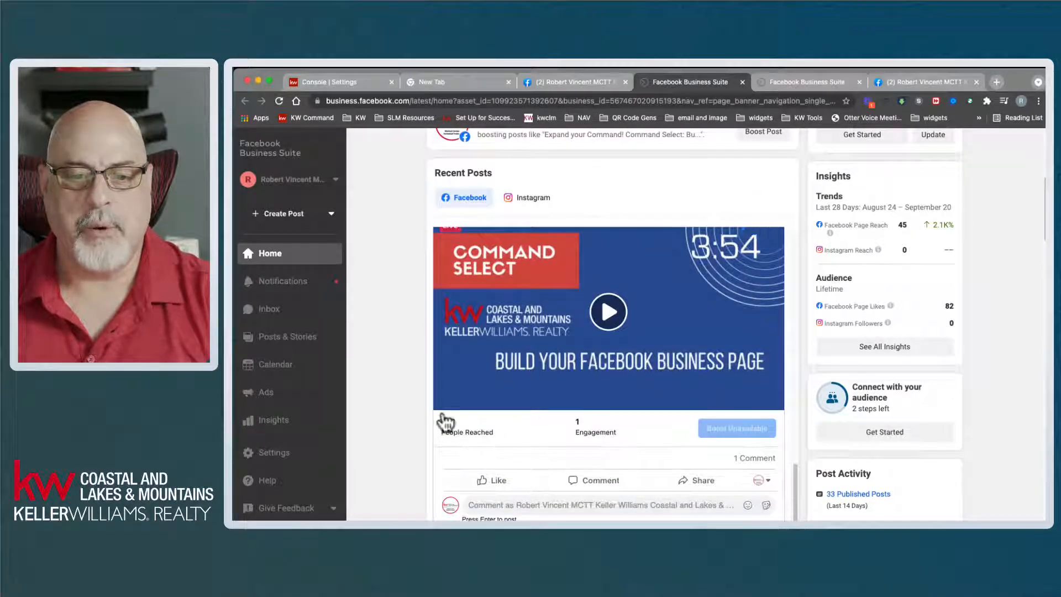
pyautogui.click(283, 339)
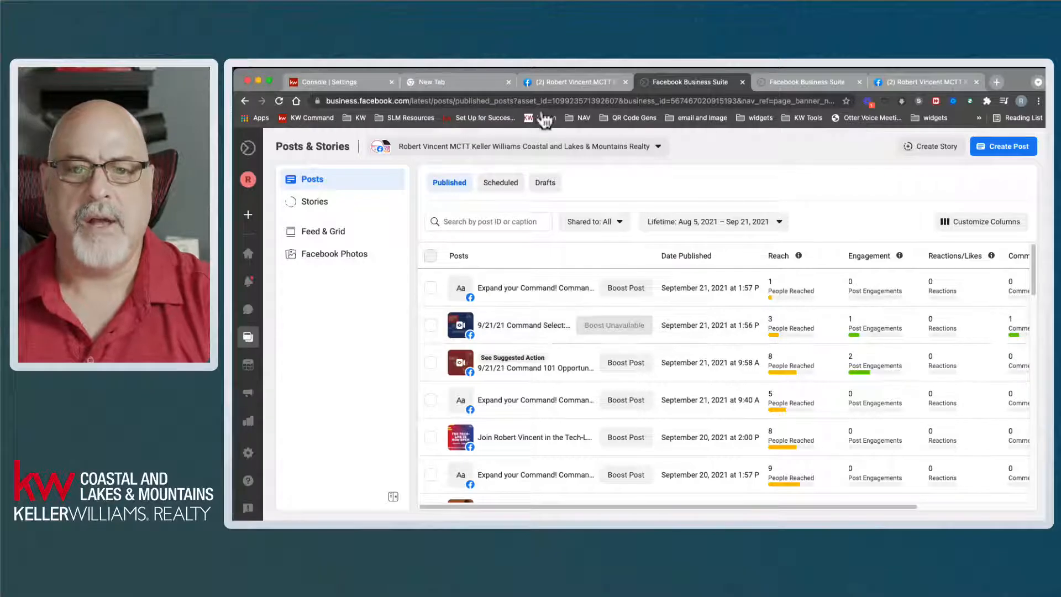
pyautogui.click(559, 82)
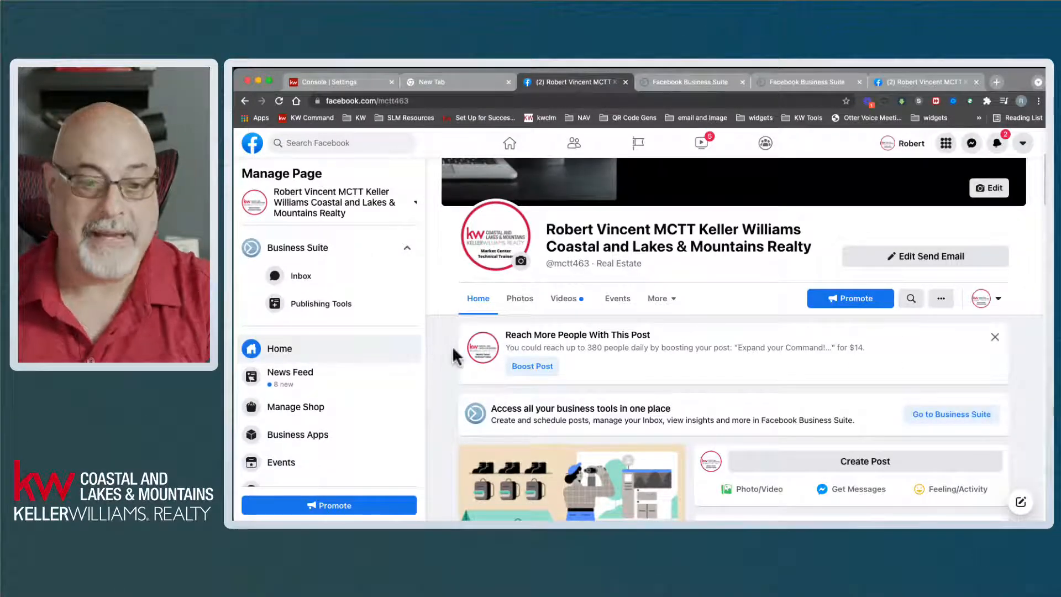
# - Reload the Keller Williams page, scroll its feed, then return to the Business Suite posts list
pyautogui.click(279, 100)
pyautogui.scroll(-7, 992, 373)
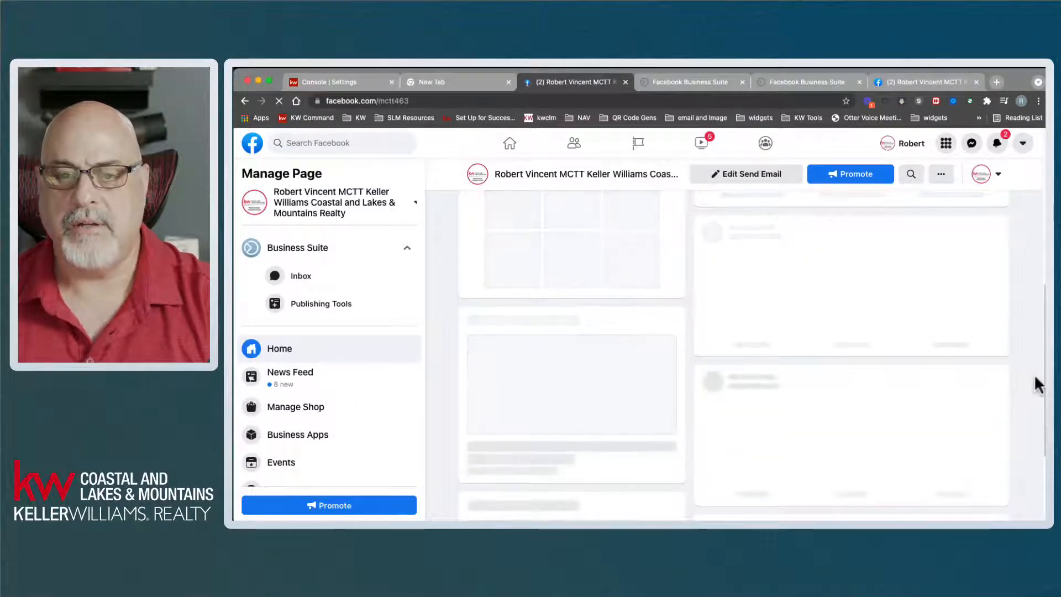
pyautogui.scroll(-4, 1039, 384)
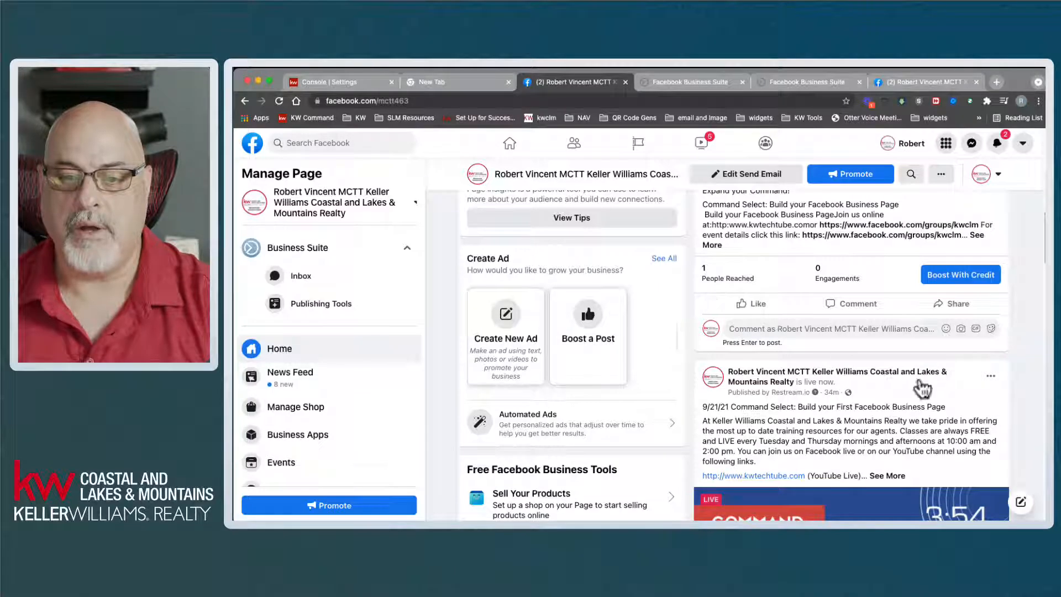
pyautogui.scroll(2, 951, 409)
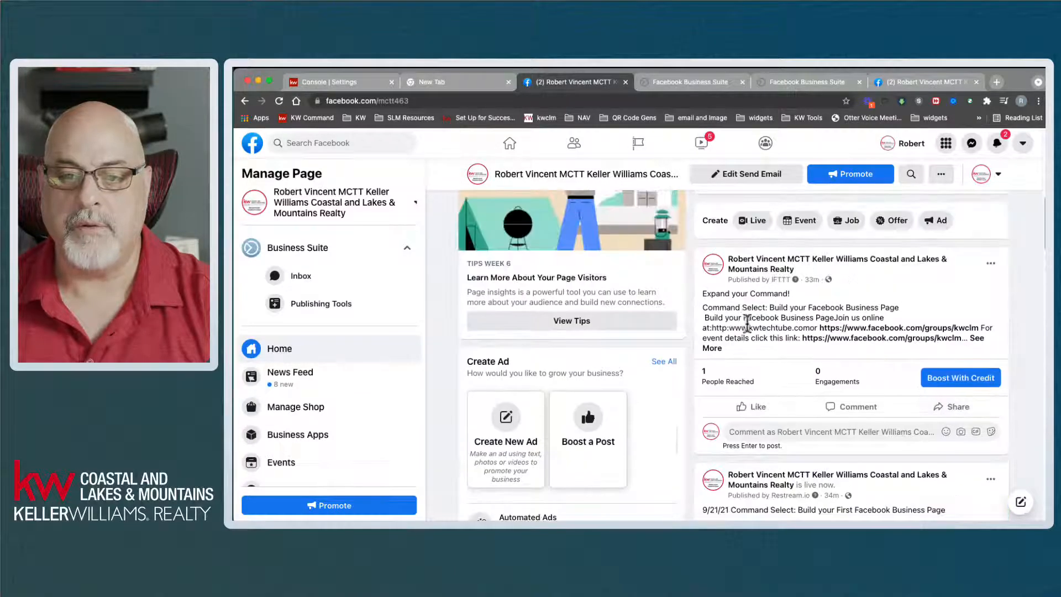
pyautogui.scroll(-2, 860, 354)
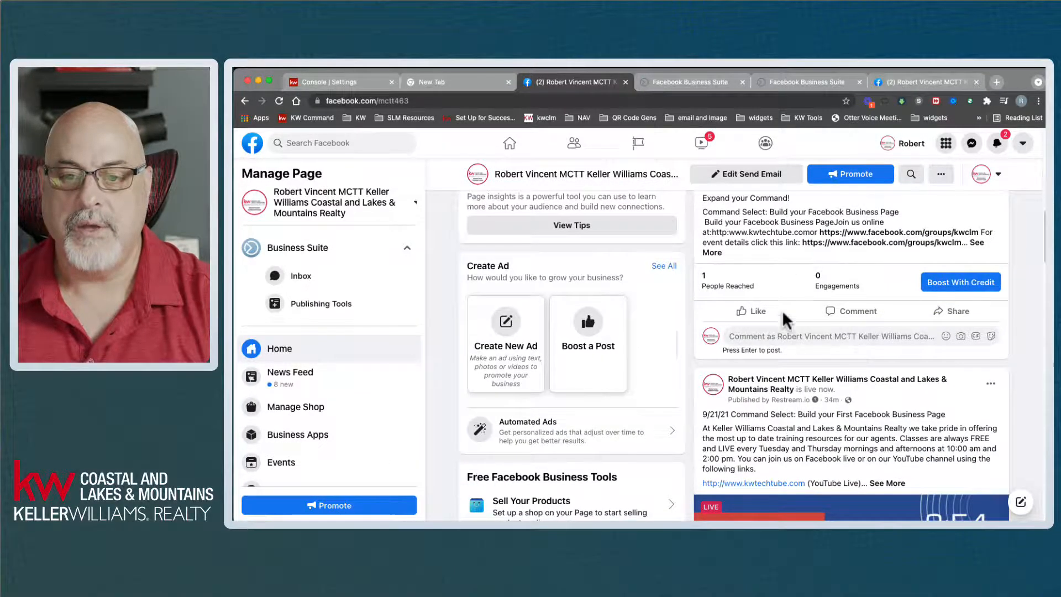
pyautogui.scroll(-5, 861, 357)
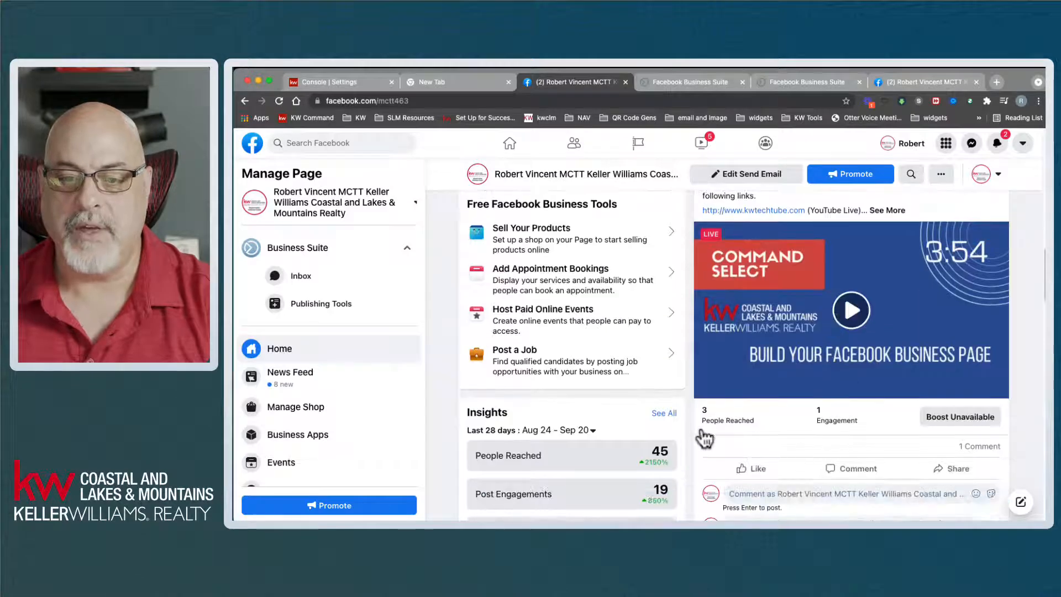
pyautogui.scroll(-2, 840, 362)
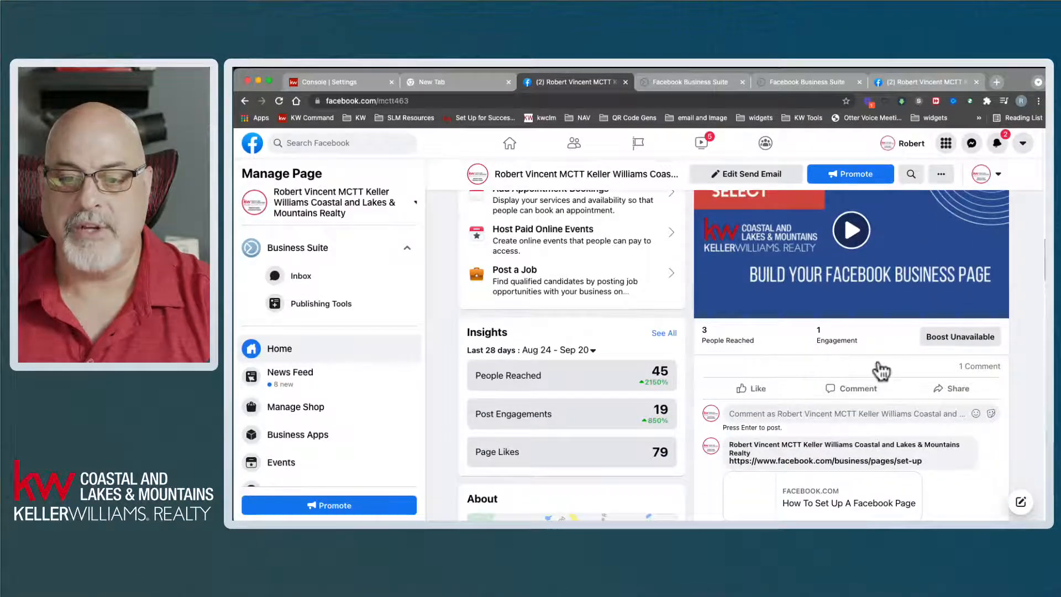
pyautogui.scroll(-2, 876, 372)
pyautogui.scroll(-1, 873, 403)
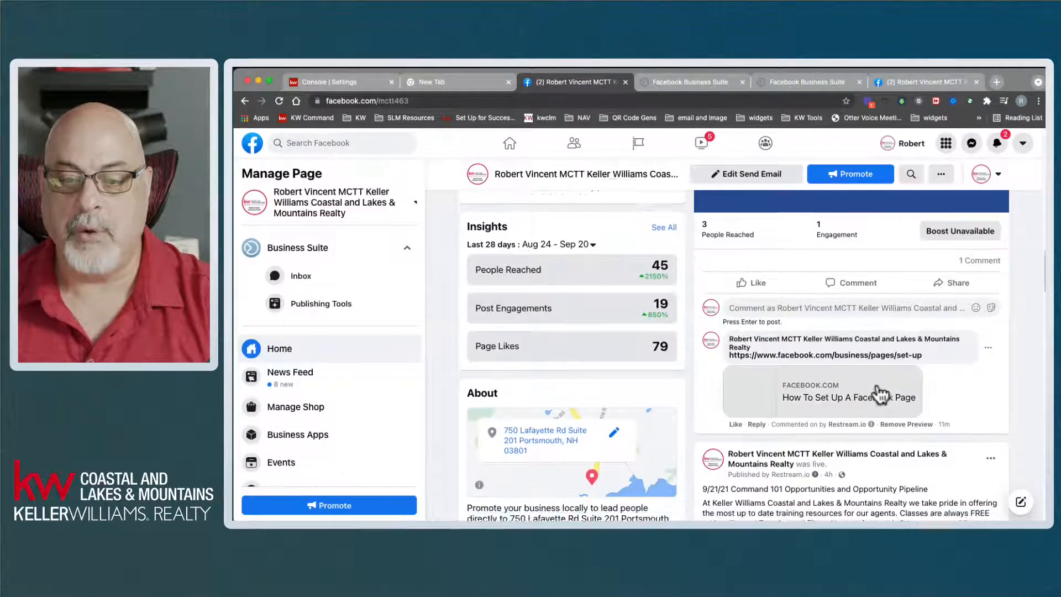
pyautogui.click(708, 81)
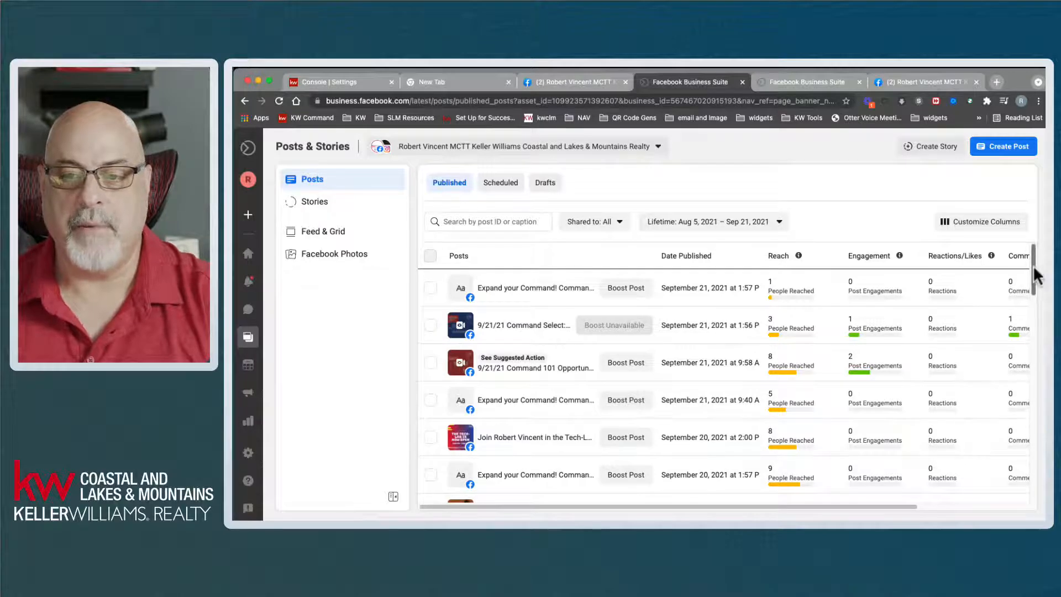
# - View Keller Williams' posts in the Feed & Grid view, then return to its Facebook page
pyautogui.moveTo(1034, 267)
pyautogui.mouseDown()
pyautogui.moveTo(1044, 304)
pyautogui.moveTo(1034, 470)
pyautogui.moveTo(1031, 281)
pyautogui.mouseUp()
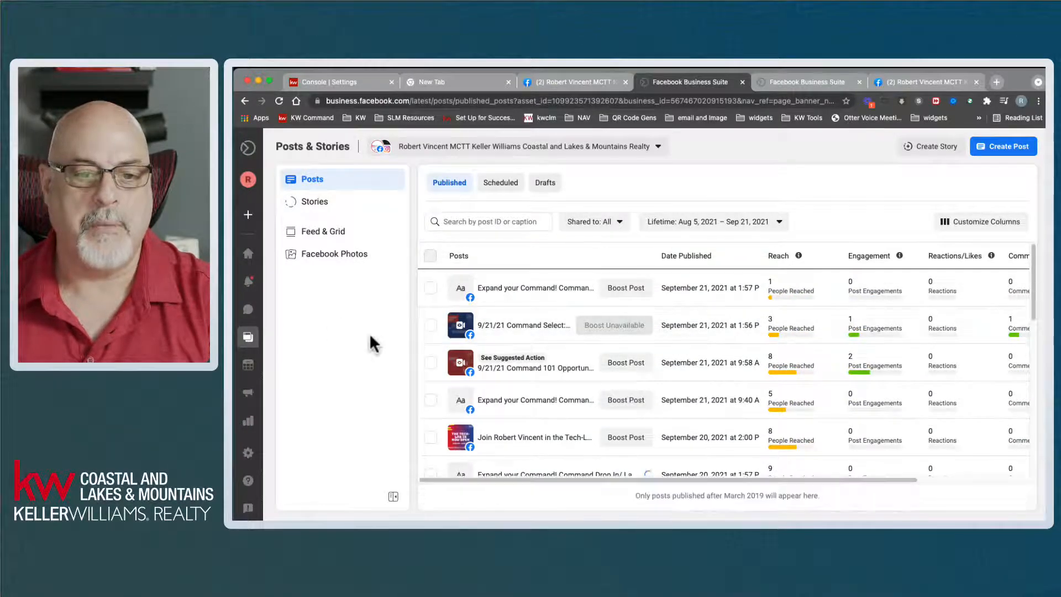
pyautogui.click(319, 241)
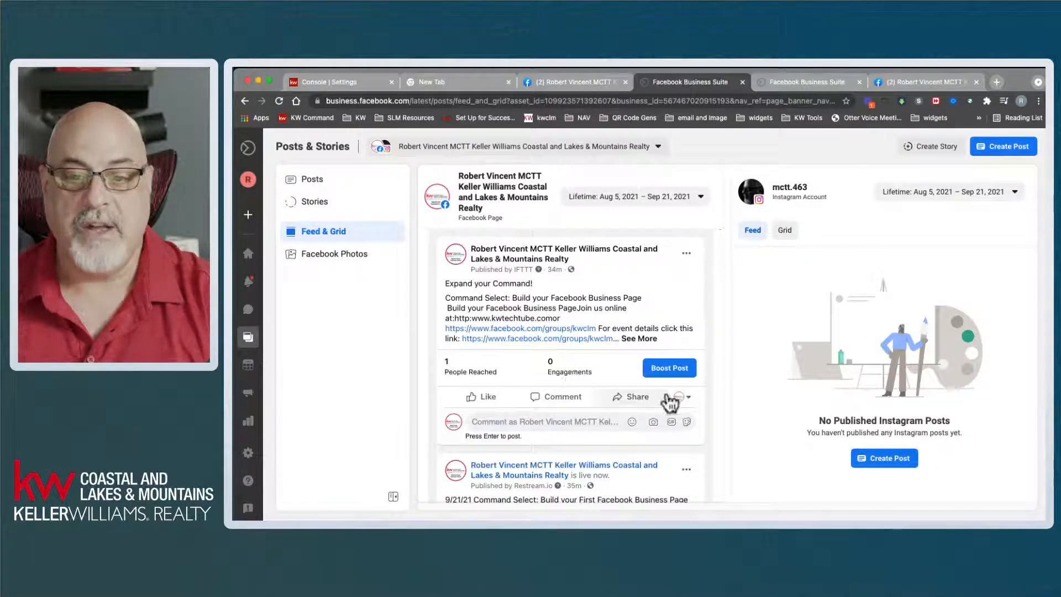
pyautogui.scroll(-3, 547, 401)
pyautogui.scroll(-5, 555, 398)
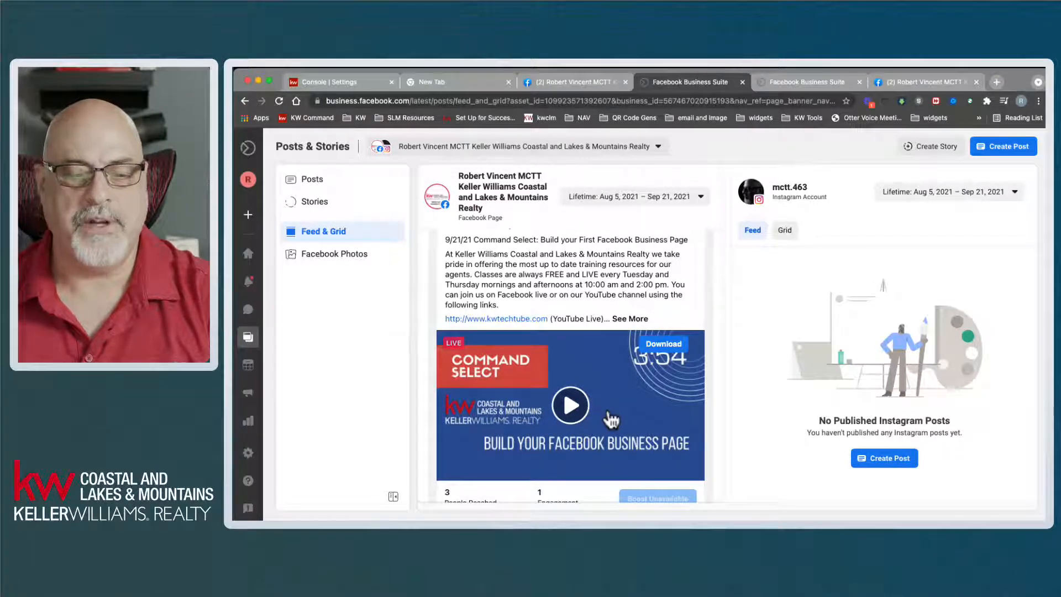
pyautogui.scroll(-5, 602, 415)
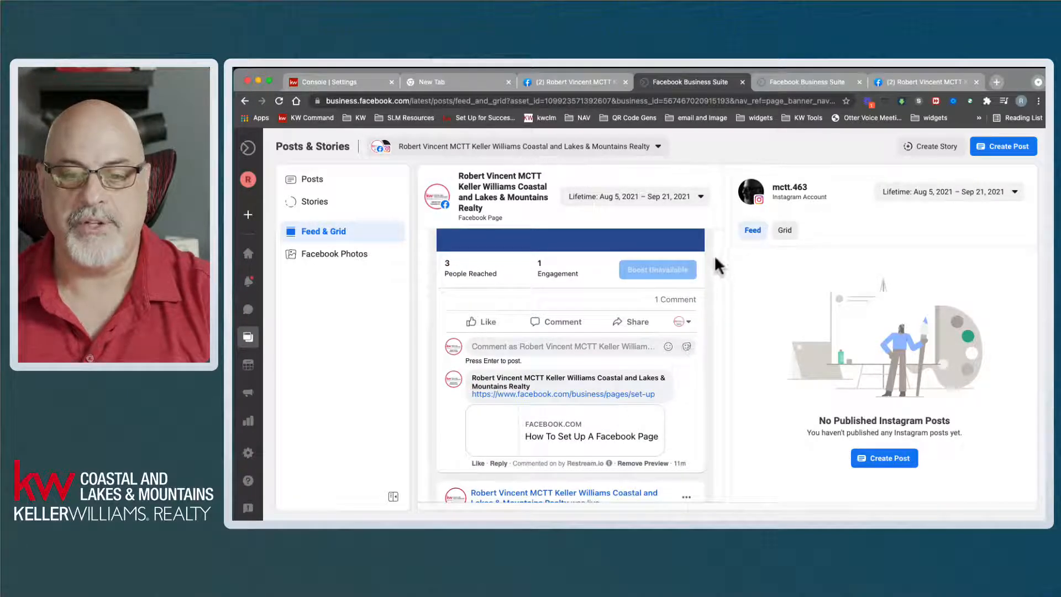
pyautogui.scroll(-4, 703, 329)
pyautogui.moveTo(721, 279); pyautogui.dragTo(712, 226)
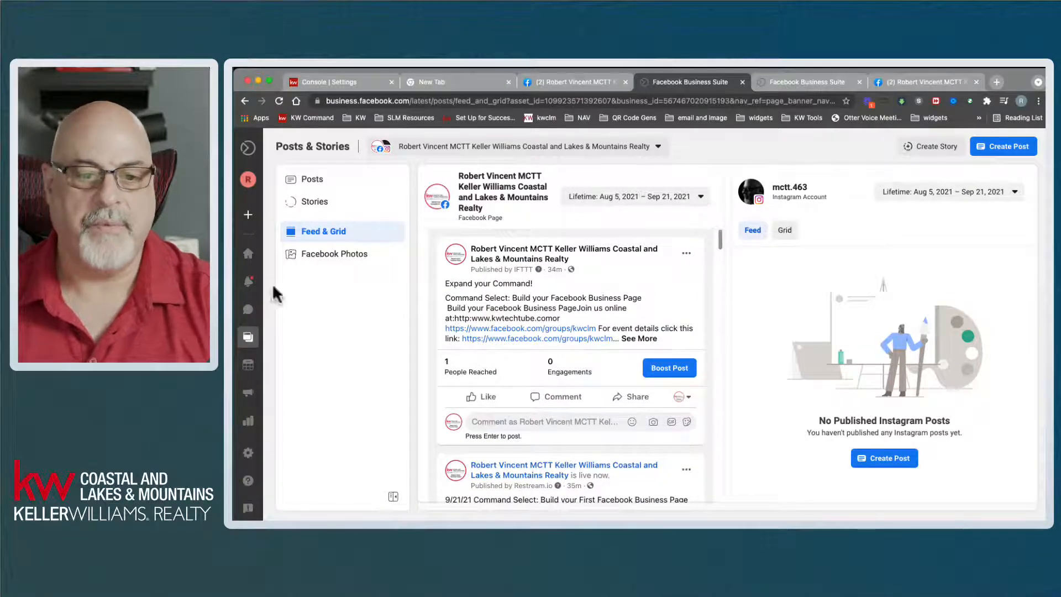
pyautogui.click(576, 80)
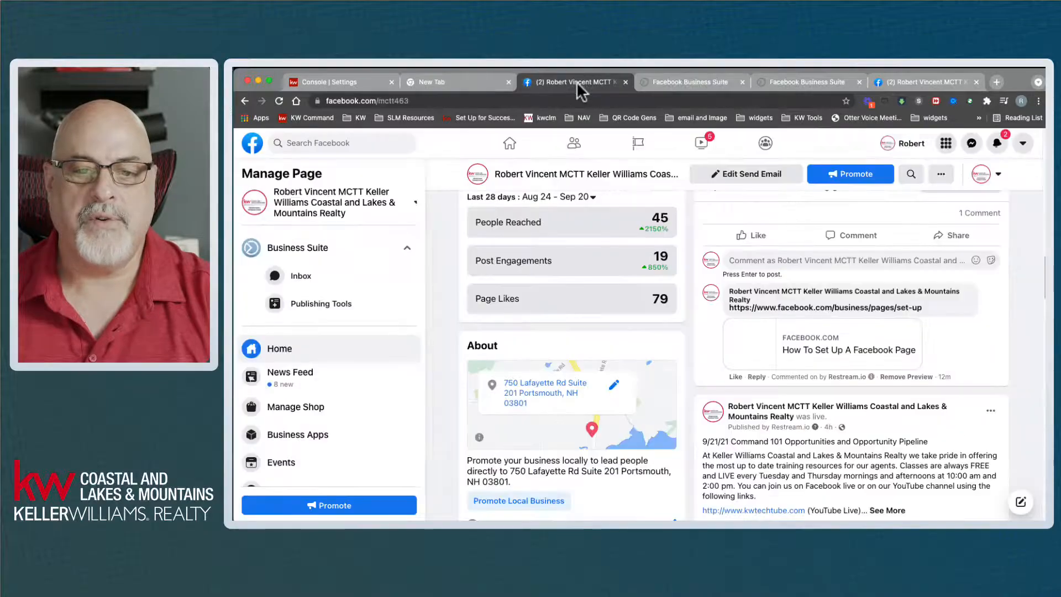
# - Scroll the Keller Williams page to its cover, then switch to the other tab showing it
pyautogui.scroll(10, 636, 407)
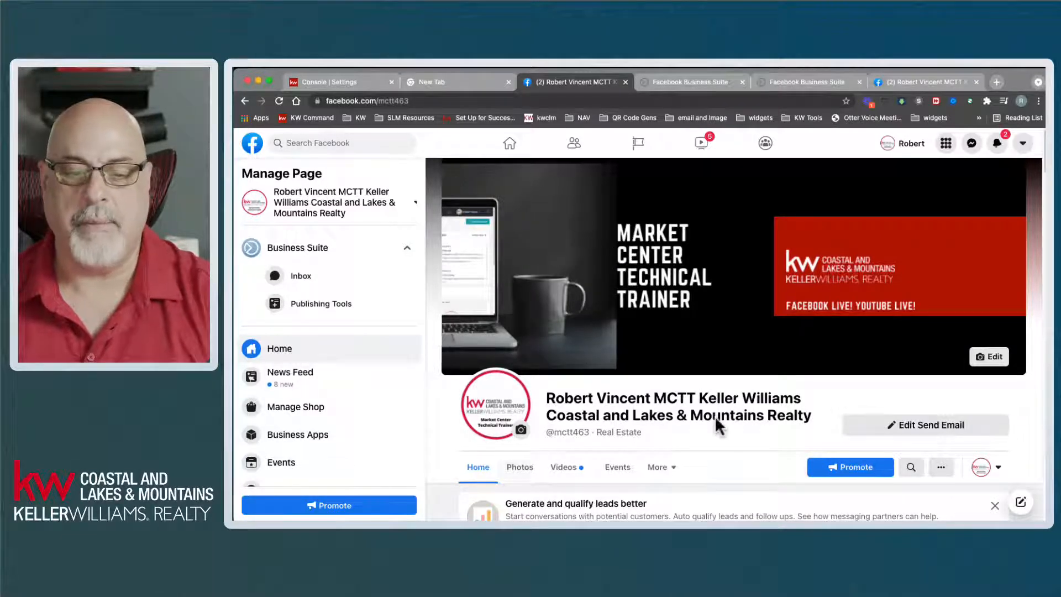
pyautogui.scroll(-3, 716, 412)
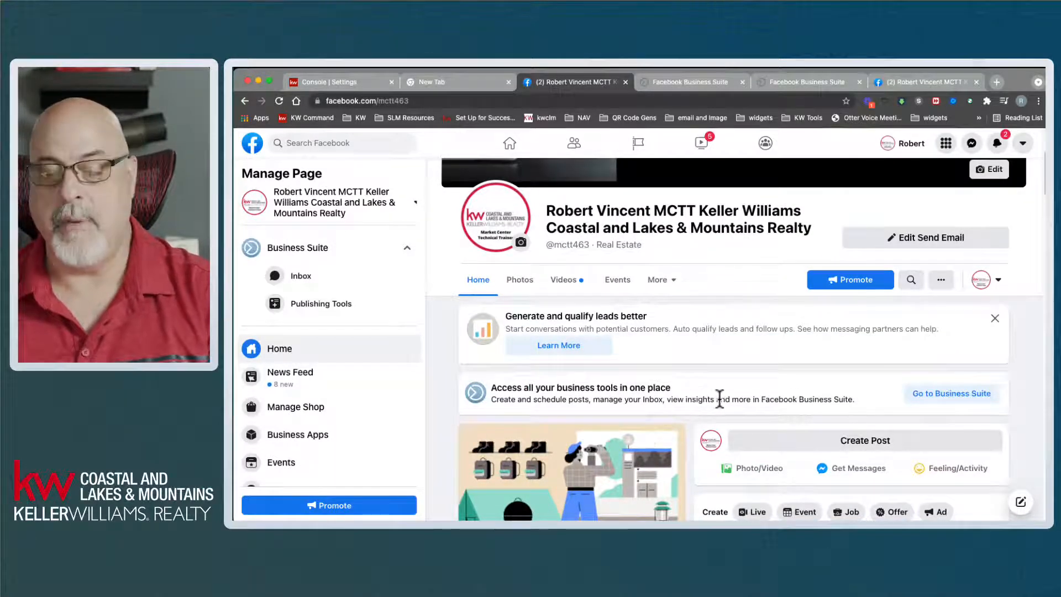
pyautogui.scroll(-1, 720, 399)
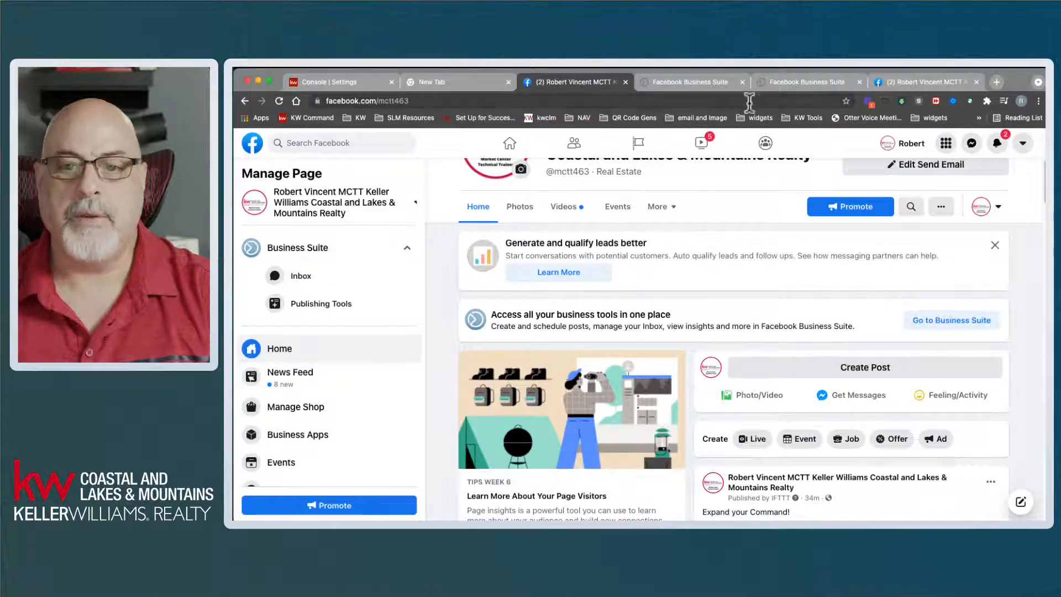
pyautogui.click(917, 83)
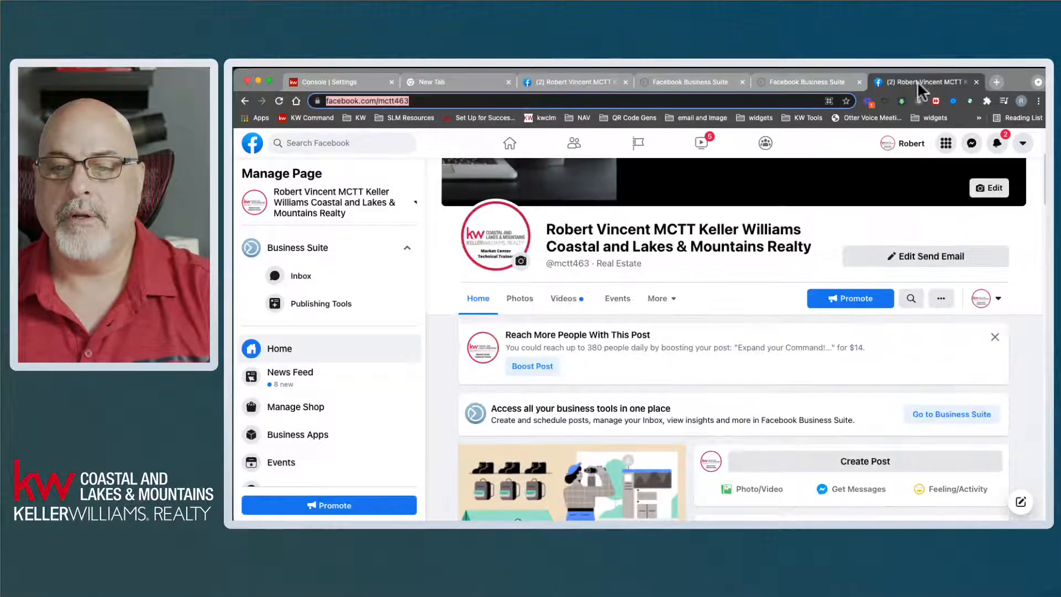
# - Open FB Page Class 9/21/21 from the Pages list you manage
pyautogui.click(254, 144)
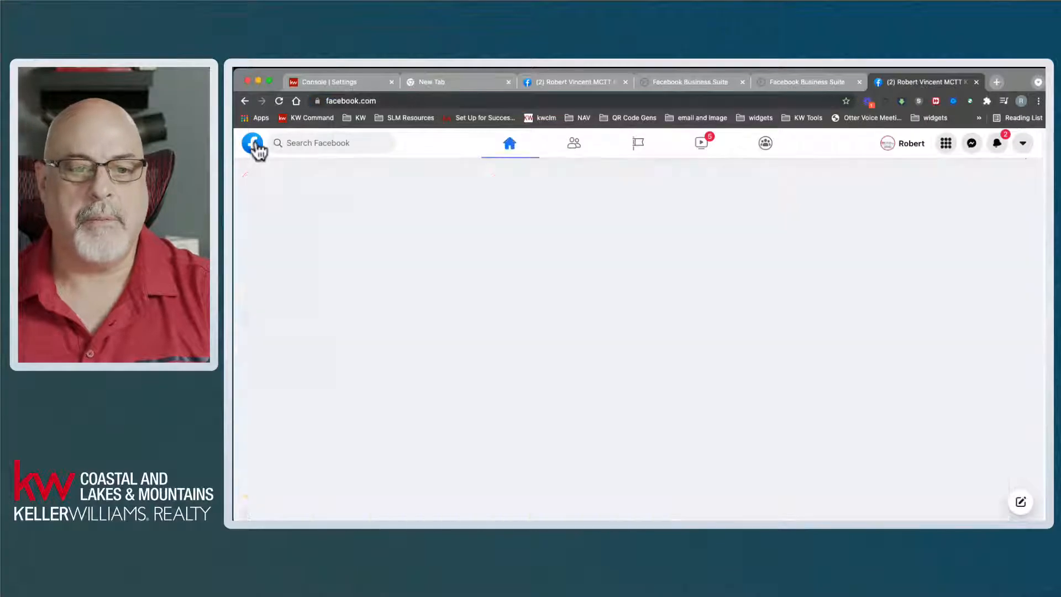
pyautogui.click(279, 237)
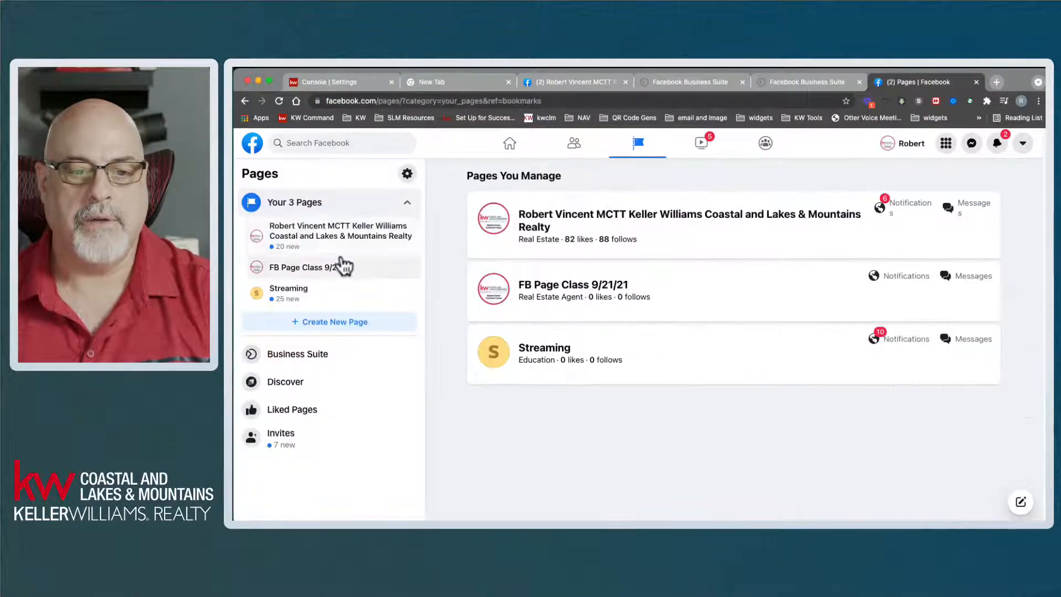
pyautogui.click(333, 270)
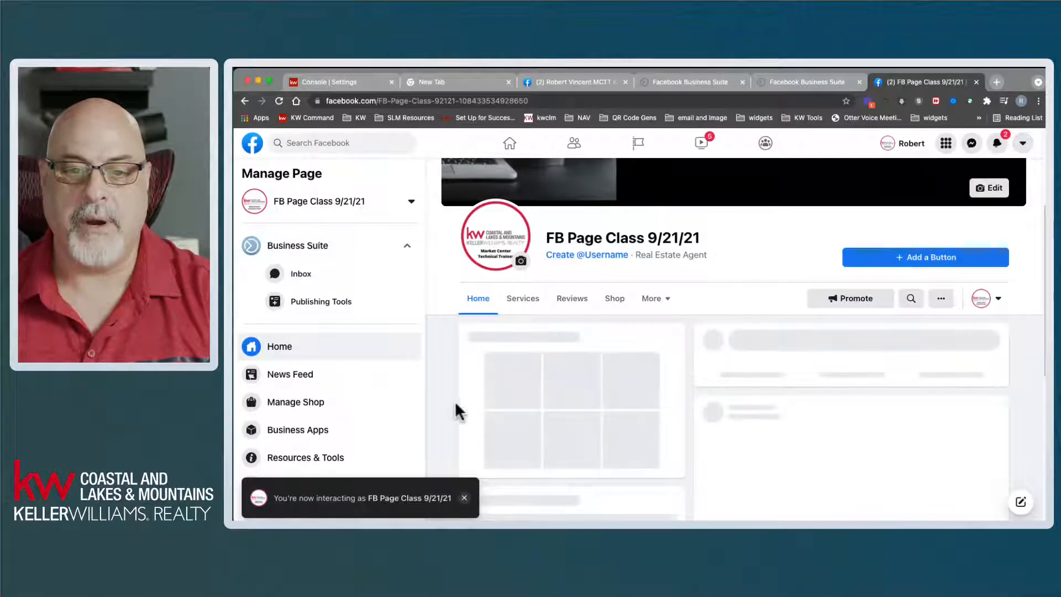
# - Scroll down to the page's About section showing its description and Real Estate Agent category
pyautogui.scroll(-2, 445, 376)
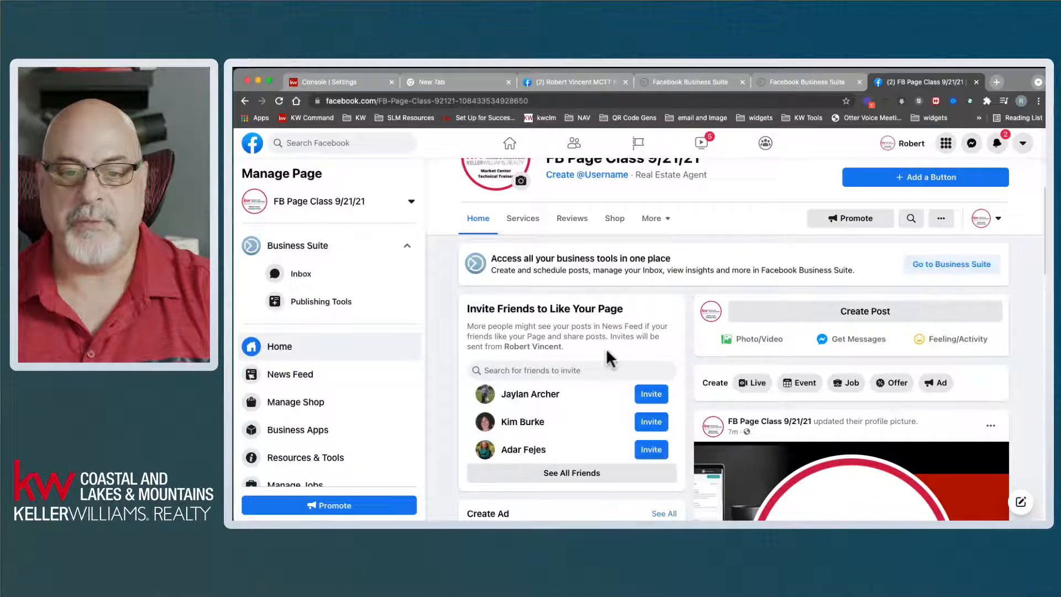
pyautogui.scroll(-1, 995, 324)
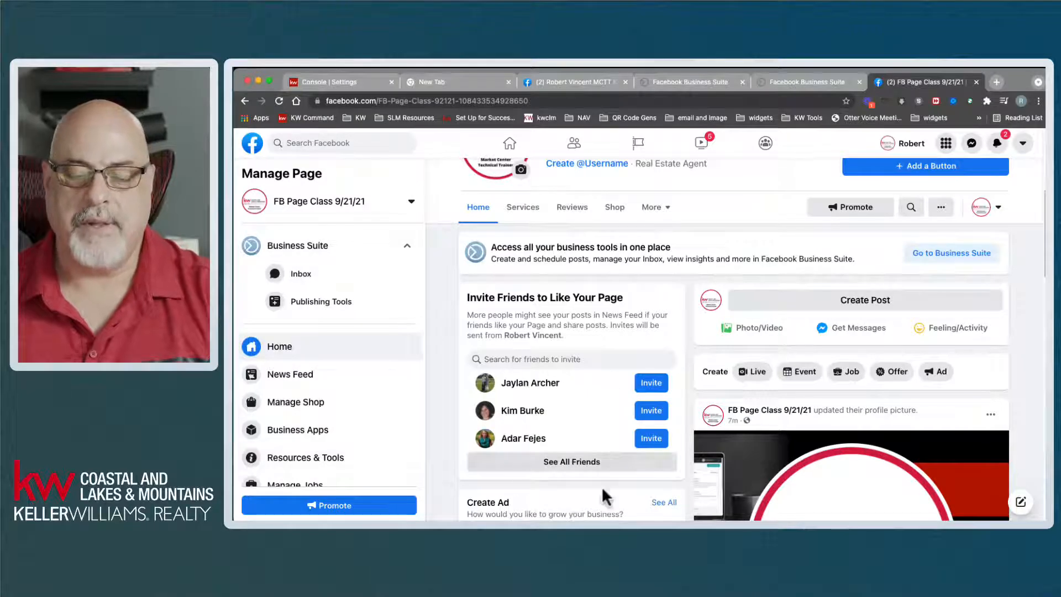
pyautogui.scroll(-4, 612, 442)
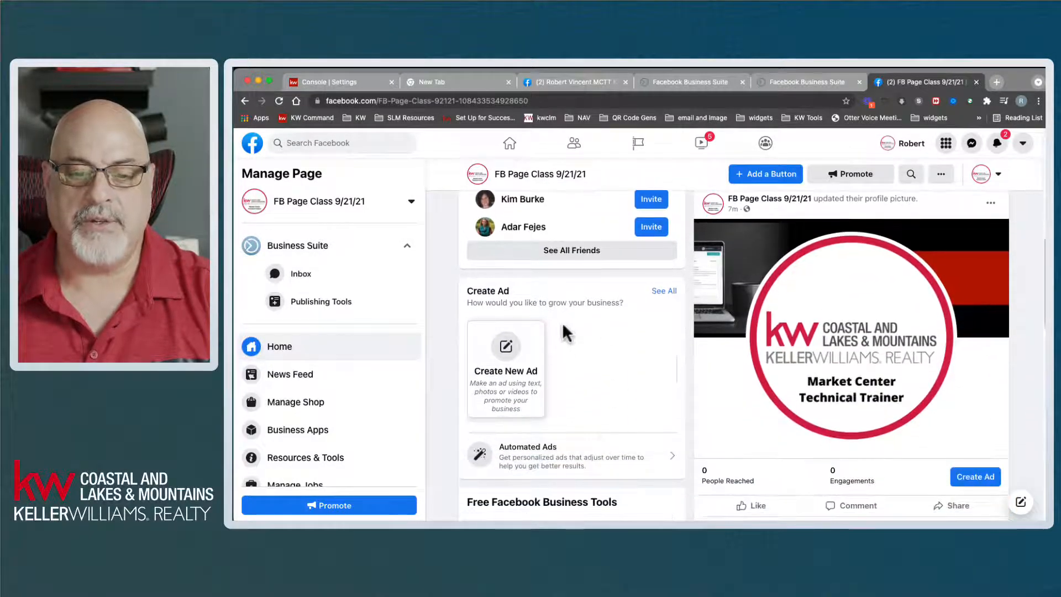
pyautogui.scroll(-2, 602, 372)
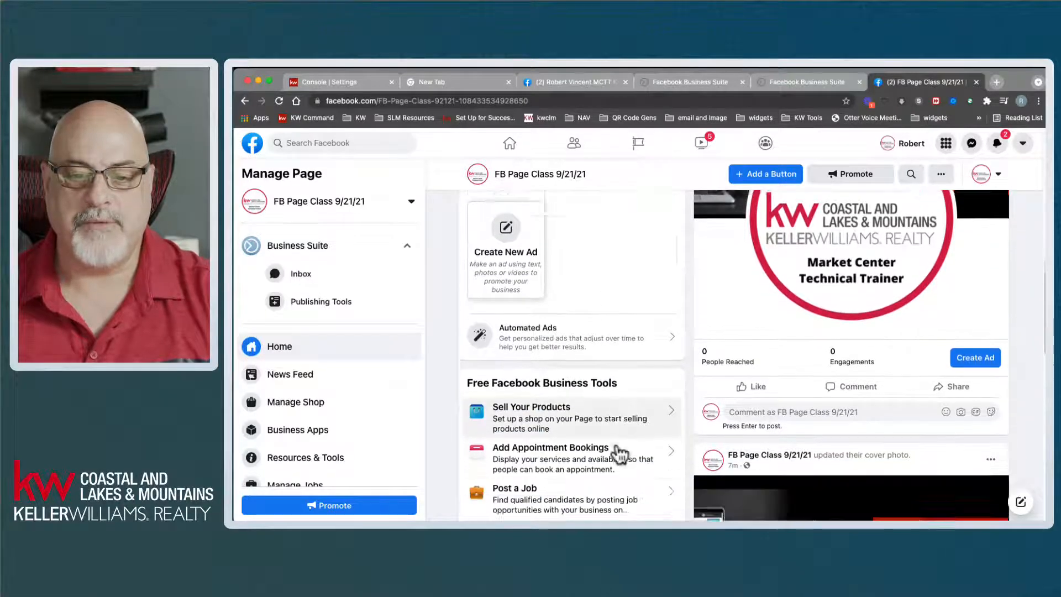
pyautogui.scroll(-2, 588, 469)
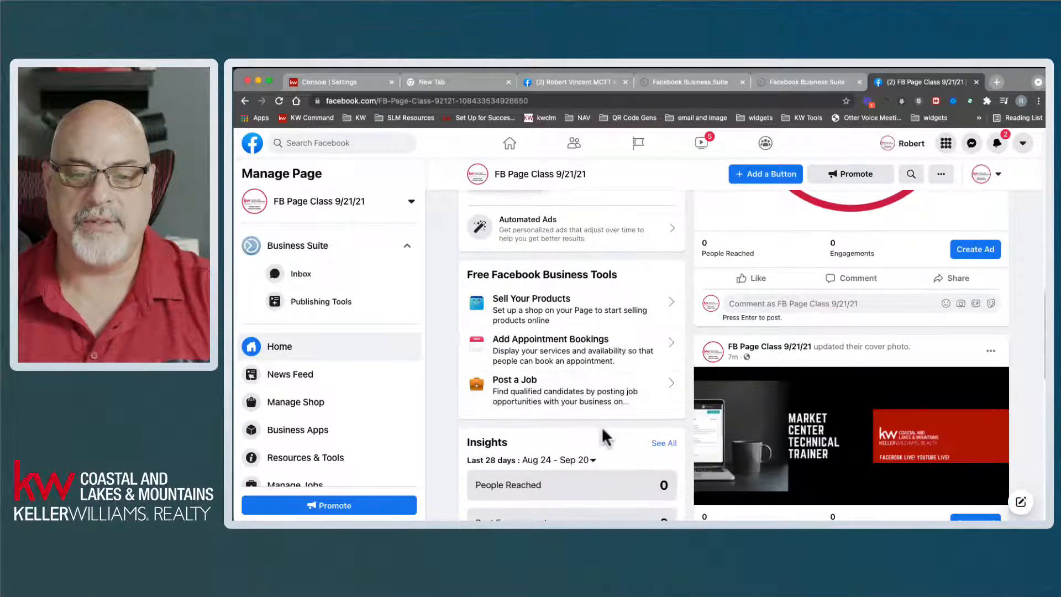
pyautogui.scroll(-2, 602, 426)
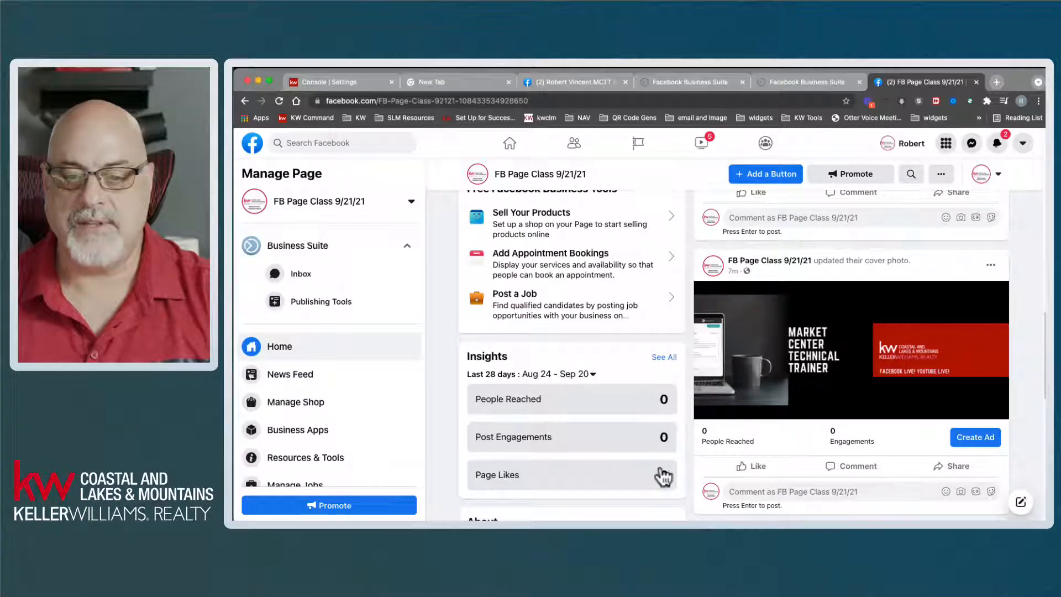
pyautogui.scroll(-1, 613, 476)
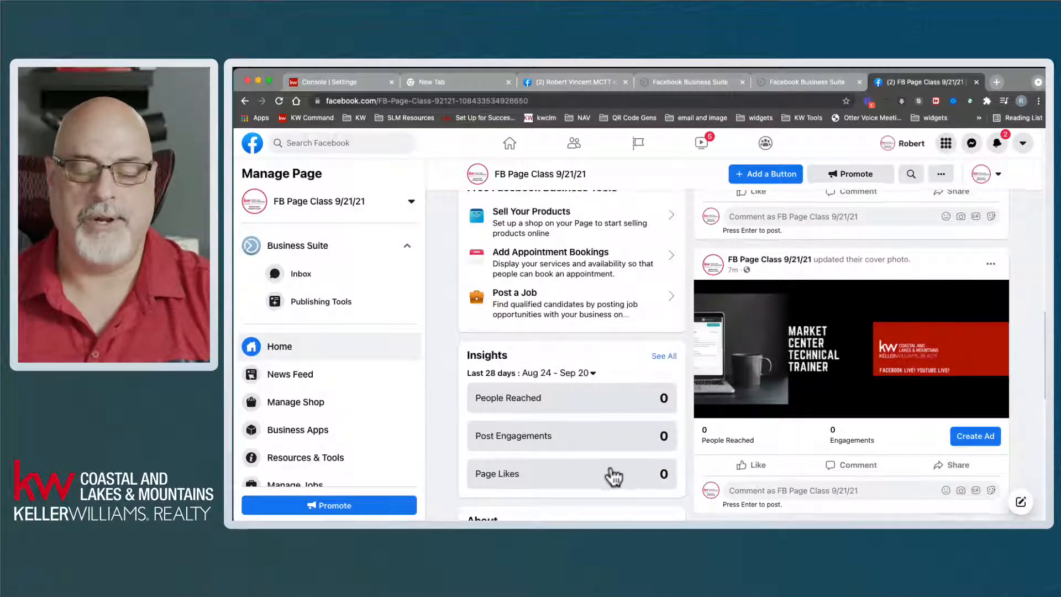
pyautogui.scroll(-2, 612, 474)
pyautogui.scroll(-3, 606, 450)
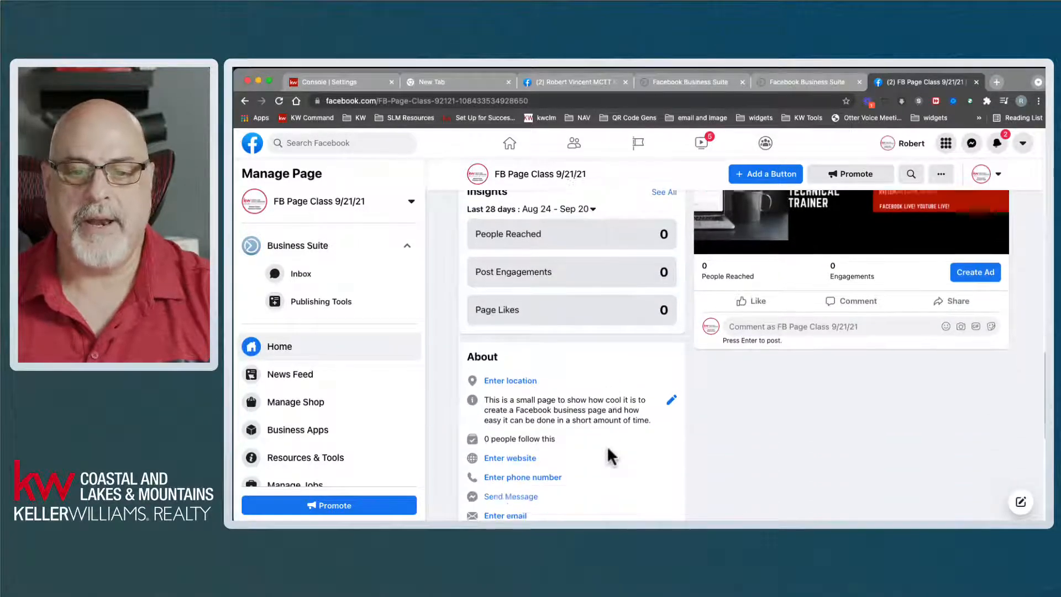
pyautogui.scroll(-1, 607, 445)
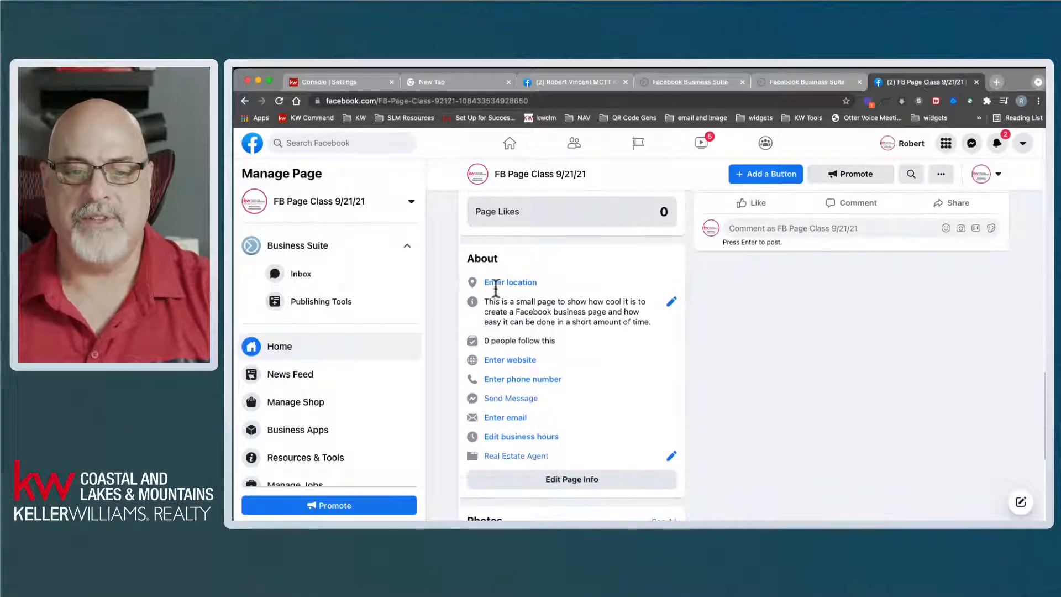
pyautogui.moveTo(467, 259); pyautogui.dragTo(499, 259)
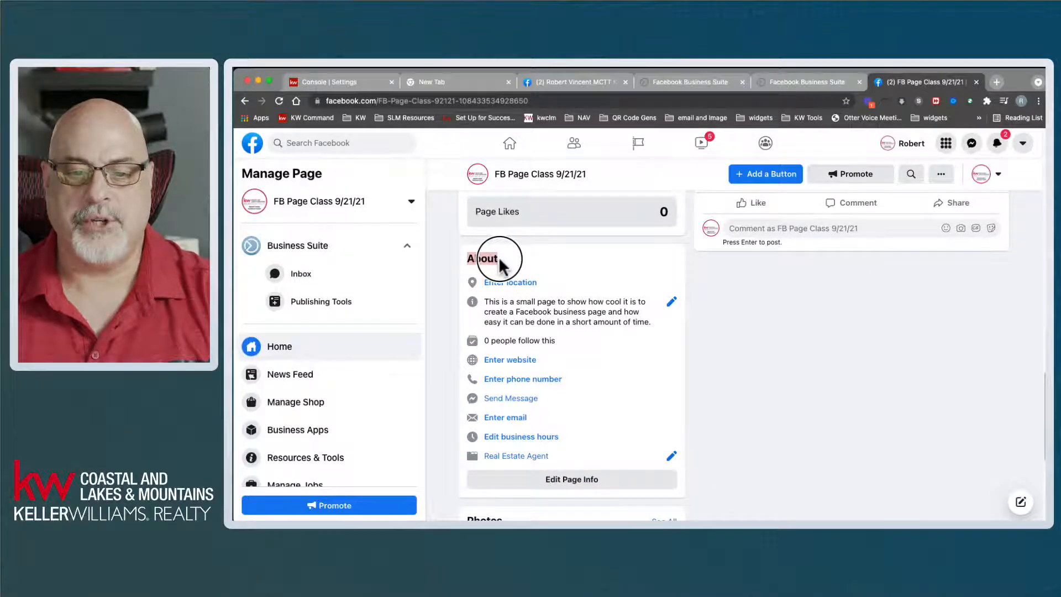
# - Compare Keller Williams' complete About details—phone, hours, price range, social links—then return to Business Suite
pyautogui.click(590, 78)
pyautogui.scroll(-5, 635, 332)
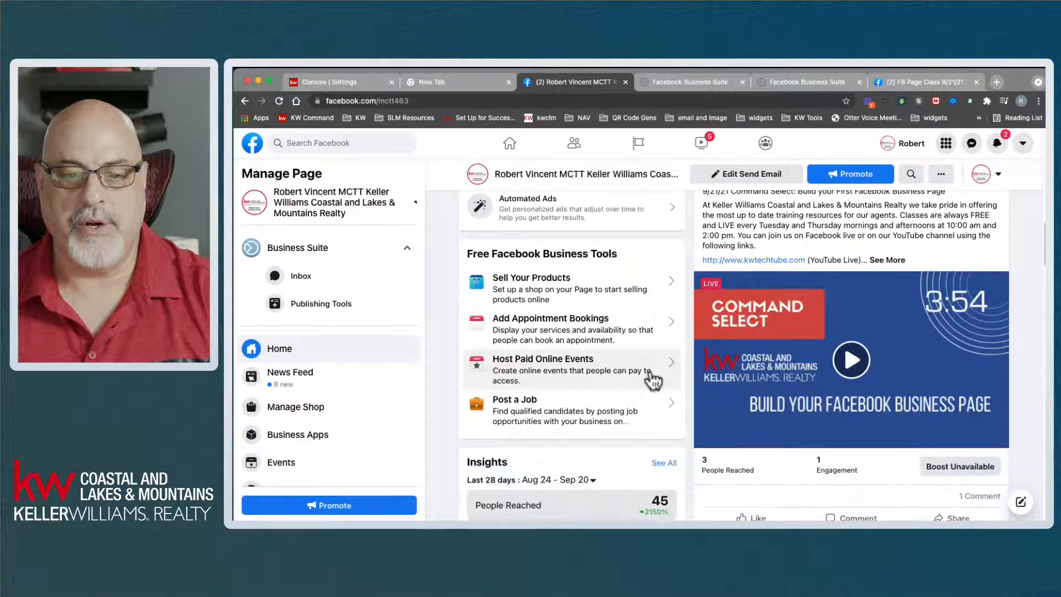
pyautogui.scroll(-4, 653, 380)
pyautogui.scroll(-4, 652, 375)
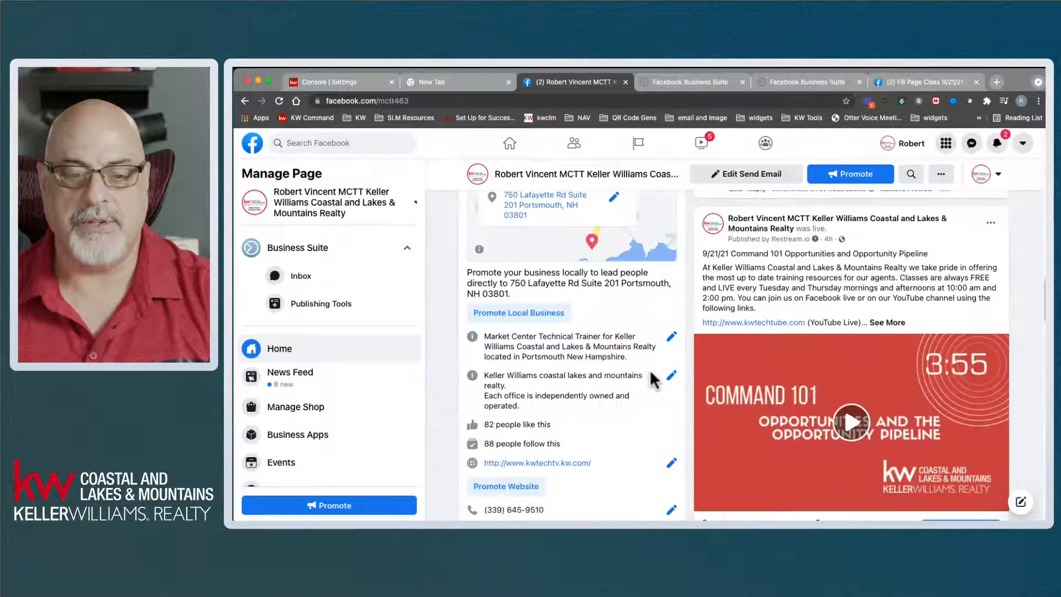
pyautogui.scroll(-4, 653, 376)
pyautogui.scroll(4, 652, 381)
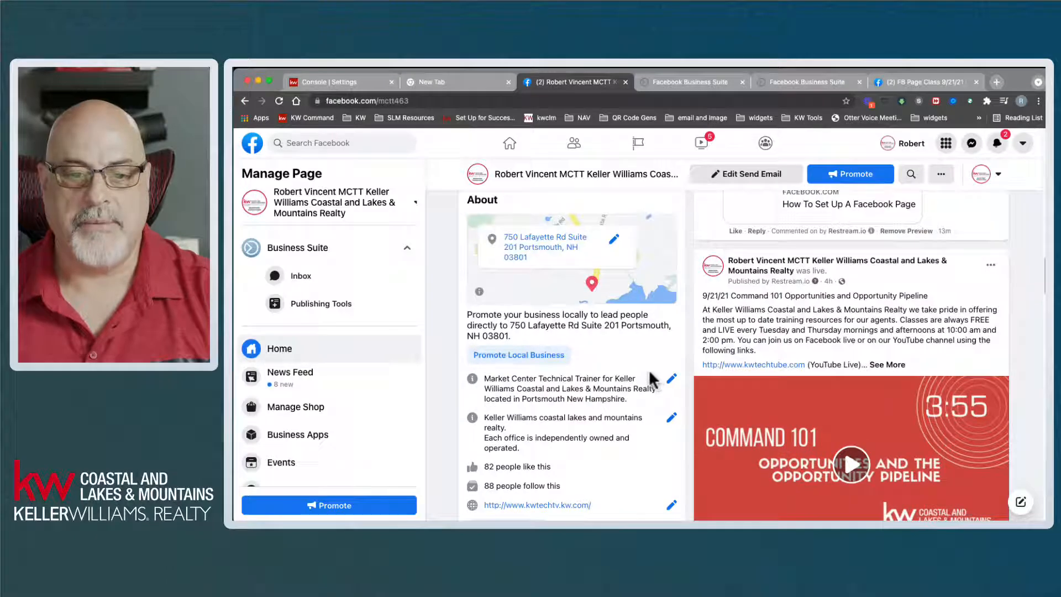
pyautogui.scroll(1, 581, 395)
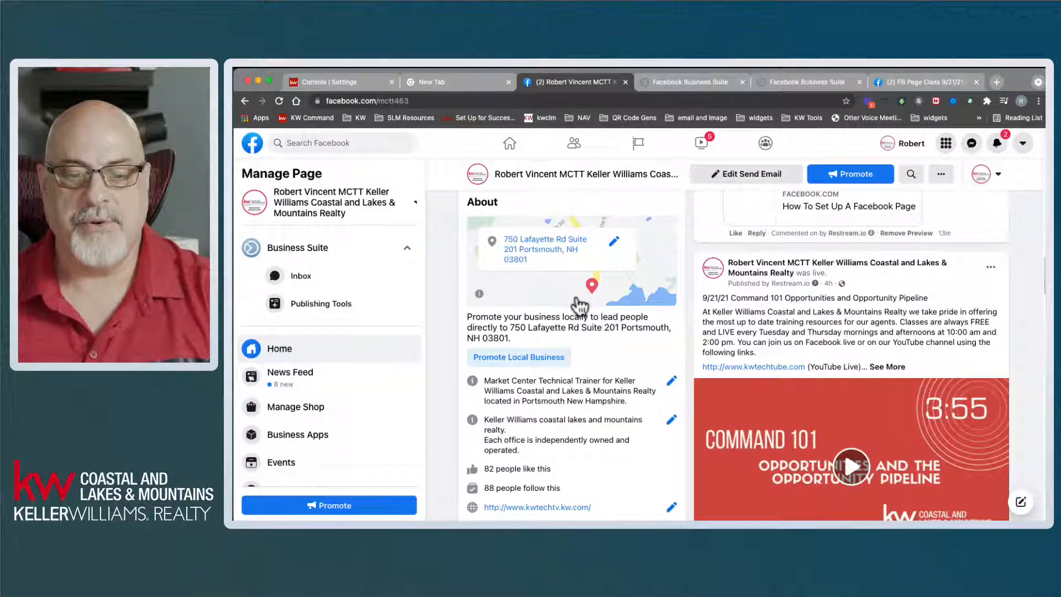
pyautogui.scroll(-3, 608, 426)
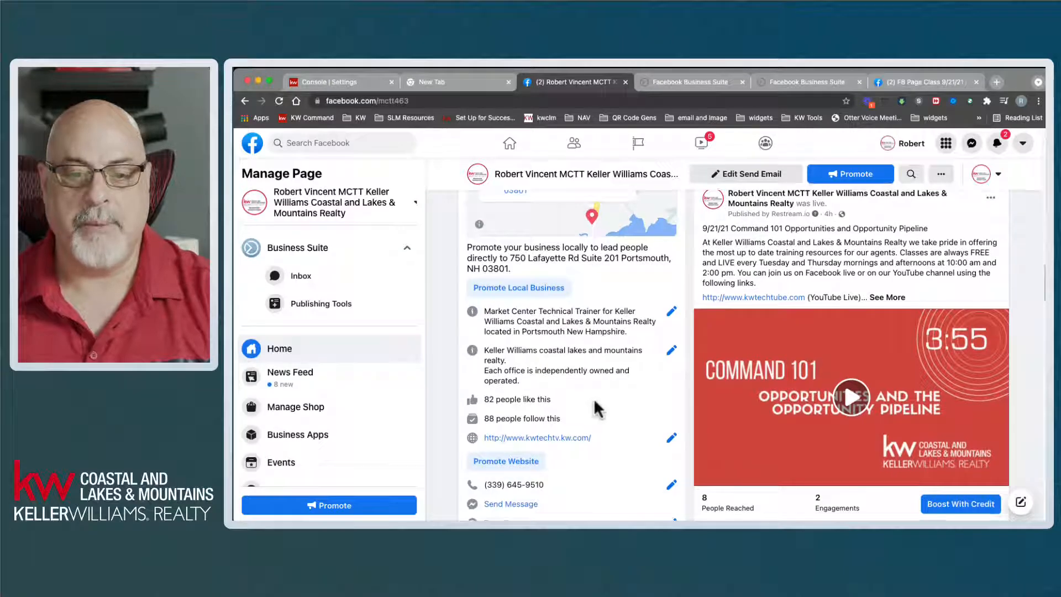
pyautogui.scroll(-3, 589, 397)
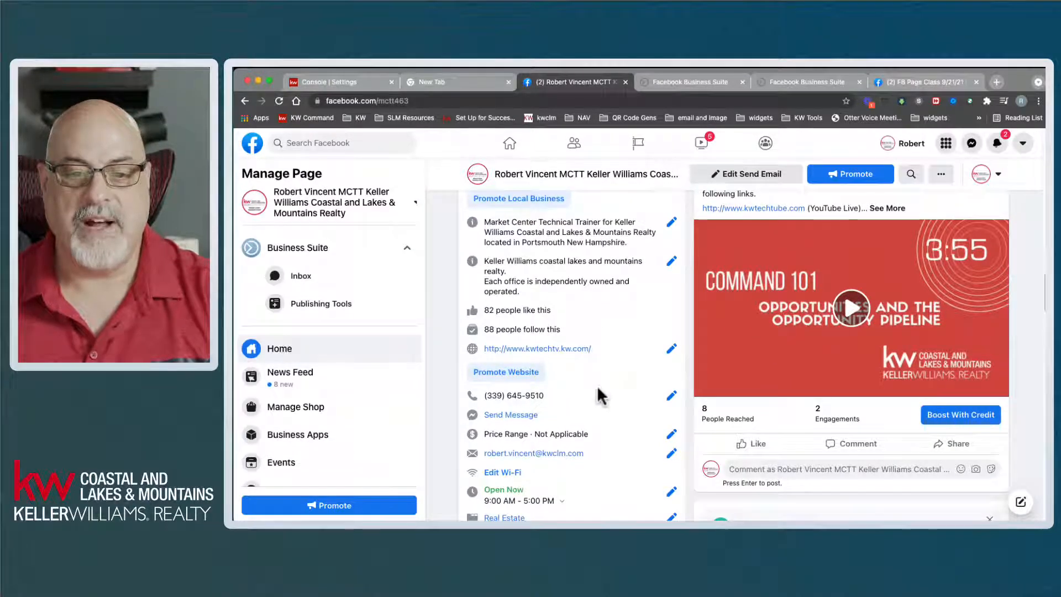
pyautogui.scroll(-3, 587, 446)
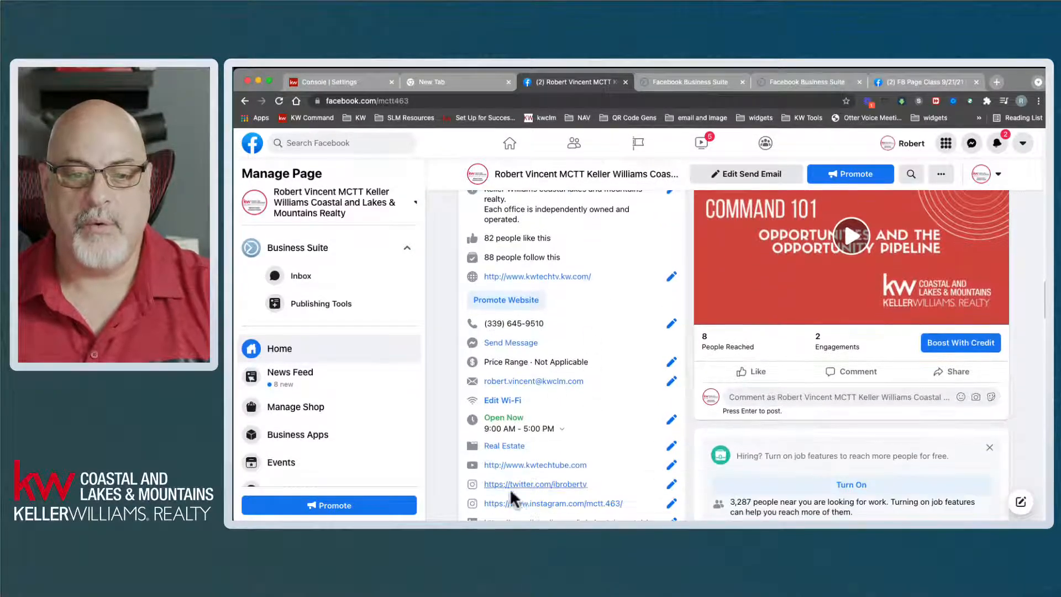
pyautogui.scroll(-3, 589, 489)
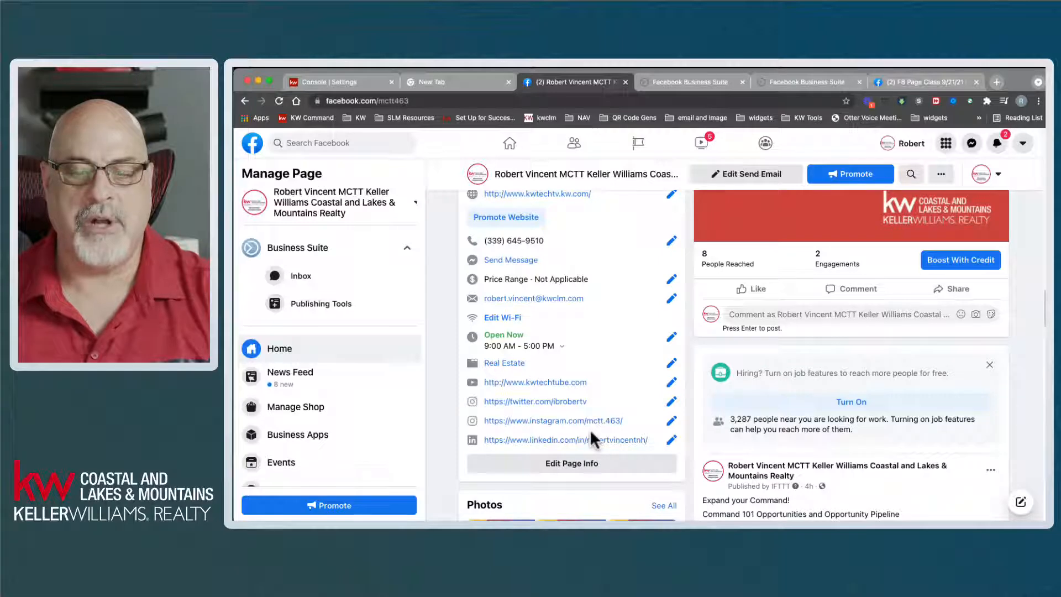
pyautogui.click(690, 82)
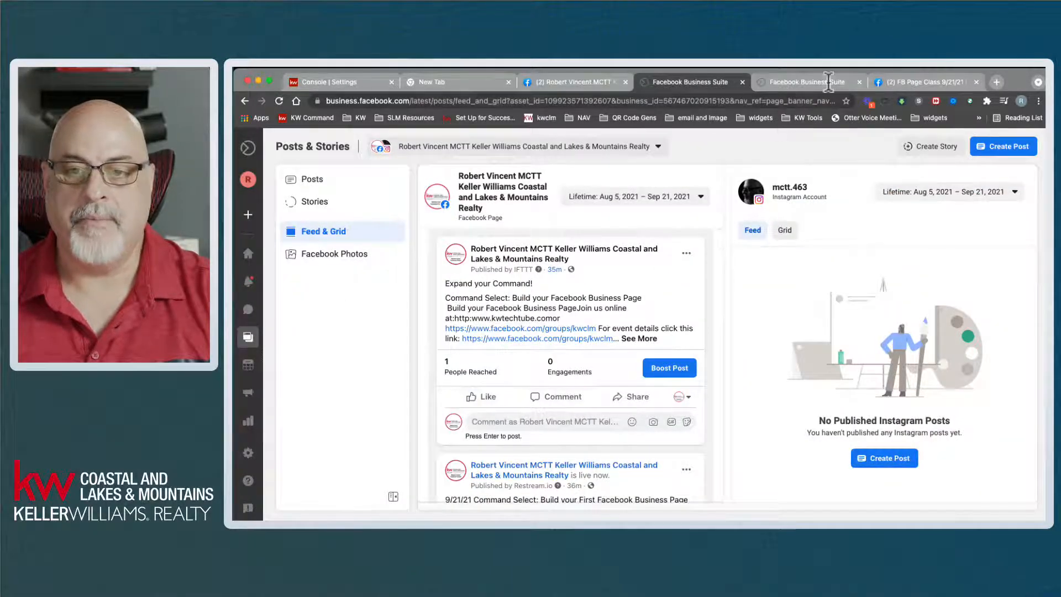
# - Switch back to the FB Page Class 9/21/21 tab with its unfinished About section
pyautogui.click(927, 83)
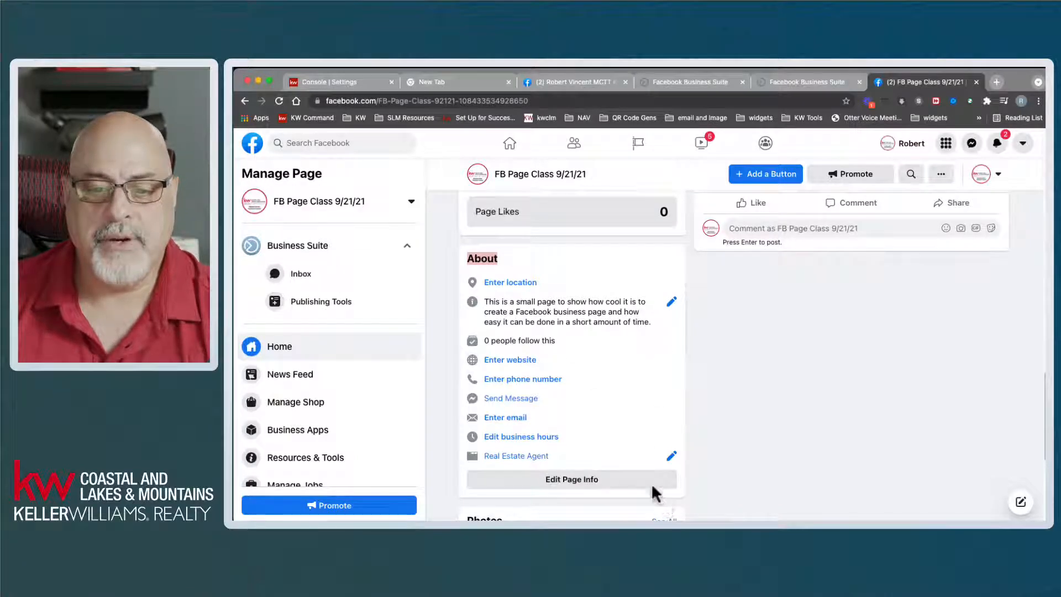
# - Open Edit Page Info for FB Page Class 9/21/21 and review its name, username and description fields
pyautogui.click(561, 483)
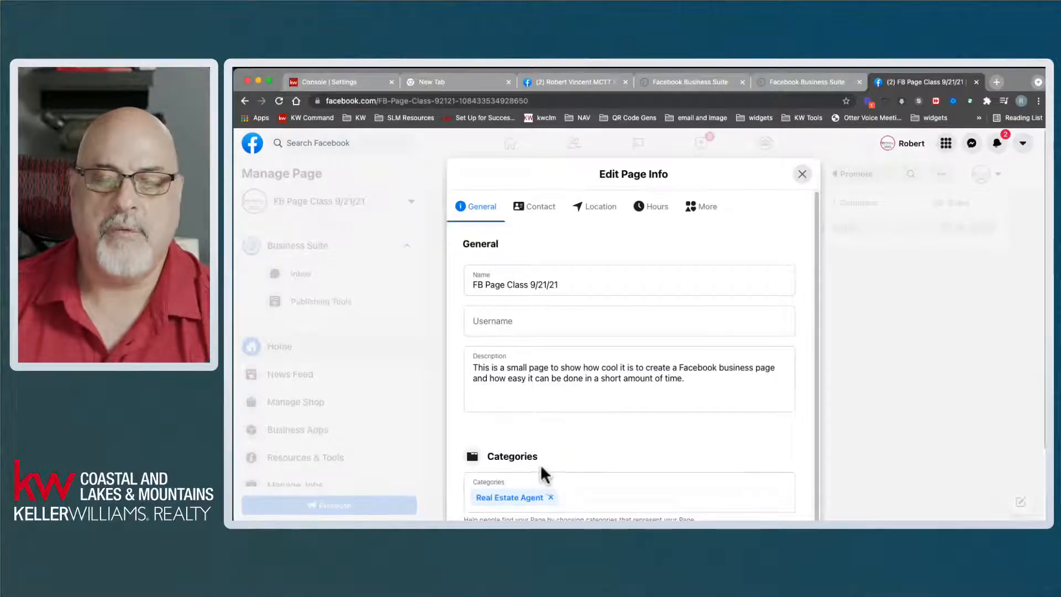
pyautogui.click(601, 287)
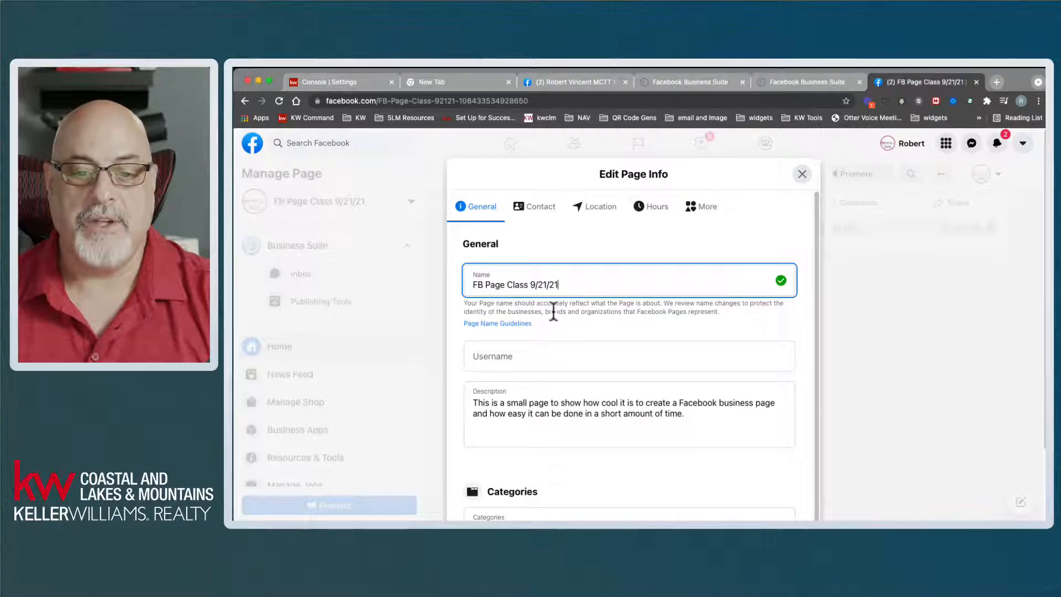
pyautogui.moveTo(546, 313); pyautogui.dragTo(637, 312)
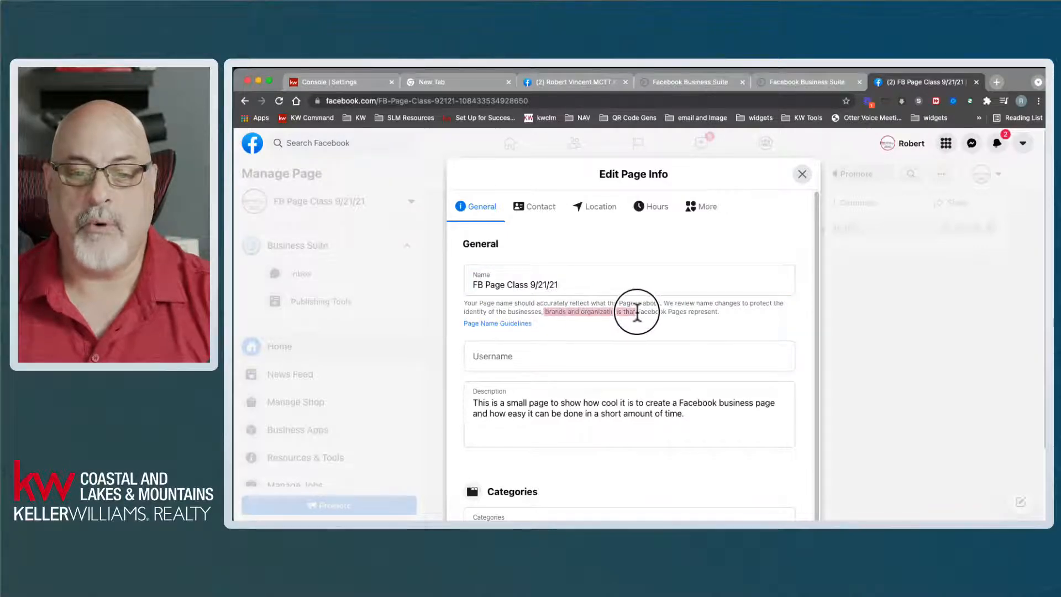
pyautogui.click(637, 312)
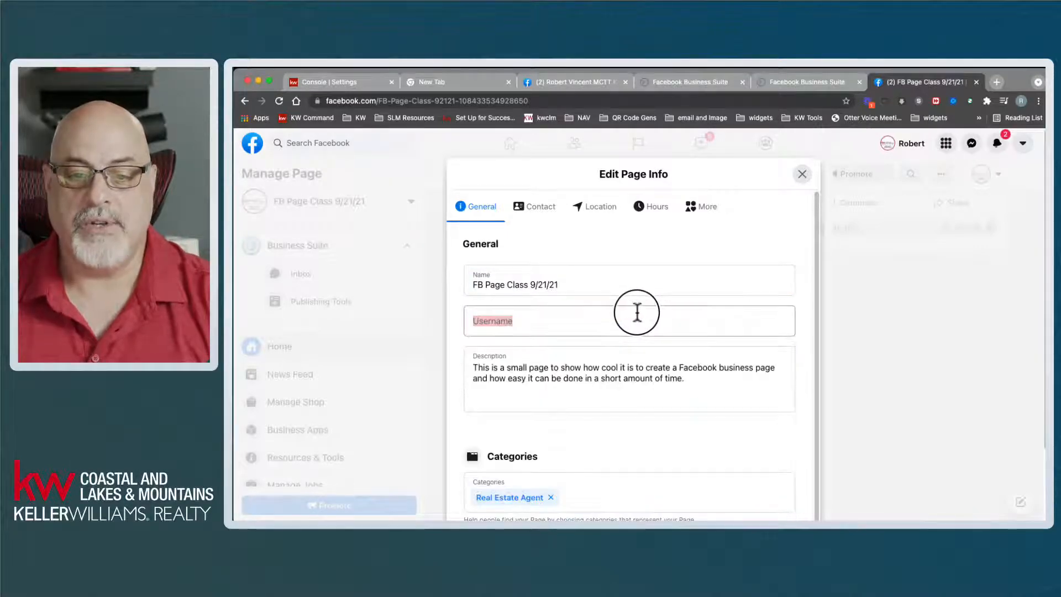
pyautogui.click(628, 358)
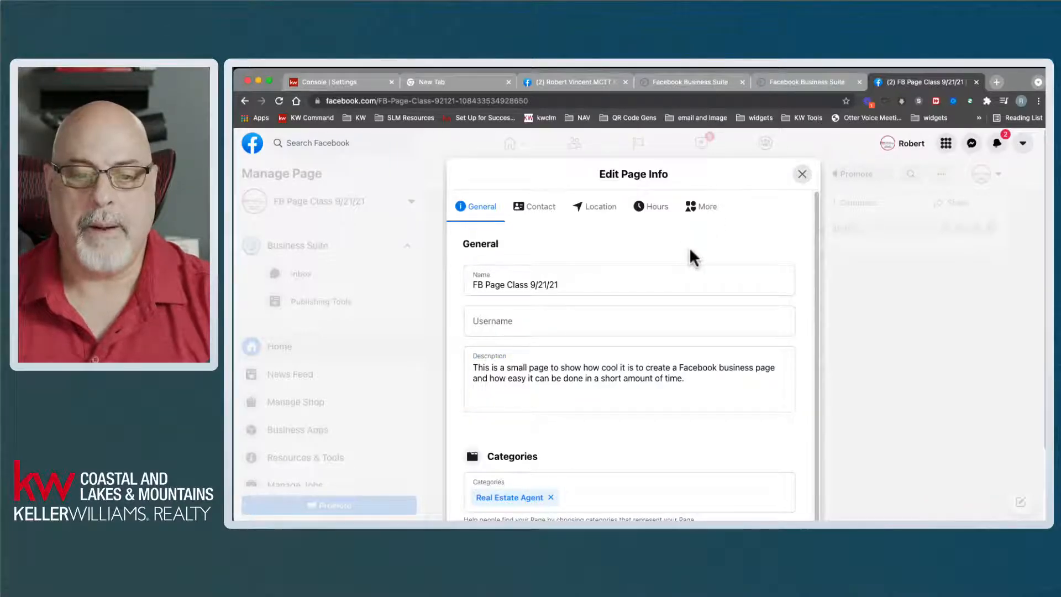
# - Give the page a unique test username, correcting the typo so it saves
pyautogui.click(516, 324)
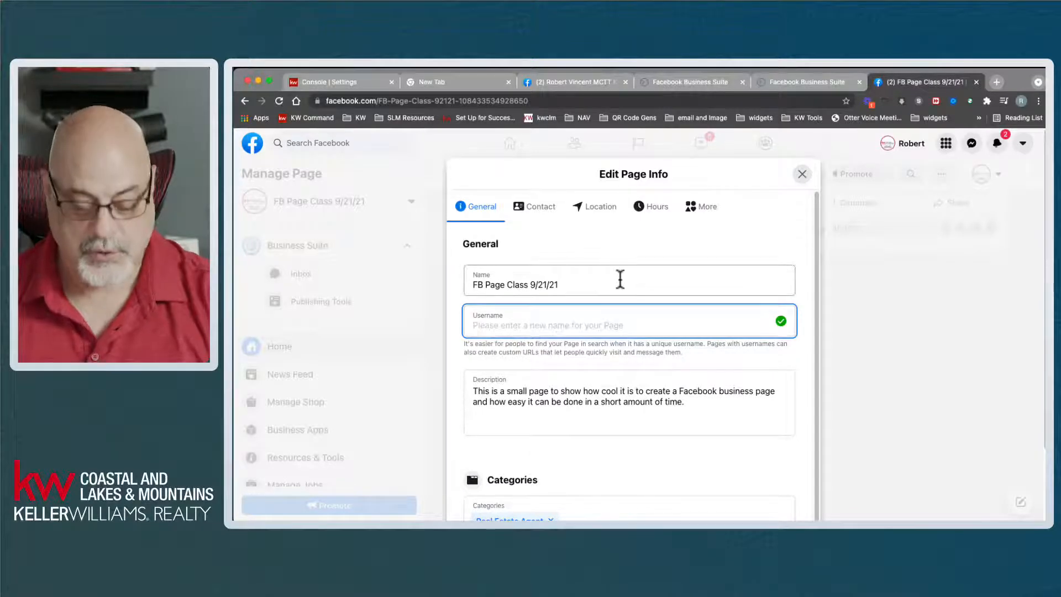
pyautogui.write('mc')
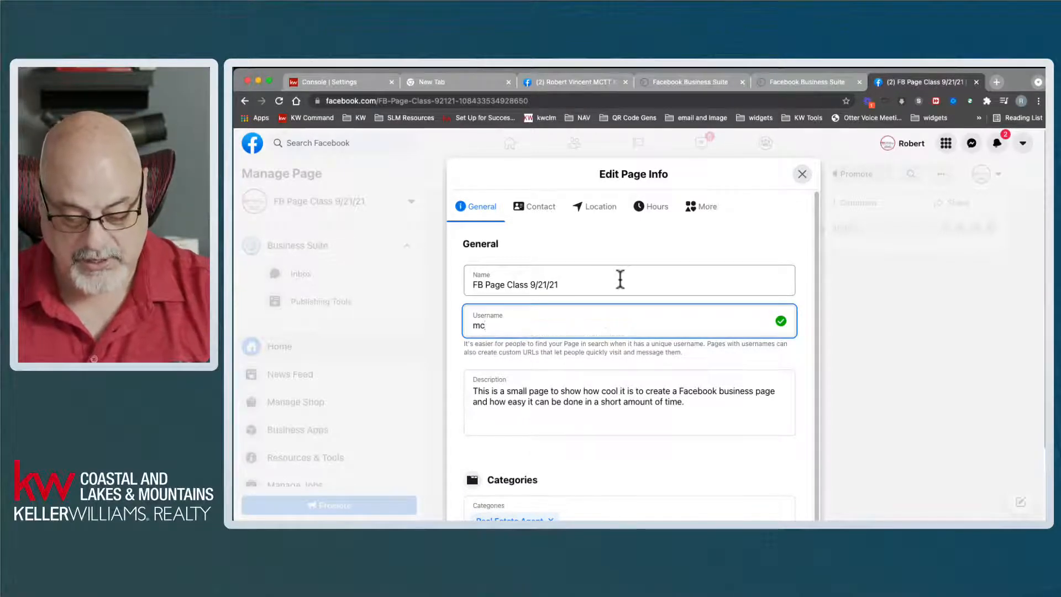
pyautogui.write('tt')
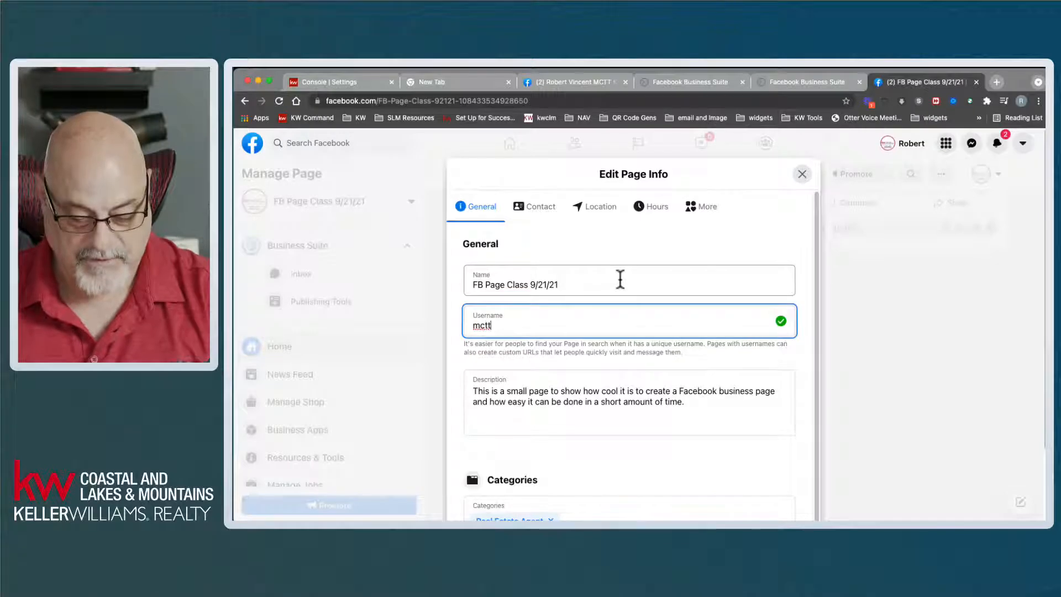
pyautogui.write('463tesst')
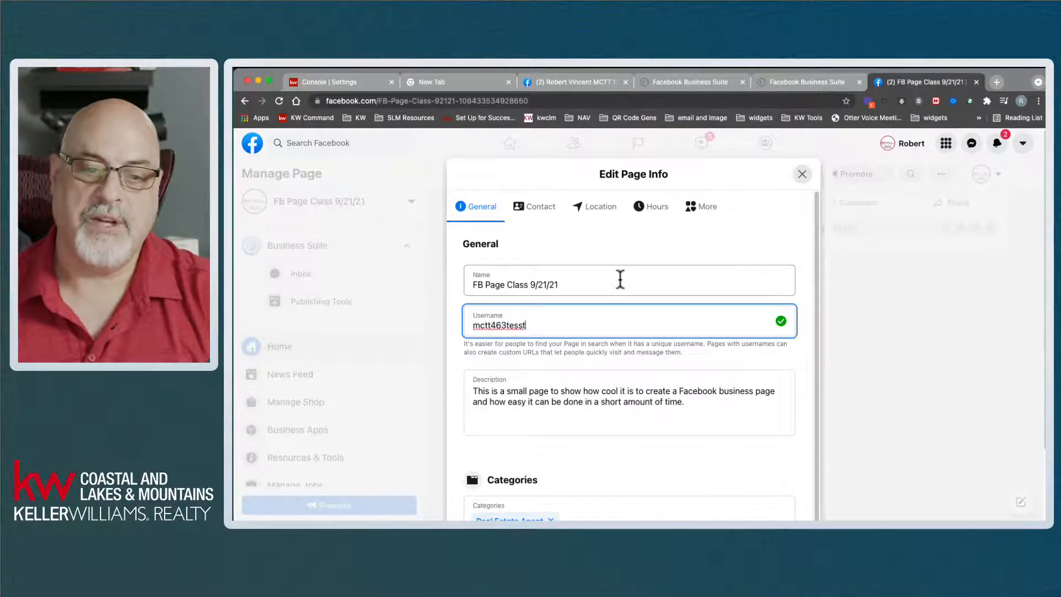
pyautogui.press('BackSpace')
pyautogui.press('BackSpace')
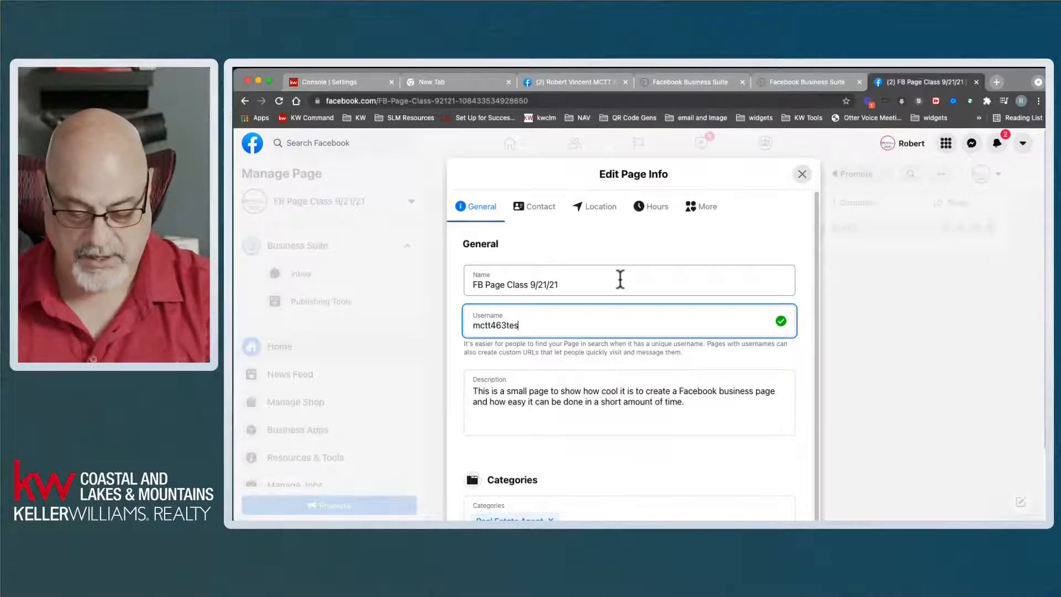
pyautogui.press('Tab')
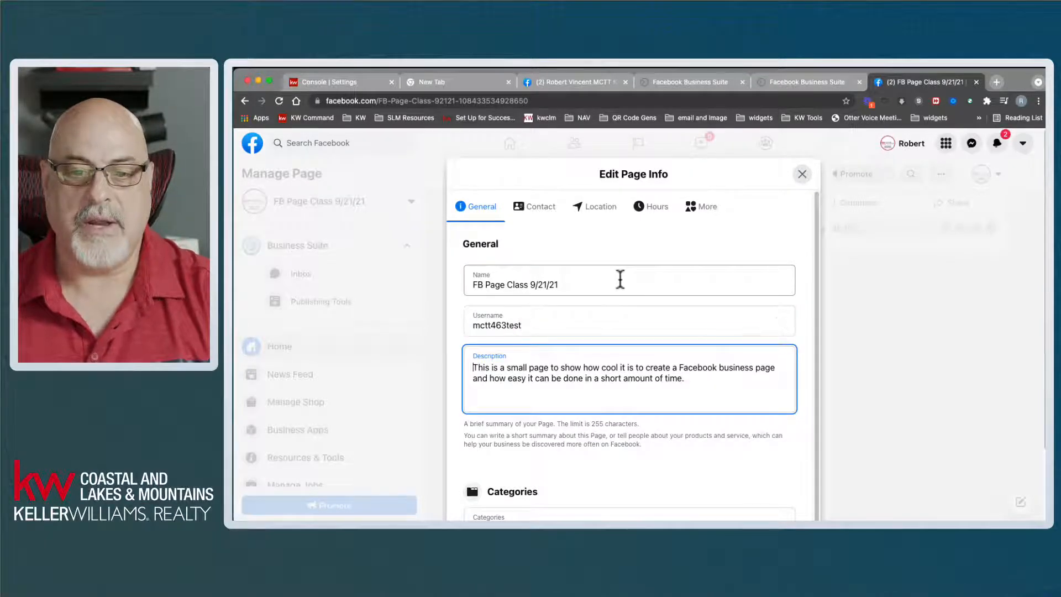
pyautogui.click(540, 319)
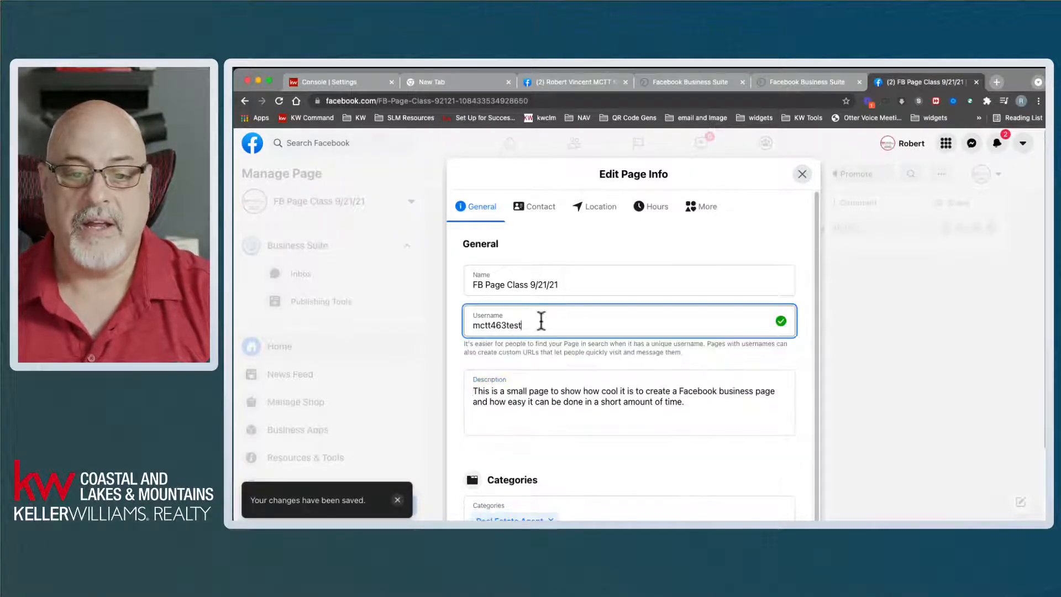
# - Select the page description text to review it, then scroll further down the editor
pyautogui.click(551, 363)
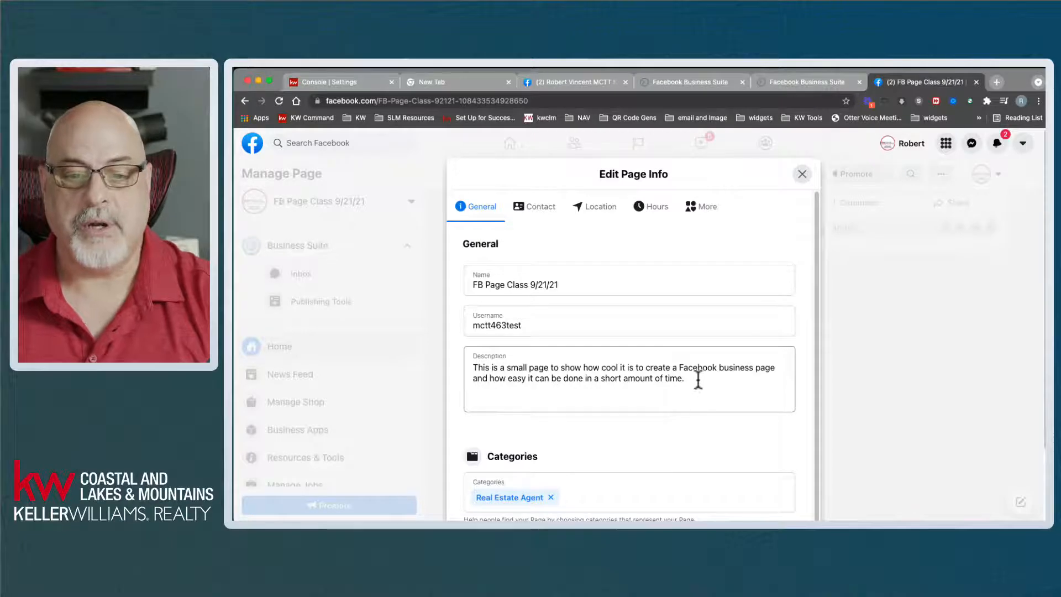
pyautogui.moveTo(698, 379); pyautogui.dragTo(423, 360)
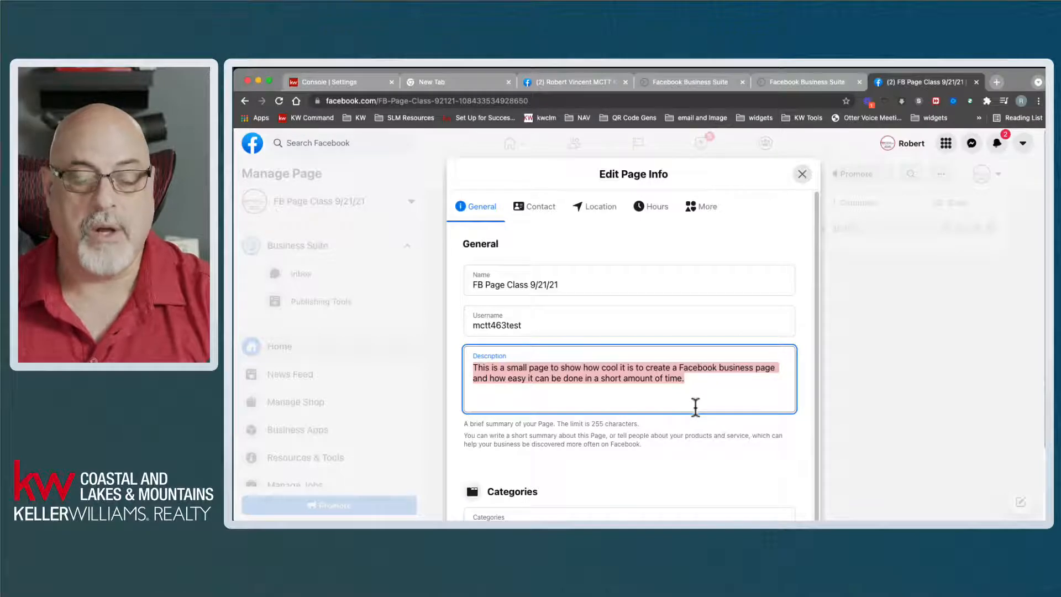
pyautogui.moveTo(815, 282); pyautogui.dragTo(813, 336)
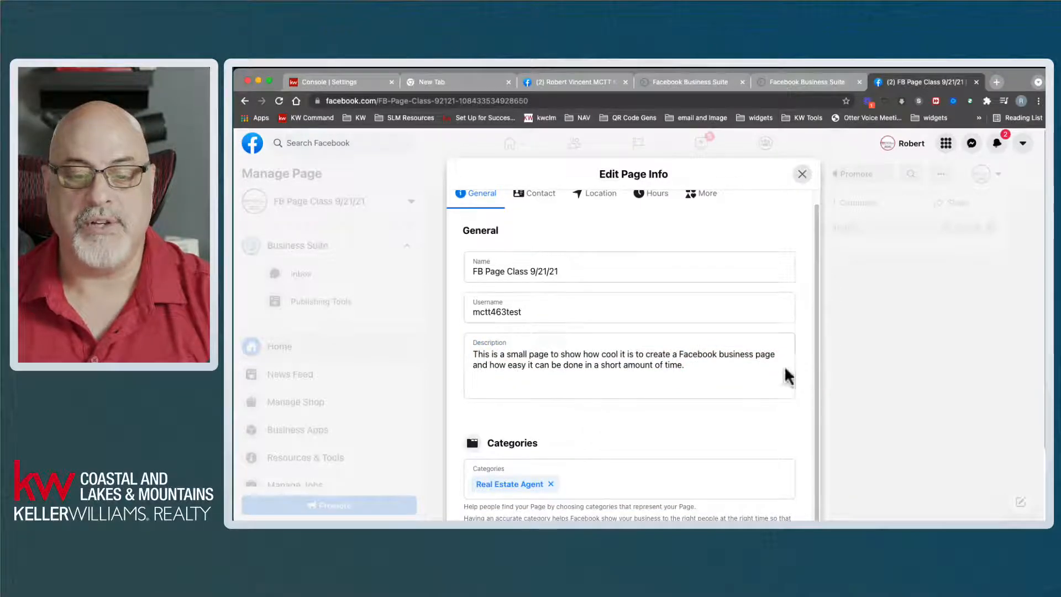
pyautogui.moveTo(706, 376); pyautogui.dragTo(421, 318)
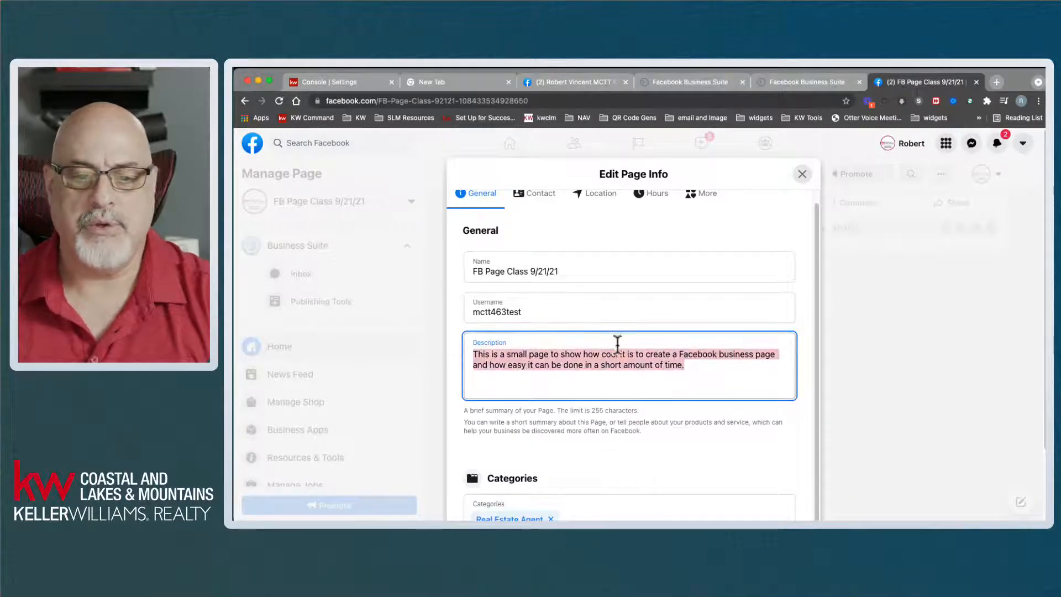
pyautogui.scroll(-1, 692, 343)
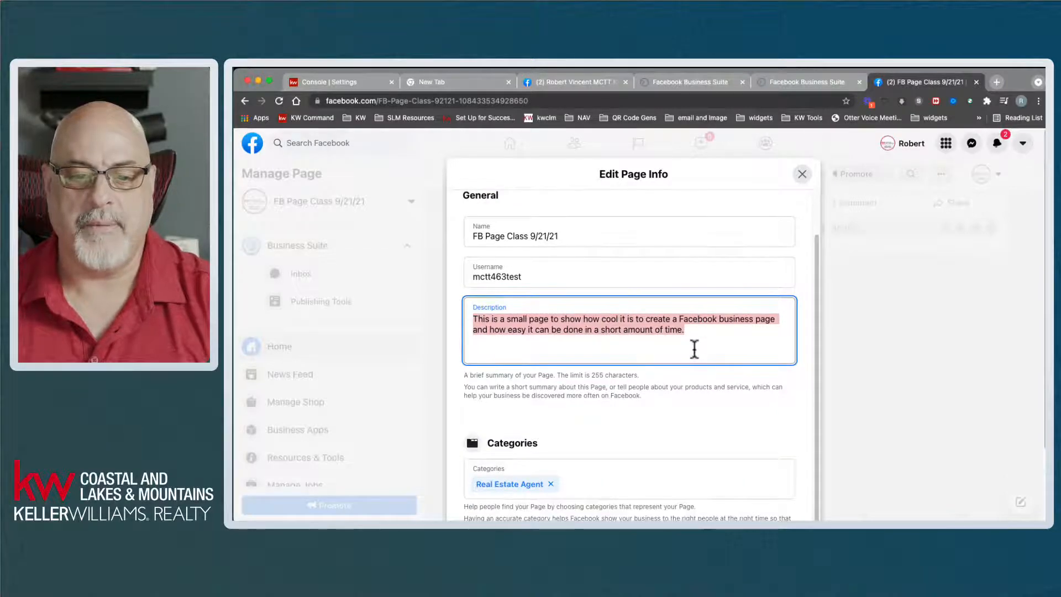
pyautogui.scroll(-2, 694, 349)
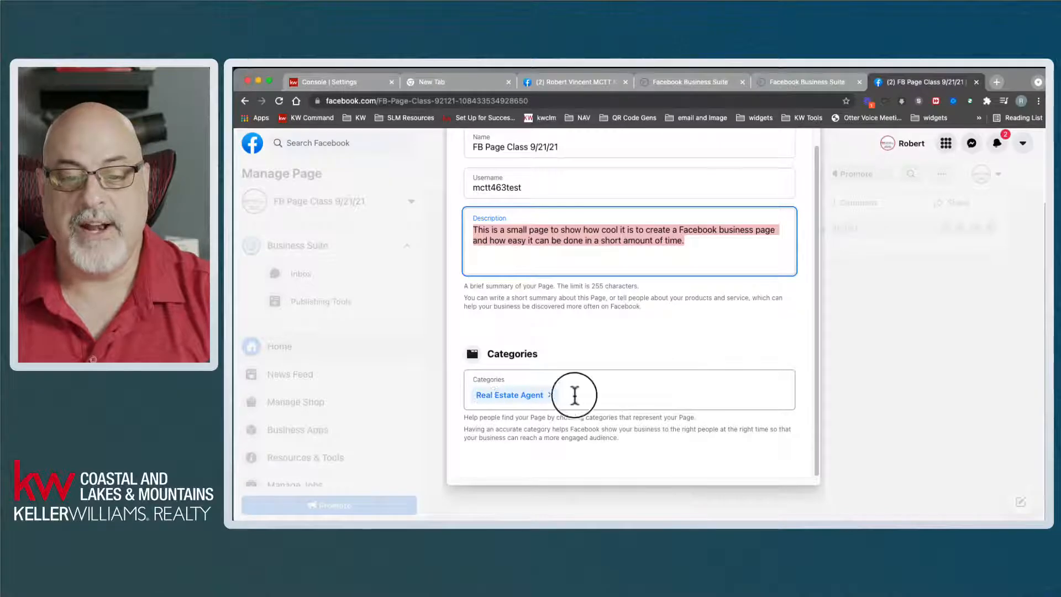
# - Add Real Estate Company as a second page category alongside Real Estate Agent
pyautogui.click(575, 396)
pyautogui.write('real e')
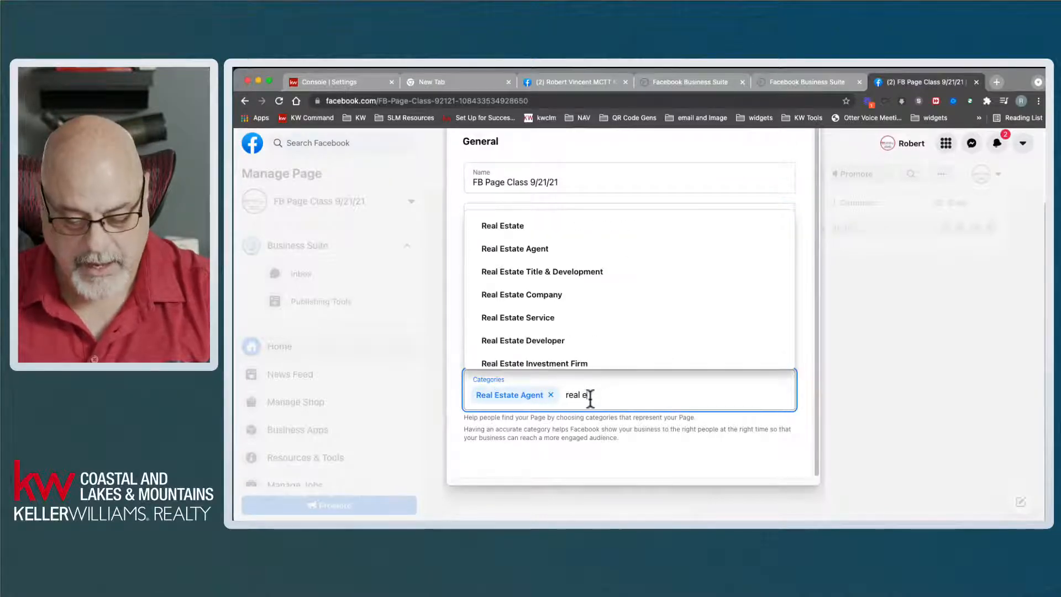
pyautogui.write('stat')
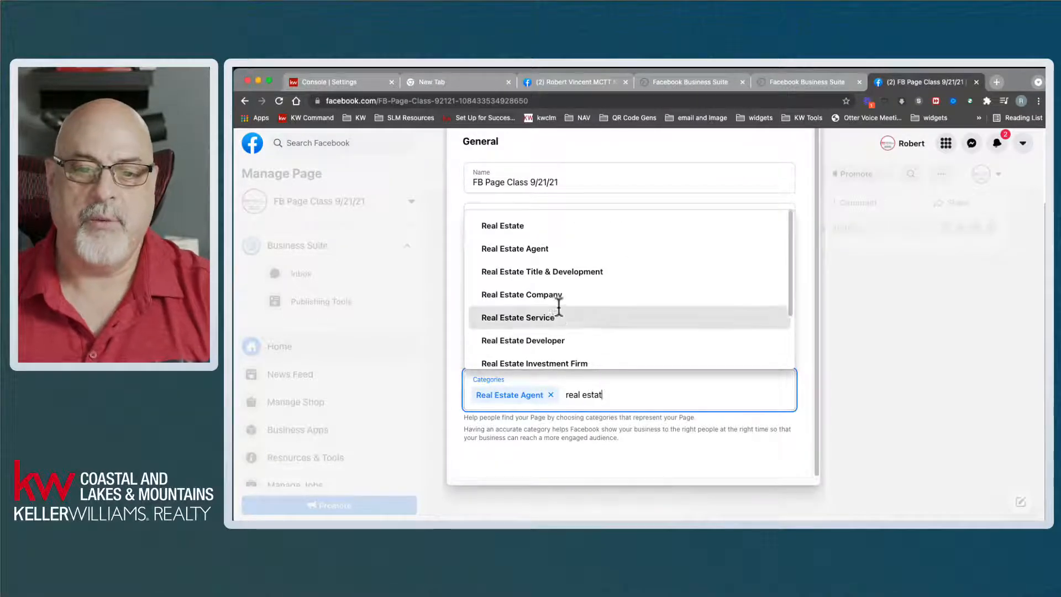
pyautogui.write('e')
pyautogui.click(544, 226)
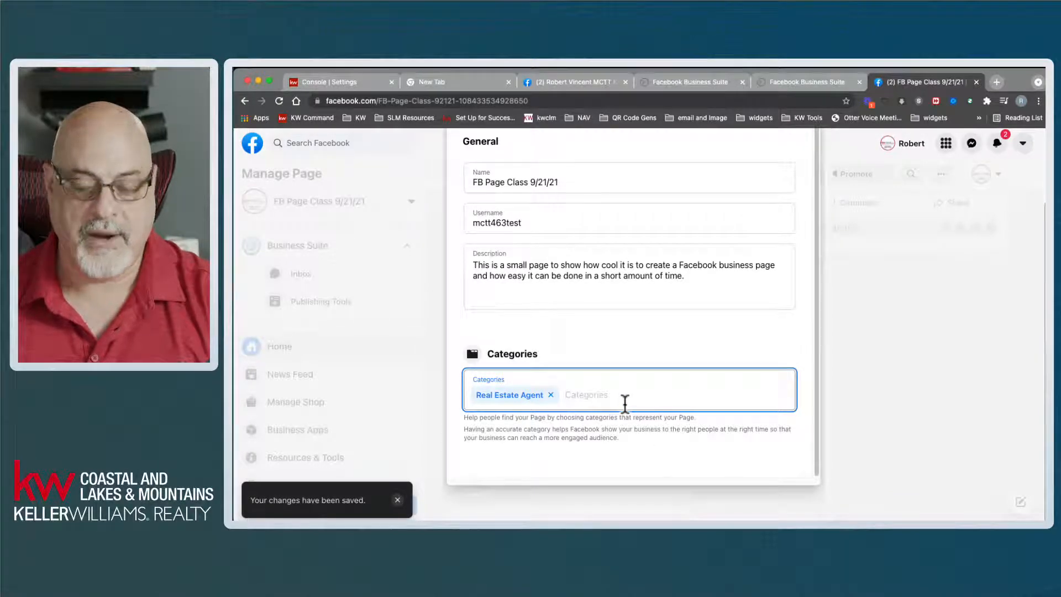
pyautogui.write('real')
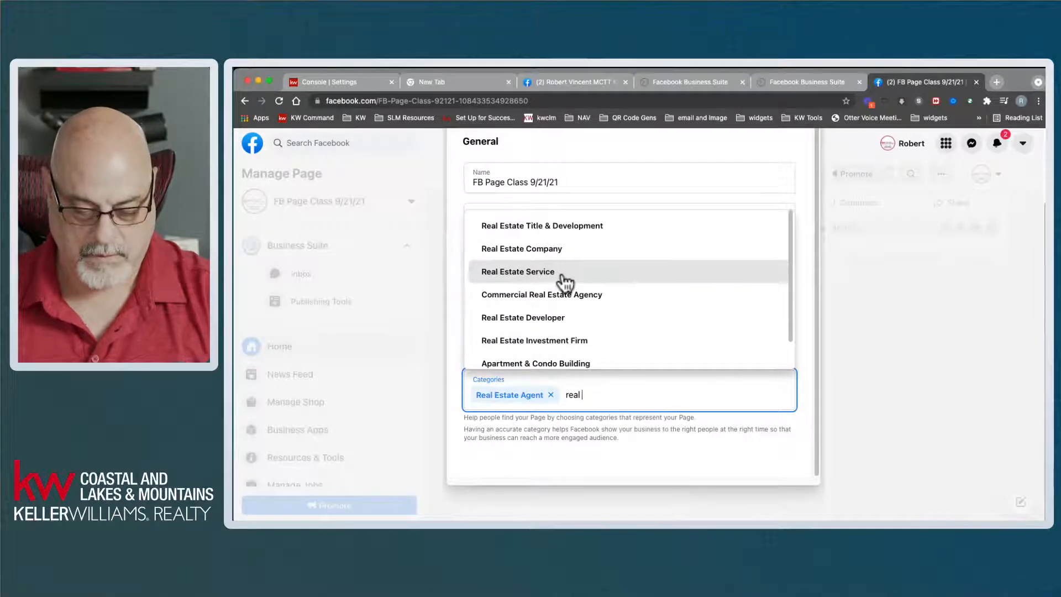
pyautogui.write(' esta')
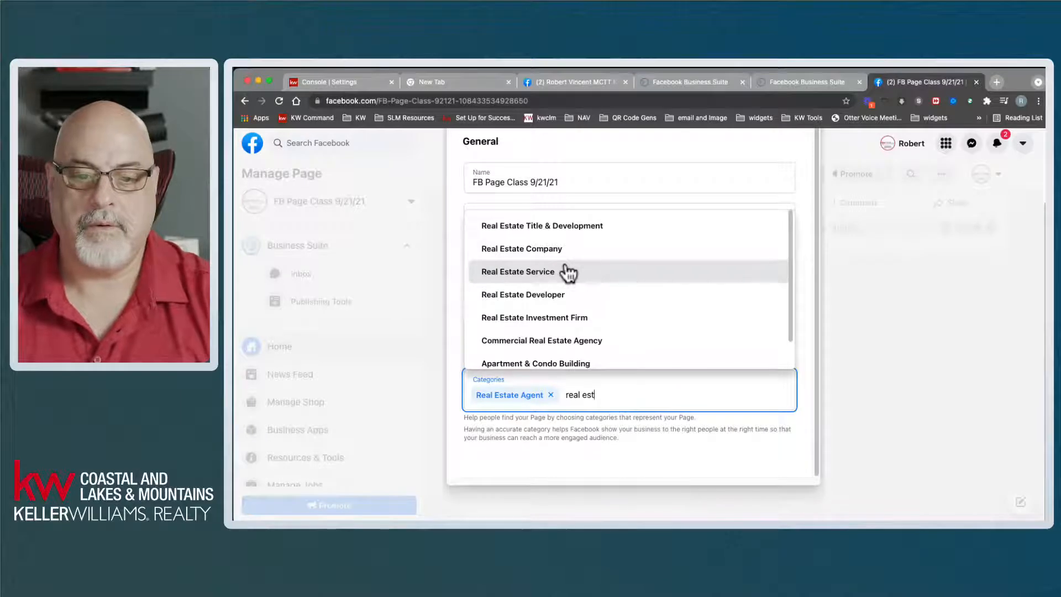
pyautogui.write('te')
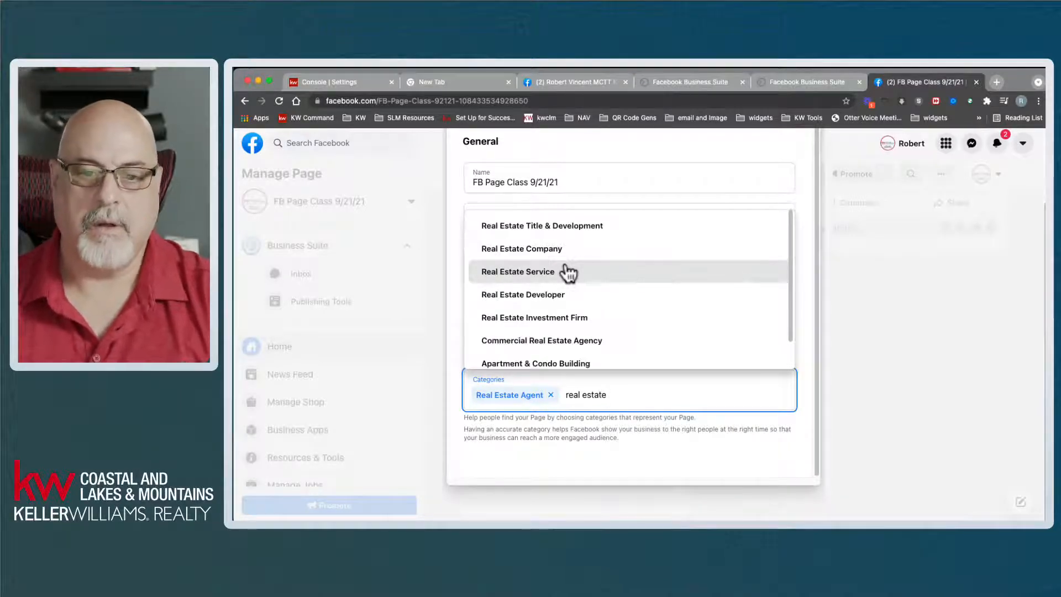
pyautogui.scroll(-1, 620, 309)
pyautogui.scroll(1, 623, 309)
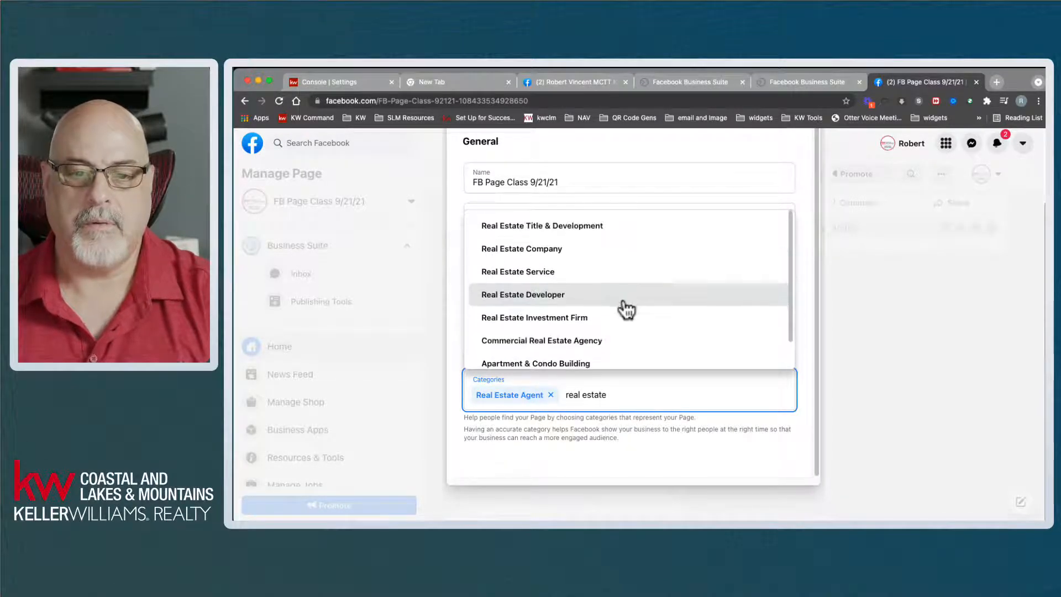
pyautogui.click(551, 250)
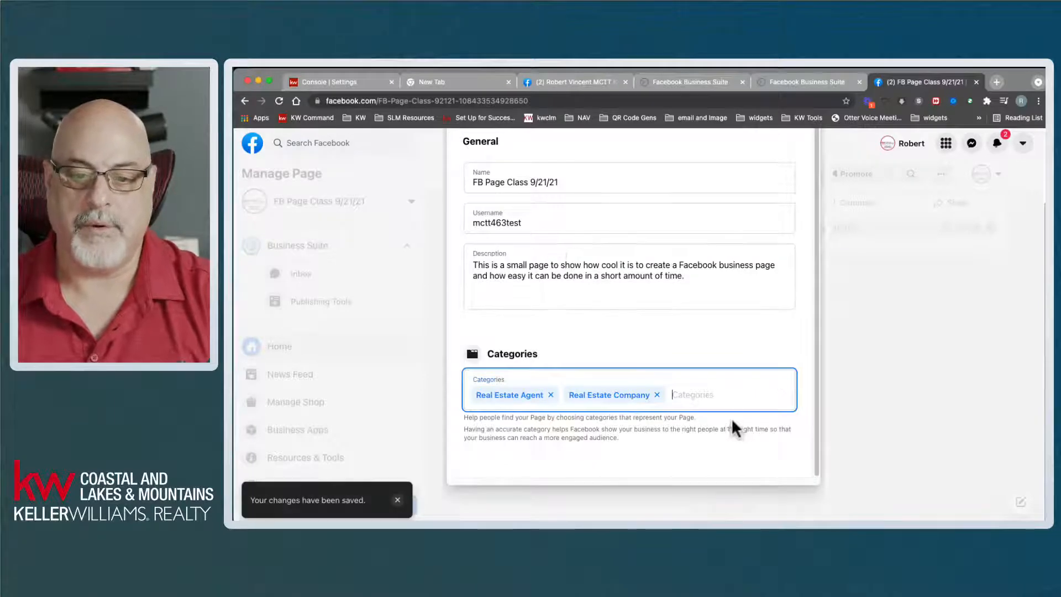
pyautogui.click(704, 440)
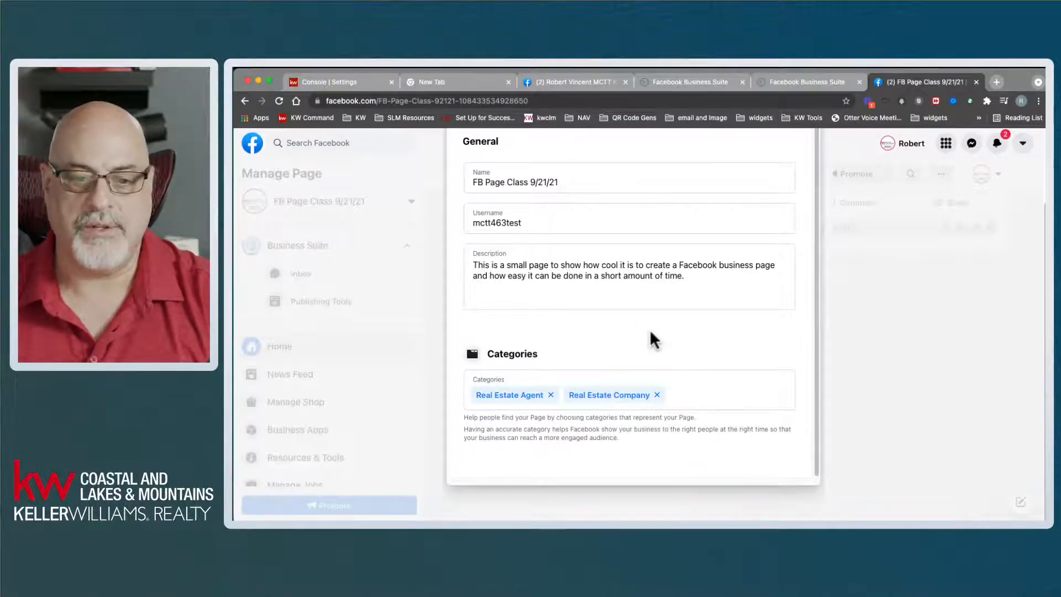
pyautogui.scroll(1, 649, 329)
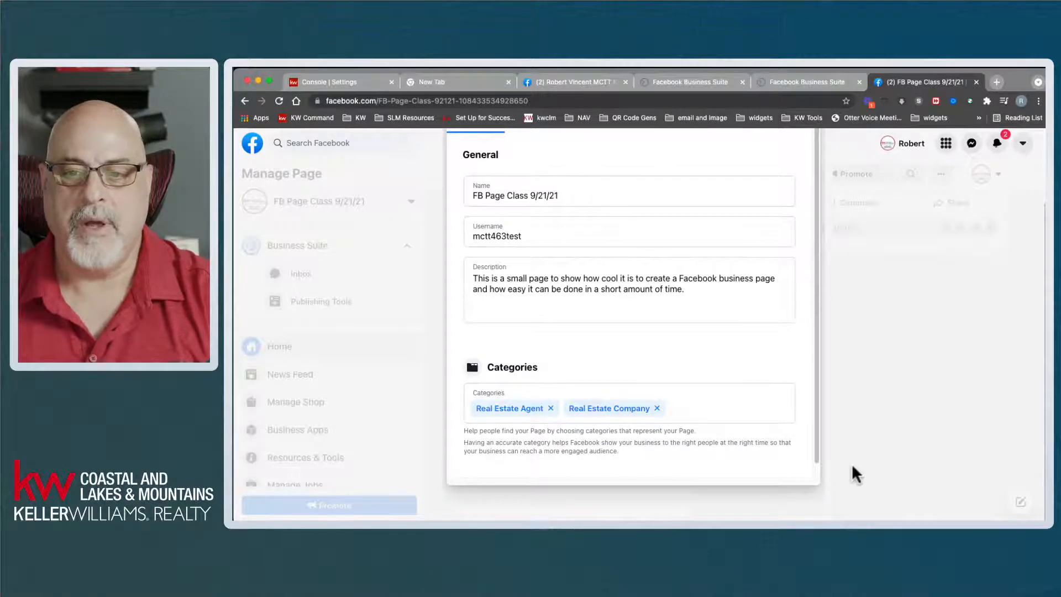
pyautogui.scroll(3, 853, 472)
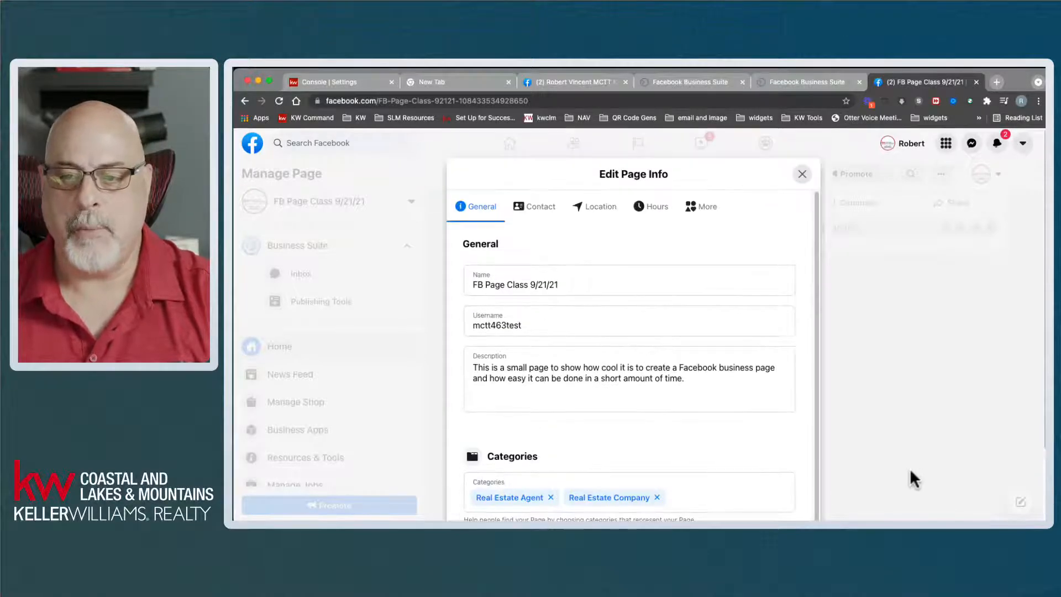
# - Set the contact phone country code to United States (+1) and enter the page's phone number
pyautogui.click(547, 209)
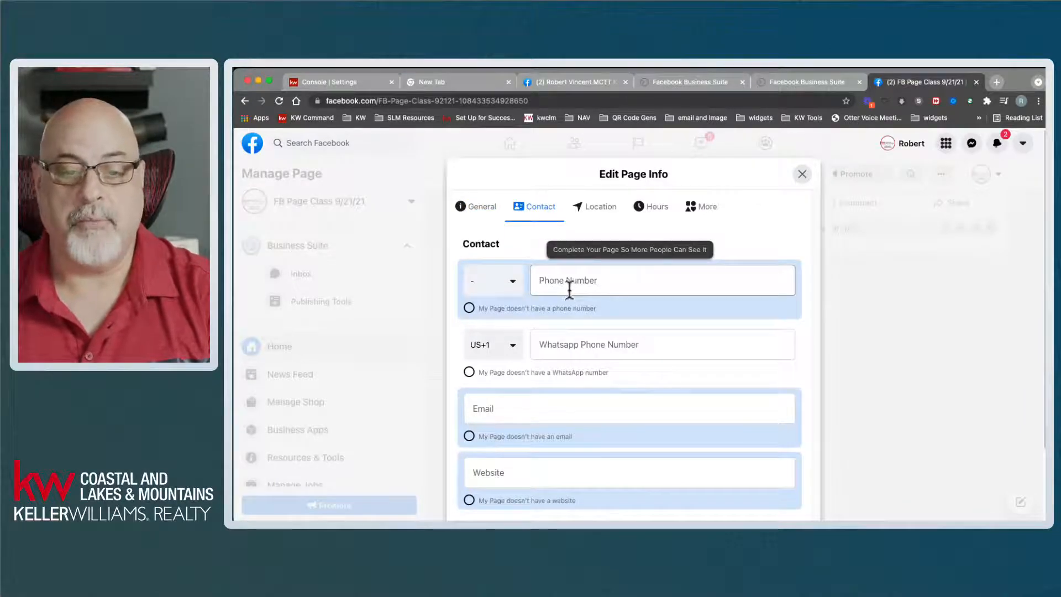
pyautogui.click(514, 284)
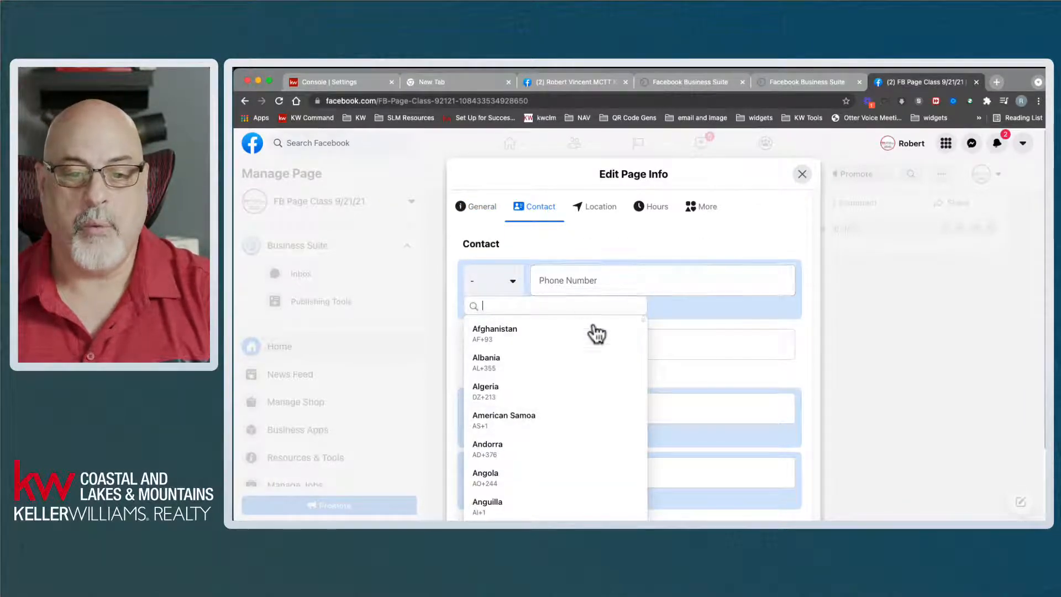
pyautogui.click(631, 275)
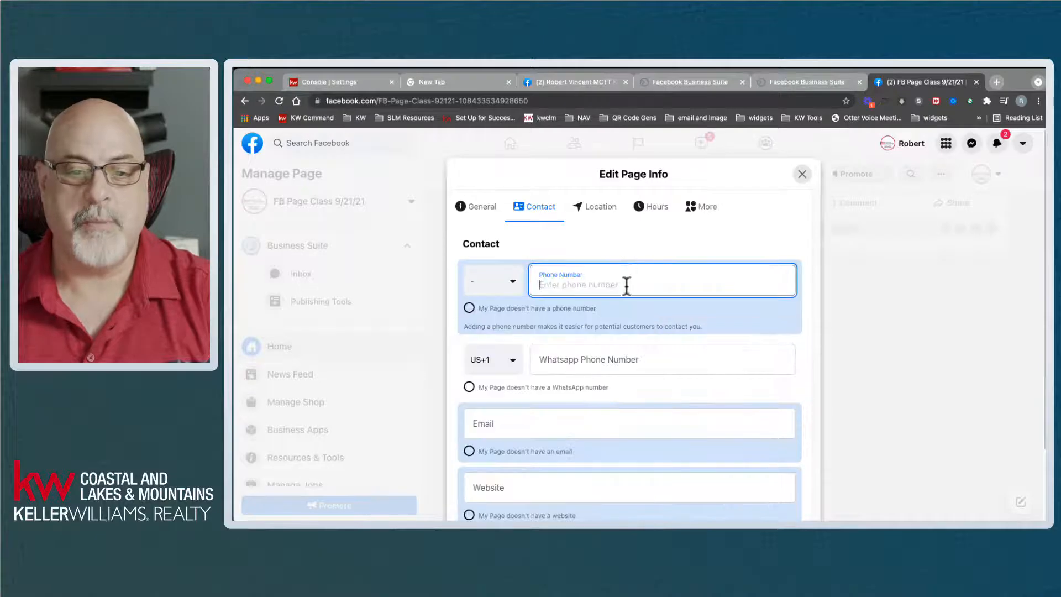
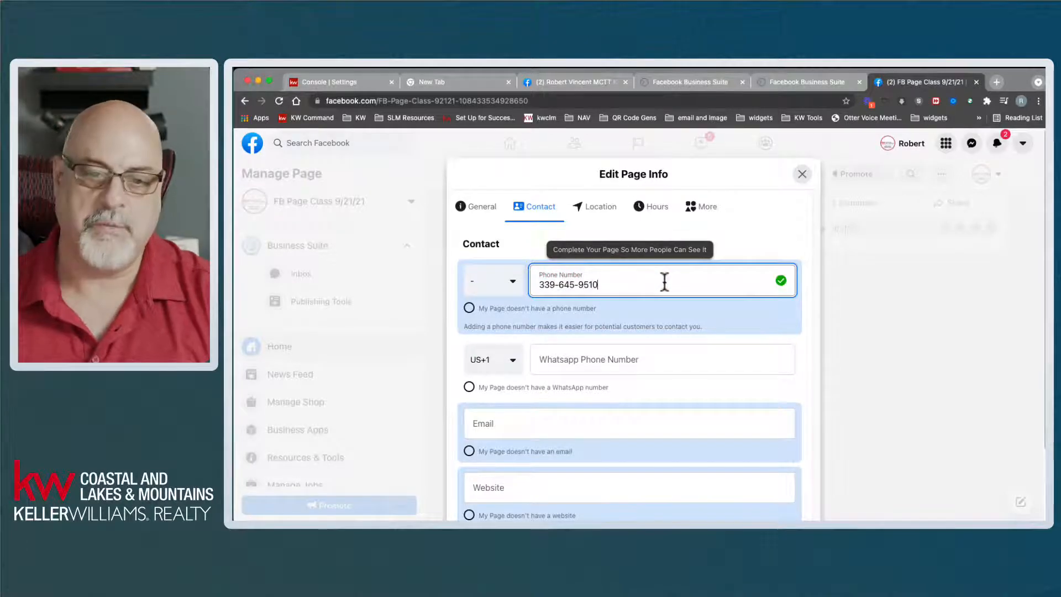
pyautogui.click(498, 285)
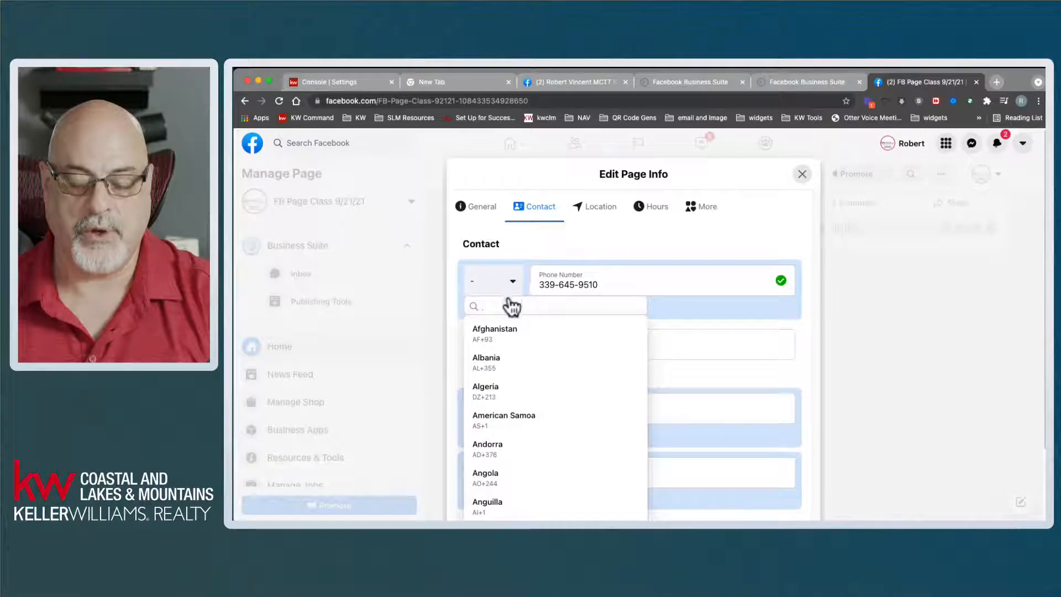
pyautogui.write('united')
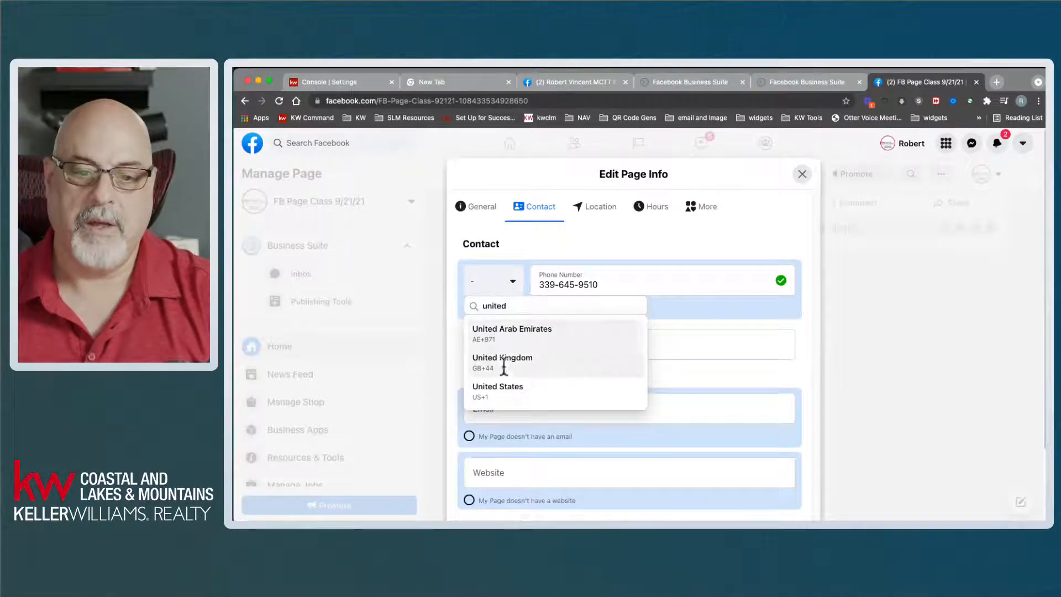
pyautogui.click(508, 393)
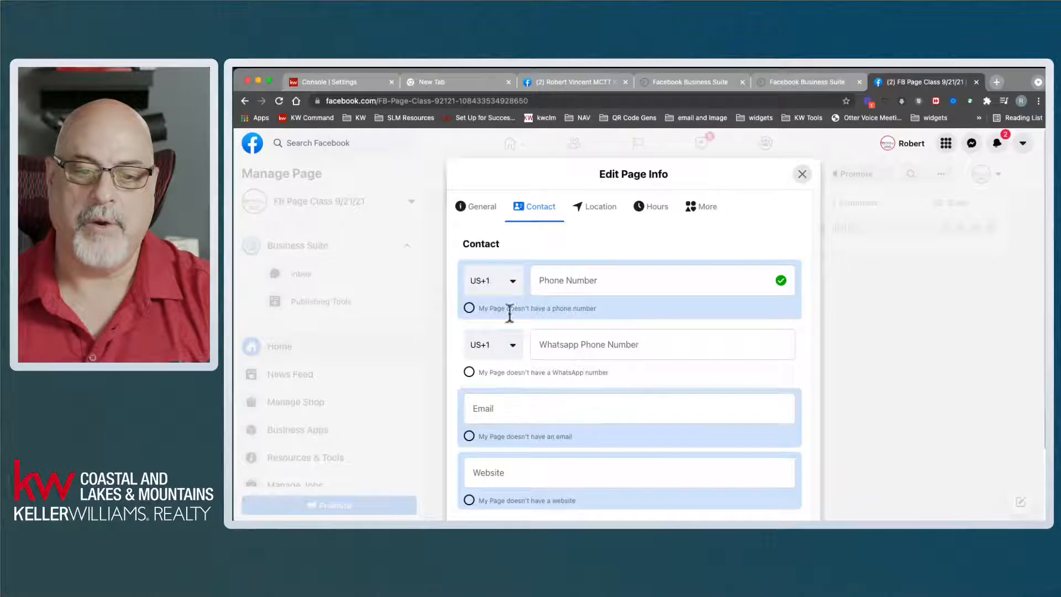
pyautogui.click(585, 278)
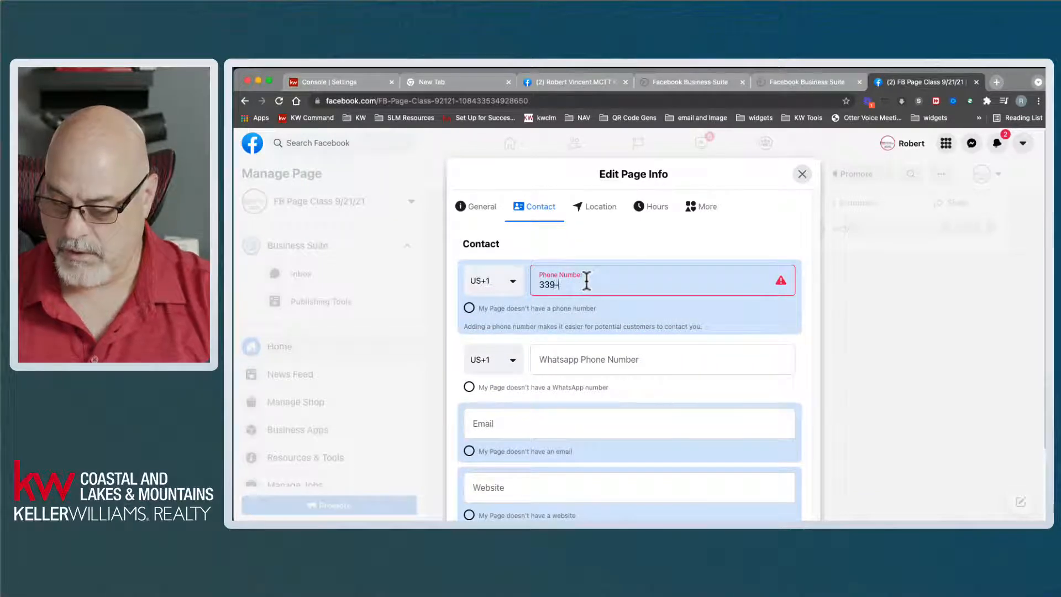
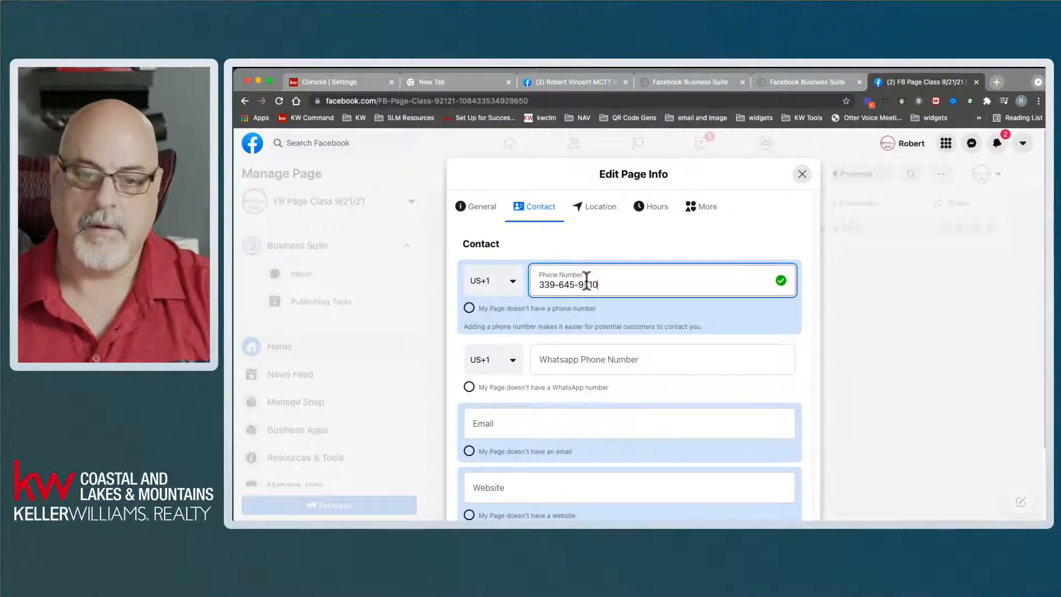
pyautogui.click(605, 362)
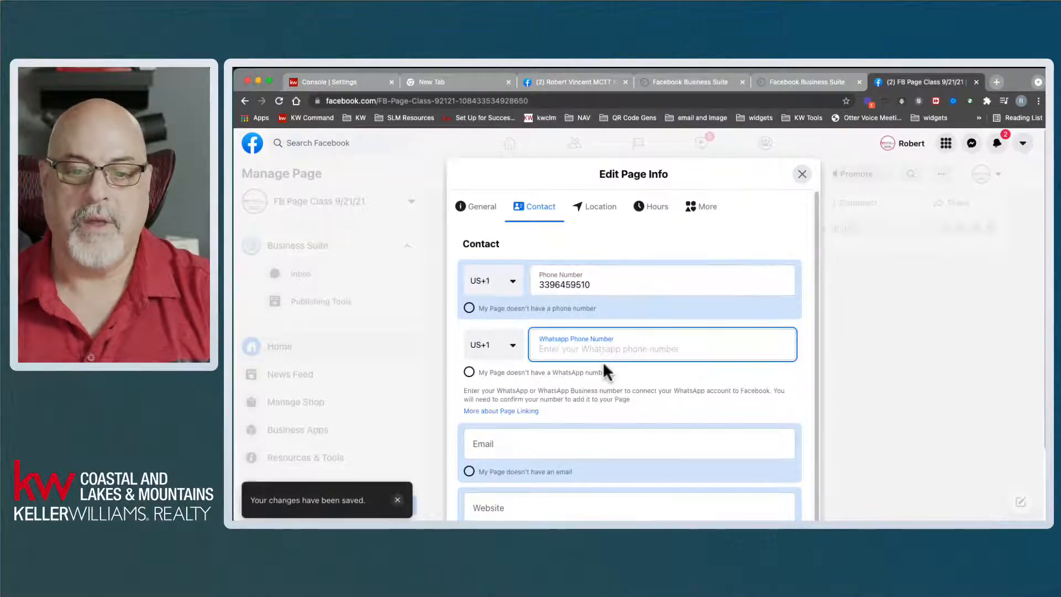
# - Mark the page as having no WhatsApp number and disconnect its WhatsApp account
pyautogui.click(844, 353)
pyautogui.scroll(-1, 642, 398)
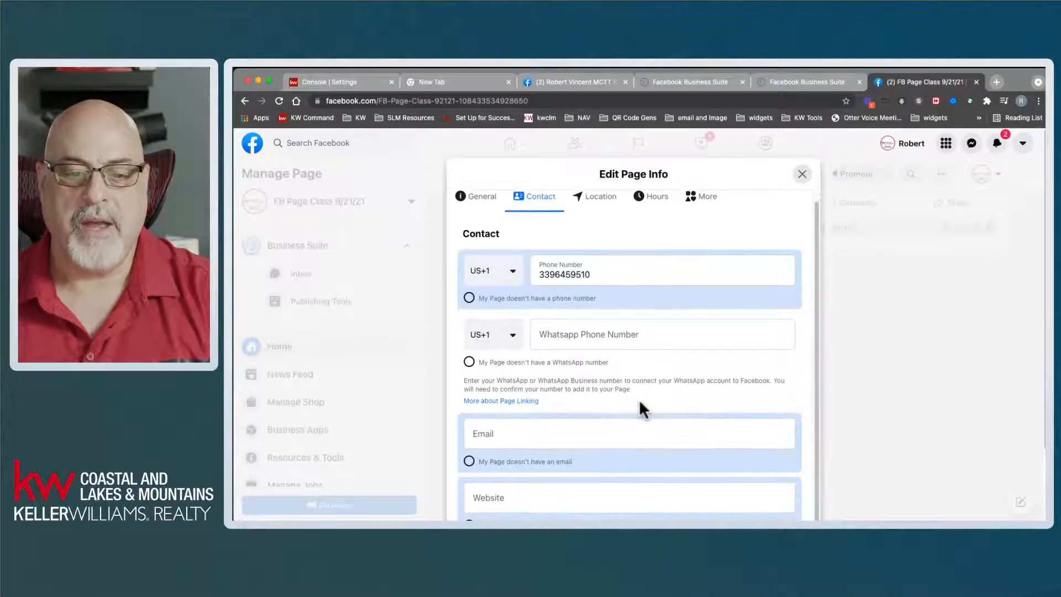
pyautogui.click(470, 373)
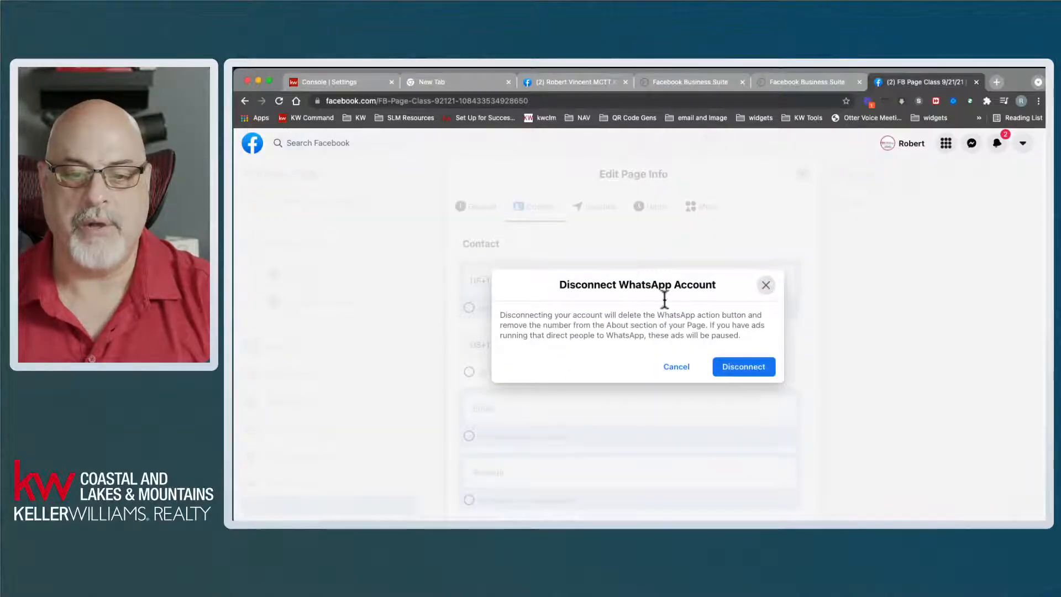
pyautogui.click(750, 369)
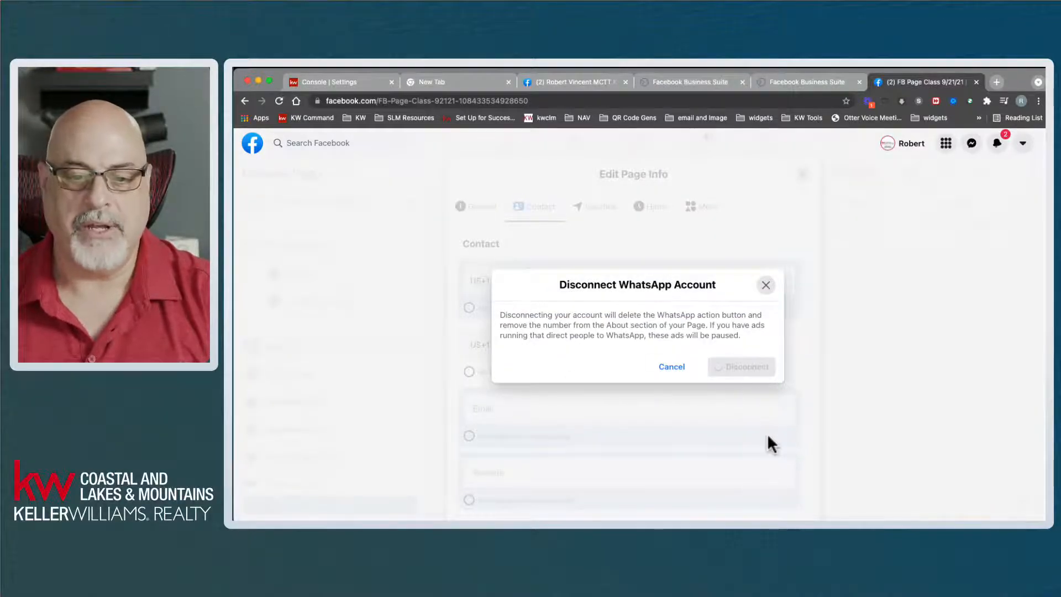
pyautogui.scroll(-3, 508, 406)
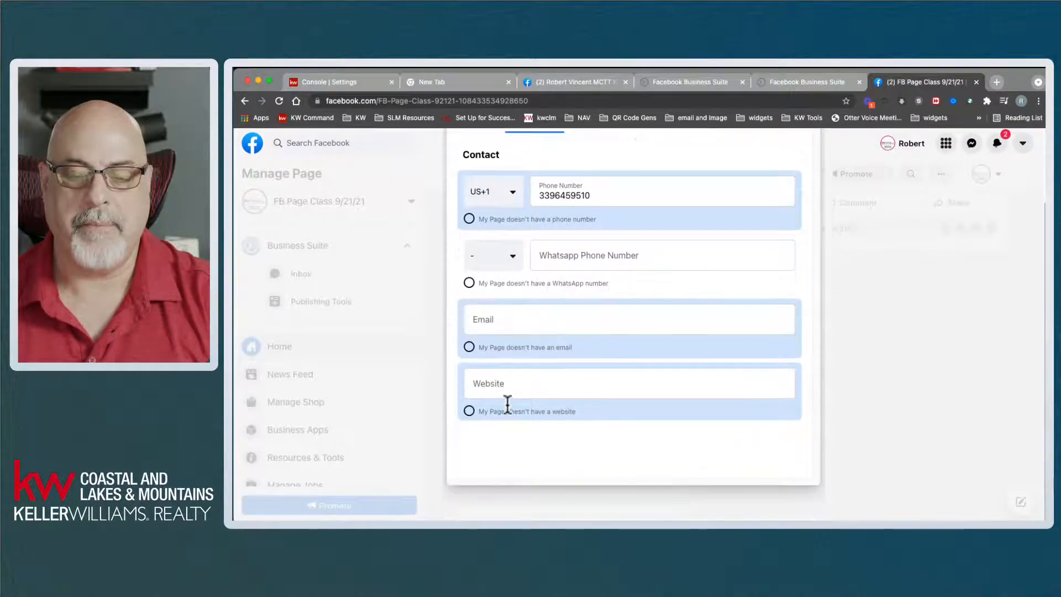
pyautogui.click(470, 282)
pyautogui.click(765, 375)
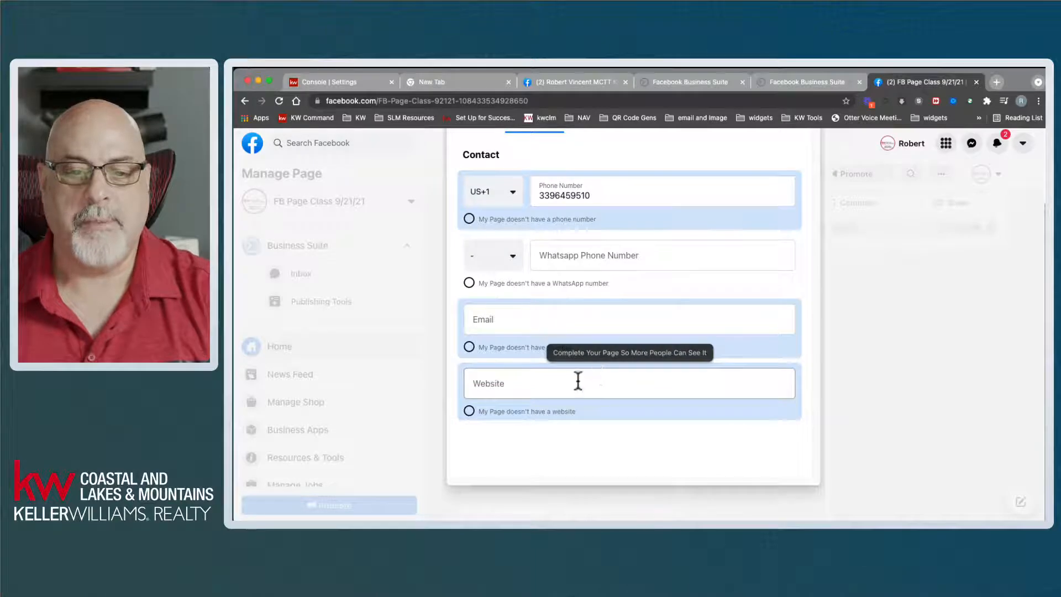
# - Enter the business email address in the page's contact details
pyautogui.click(520, 324)
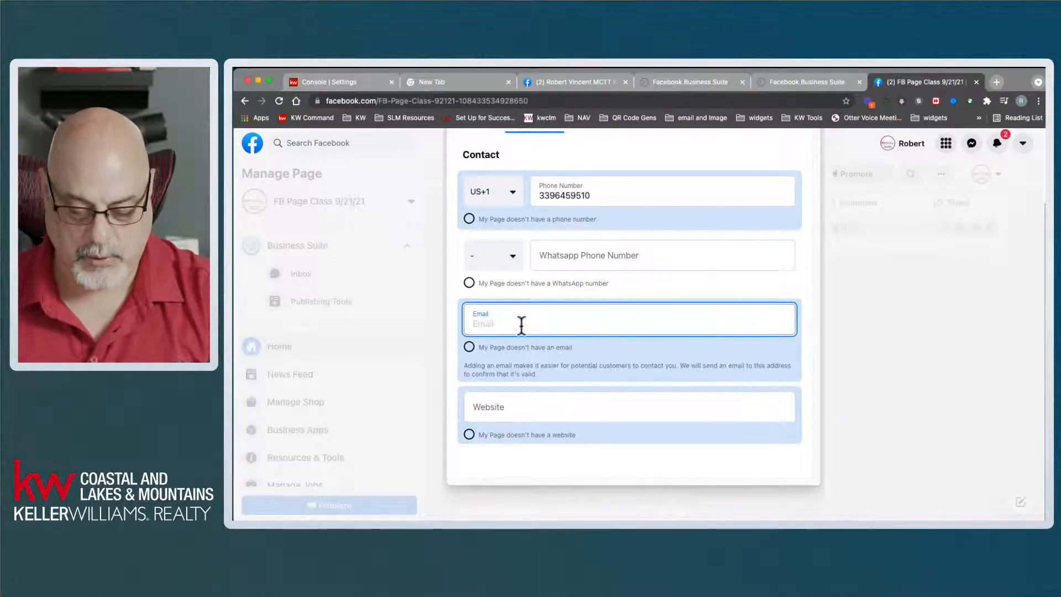
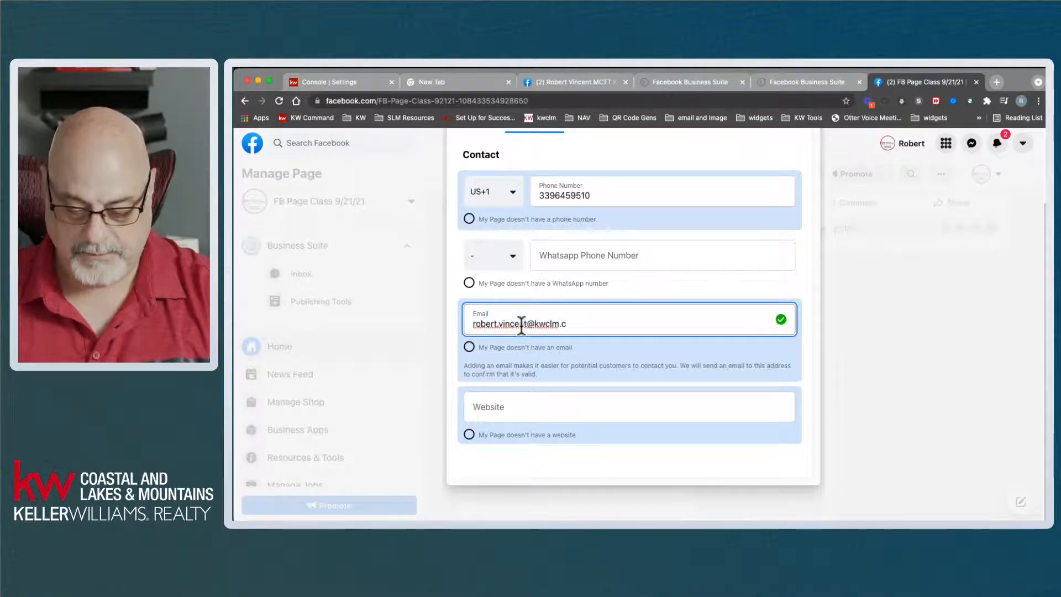
pyautogui.press('Tab')
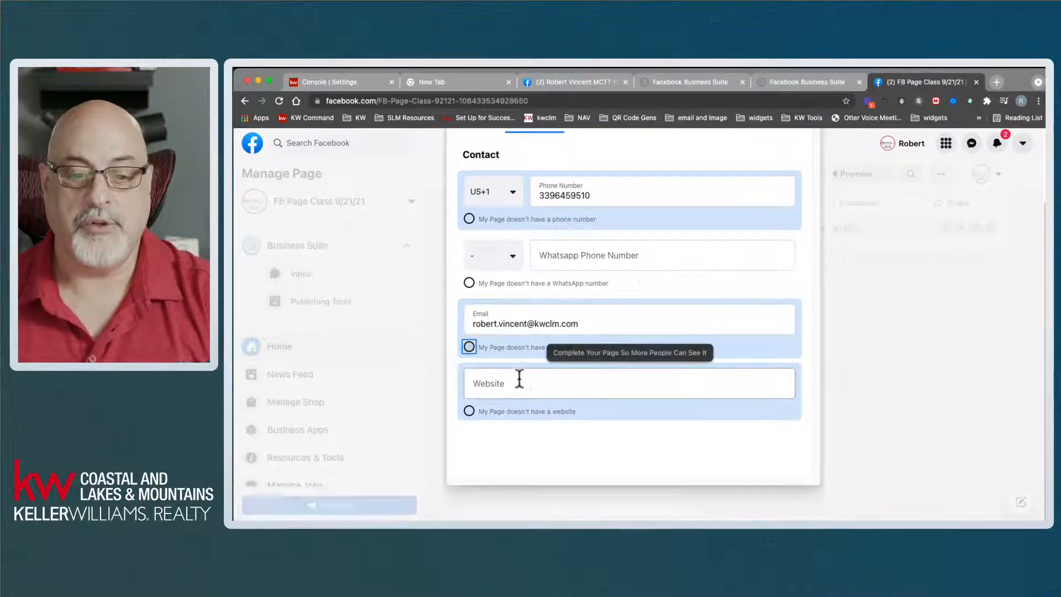
pyautogui.click(520, 379)
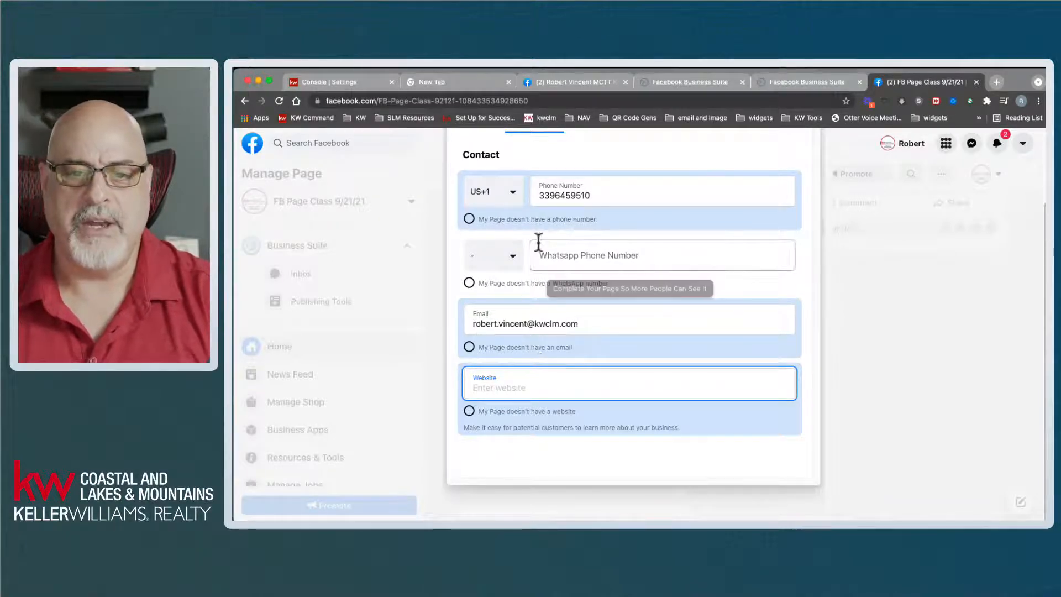
pyautogui.scroll(3, 666, 381)
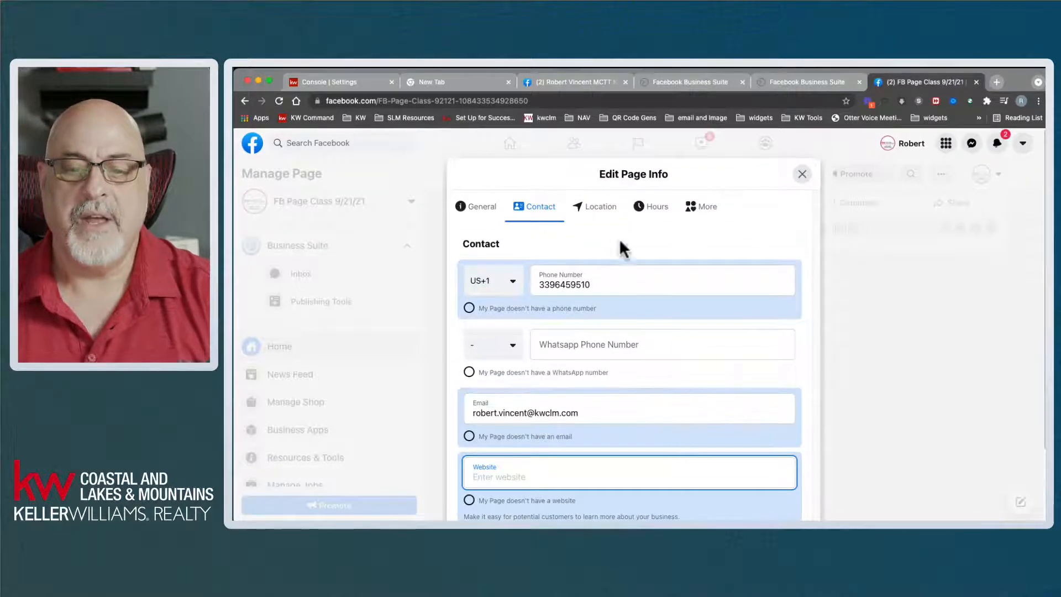
pyautogui.click(590, 209)
# - Fill the page location's street address, city and ZIP code from autofill and save them
pyautogui.click(565, 310)
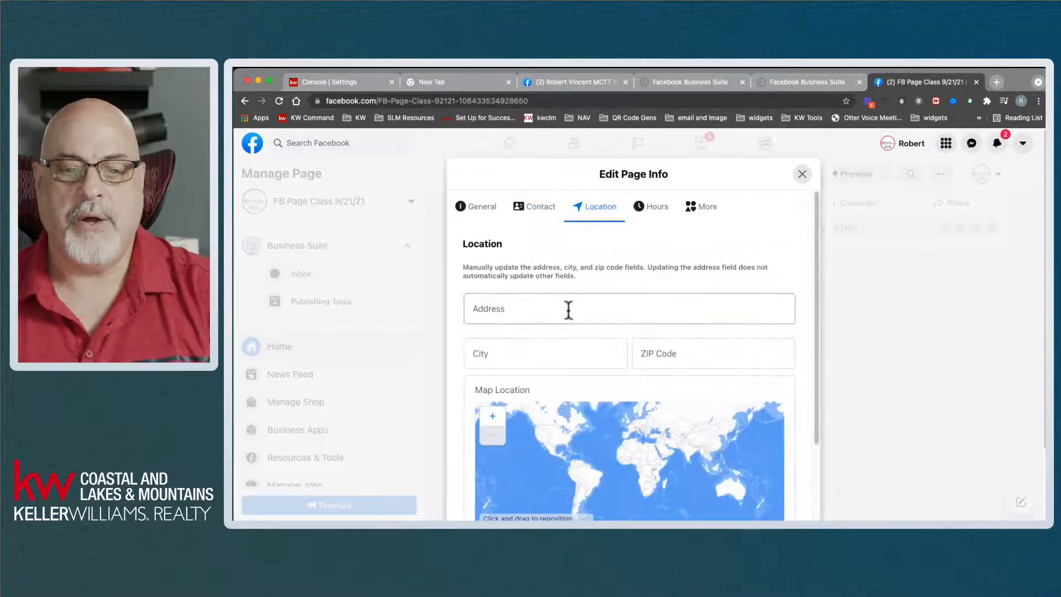
pyautogui.click(542, 333)
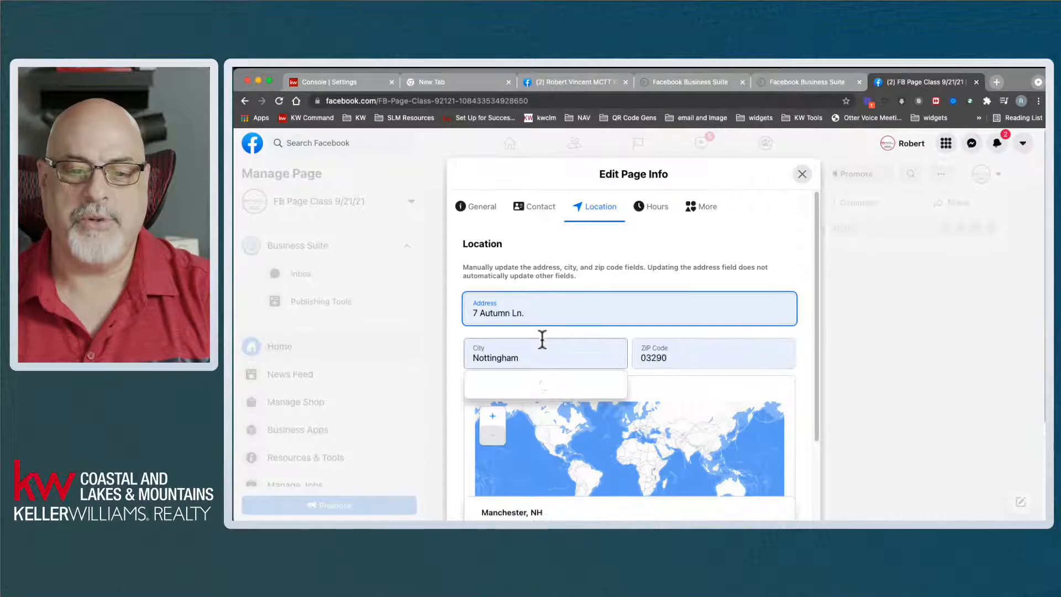
pyautogui.click(541, 356)
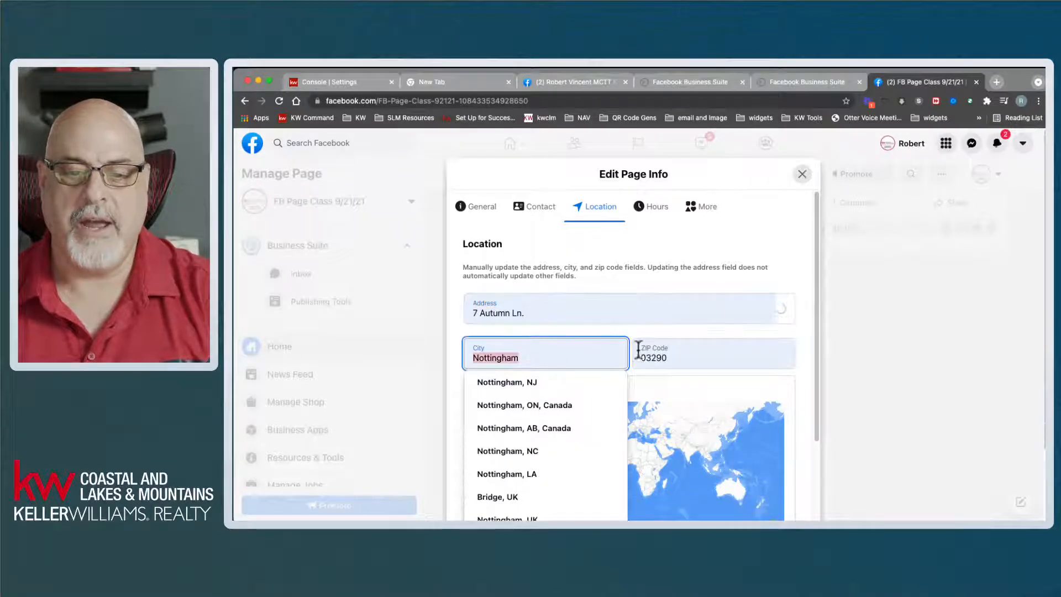
pyautogui.click(719, 350)
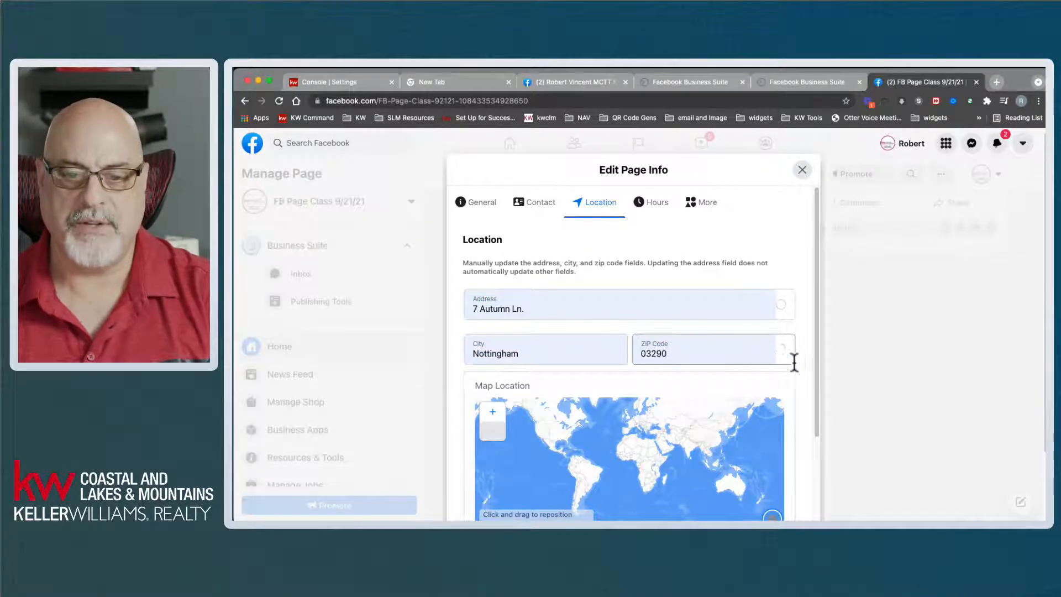
pyautogui.click(748, 356)
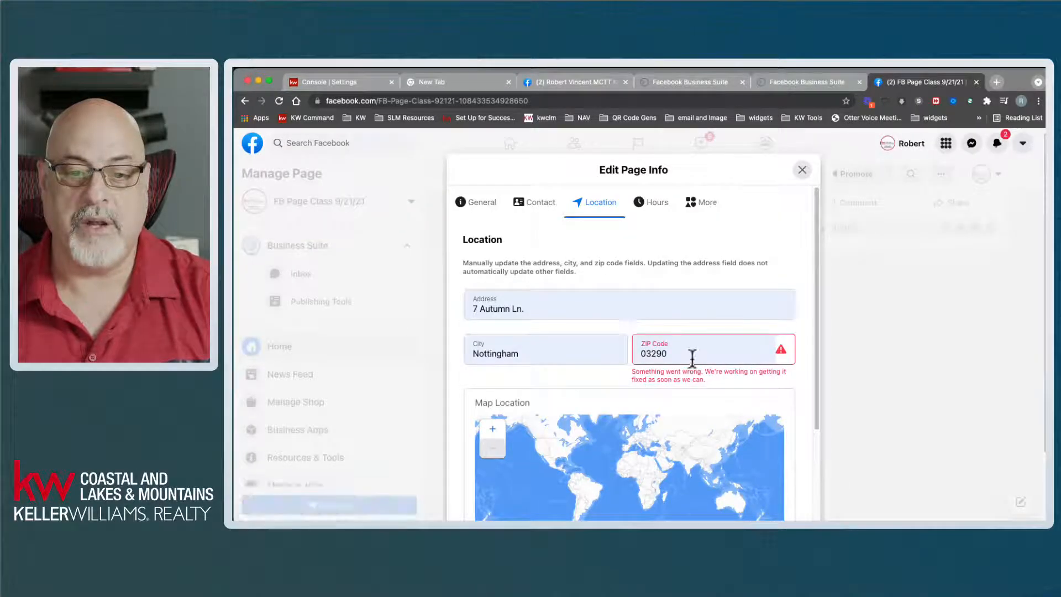
pyautogui.click(693, 358)
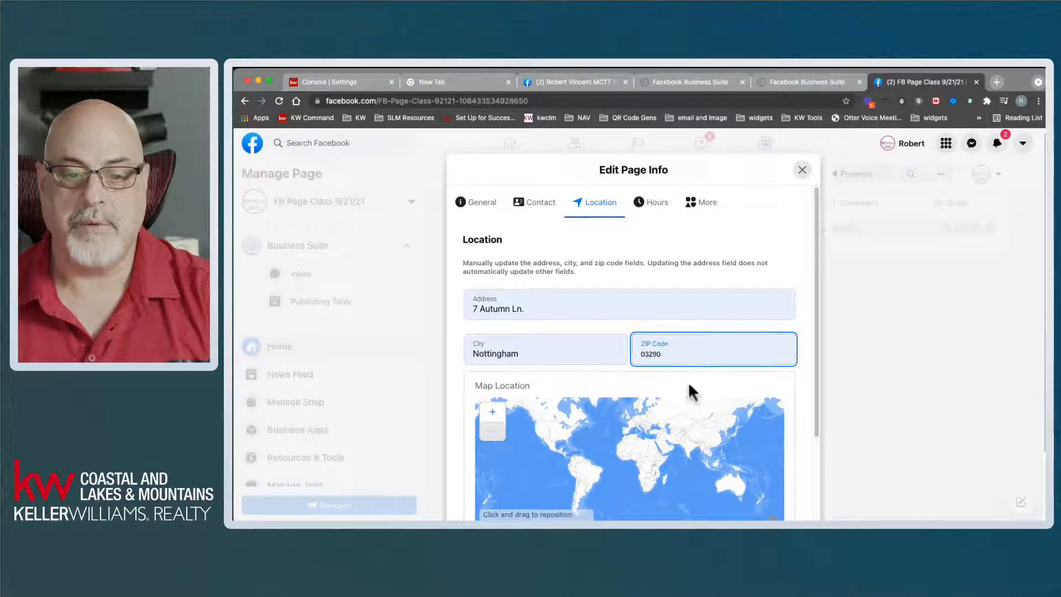
pyautogui.click(813, 364)
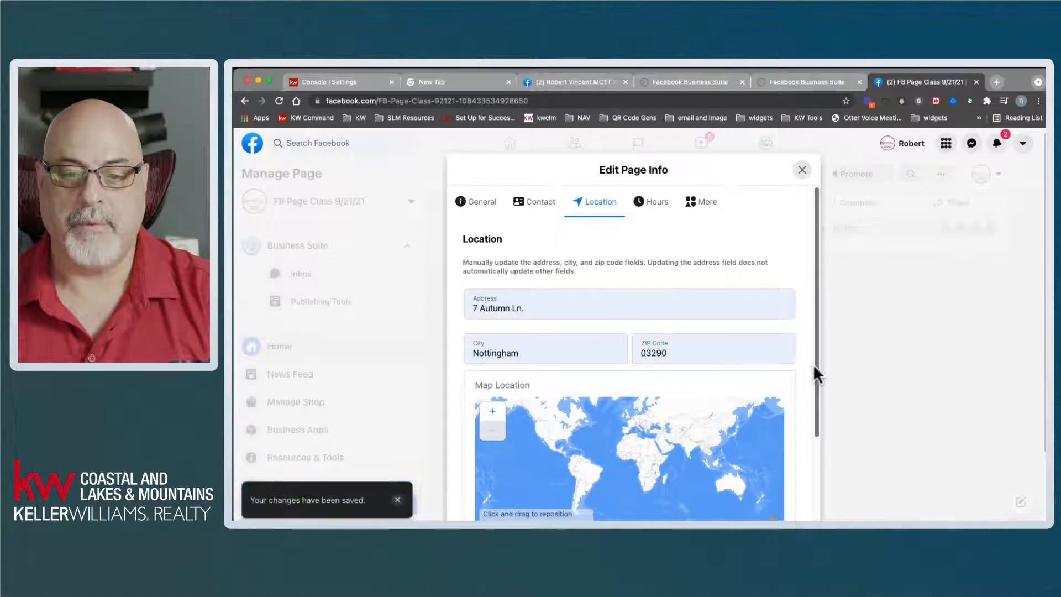
pyautogui.moveTo(814, 366); pyautogui.dragTo(826, 457)
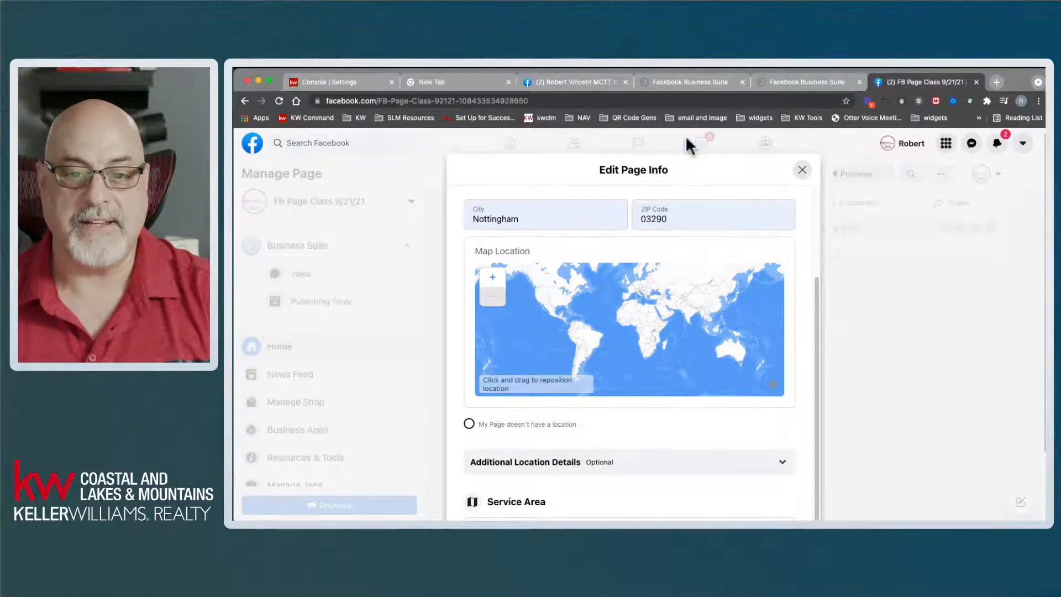
pyautogui.click(572, 82)
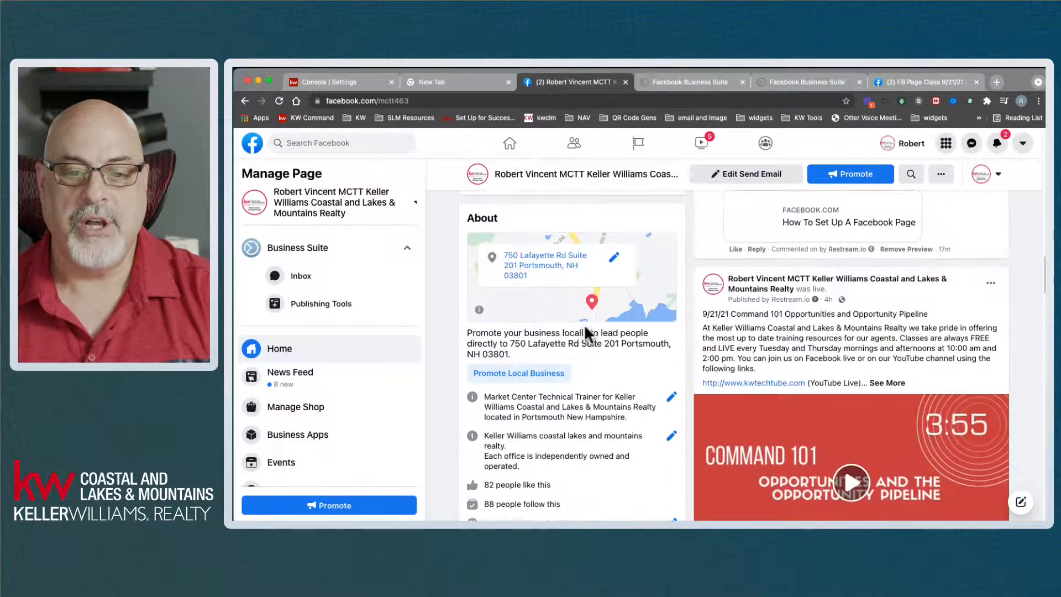
pyautogui.scroll(4, 585, 326)
pyautogui.scroll(-2, 612, 421)
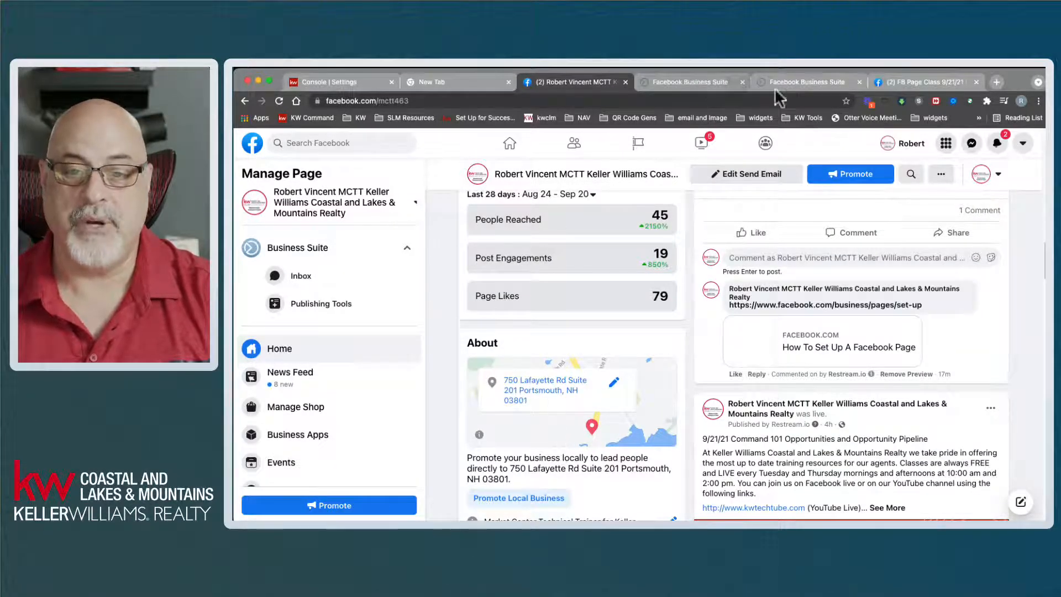
pyautogui.click(890, 83)
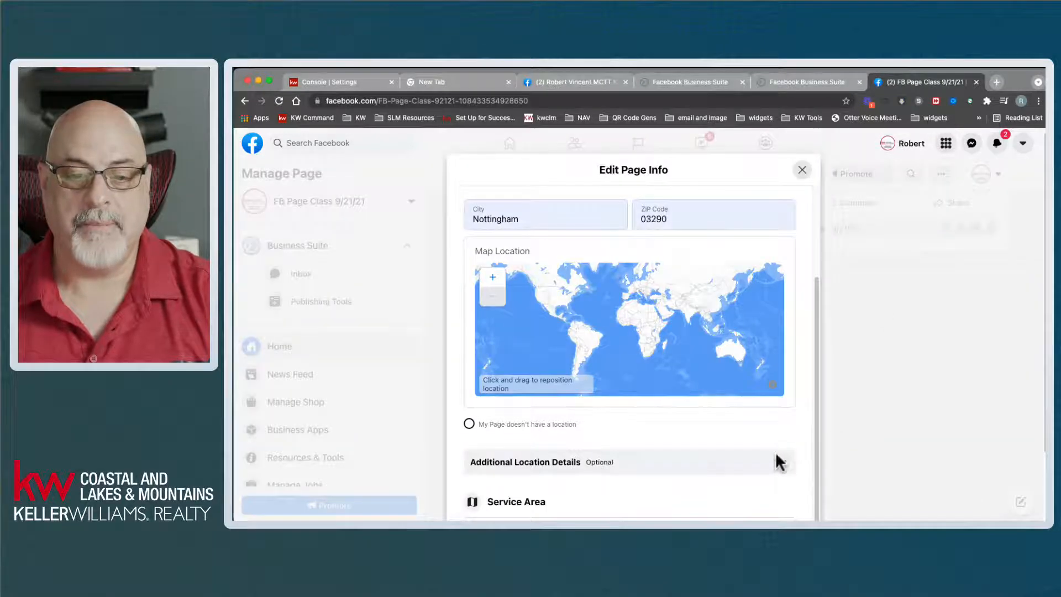
pyautogui.scroll(-2, 774, 458)
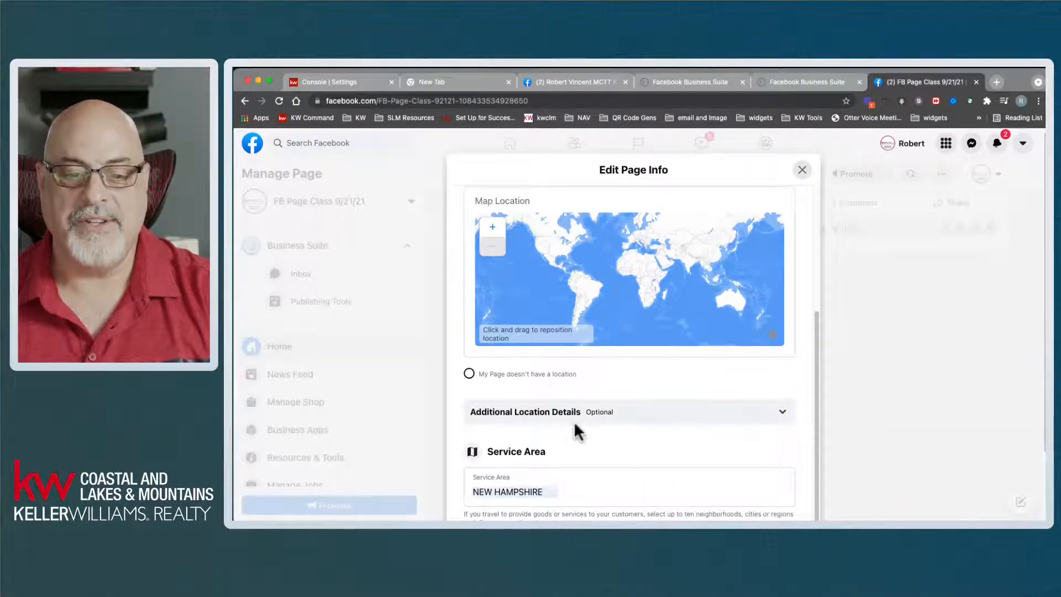
pyautogui.click(769, 422)
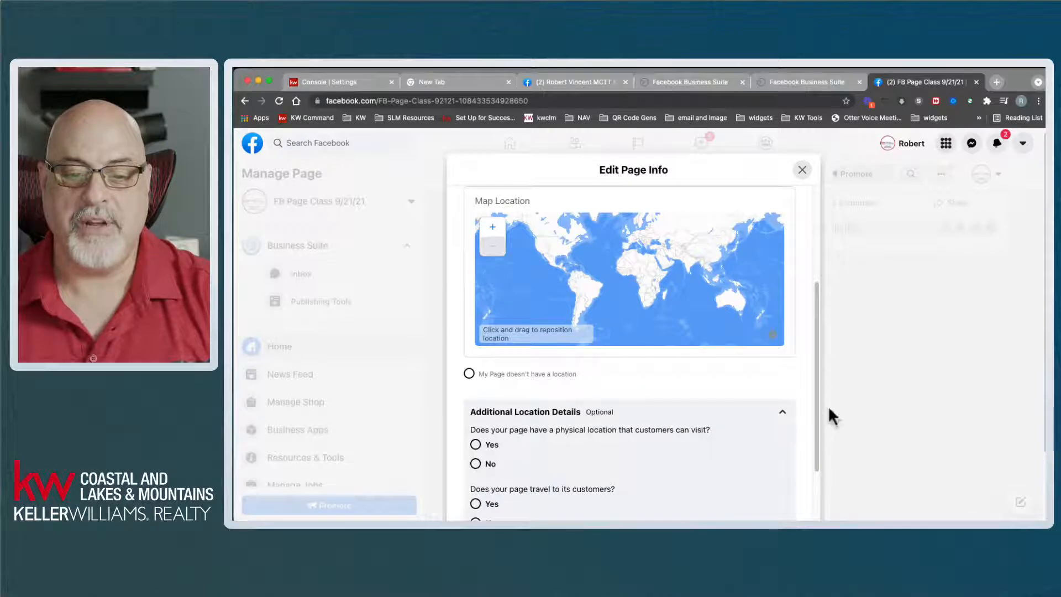
pyautogui.moveTo(822, 406); pyautogui.dragTo(824, 491)
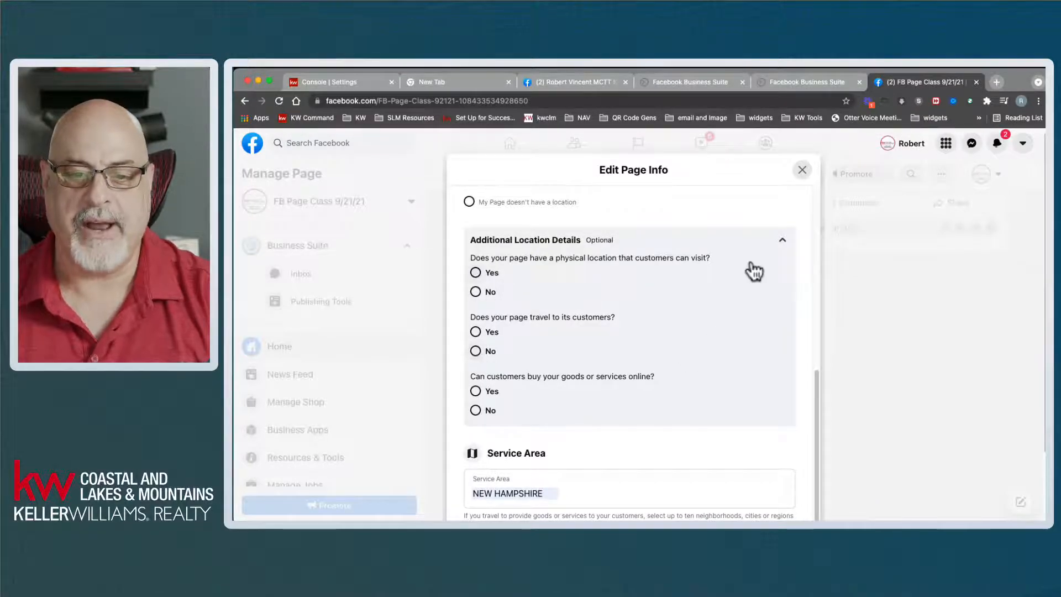
pyautogui.click(783, 239)
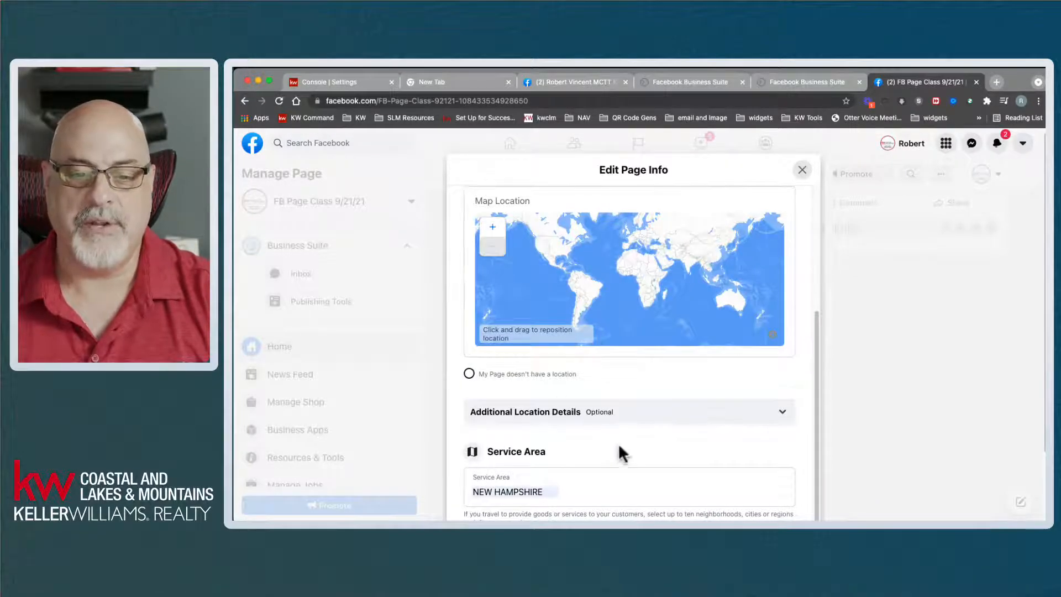
pyautogui.scroll(-3, 618, 442)
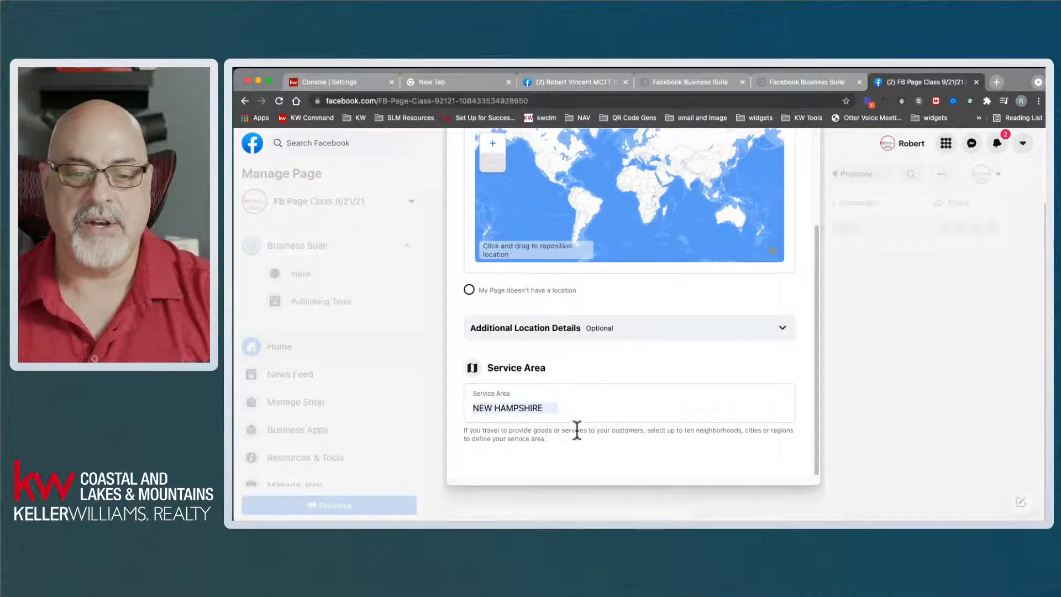
pyautogui.scroll(10, 574, 426)
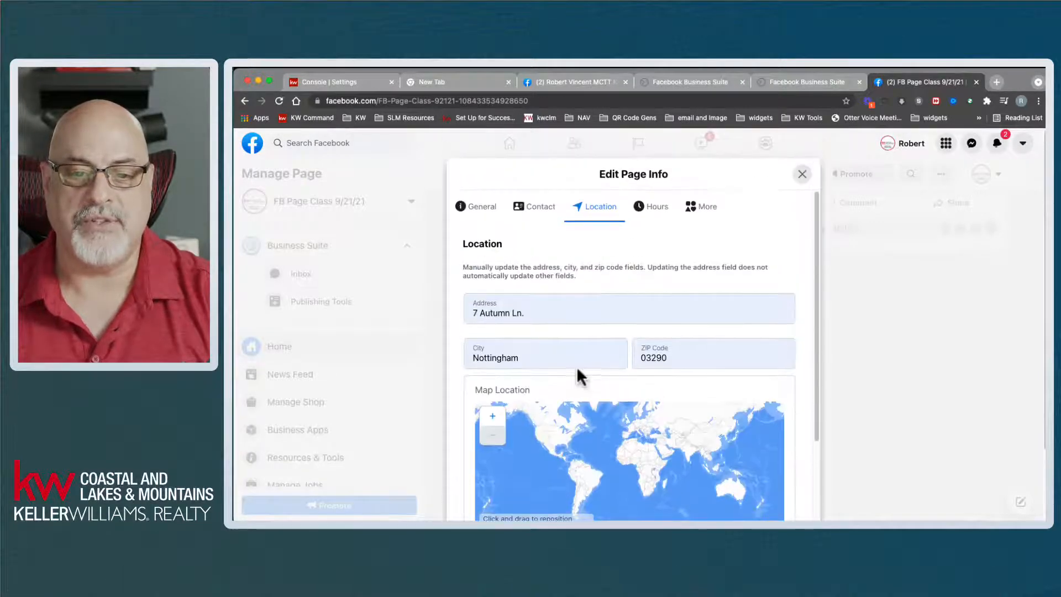
# - Compare the page's Hours section with the existing realty page's hours, leaving No Hours Available
pyautogui.click(660, 208)
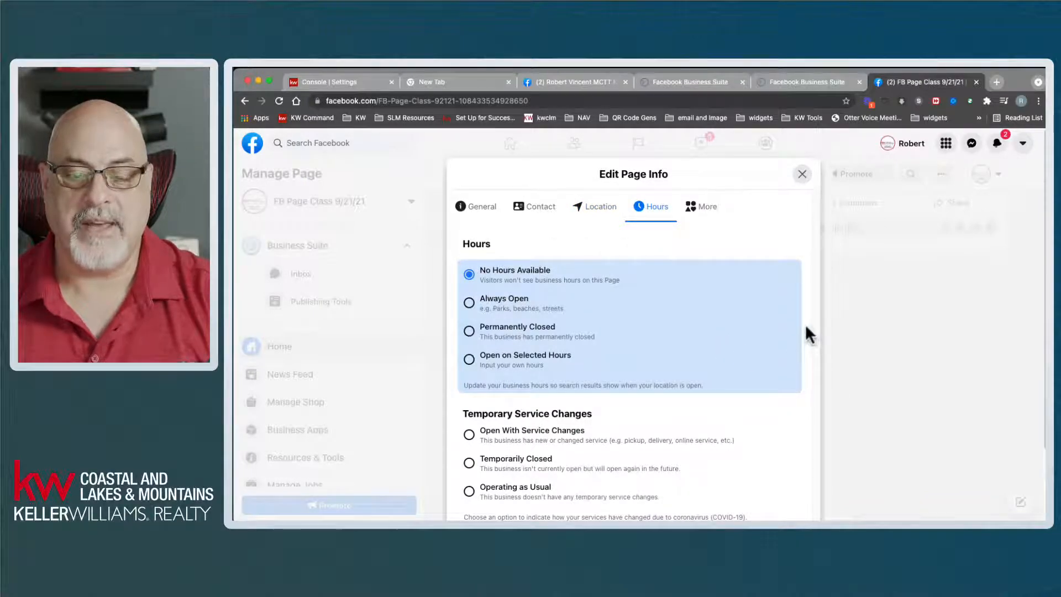
pyautogui.click(571, 81)
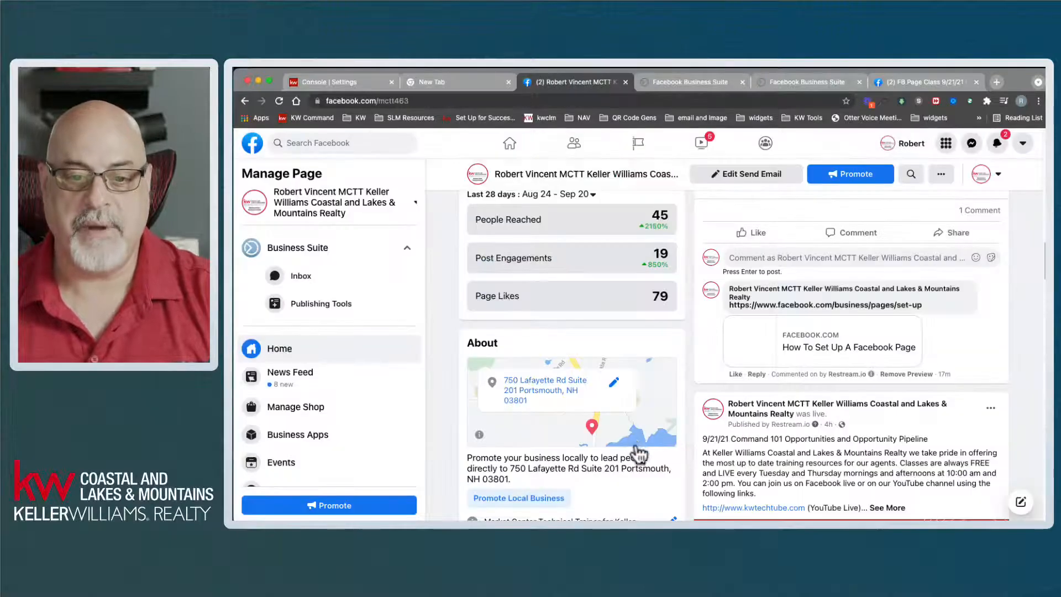
pyautogui.scroll(-10, 639, 453)
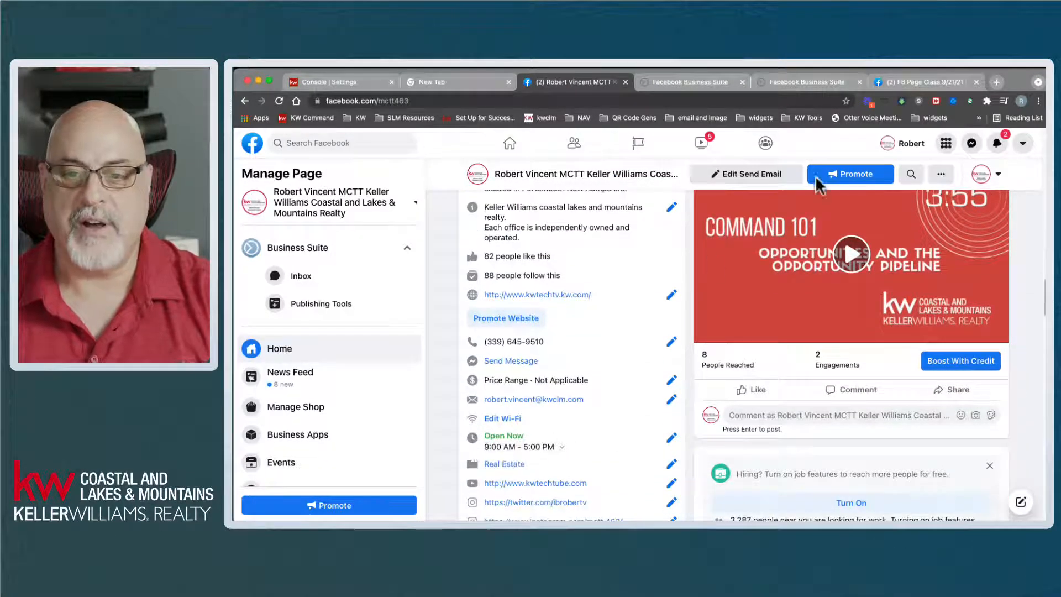
pyautogui.click(891, 82)
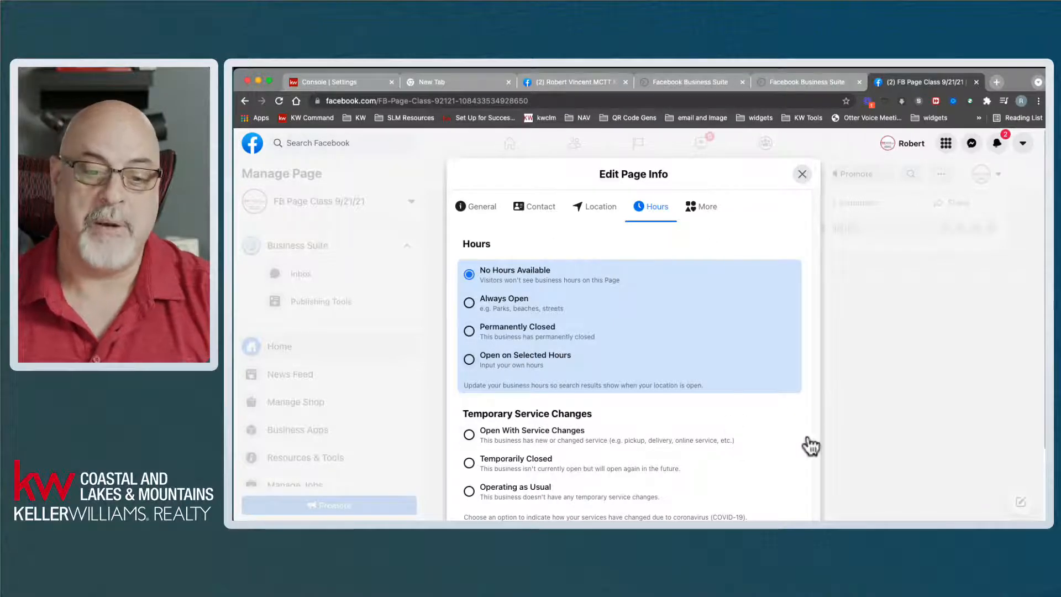
pyautogui.scroll(-3, 804, 437)
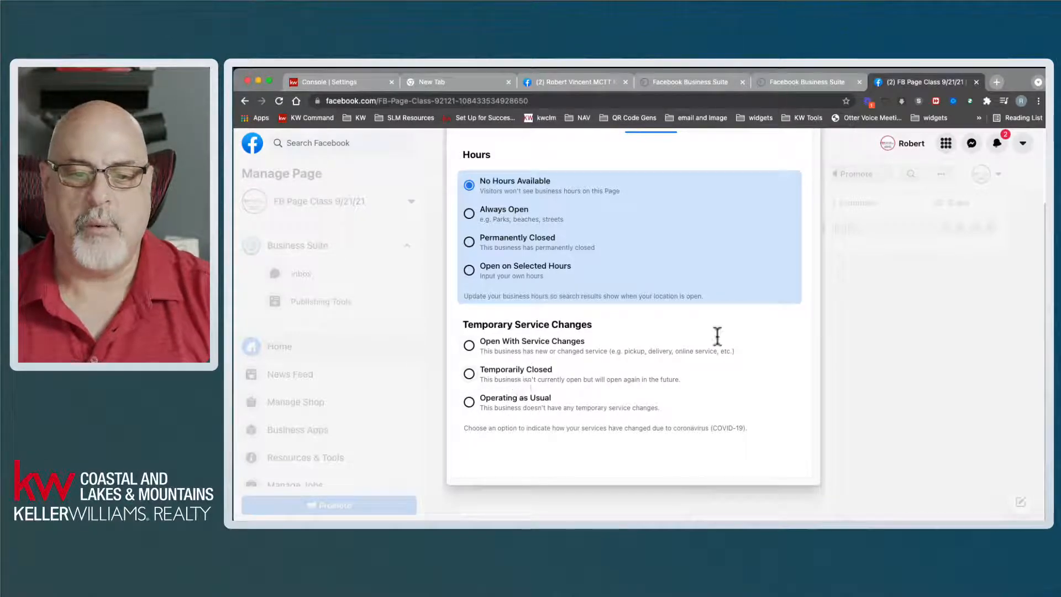
pyautogui.scroll(3, 786, 389)
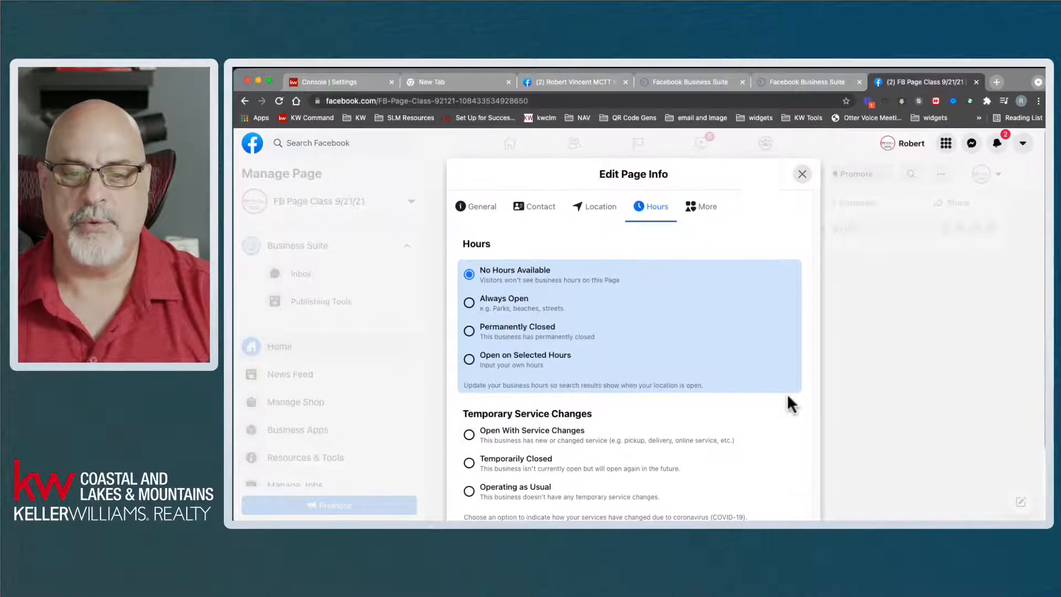
# - Review the More section's Privacy Policy, Impressum, Products and price range fields, leaving them unset
pyautogui.click(698, 209)
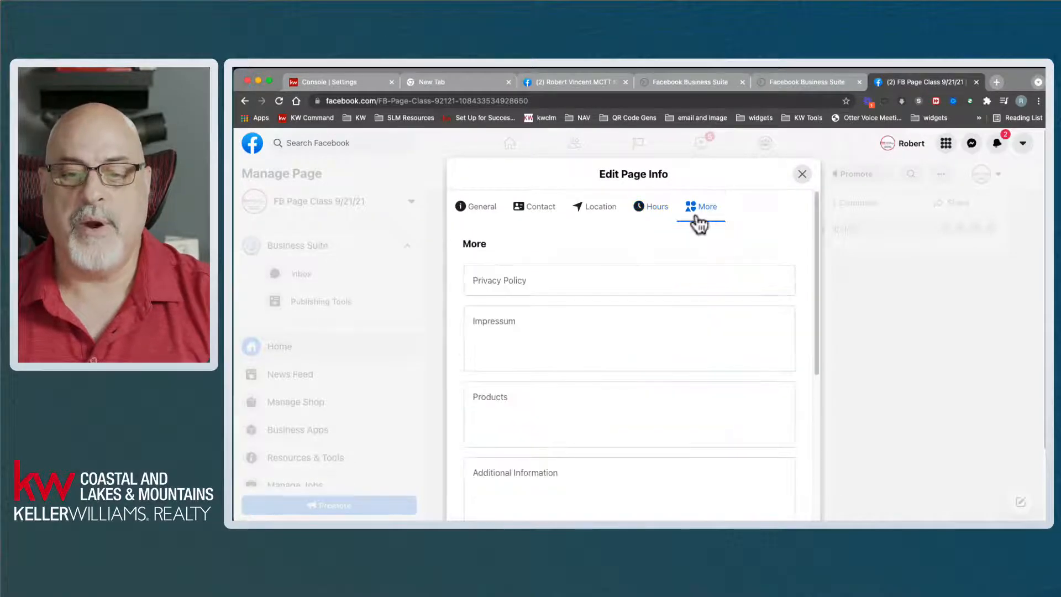
pyautogui.moveTo(815, 290); pyautogui.dragTo(824, 442)
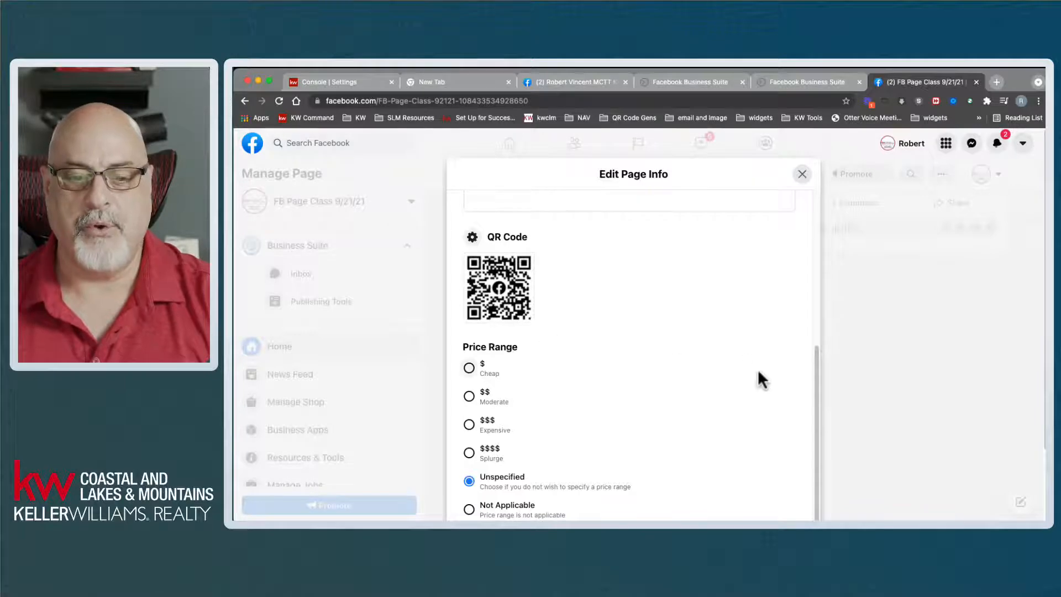
pyautogui.scroll(-2, 758, 376)
pyautogui.scroll(-2, 759, 387)
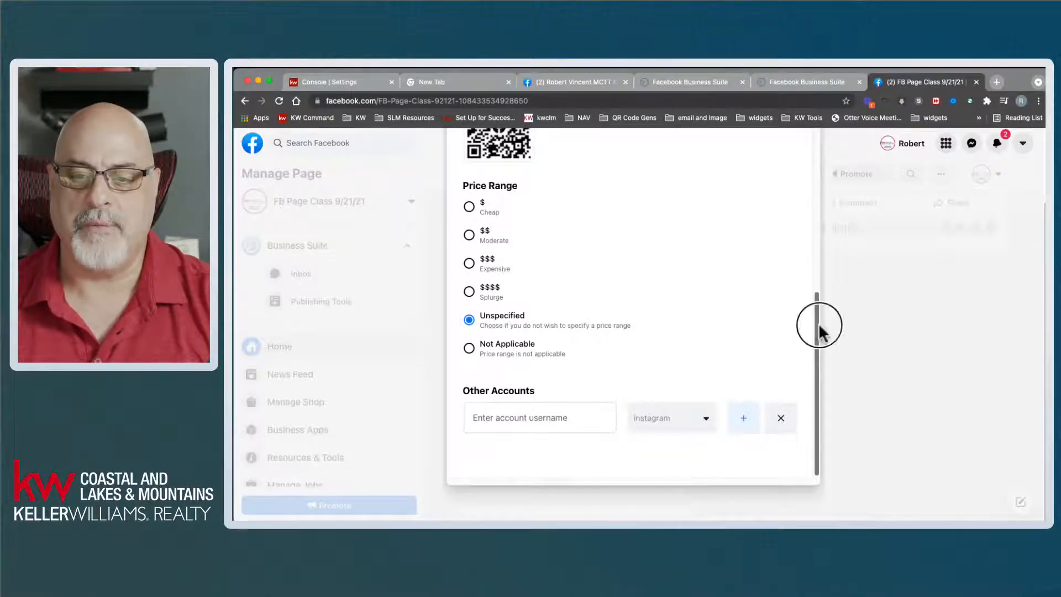
pyautogui.moveTo(817, 330); pyautogui.dragTo(765, 114)
pyautogui.scroll(2, 729, 366)
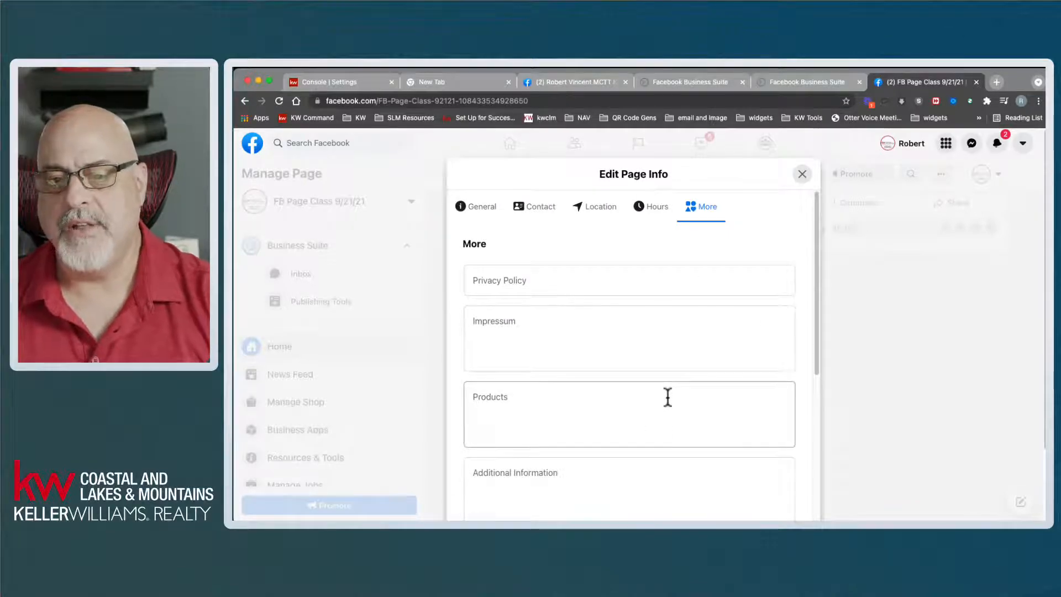
# - Close the page info editor, reload the page and scroll through its feed
pyautogui.click(802, 175)
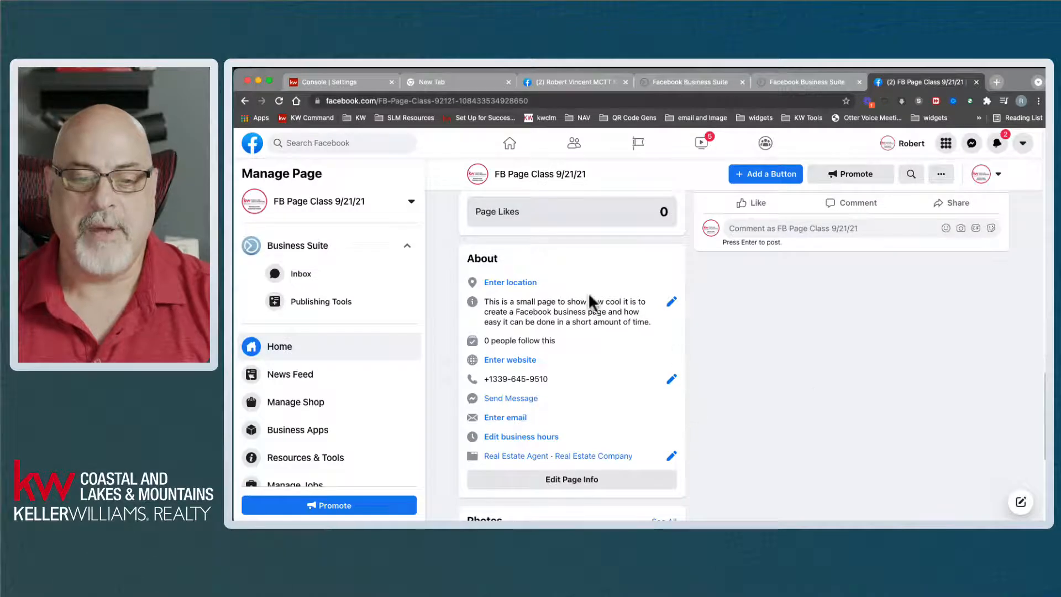
pyautogui.click(279, 101)
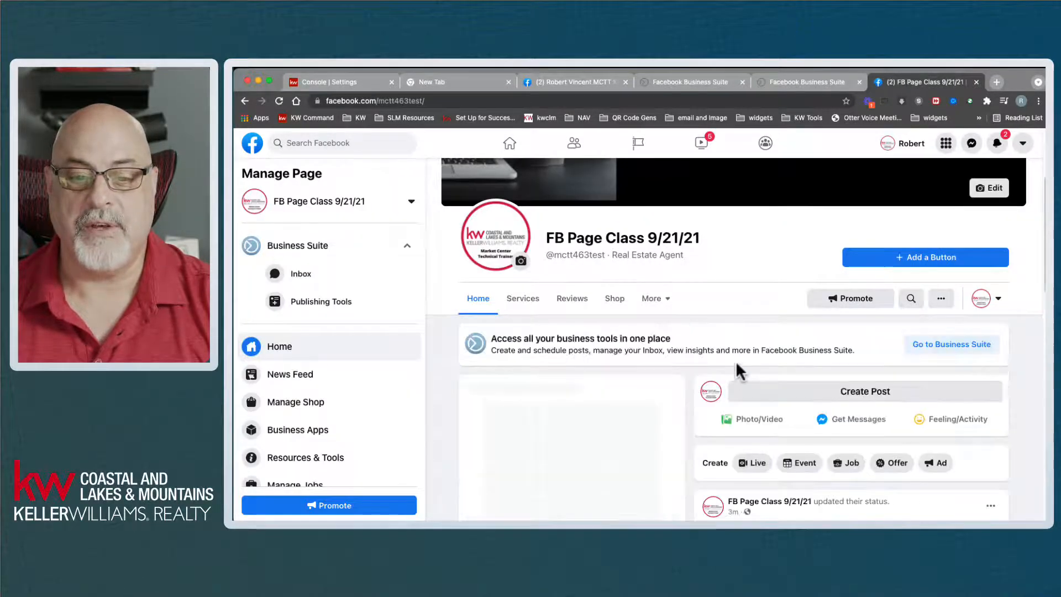
pyautogui.scroll(-5, 735, 363)
pyautogui.scroll(-10, 718, 391)
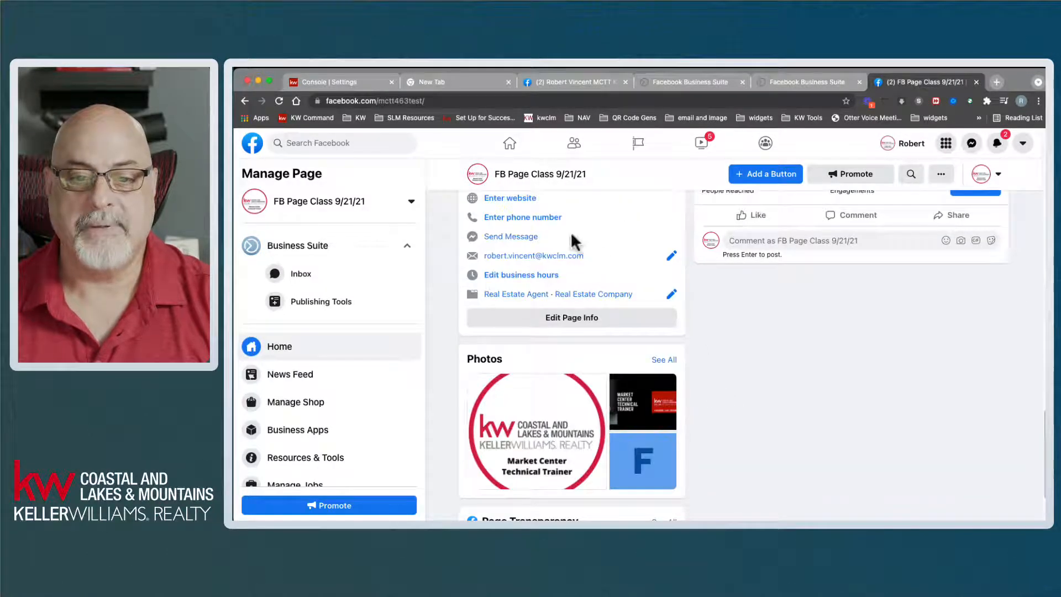
pyautogui.scroll(15, 608, 387)
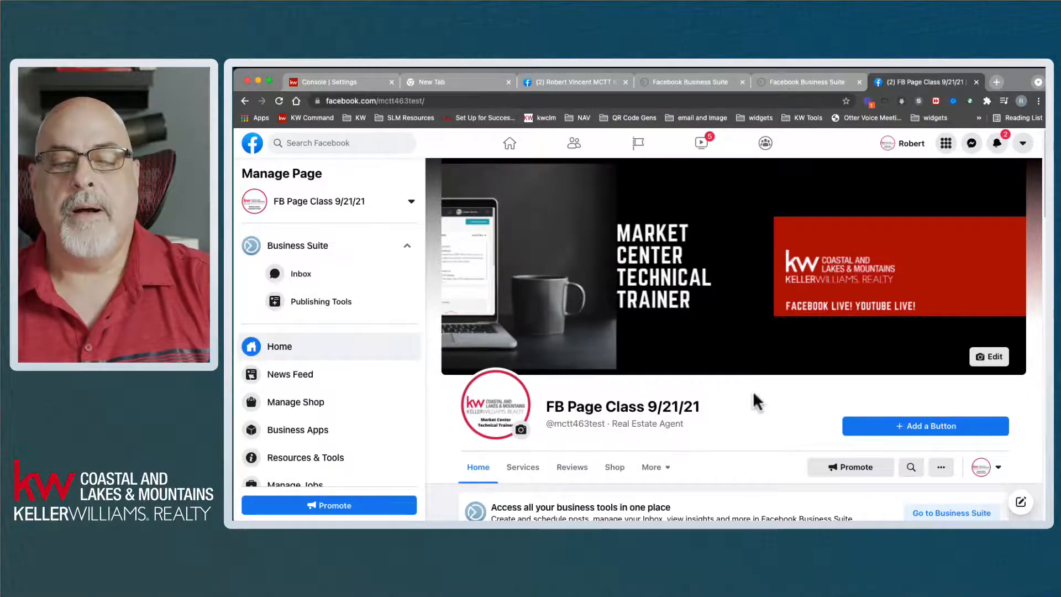
pyautogui.scroll(-6, 753, 394)
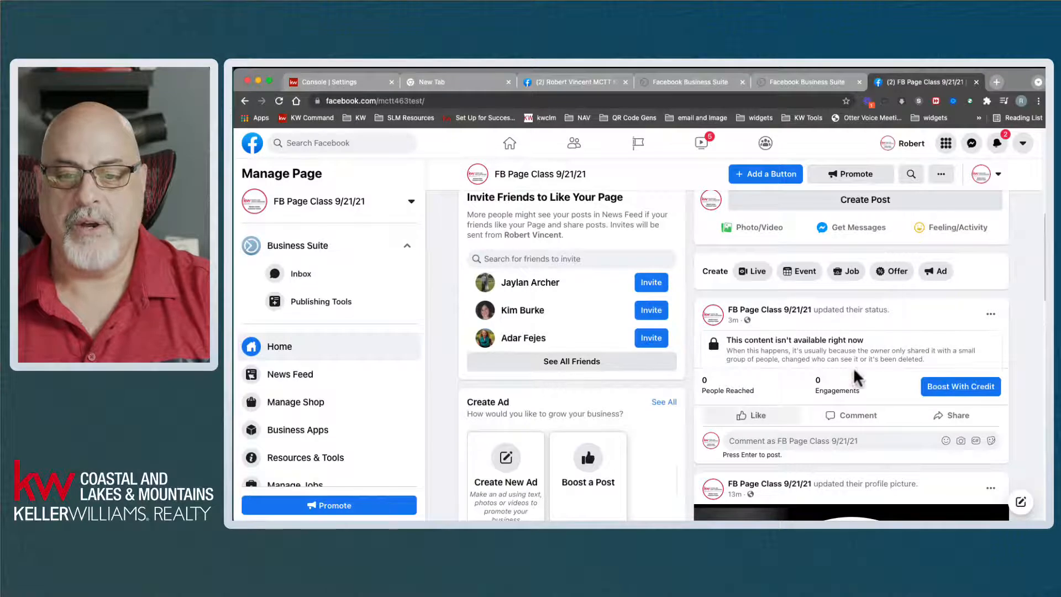
pyautogui.scroll(6, 861, 351)
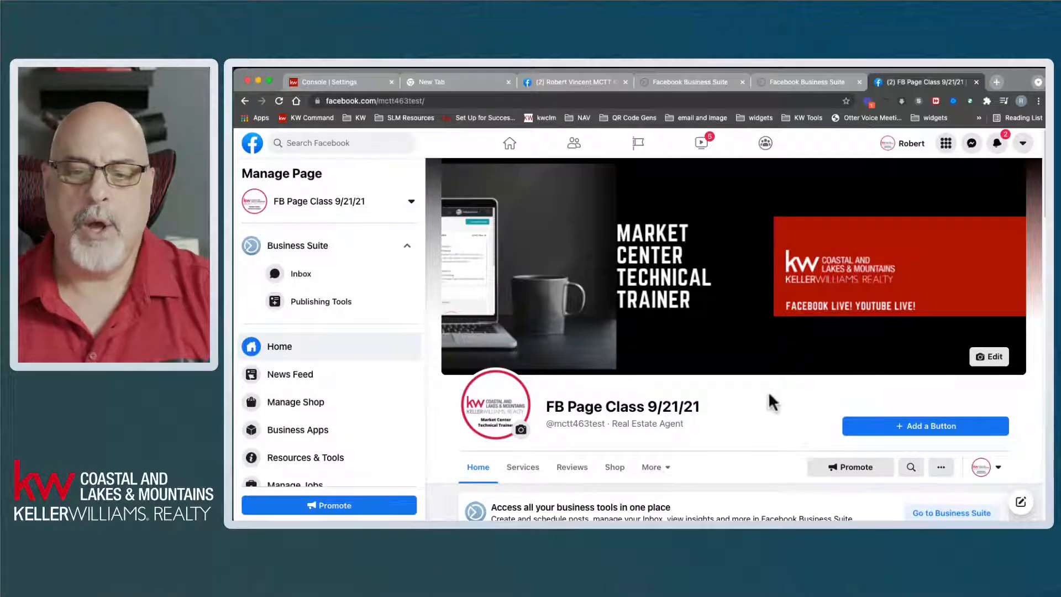
pyautogui.scroll(-4, 772, 392)
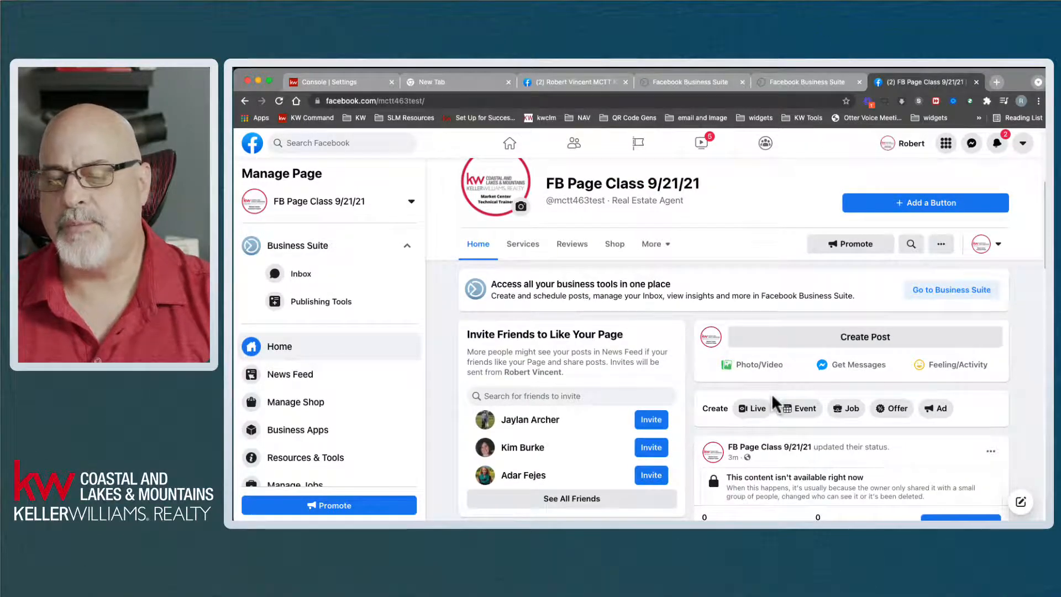
pyautogui.scroll(-1, 771, 394)
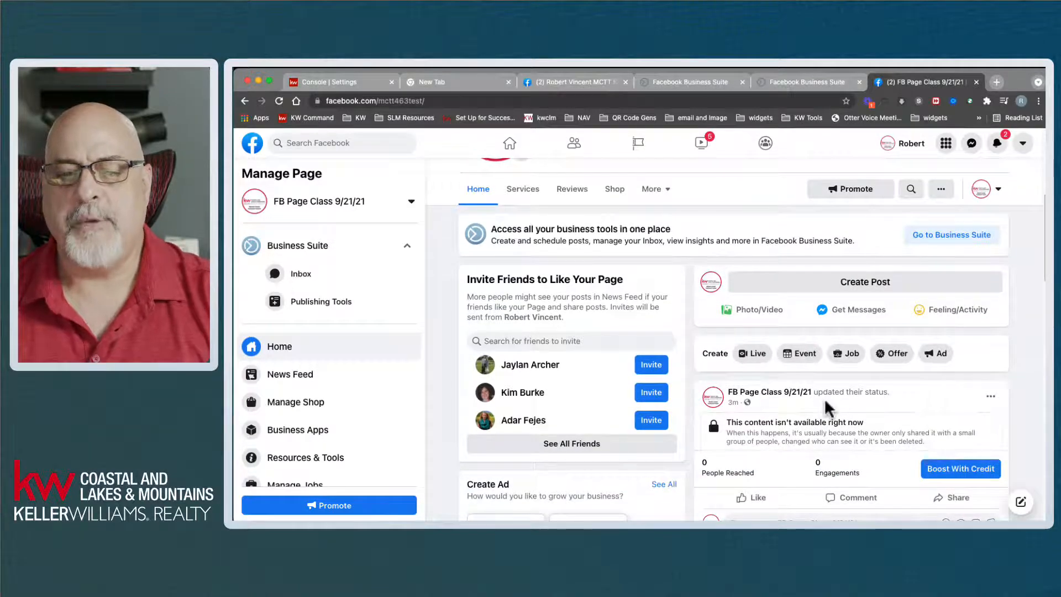
pyautogui.scroll(-1, 824, 398)
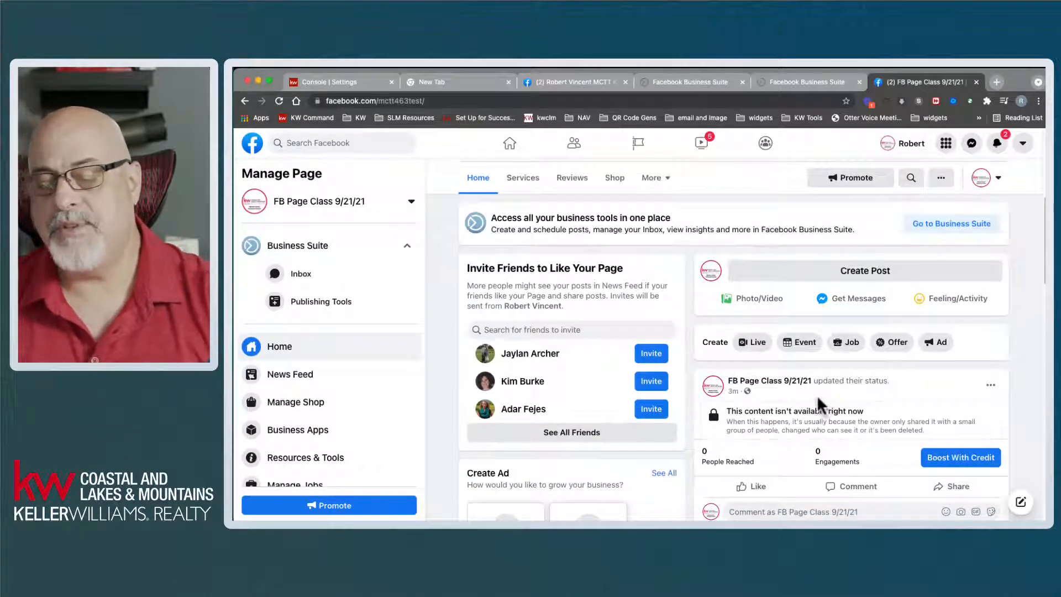
pyautogui.scroll(-2, 817, 395)
# - Check which identity is used for posting and commenting, confirming FB Page Class 9/21/21
pyautogui.click(797, 435)
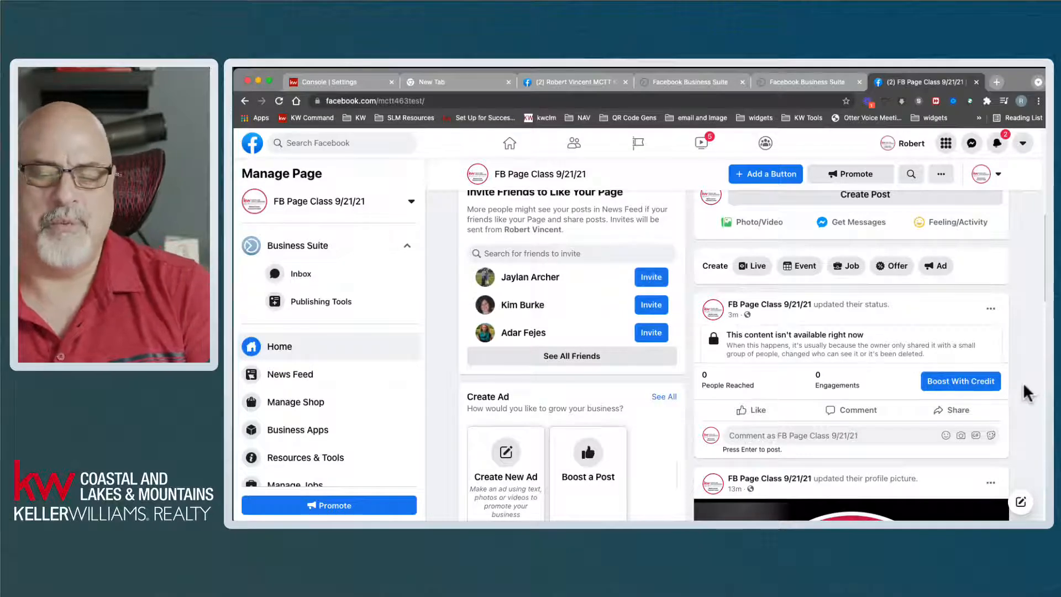
pyautogui.scroll(-5, 1034, 386)
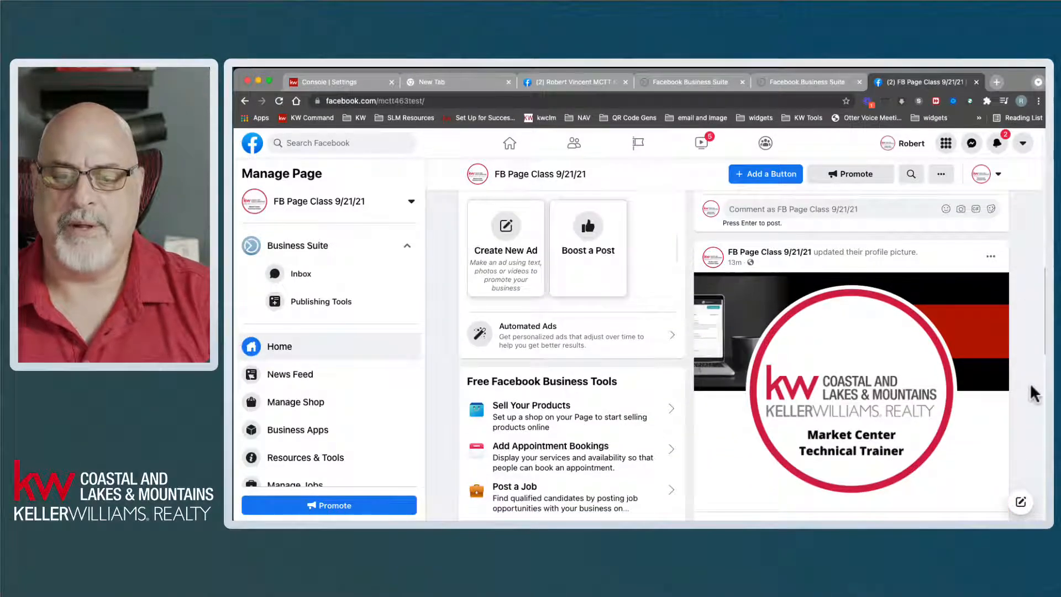
pyautogui.scroll(-1, 1033, 393)
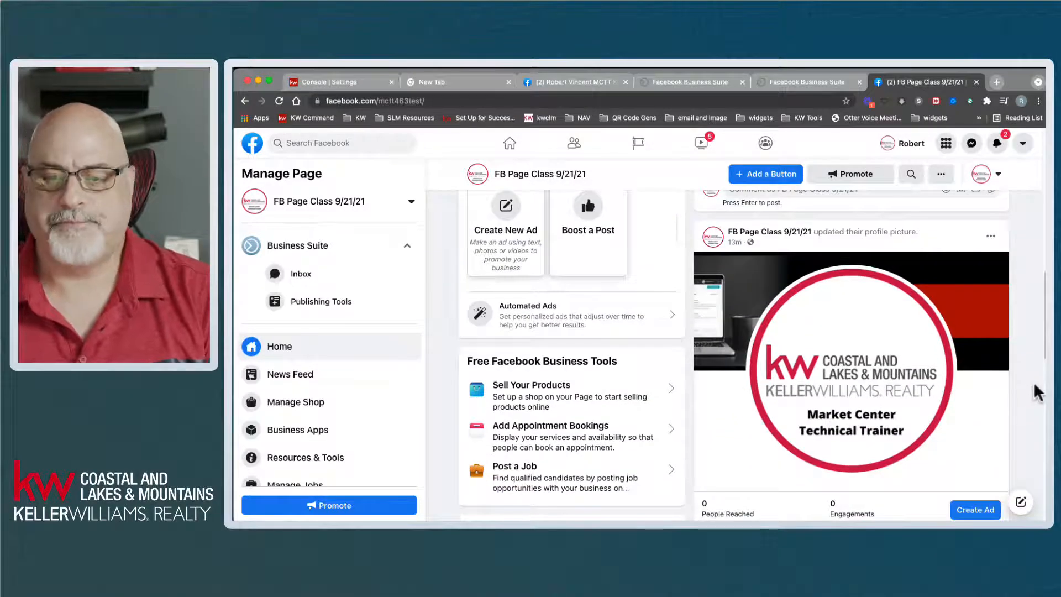
pyautogui.scroll(-1, 1038, 392)
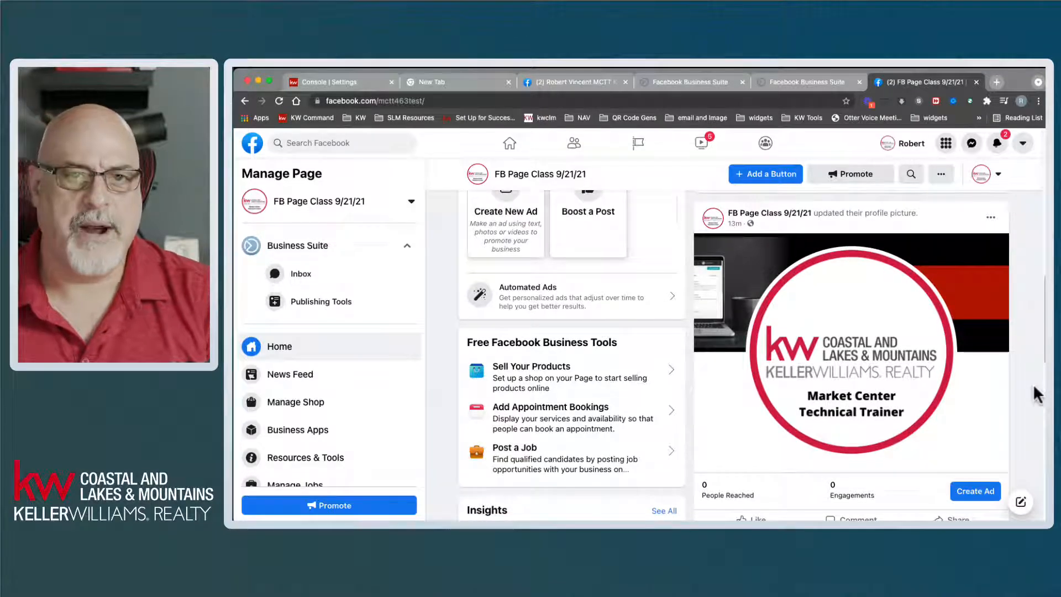
pyautogui.click(983, 174)
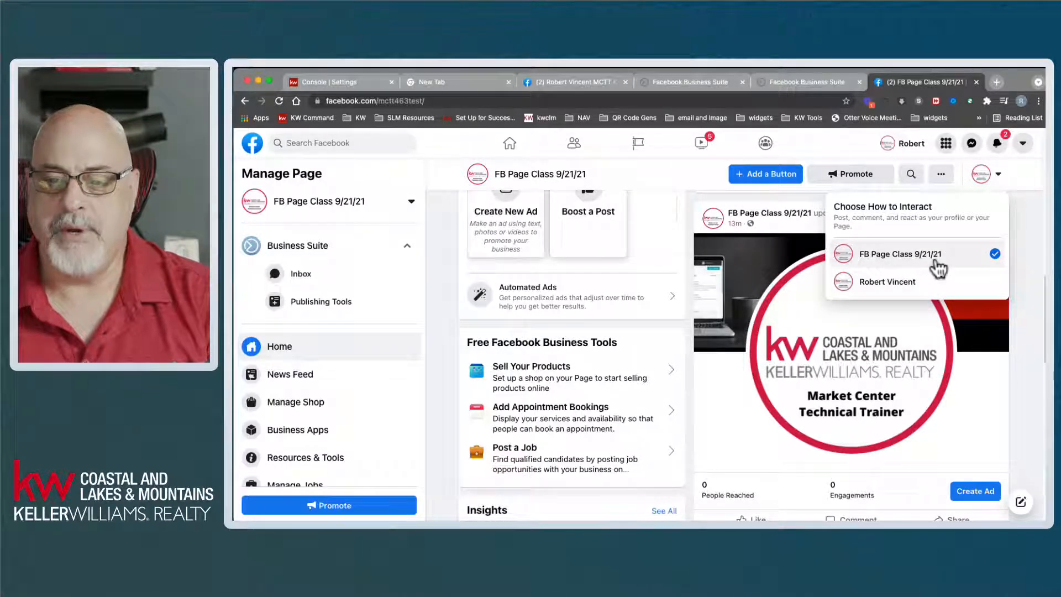
# - Dismiss the interact-as menu and bring up share options for the profile-picture post
pyautogui.click(1028, 256)
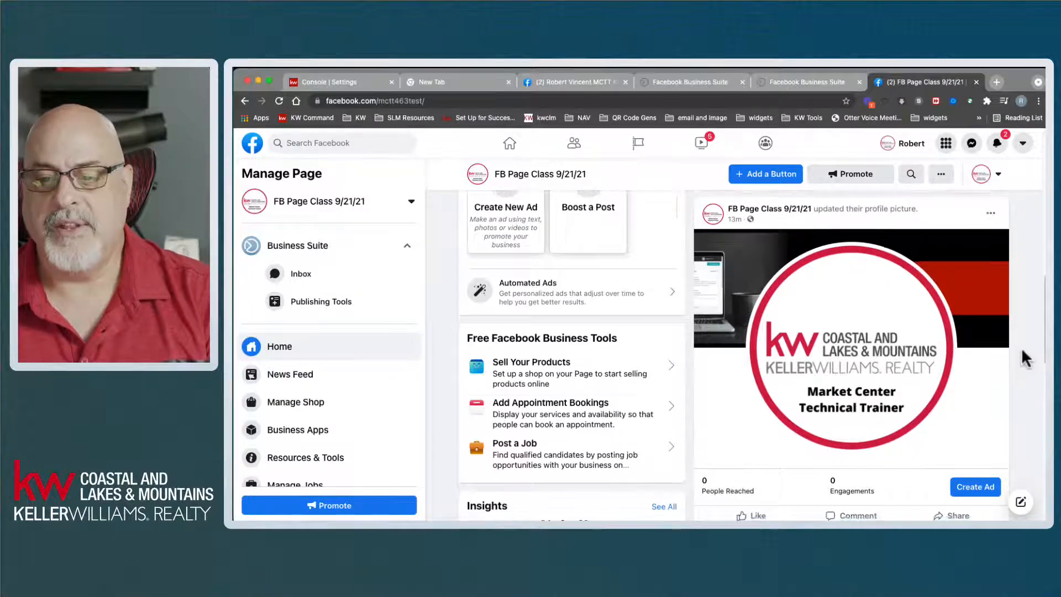
pyautogui.scroll(-4, 1019, 354)
pyautogui.scroll(1, 1020, 352)
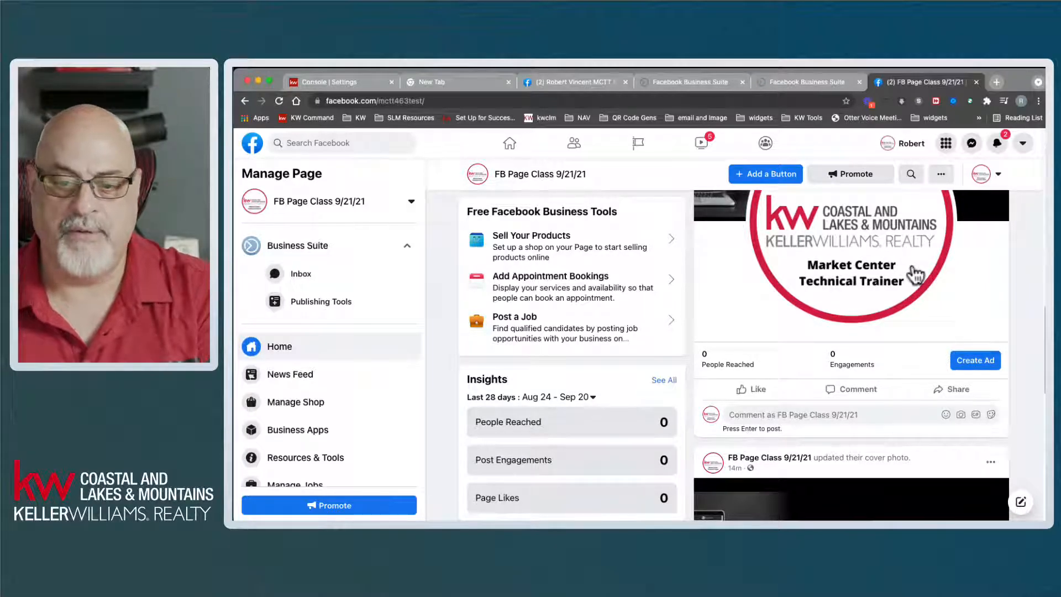
pyautogui.click(957, 405)
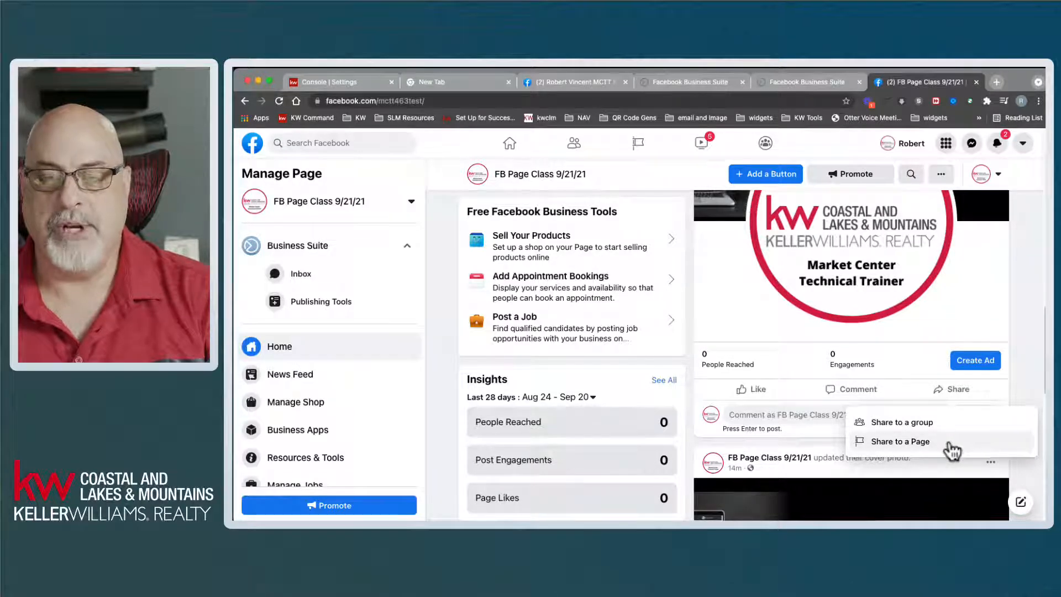
# - Check the post's Share to a group option, note the page has no linked groups, and close it
pyautogui.click(918, 422)
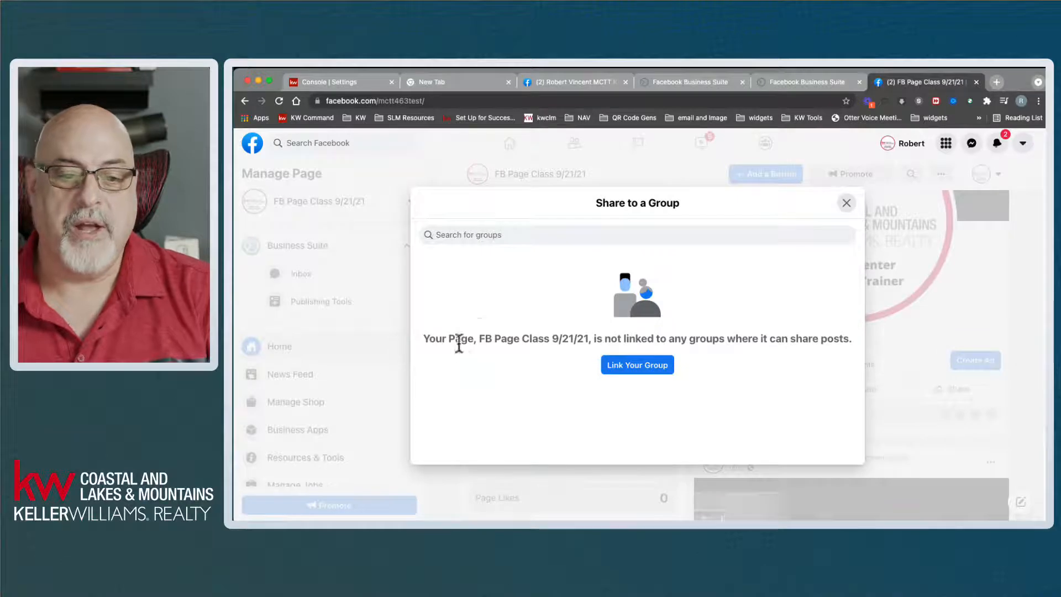
pyautogui.moveTo(467, 340); pyautogui.dragTo(686, 338)
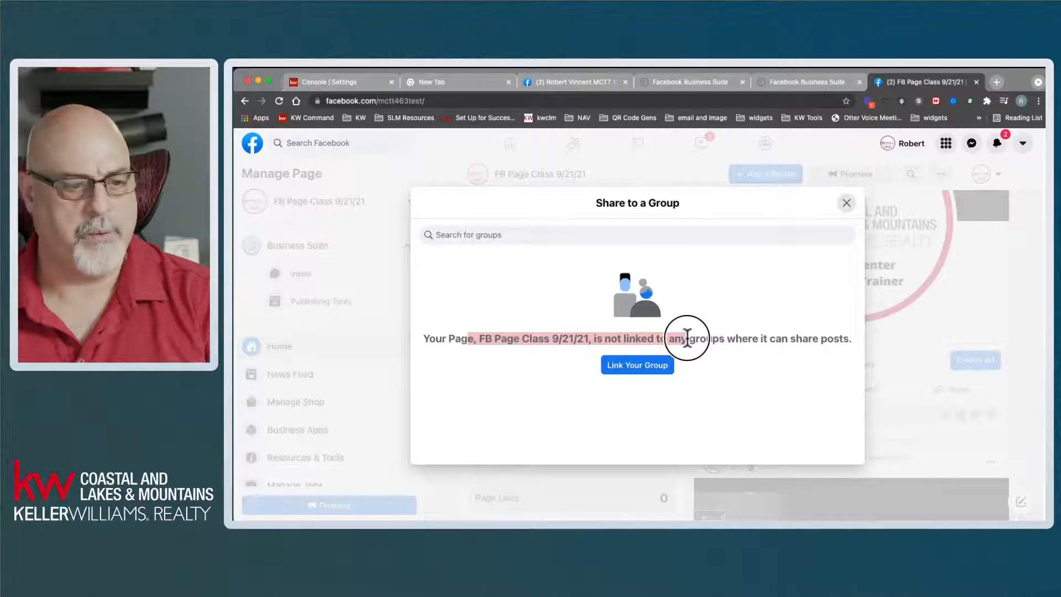
pyautogui.moveTo(686, 338); pyautogui.dragTo(745, 360)
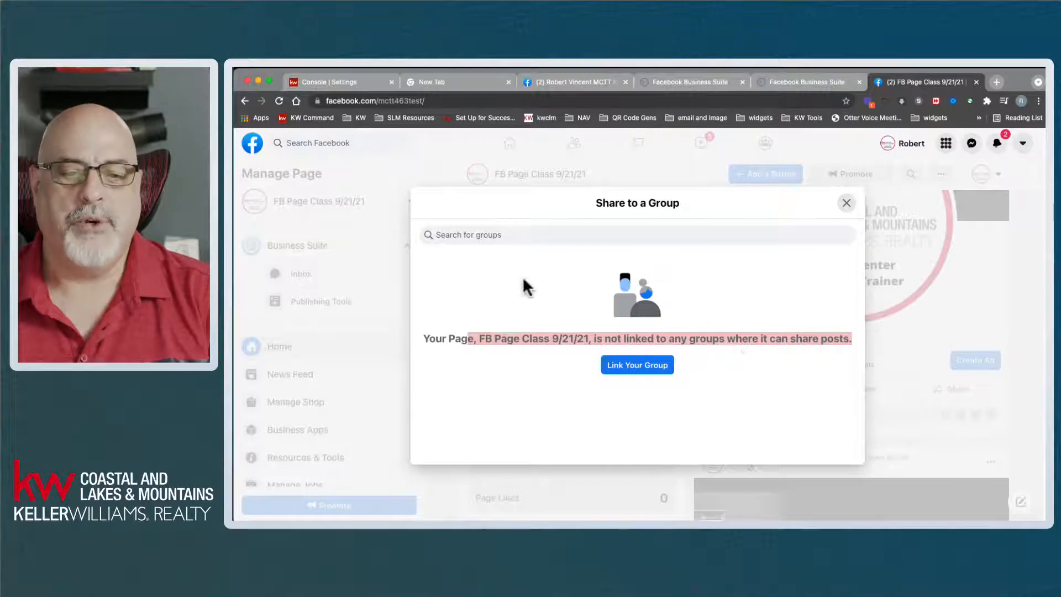
pyautogui.click(532, 345)
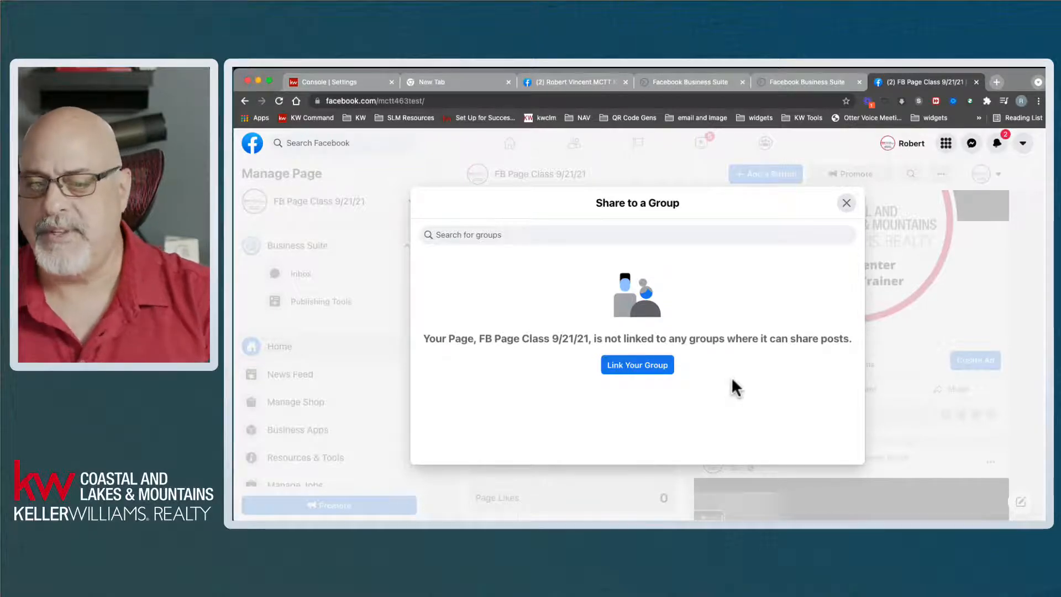
pyautogui.click(845, 204)
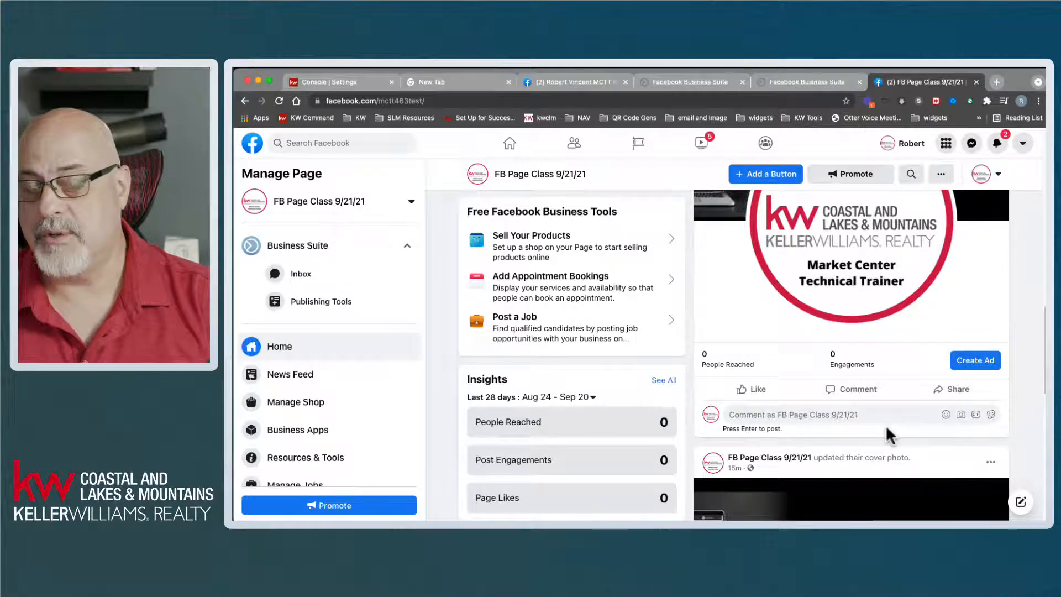
pyautogui.scroll(2, 969, 411)
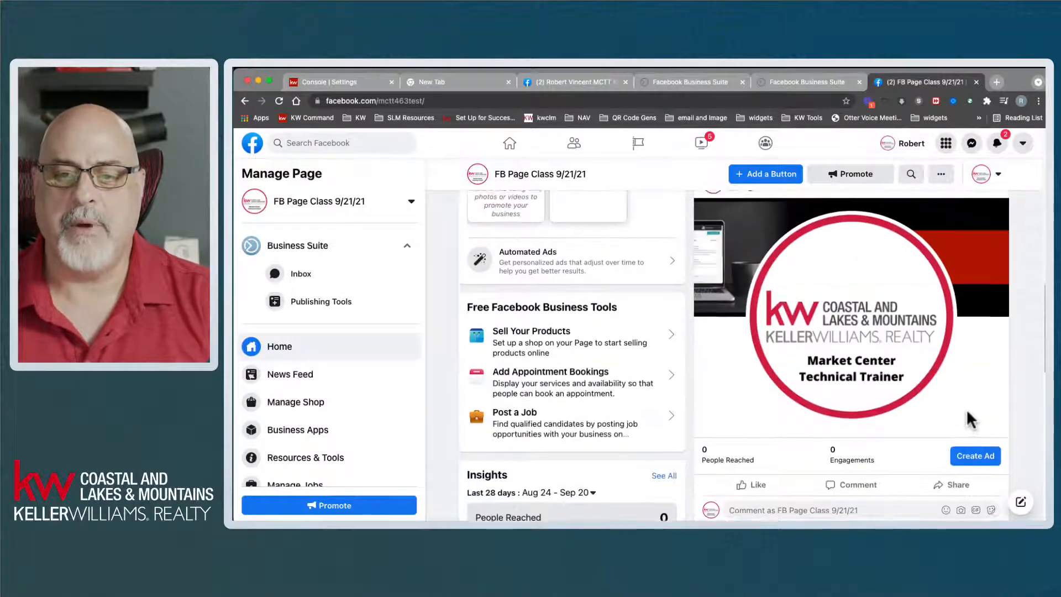
pyautogui.scroll(5, 965, 403)
# - Interact as your personal profile, then check the profile-picture post's share options
pyautogui.click(982, 274)
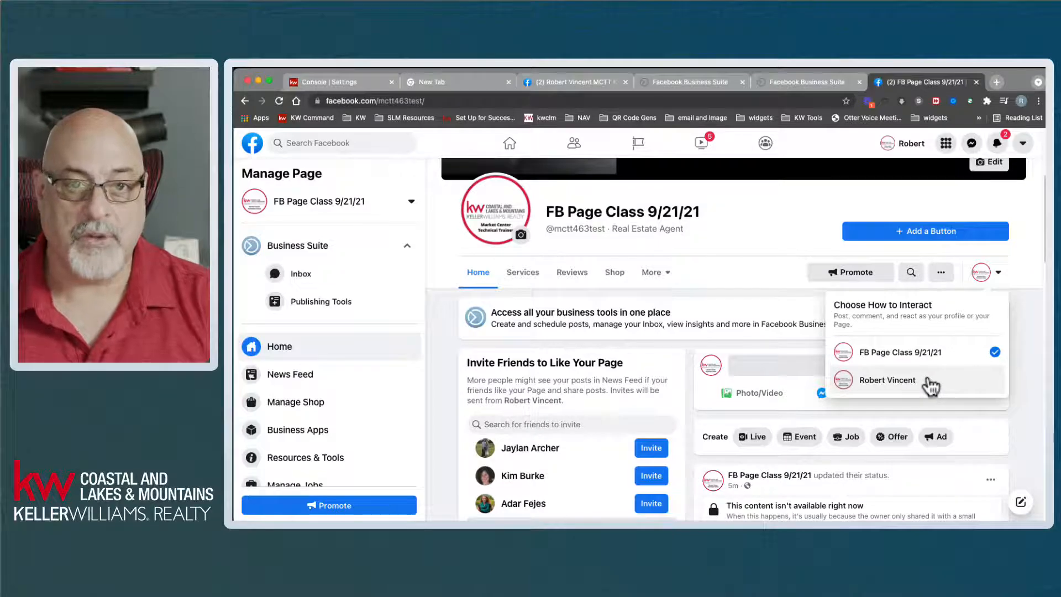
pyautogui.click(888, 389)
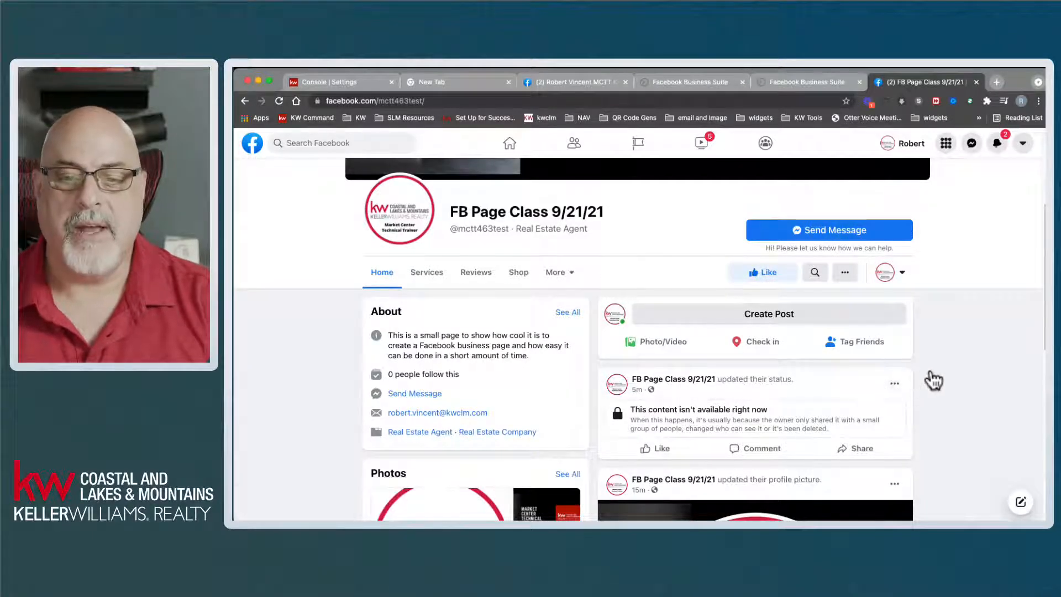
pyautogui.scroll(-5, 927, 377)
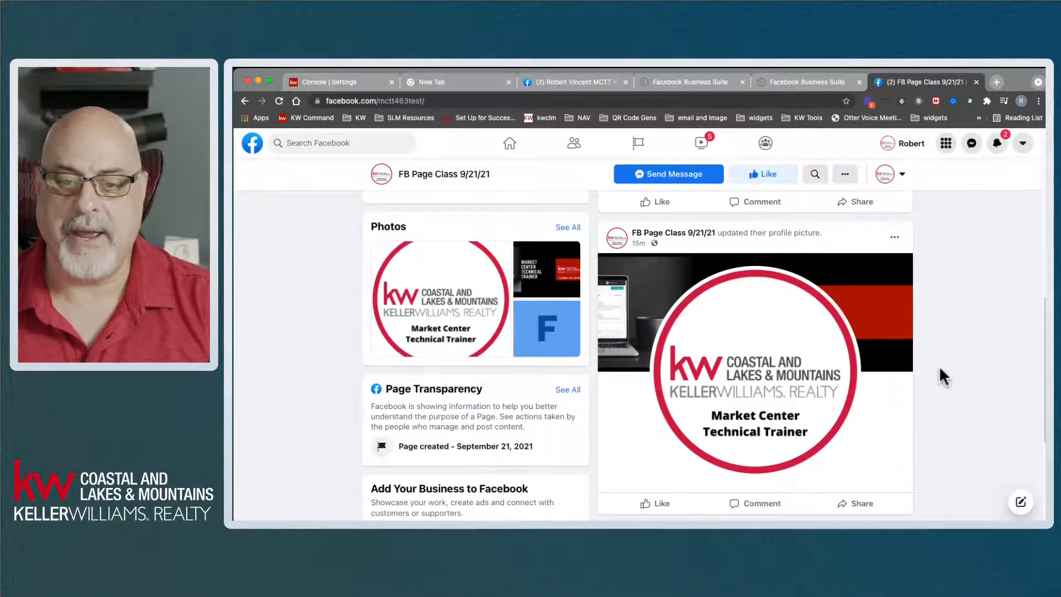
pyautogui.scroll(-1, 940, 366)
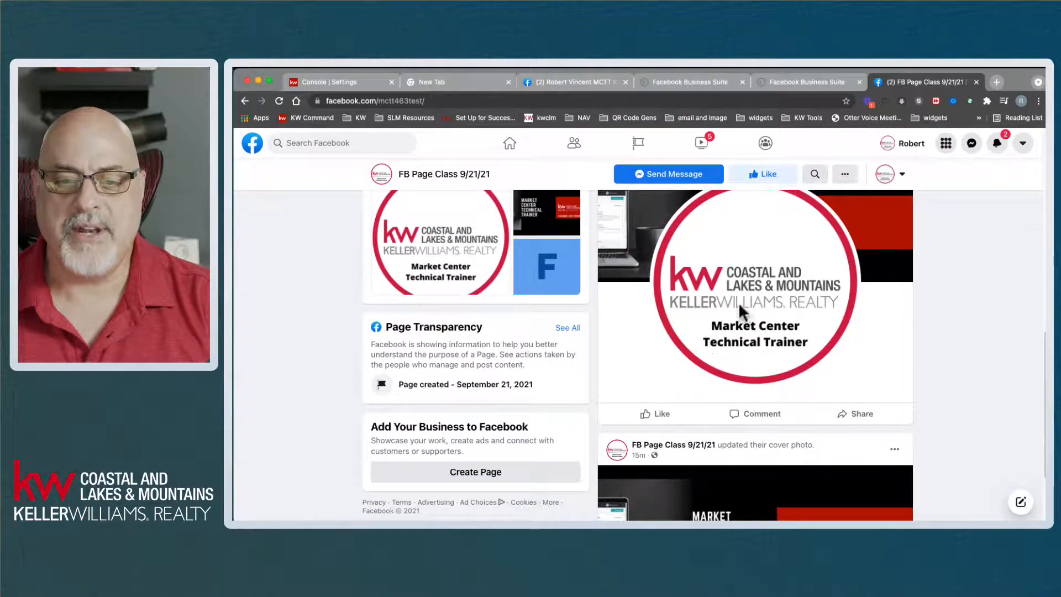
pyautogui.click(857, 414)
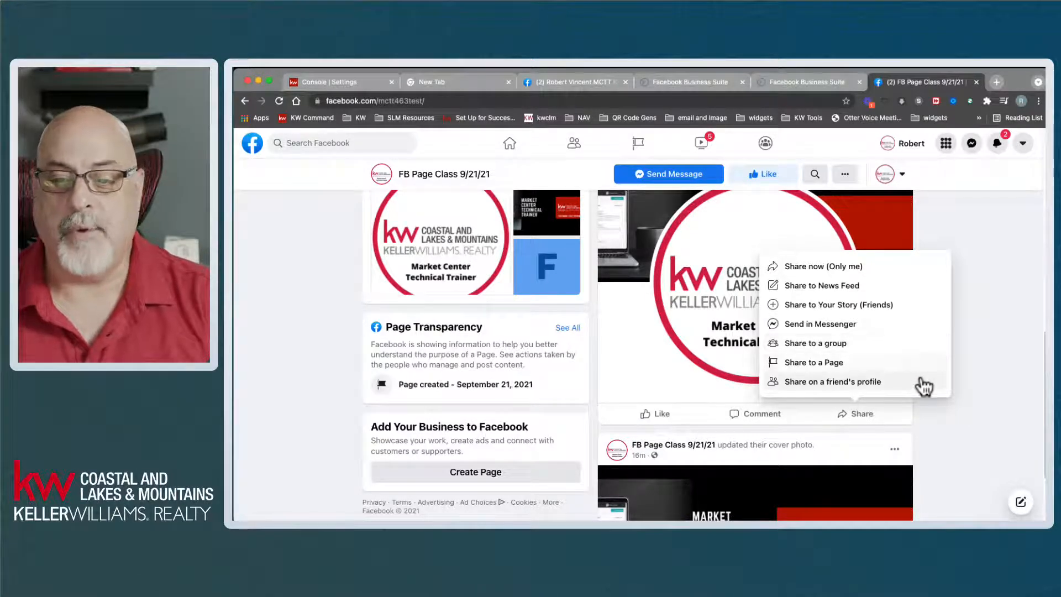
pyautogui.click(1020, 336)
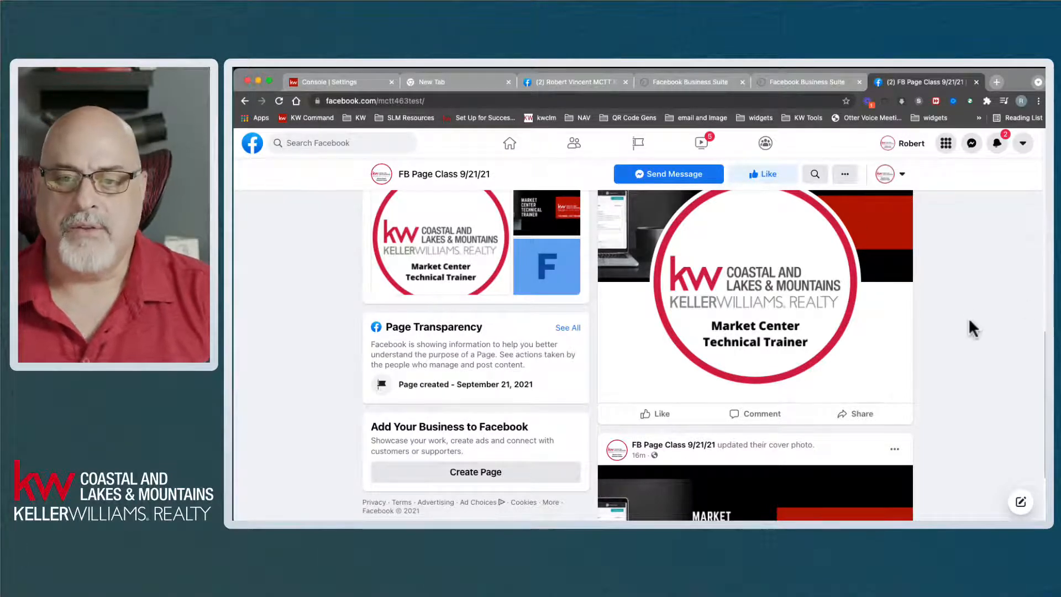
pyautogui.scroll(5, 971, 318)
pyautogui.scroll(5, 1038, 353)
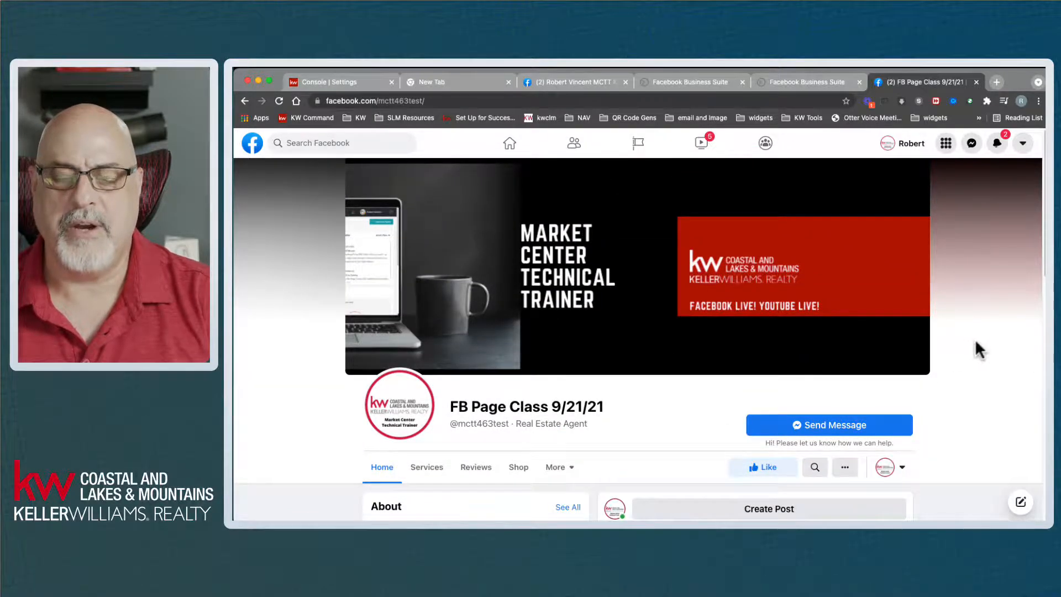
pyautogui.scroll(-5, 976, 350)
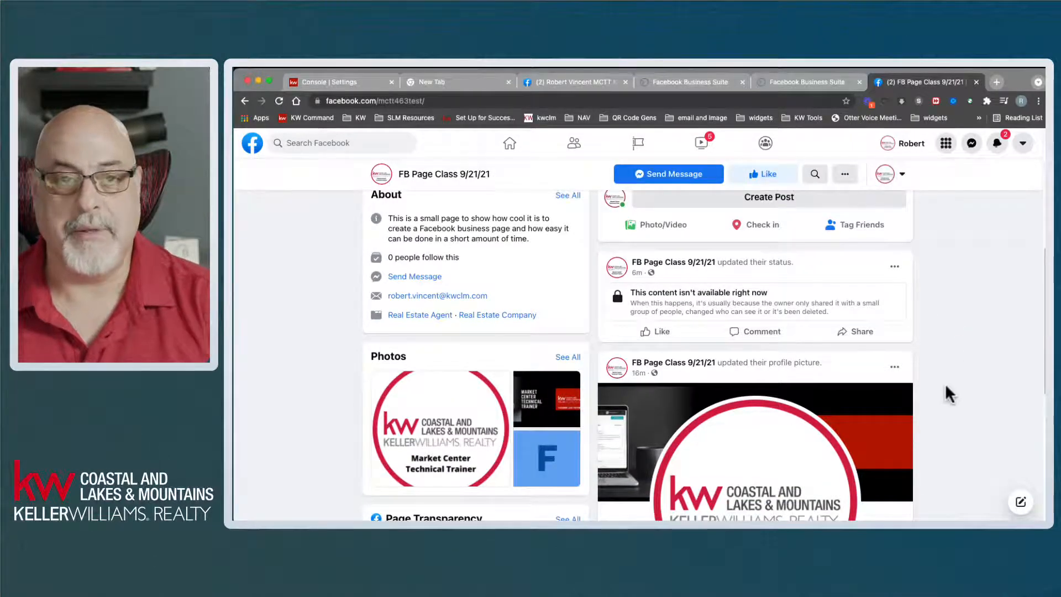
pyautogui.scroll(-8, 962, 363)
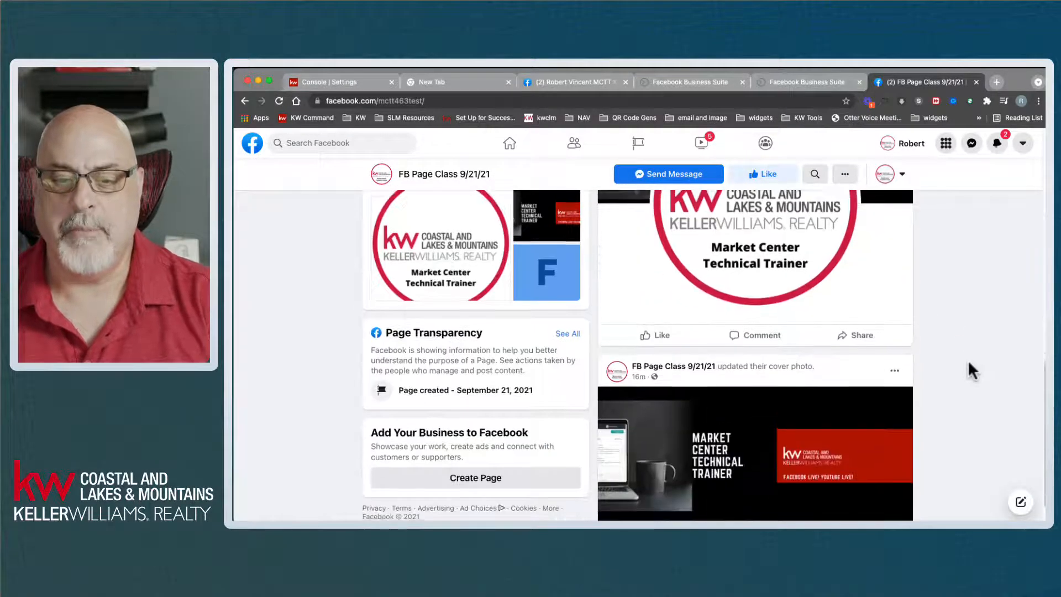
pyautogui.scroll(12, 967, 360)
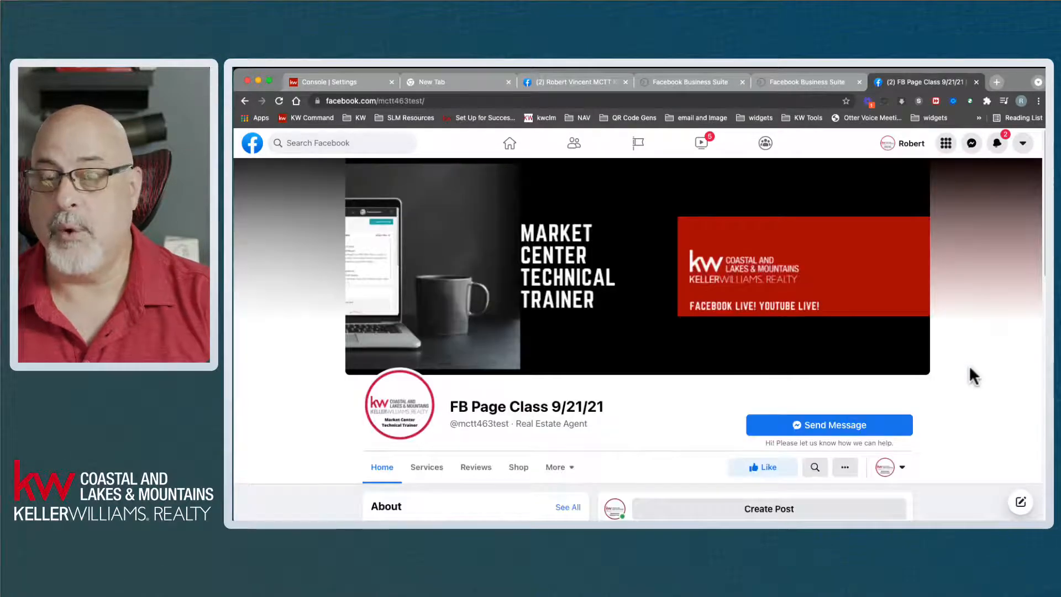
pyautogui.scroll(-10, 969, 369)
pyautogui.scroll(3, 597, 355)
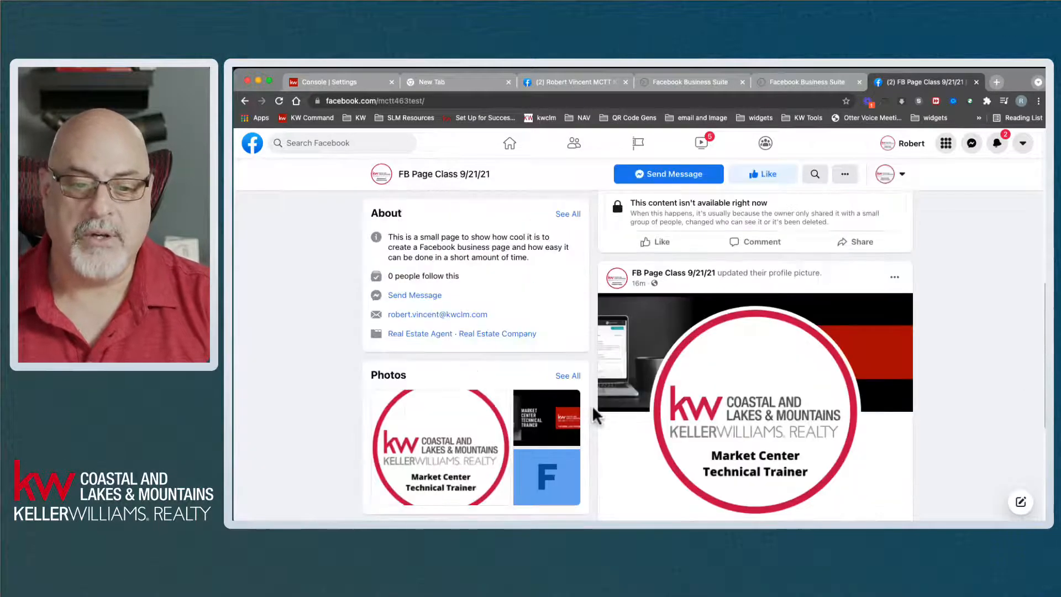
pyautogui.scroll(3, 503, 423)
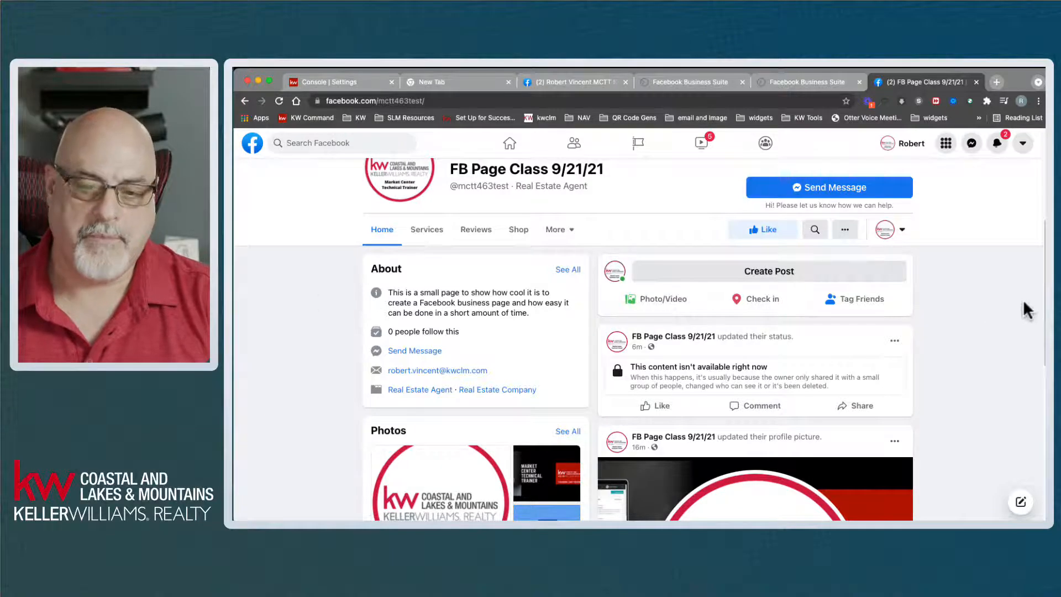
pyautogui.scroll(-5, 946, 319)
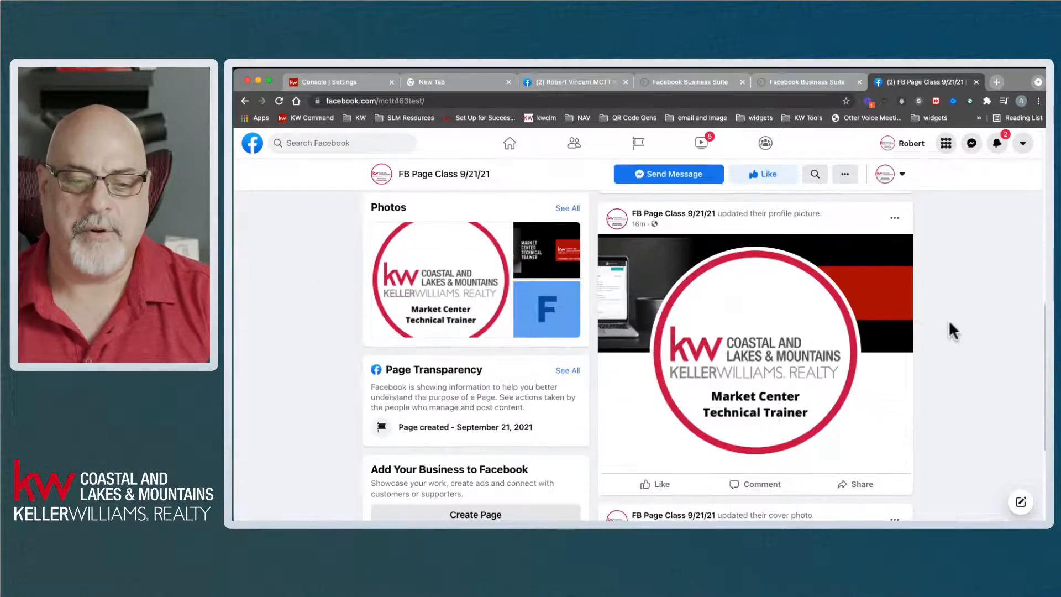
pyautogui.scroll(5, 952, 324)
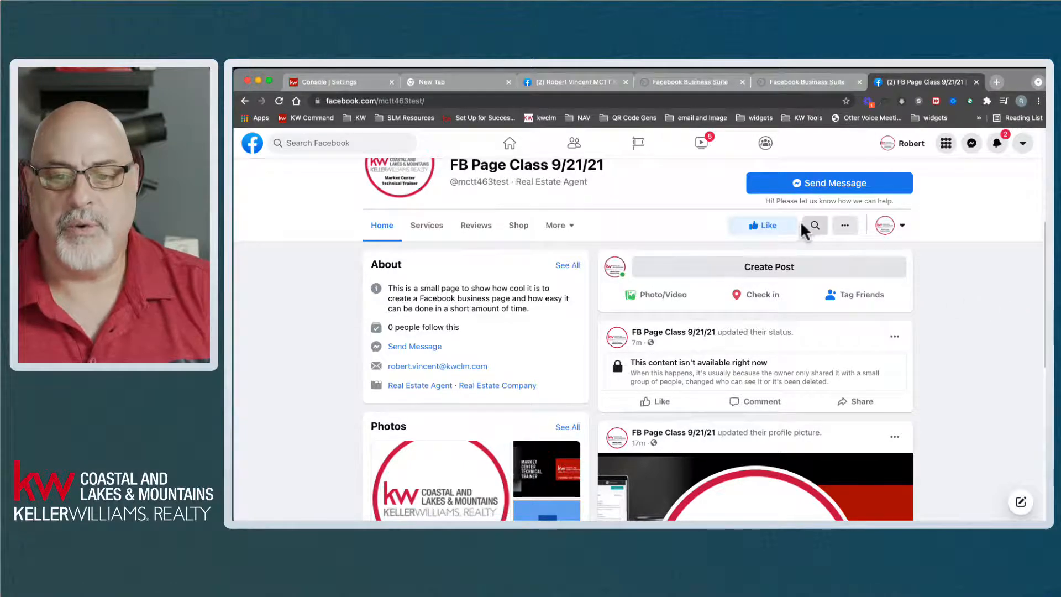
# - Open and close the page's Invite friends dialog, then scroll down to Page Transparency
pyautogui.click(847, 225)
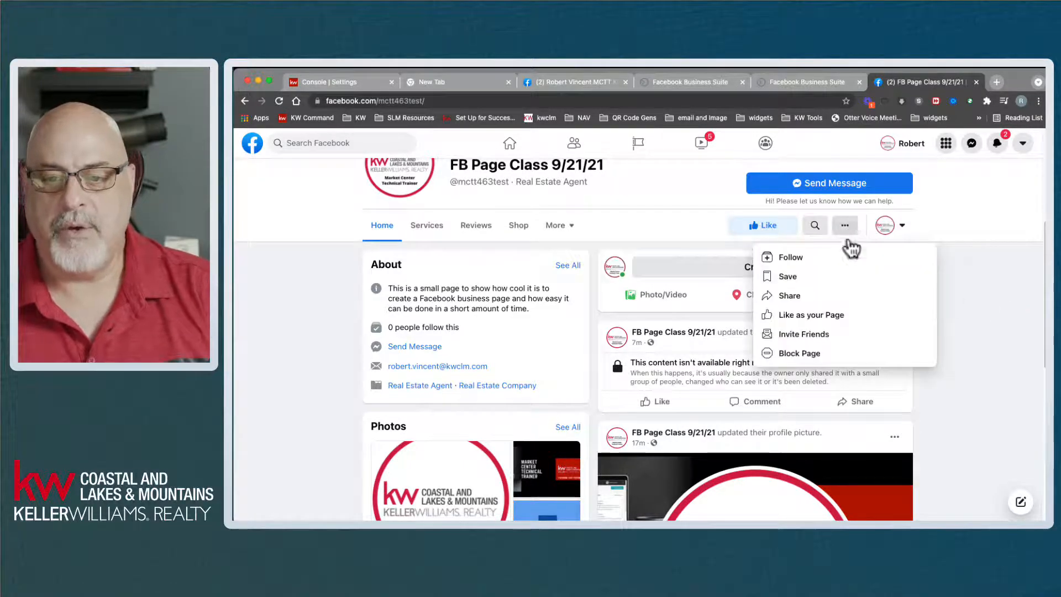
pyautogui.click(804, 333)
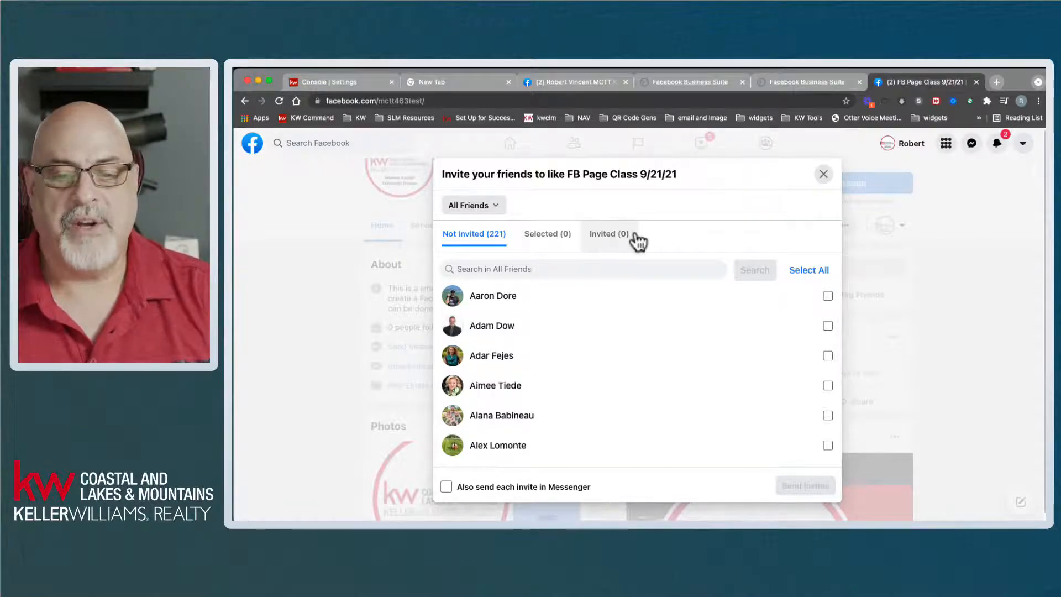
pyautogui.click(824, 176)
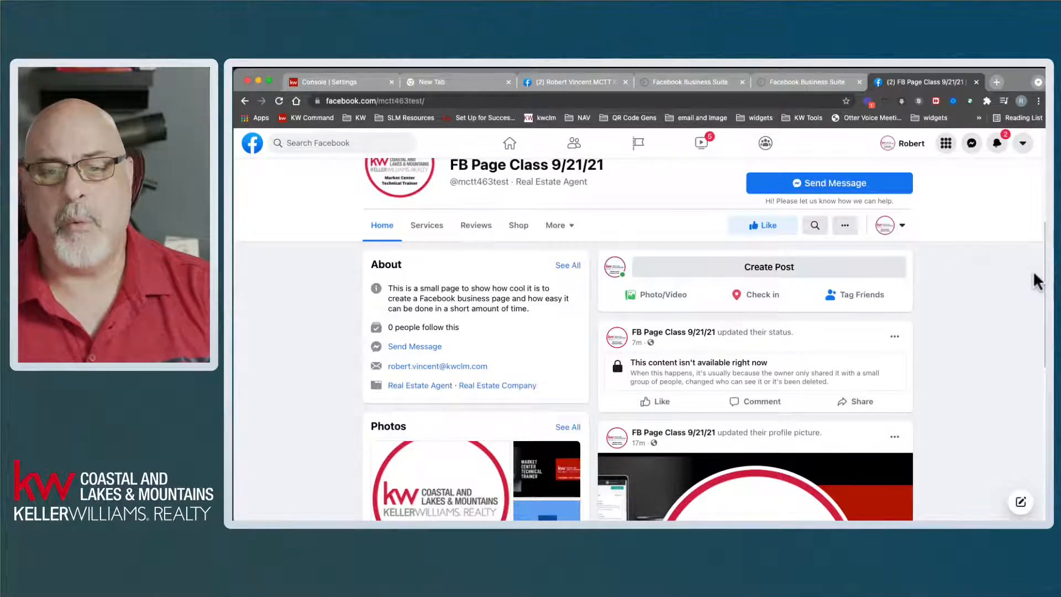
pyautogui.scroll(-5, 1035, 280)
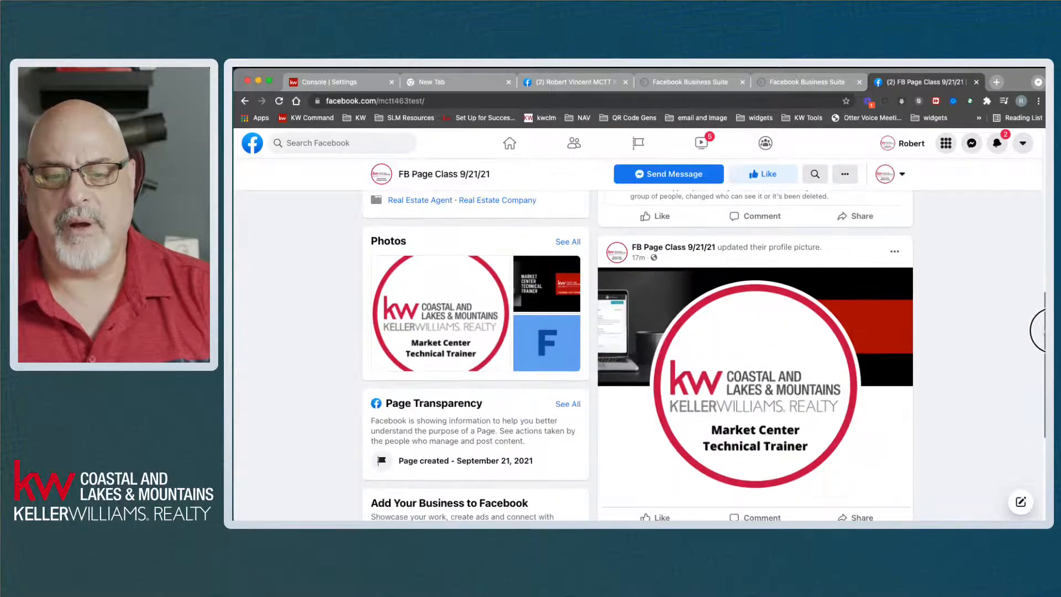
pyautogui.scroll(-2, 1039, 330)
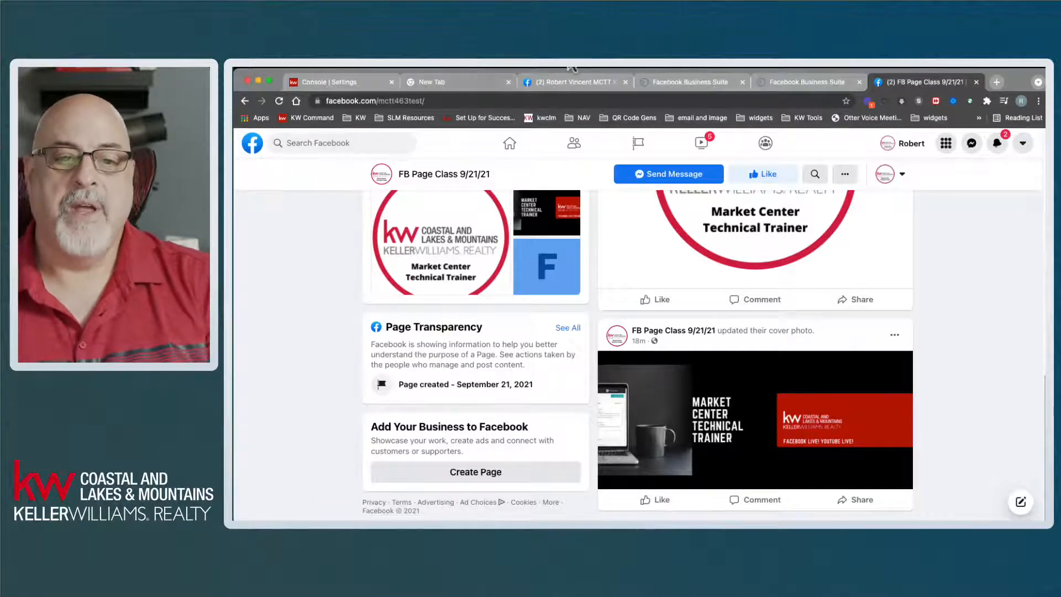
# - Close the FB Page Class, both Business Suite, blank and Facebook tabs, leaving KW Command settings
pyautogui.click(976, 82)
pyautogui.click(912, 82)
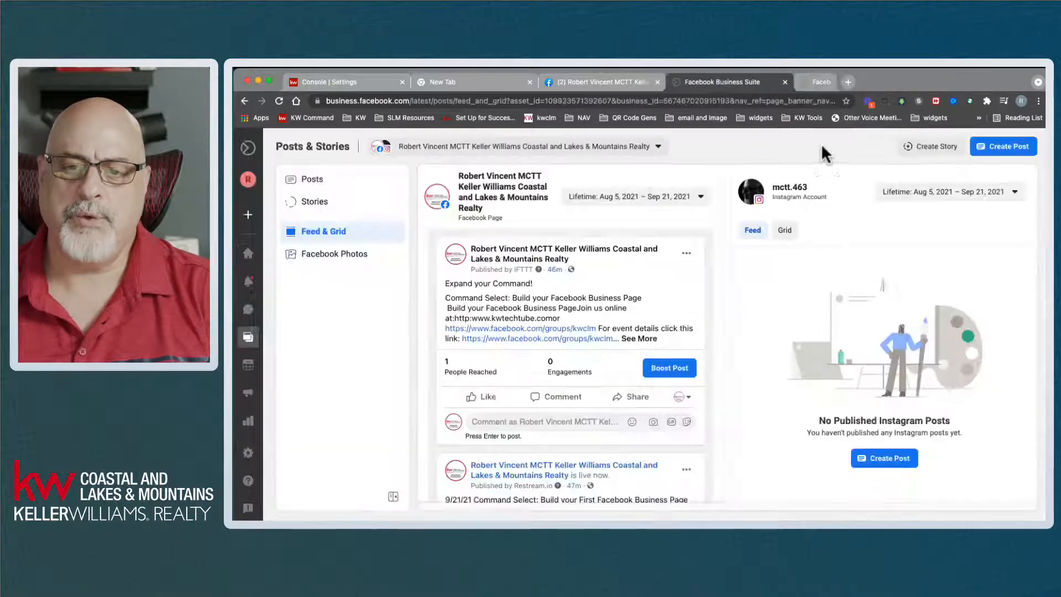
pyautogui.click(785, 82)
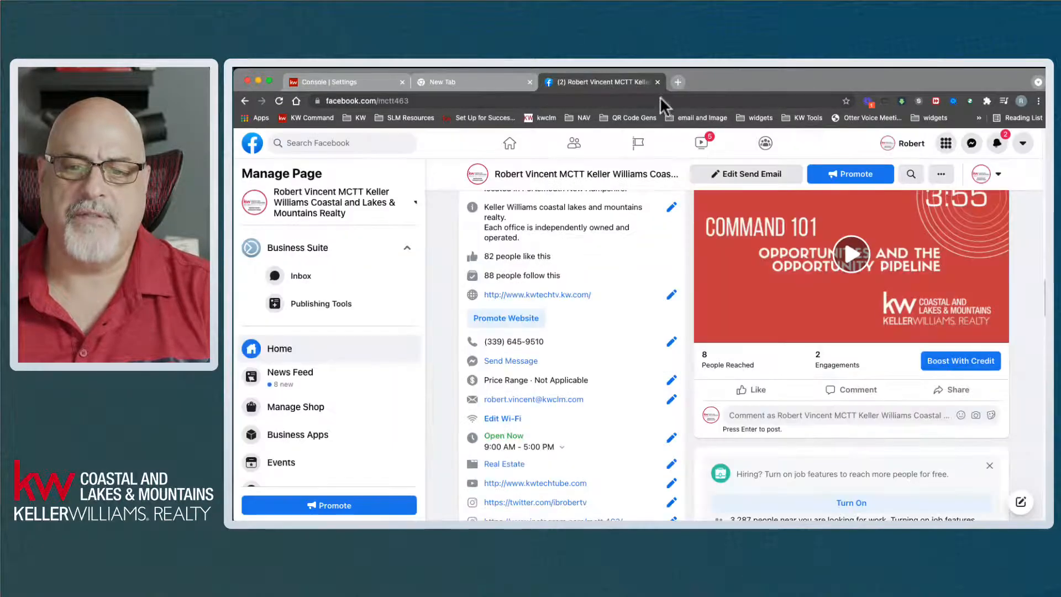
pyautogui.click(529, 82)
pyautogui.click(529, 81)
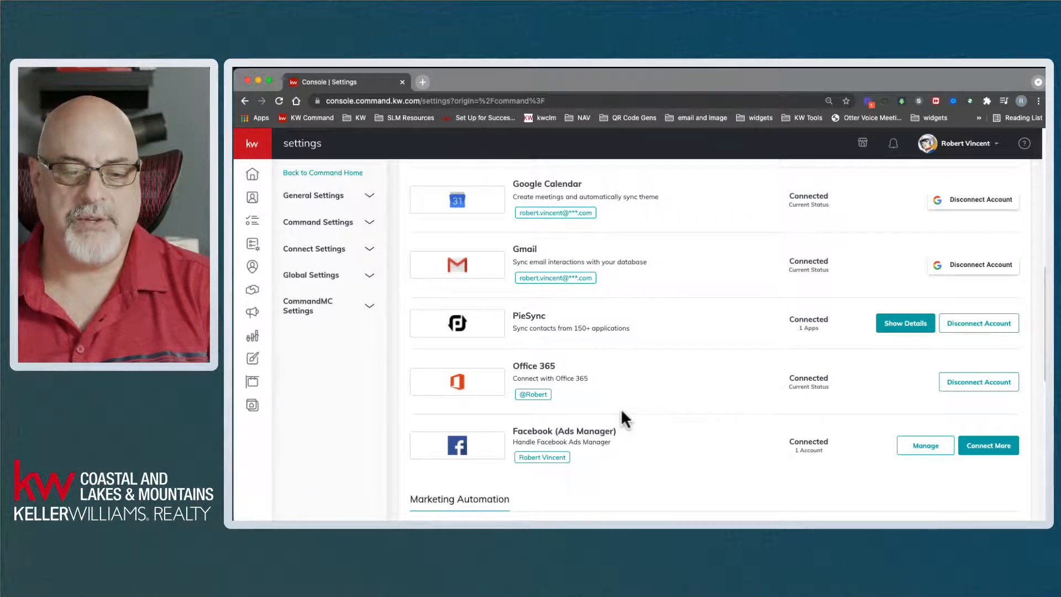
# - Connect both the Keller Williams page and FB Page Class 9/21/21 for Facebook post scheduling
pyautogui.scroll(-4, 640, 450)
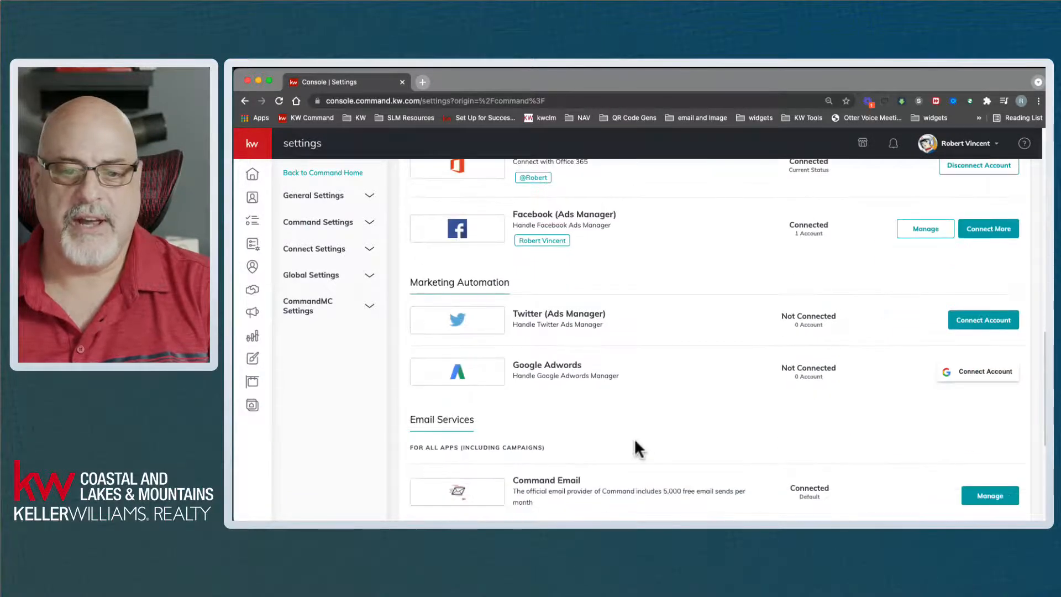
pyautogui.scroll(1, 573, 318)
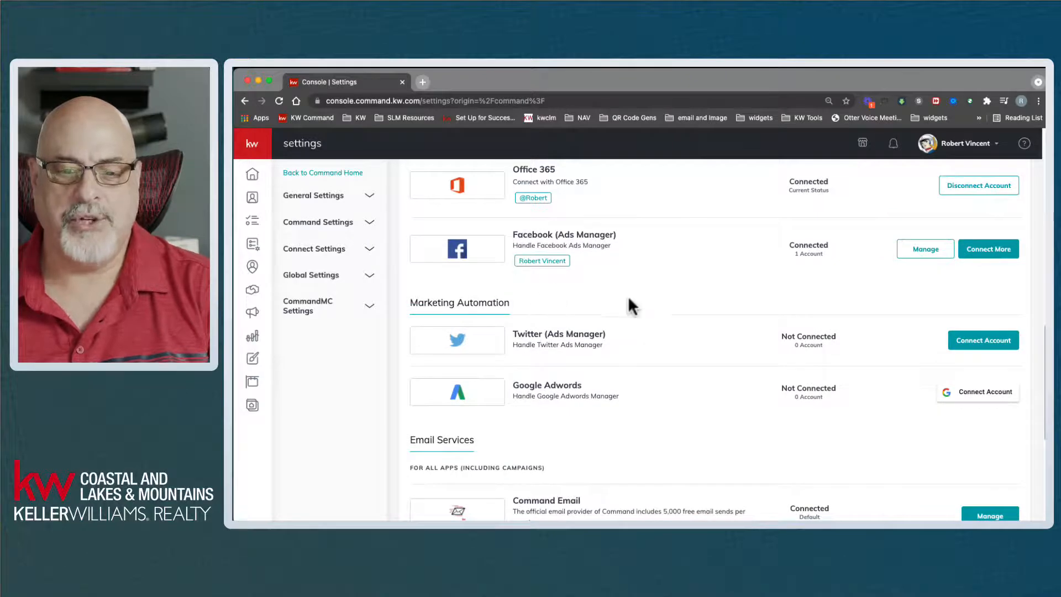
pyautogui.scroll(10, 630, 306)
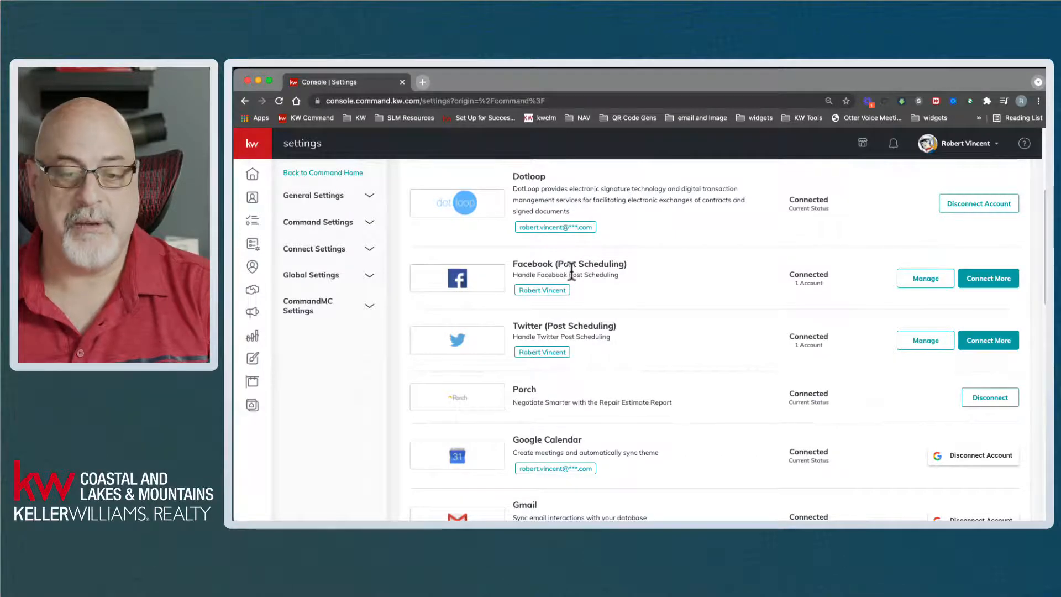
pyautogui.click(1006, 279)
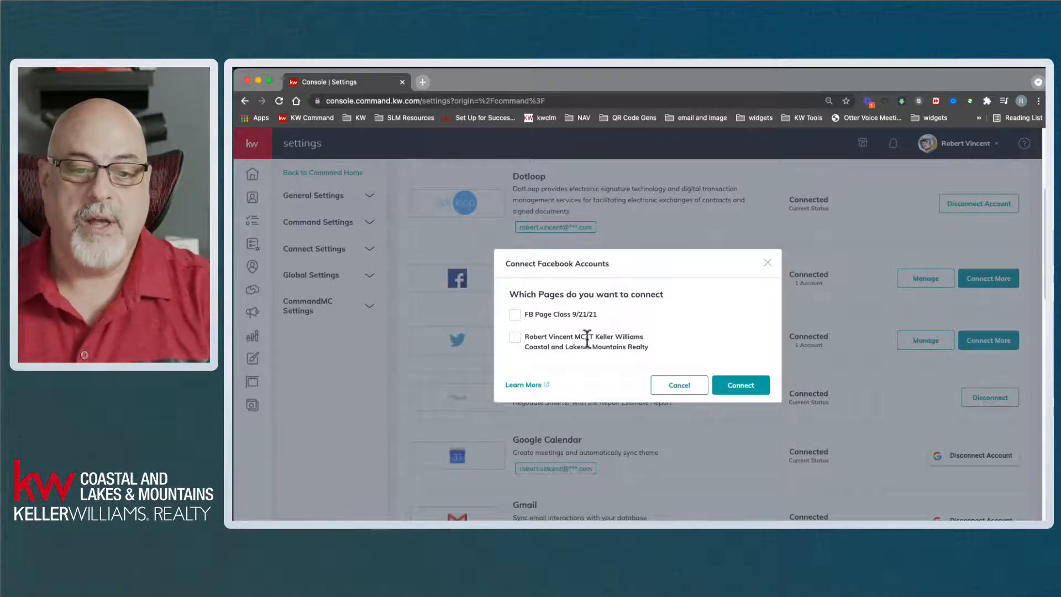
pyautogui.click(515, 338)
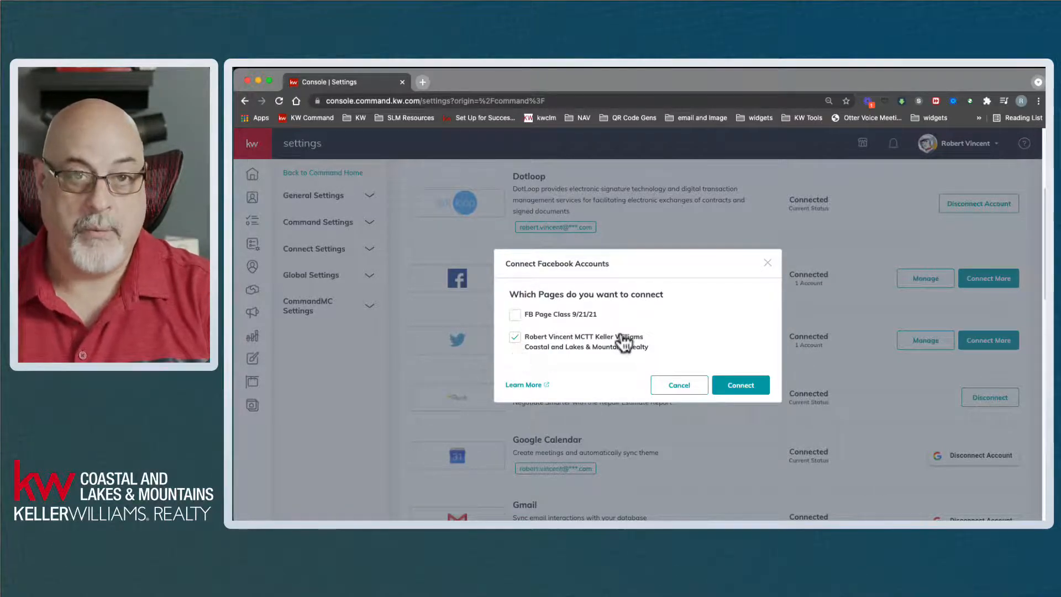
pyautogui.click(516, 316)
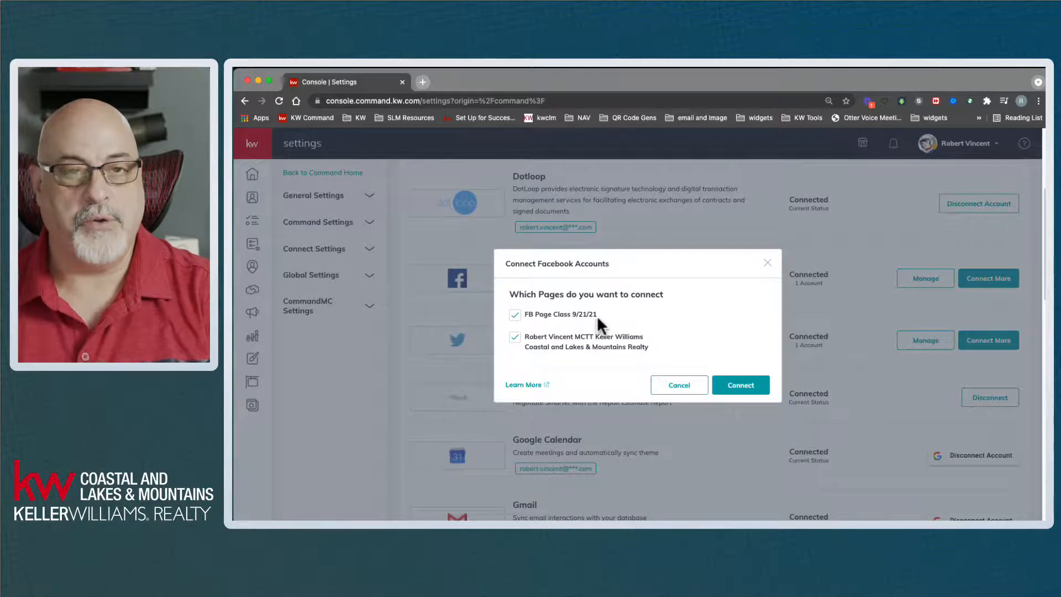
pyautogui.click(741, 385)
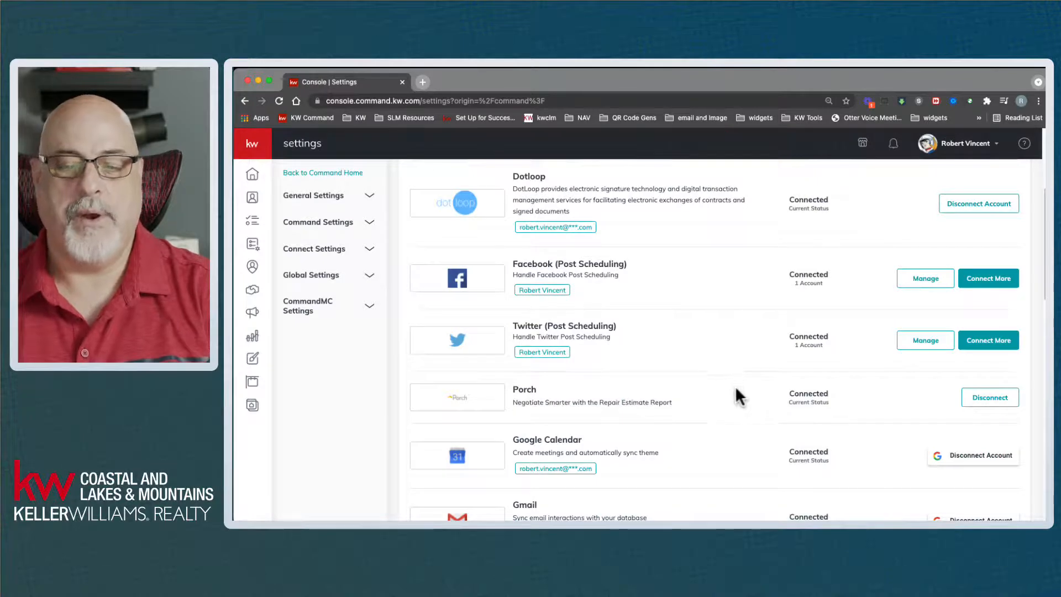
# - Review the updated Settings connections and go to the Campaigns area
pyautogui.scroll(-4, 727, 409)
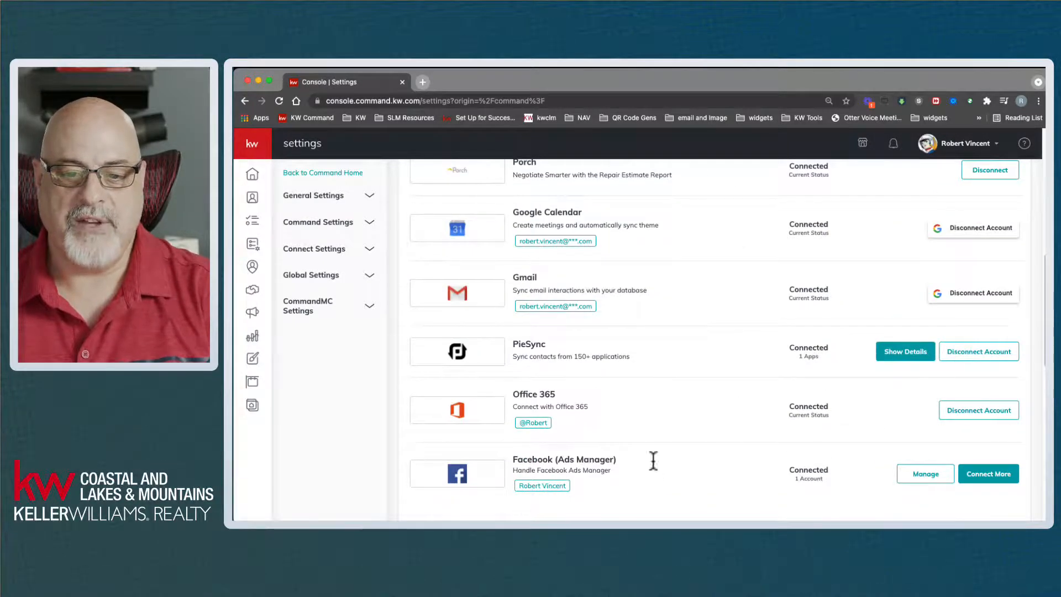
pyautogui.scroll(1, 818, 431)
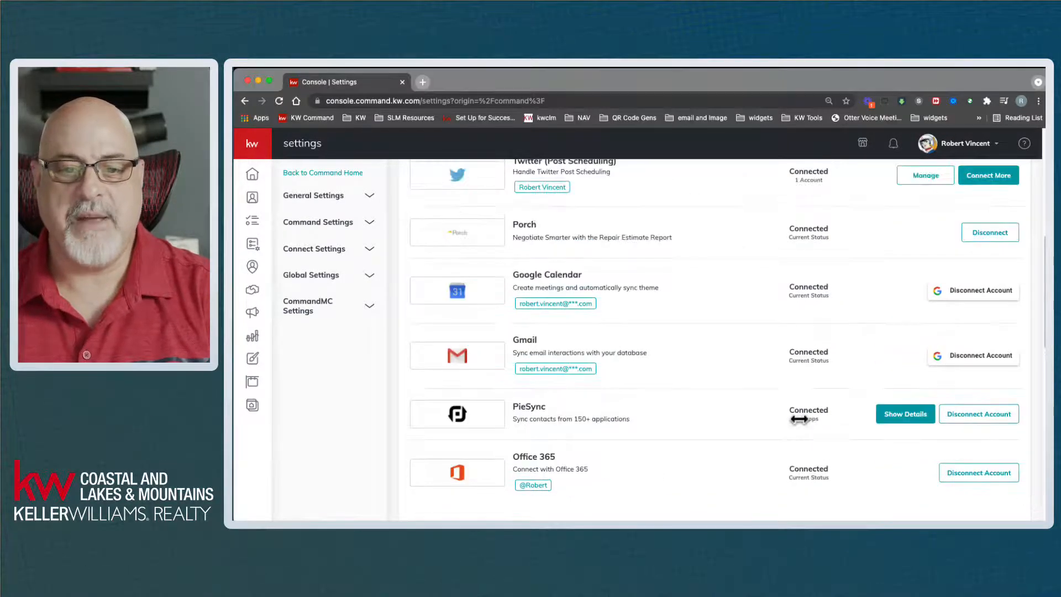
pyautogui.scroll(-1, 798, 423)
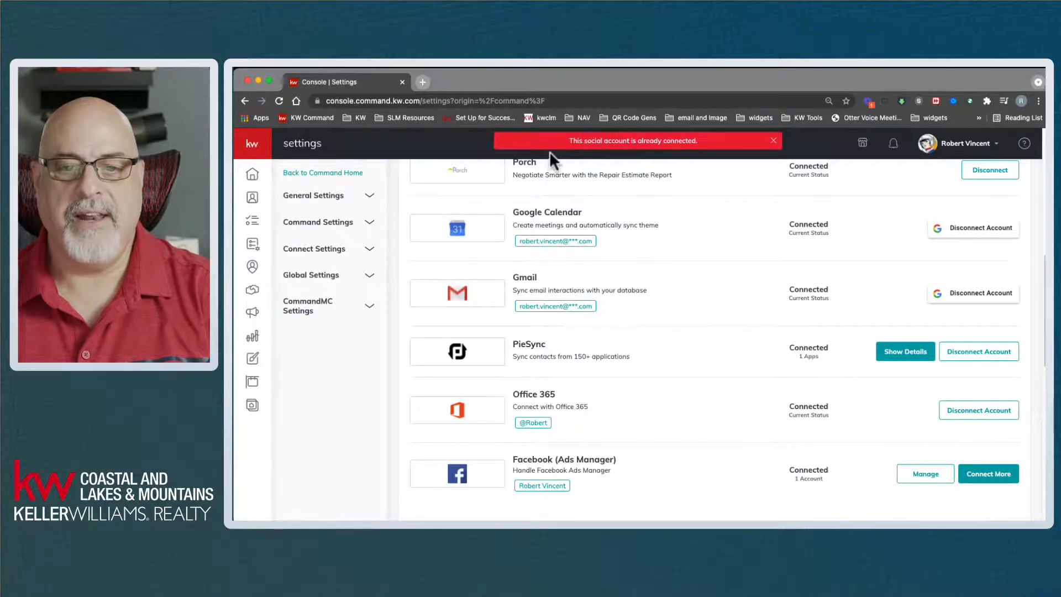
pyautogui.moveTo(564, 145); pyautogui.dragTo(693, 142)
pyautogui.click(711, 291)
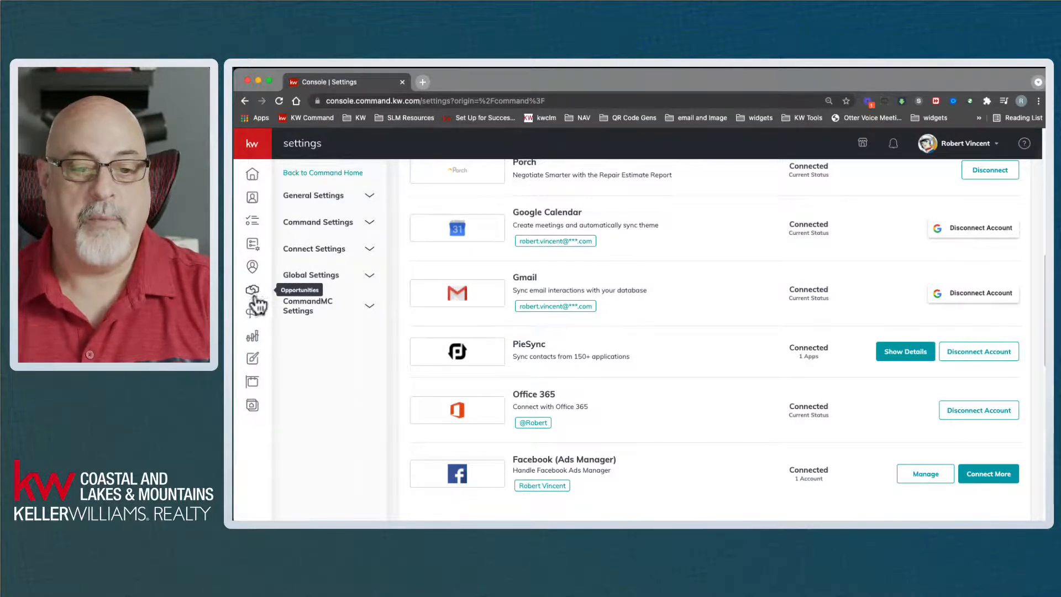
pyautogui.click(252, 312)
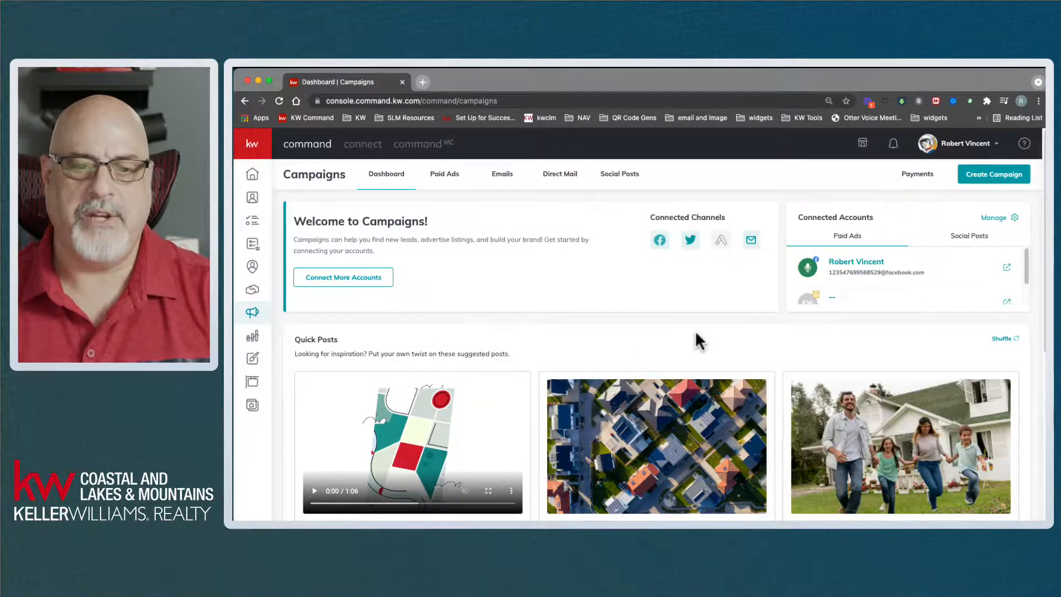
# - Open the Social Posts calendar, review its channel filter, and start a new social post
pyautogui.click(621, 182)
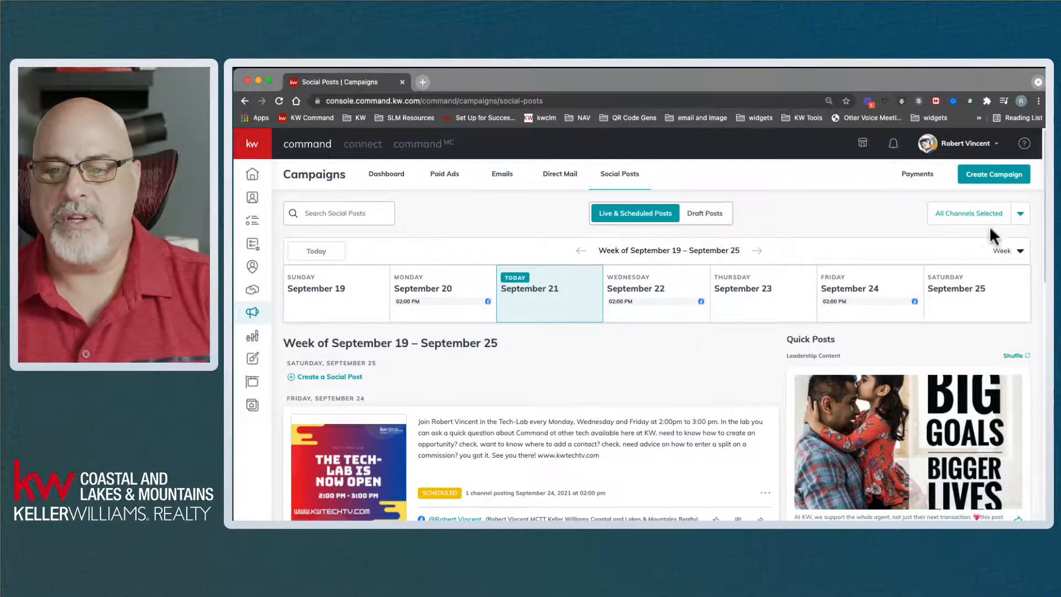
pyautogui.click(1017, 217)
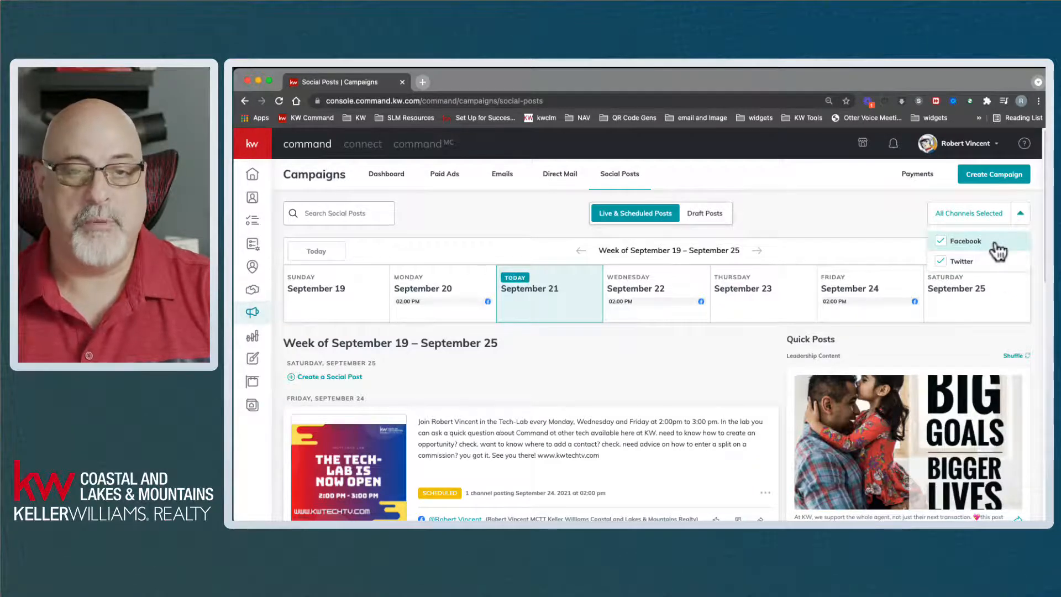
pyautogui.click(763, 264)
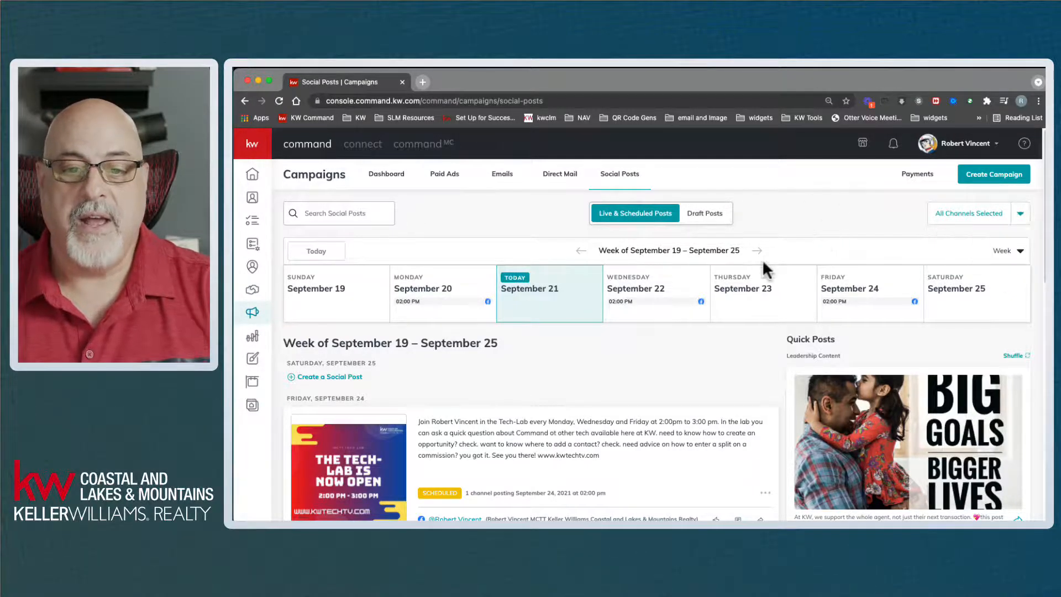
pyautogui.click(332, 377)
# - Enter 'hello world' as the post text
pyautogui.click(590, 393)
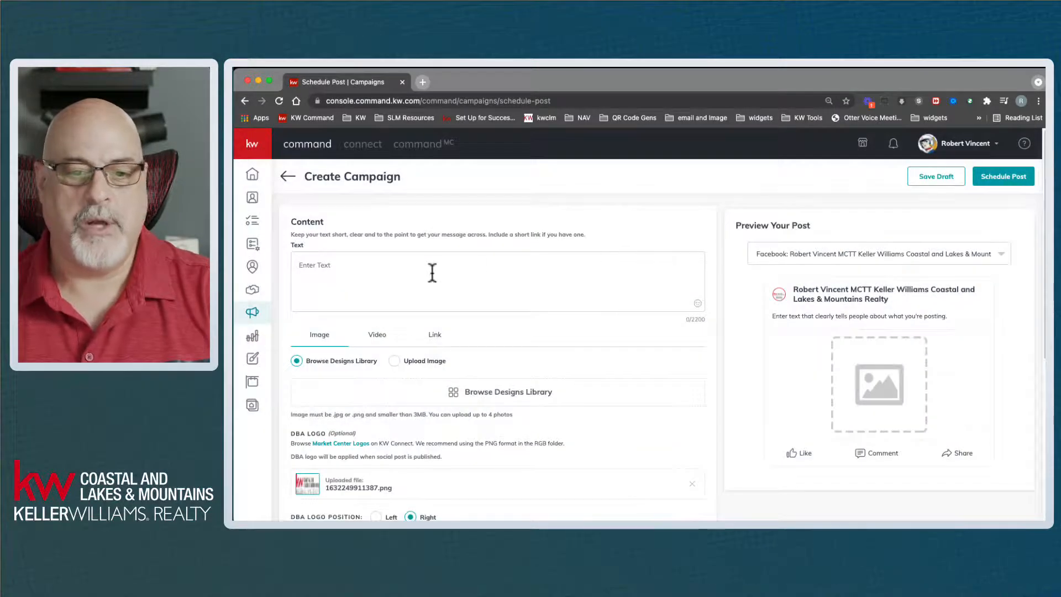
pyautogui.click(428, 269)
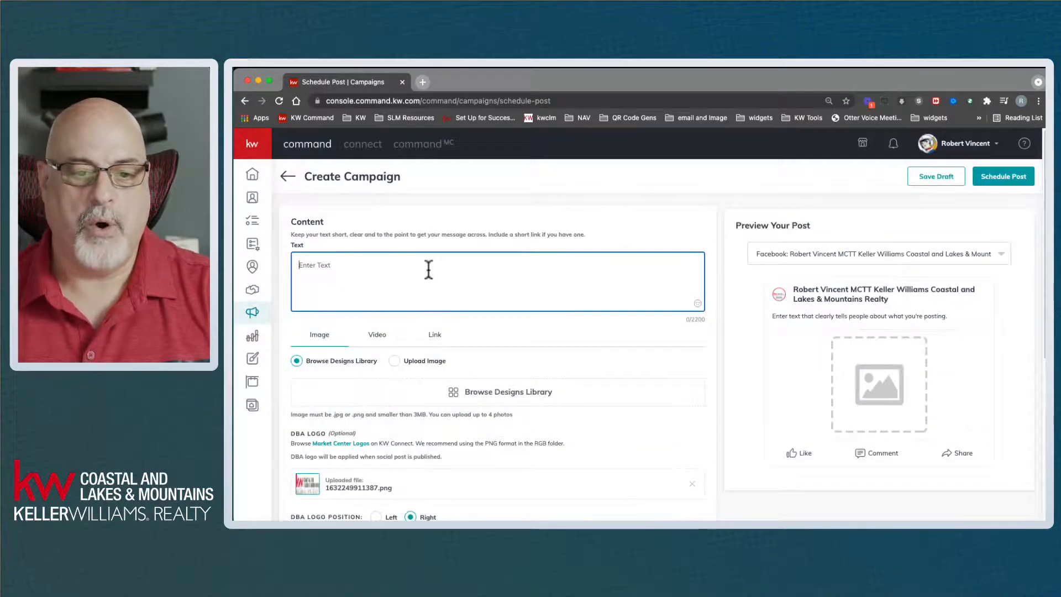
pyautogui.write('hello wo')
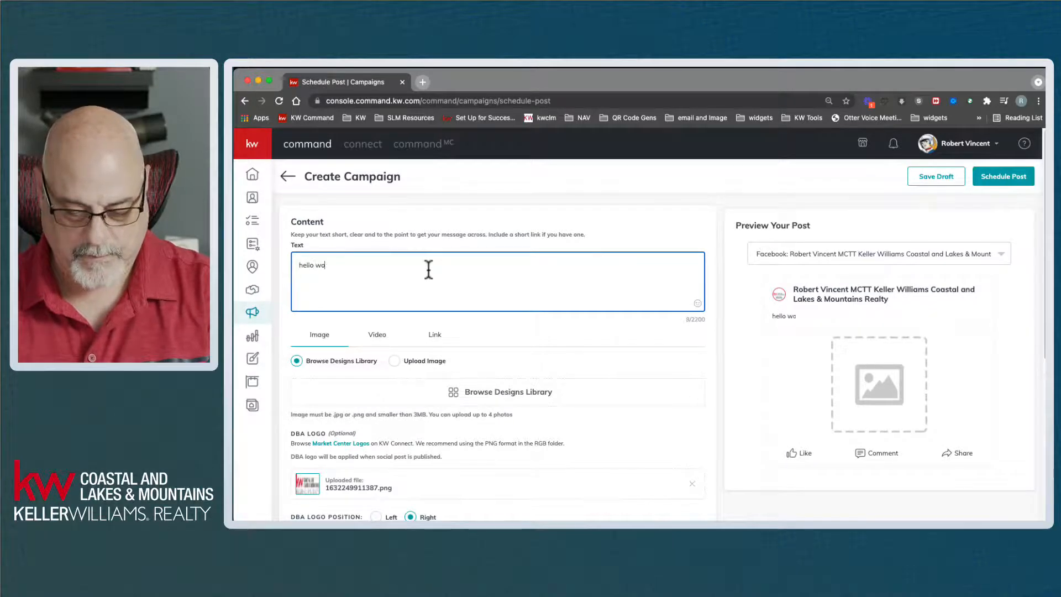
pyautogui.write('rld')
pyautogui.scroll(-1, 428, 269)
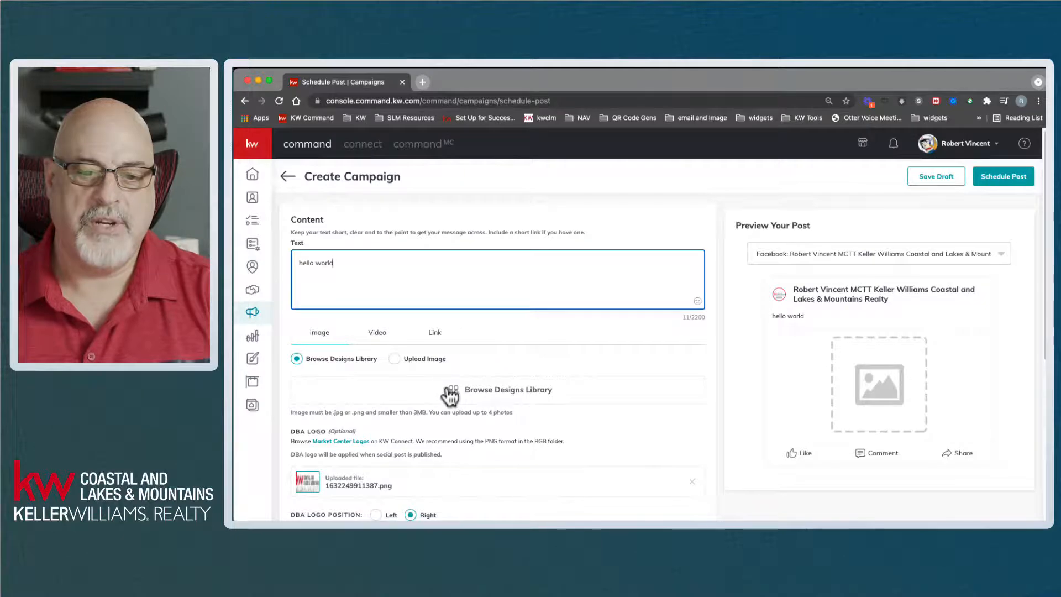
# - Upload the Market Center Technical Trainer logo as the post image, cropped with Free aspect ratio
pyautogui.click(415, 360)
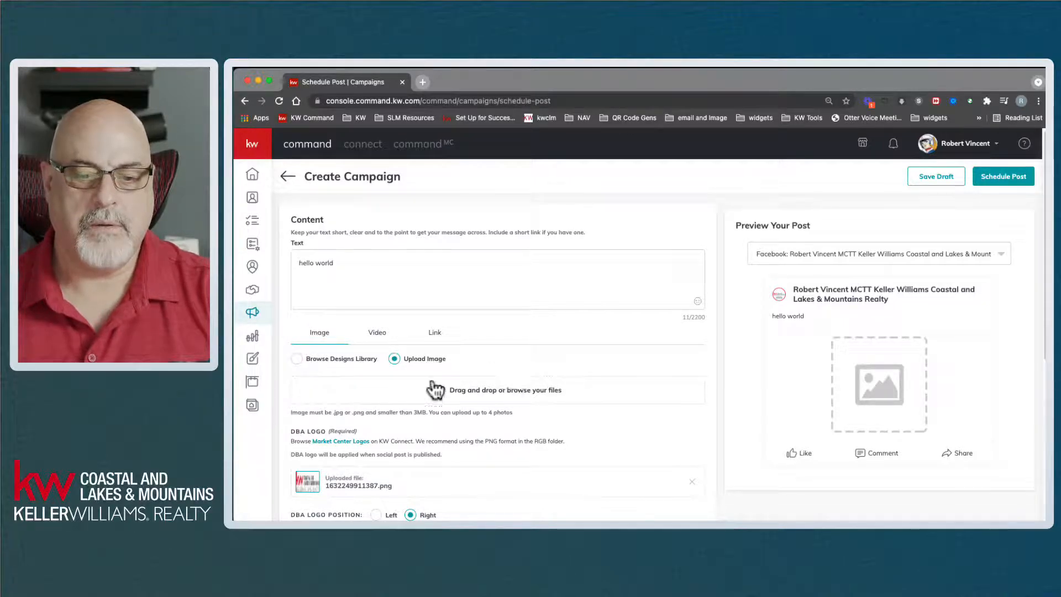
pyautogui.click(350, 360)
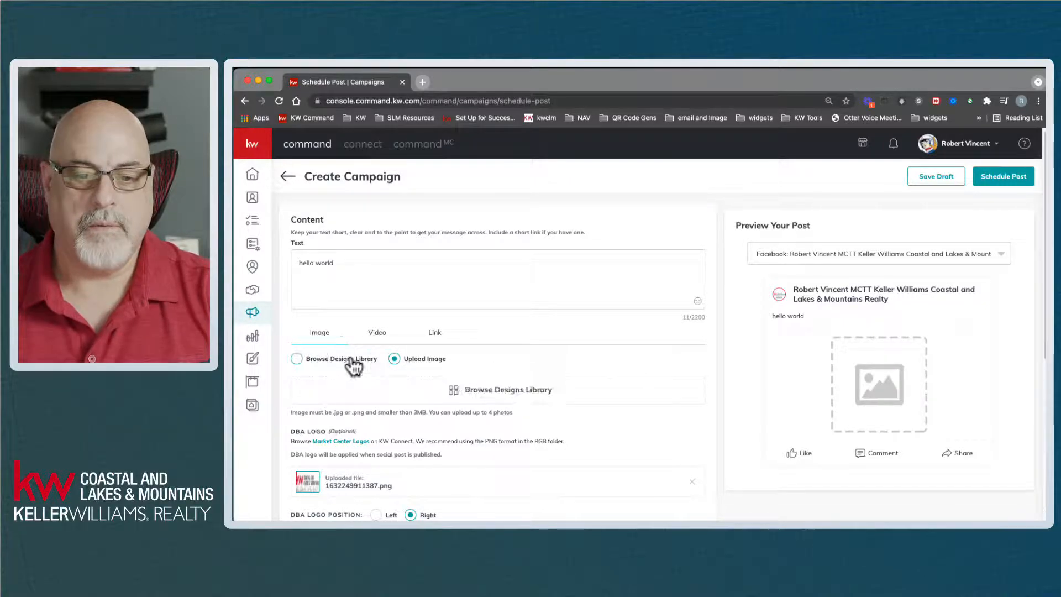
pyautogui.click(395, 358)
pyautogui.click(504, 390)
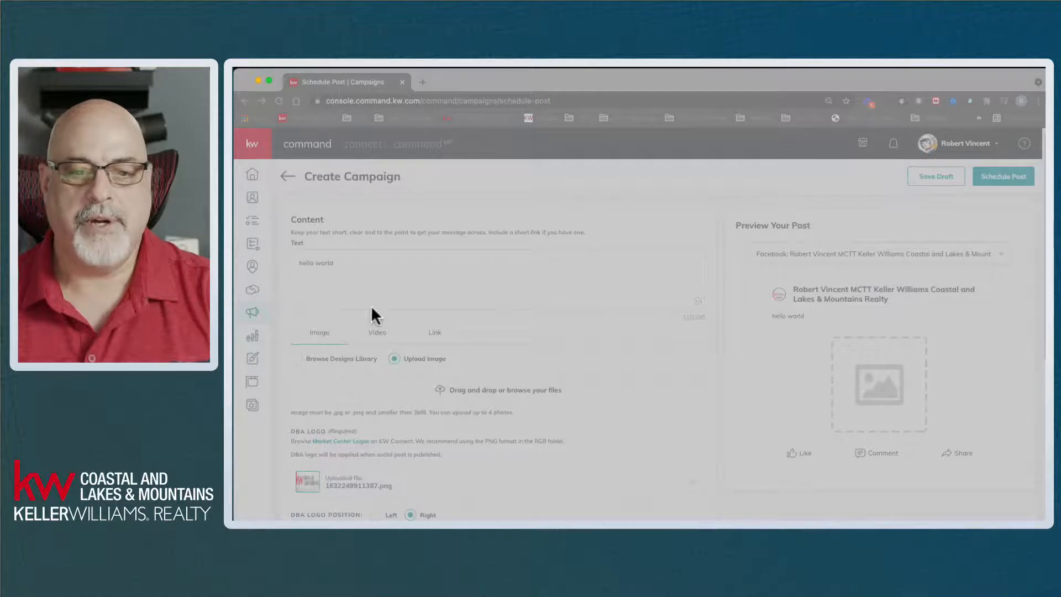
pyautogui.doubleClick(491, 230)
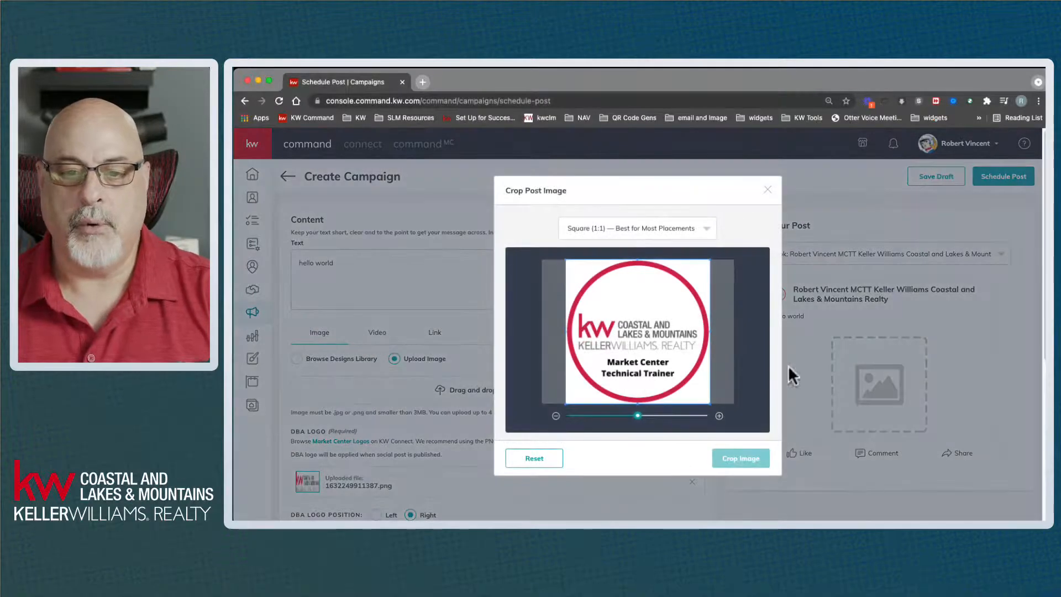
pyautogui.click(654, 228)
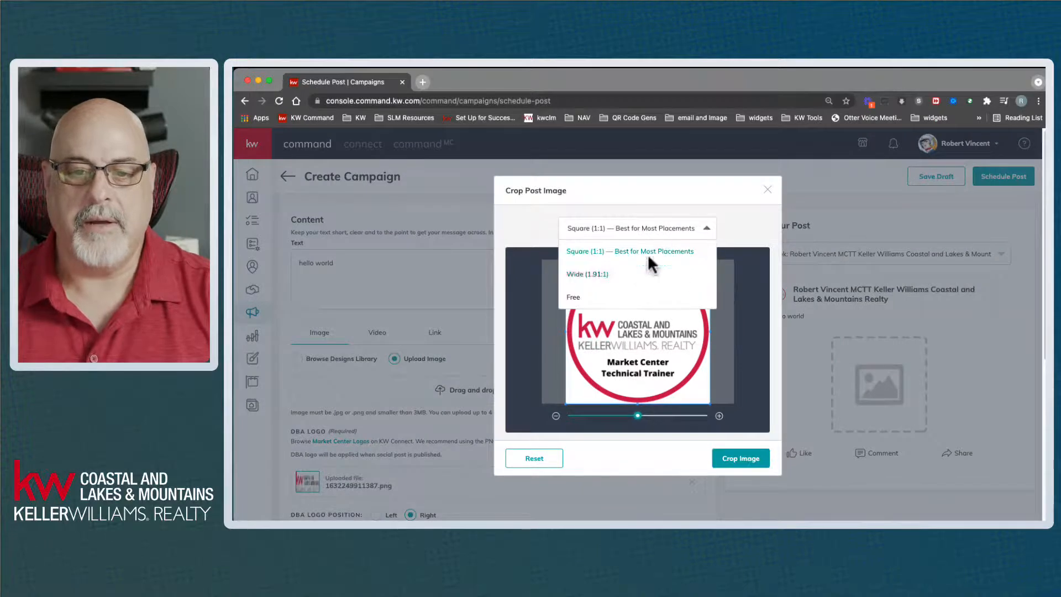
pyautogui.click(613, 298)
pyautogui.click(758, 457)
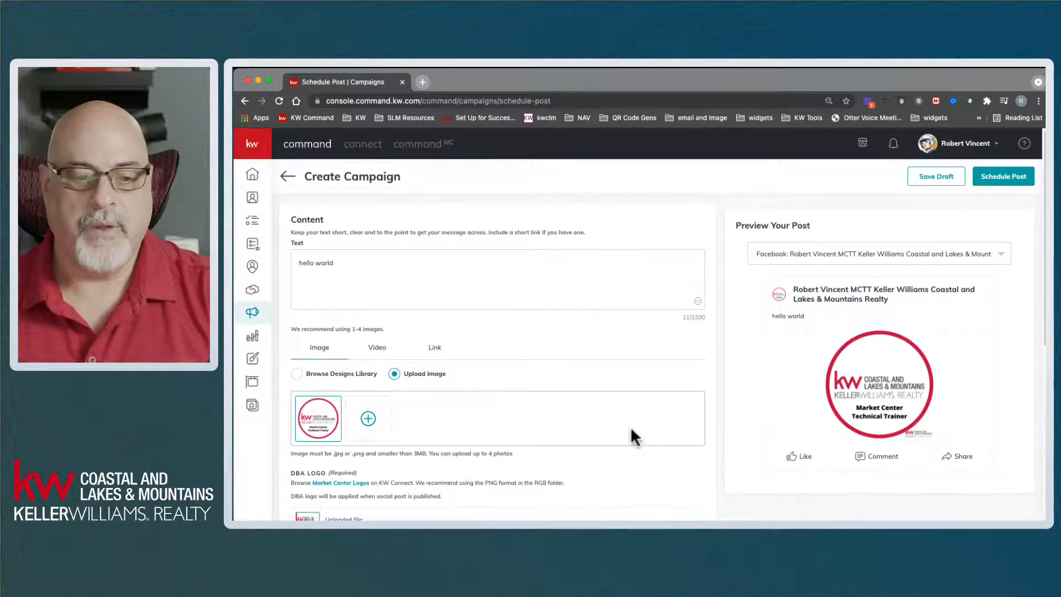
pyautogui.scroll(-3, 628, 425)
pyautogui.scroll(-1, 627, 426)
pyautogui.scroll(-2, 628, 429)
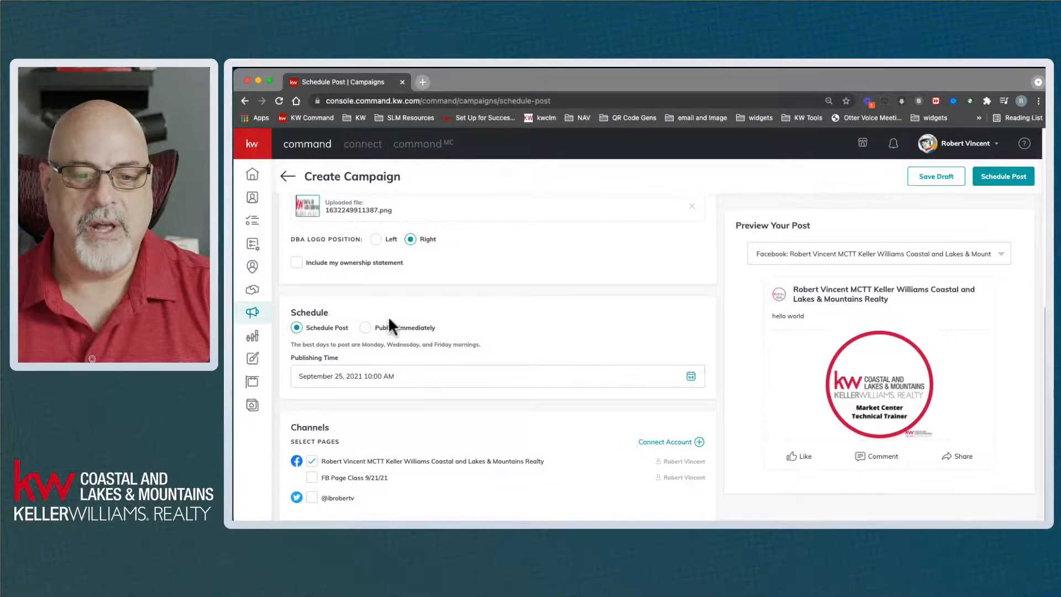
# - Publish the hello world post immediately to FB Page Class 9/21/21 only, excluding the main business page
pyautogui.click(365, 327)
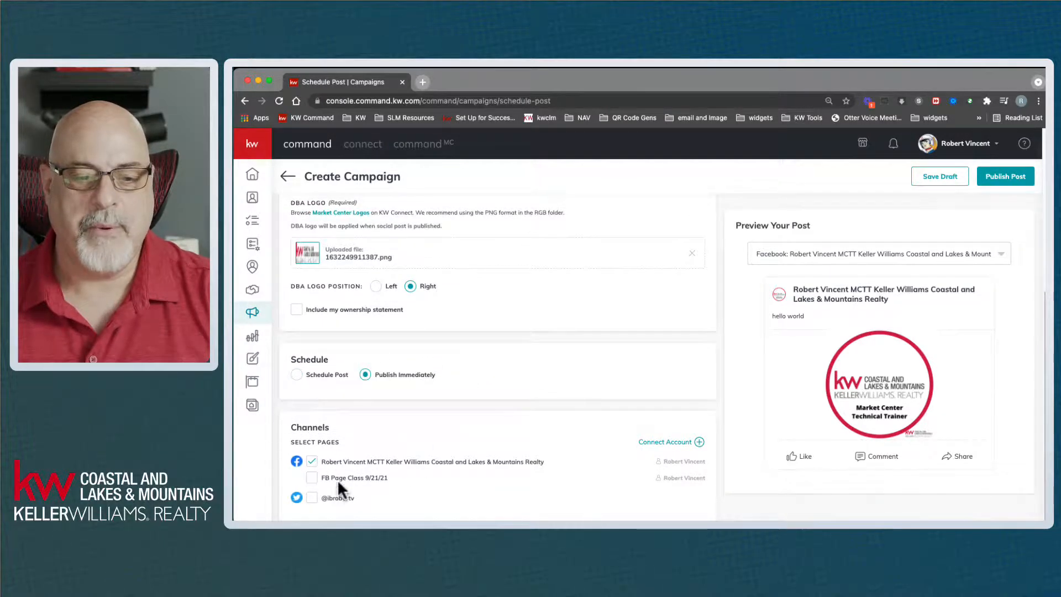
pyautogui.click(312, 477)
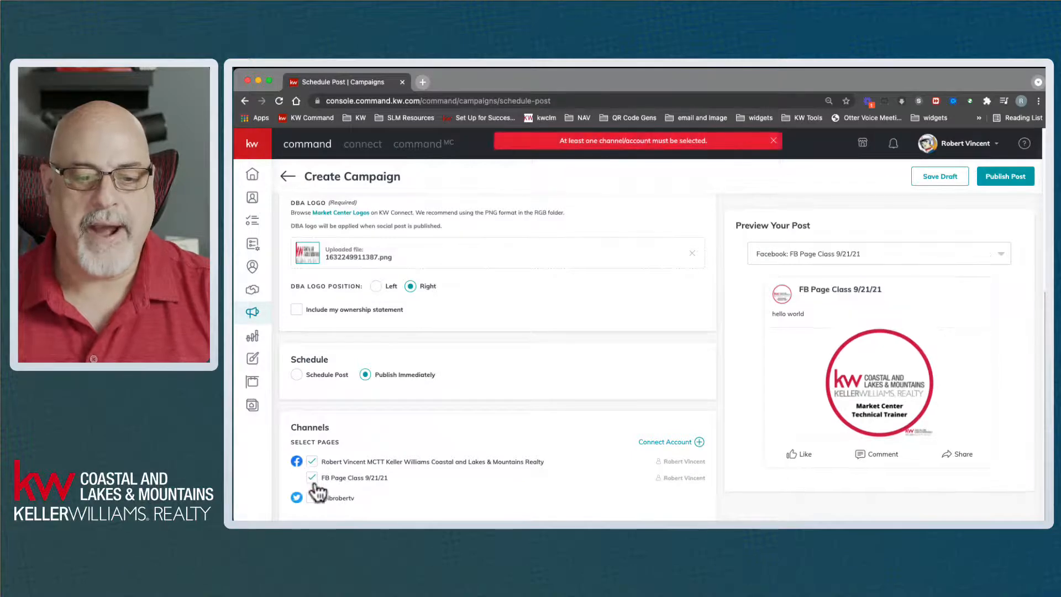
pyautogui.click(312, 462)
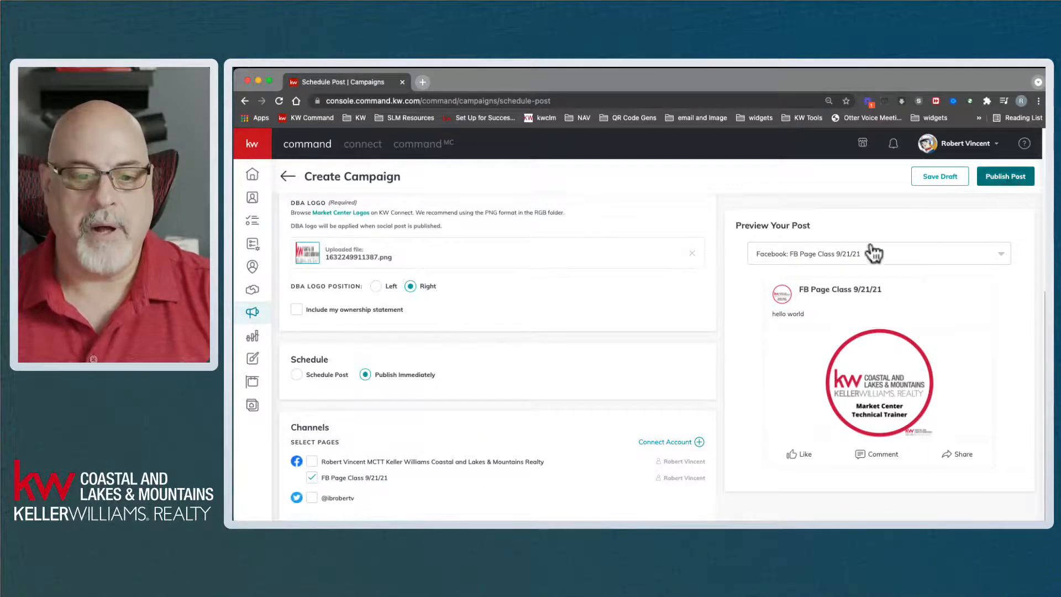
pyautogui.click(1016, 172)
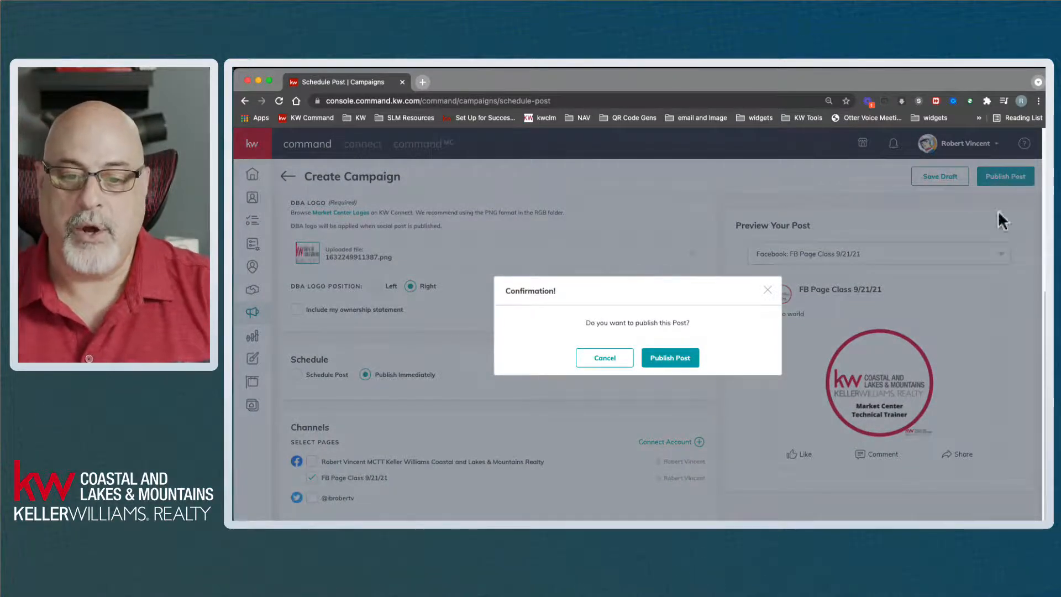
pyautogui.click(685, 358)
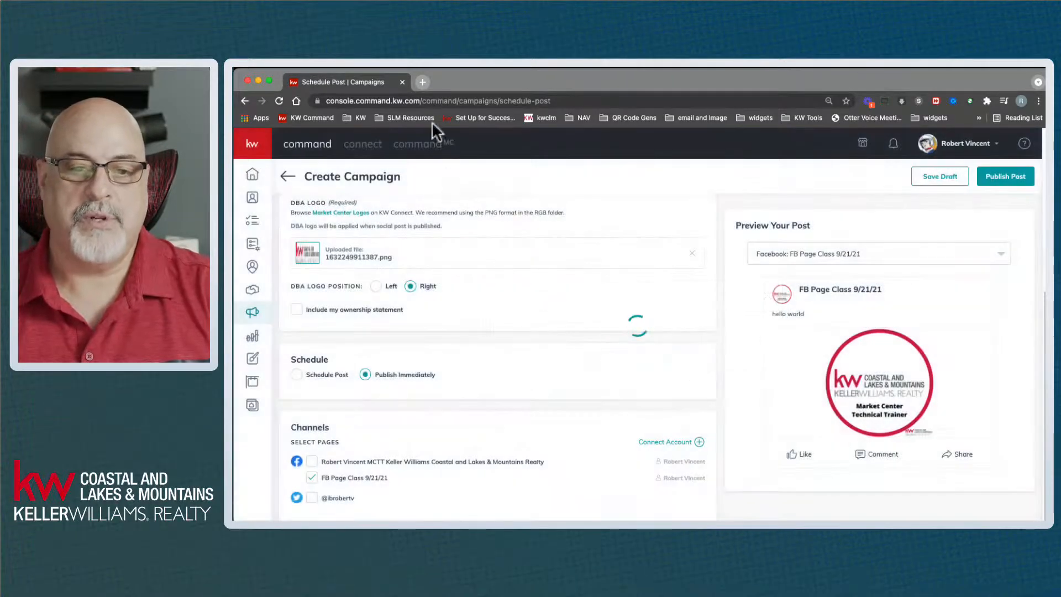
pyautogui.click(423, 82)
# - Go to facebook.com and open the FB Page Class 9/21/21 page to find the hello world post
pyautogui.write('facebook.com')
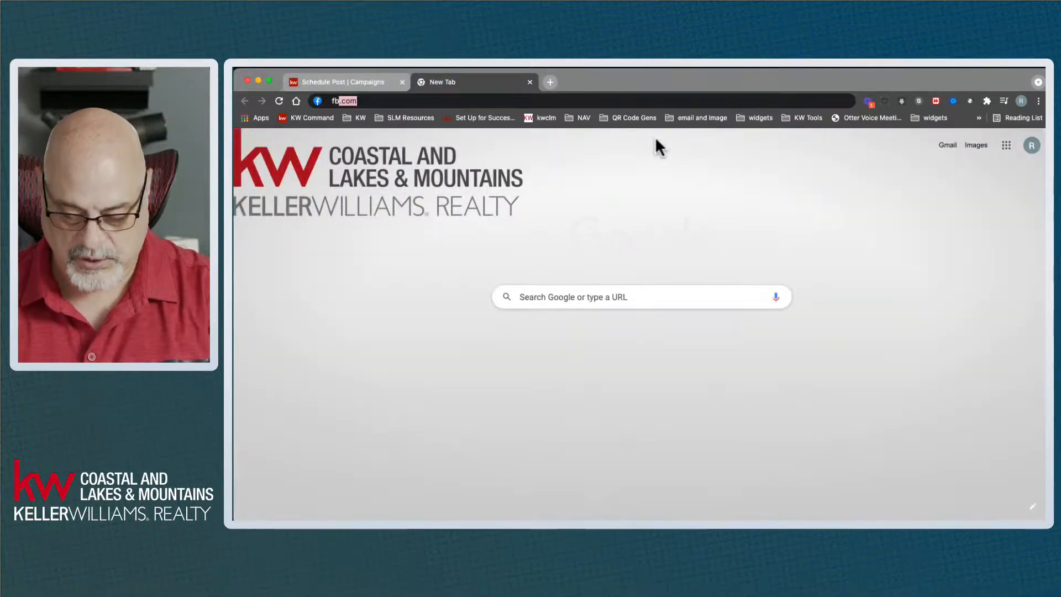
pyautogui.press('Return')
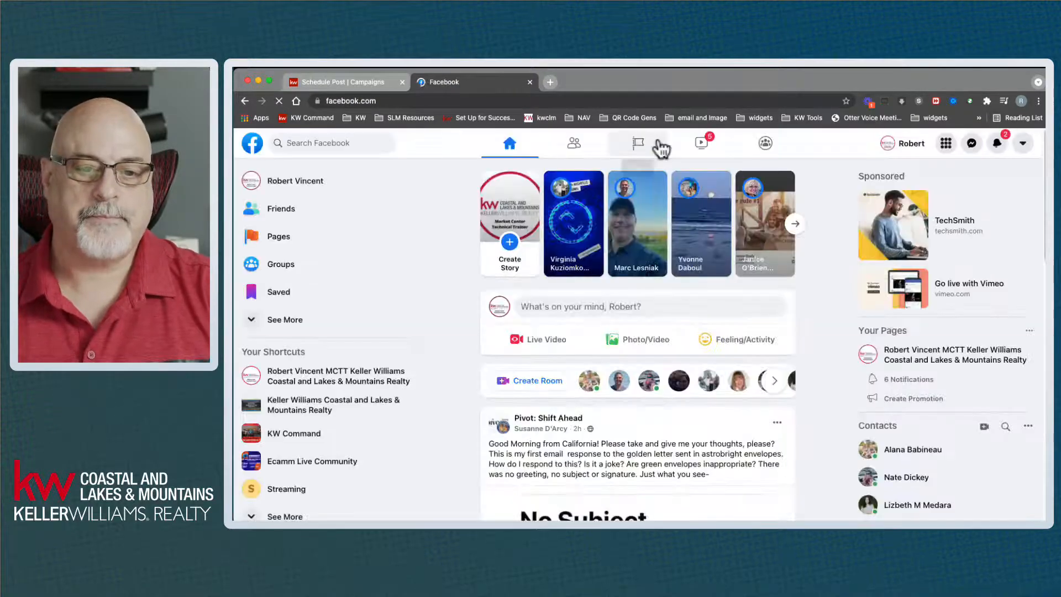
pyautogui.click(279, 237)
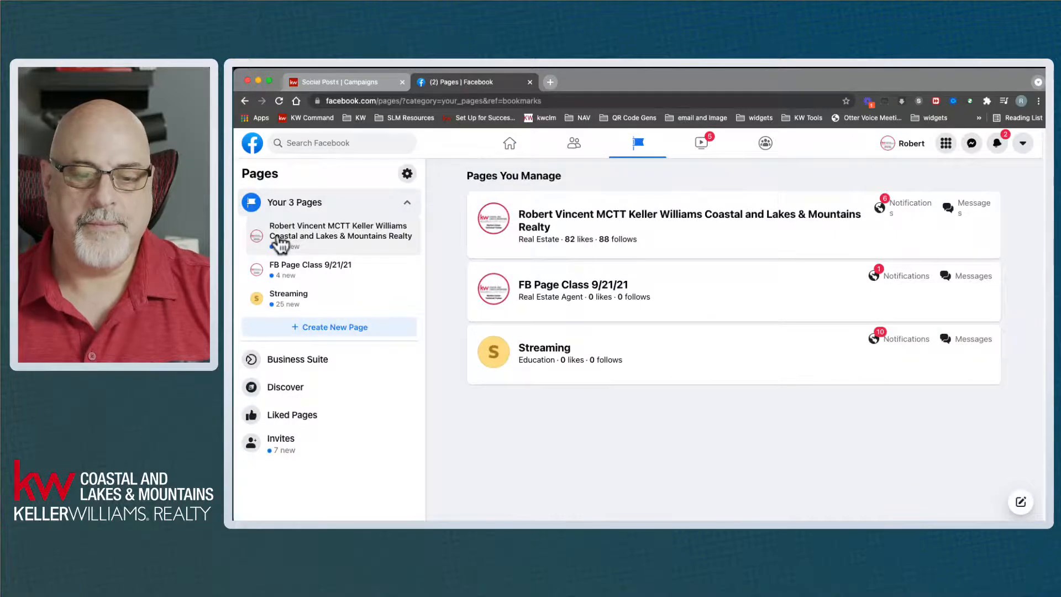
pyautogui.click(244, 102)
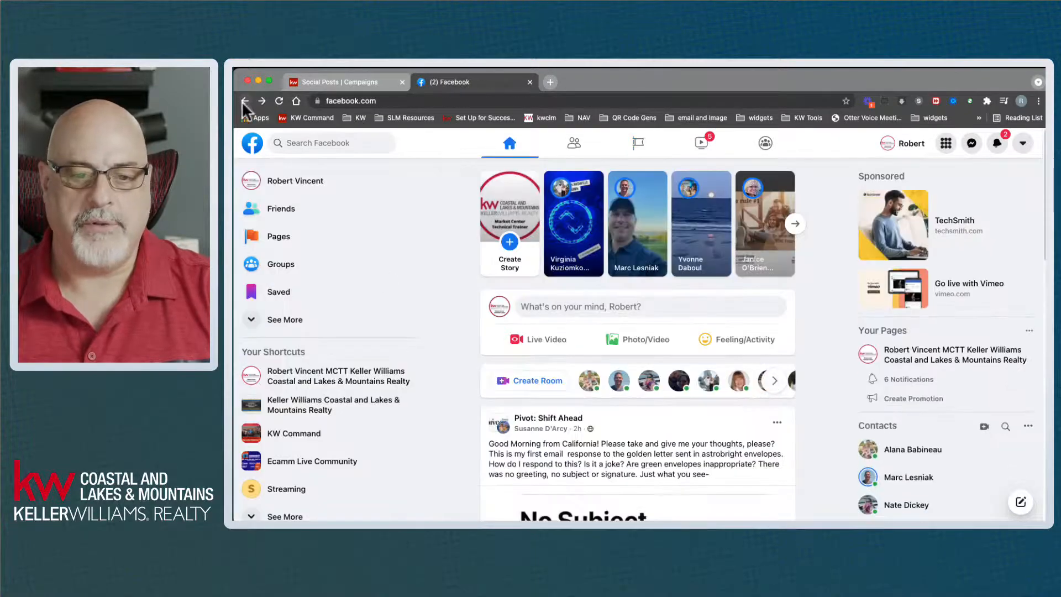
pyautogui.click(279, 237)
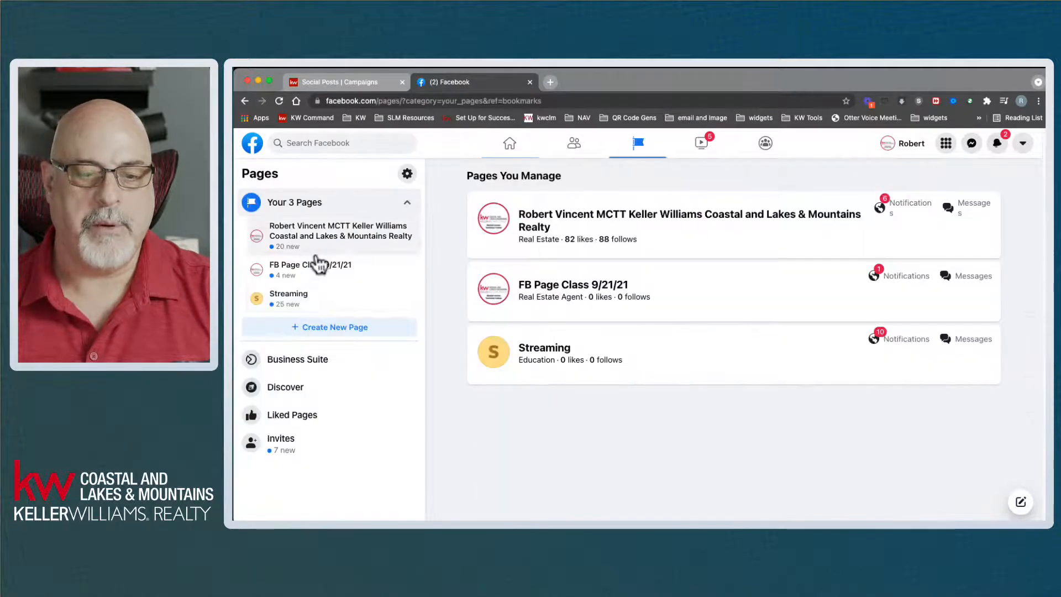
pyautogui.click(563, 284)
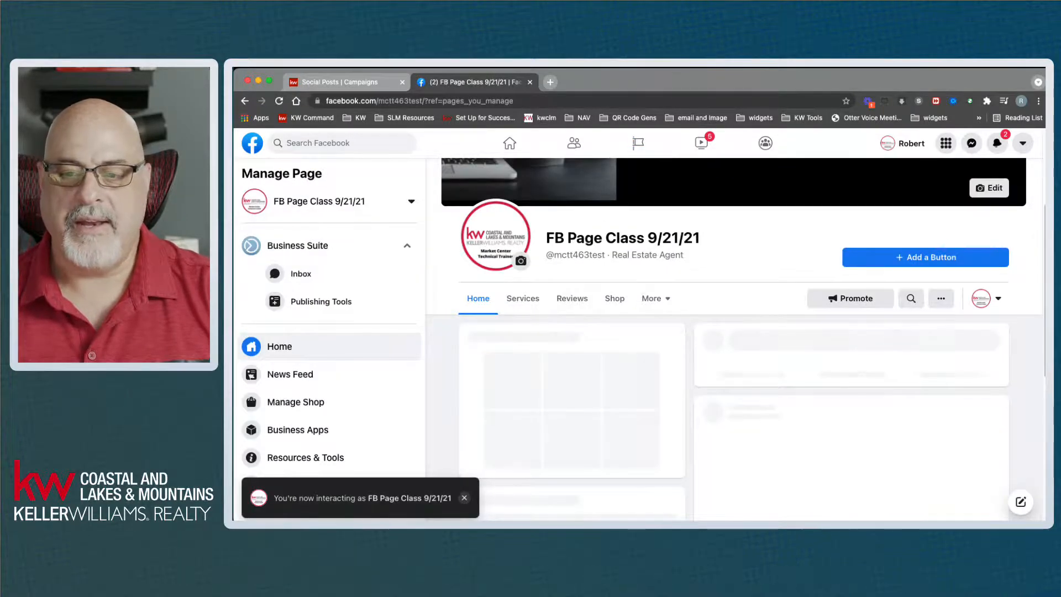
pyautogui.scroll(-2, 1031, 385)
pyautogui.scroll(-2, 1028, 378)
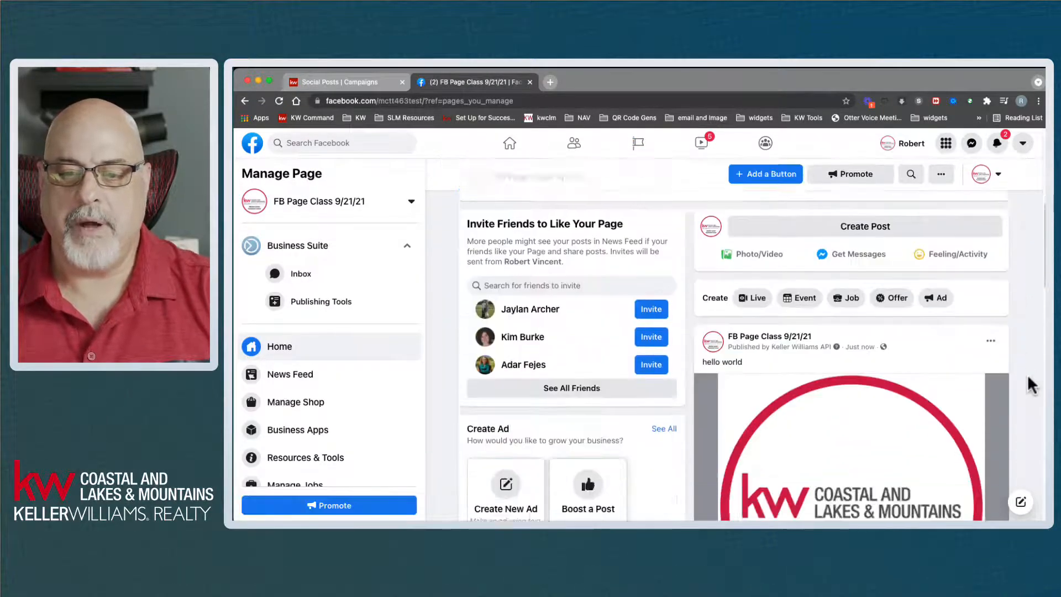
pyautogui.moveTo(754, 342); pyautogui.dragTo(680, 350)
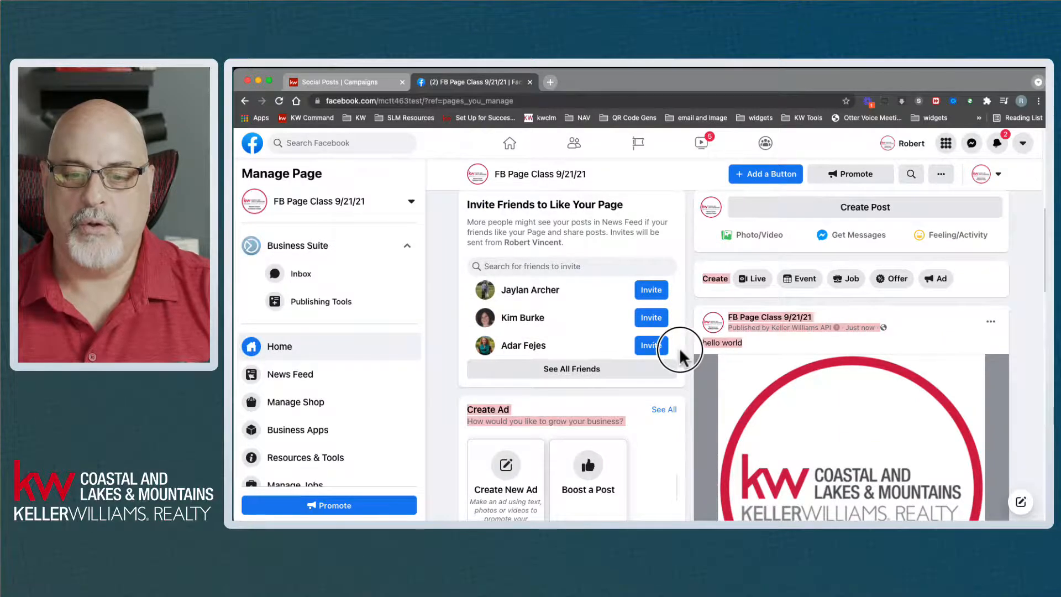
pyautogui.click(719, 356)
pyautogui.scroll(-6, 846, 382)
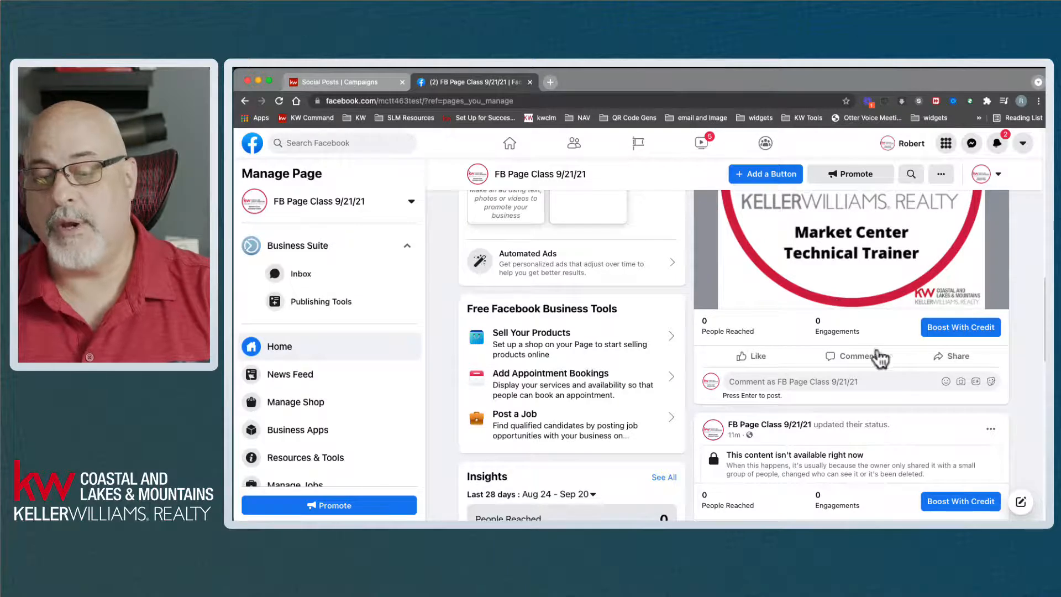
# - Interact as your personal profile and check the post's share options without sharing
pyautogui.click(983, 175)
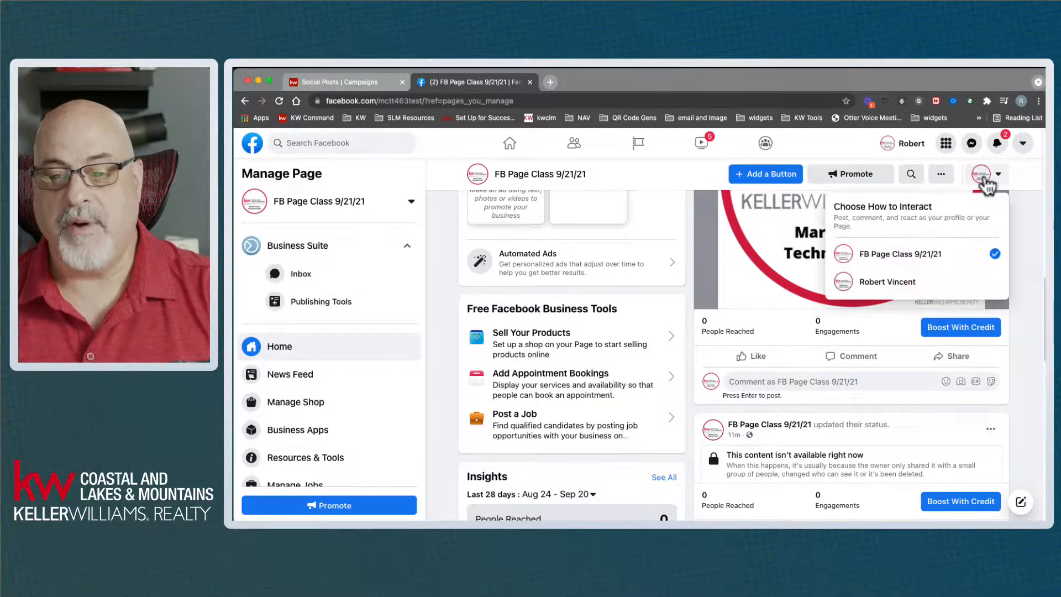
pyautogui.click(885, 283)
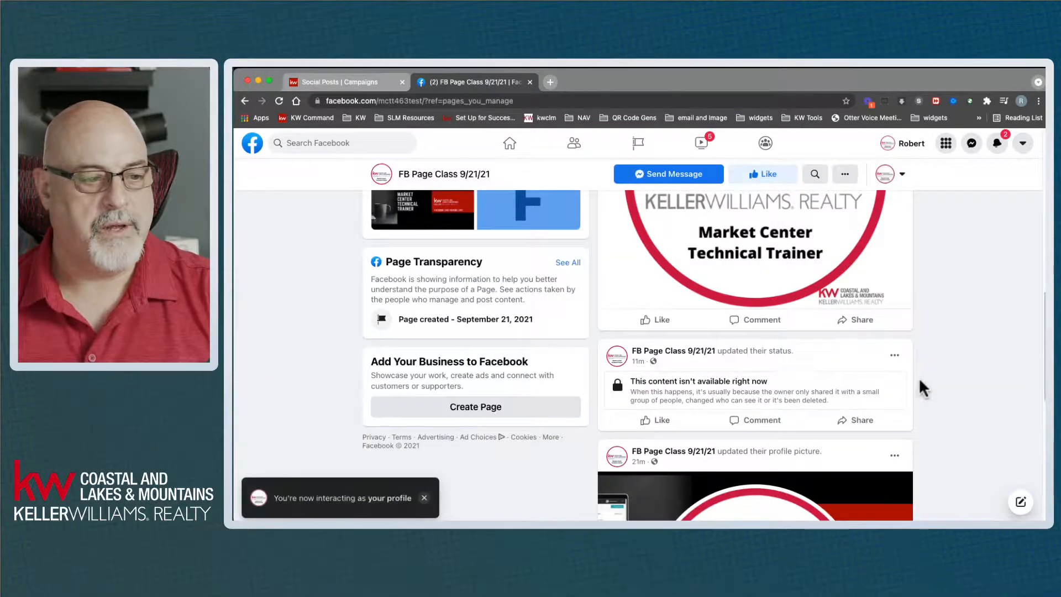
pyautogui.click(871, 325)
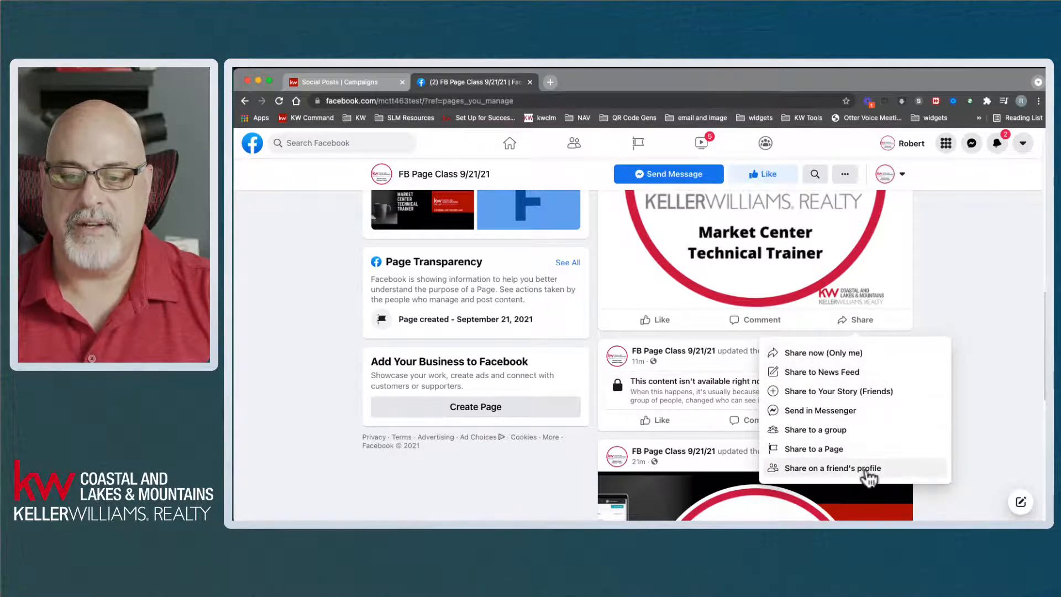
pyautogui.click(994, 294)
# - Scroll back up to the top of the FB Page Class 9/21/21 page
pyautogui.scroll(10, 995, 296)
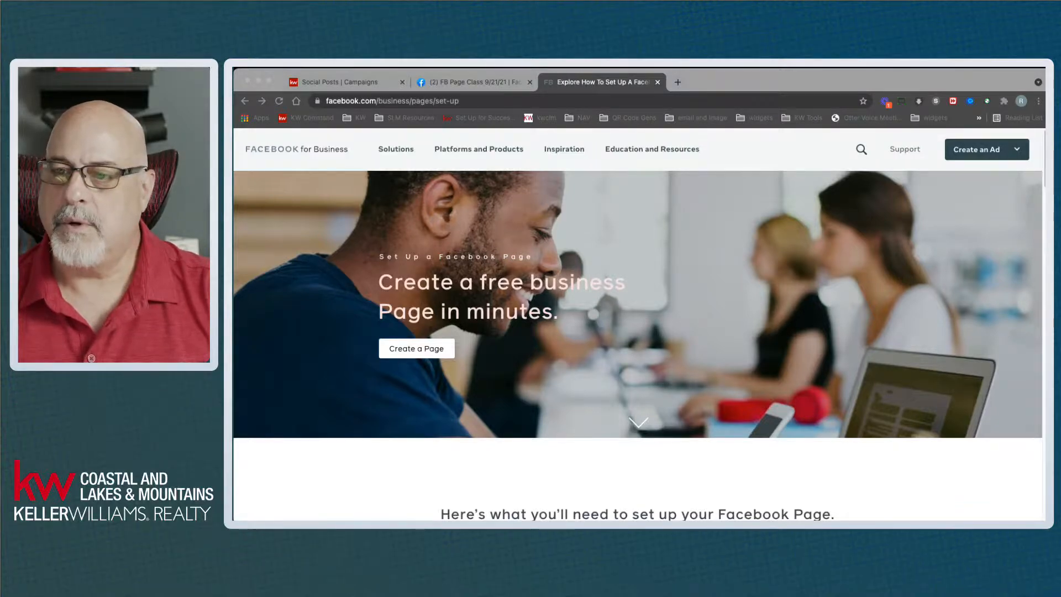
pyautogui.click(467, 102)
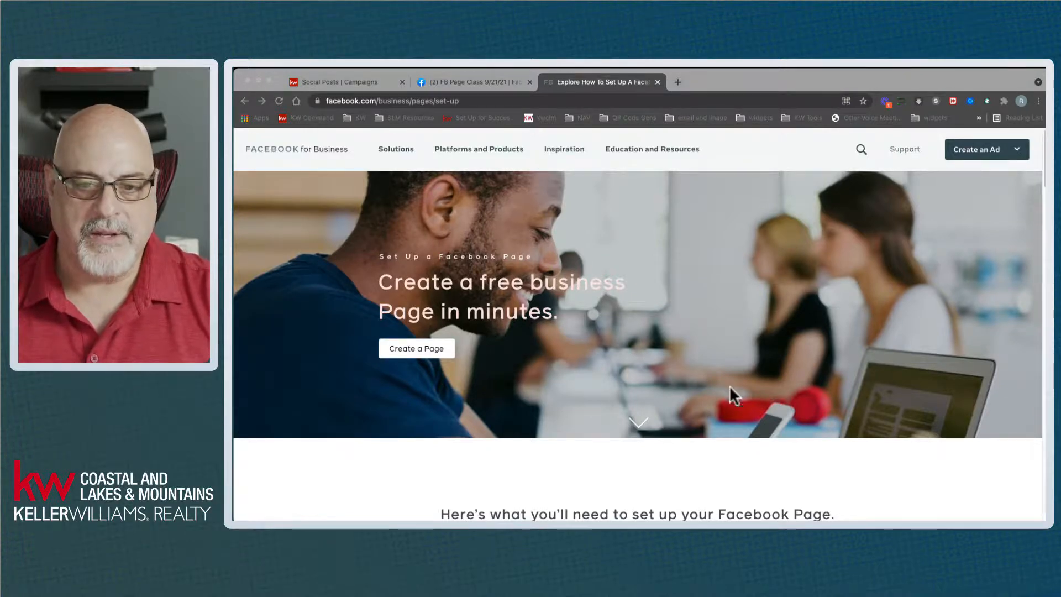
pyautogui.click(741, 440)
pyautogui.scroll(-2, 751, 454)
pyautogui.scroll(-6, 753, 458)
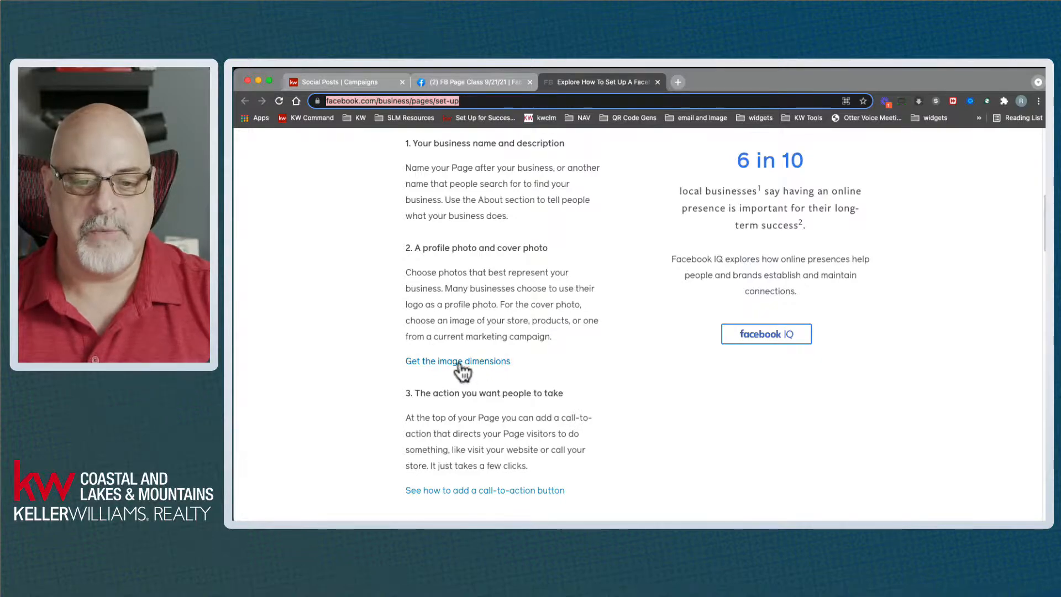
pyautogui.scroll(-4, 696, 446)
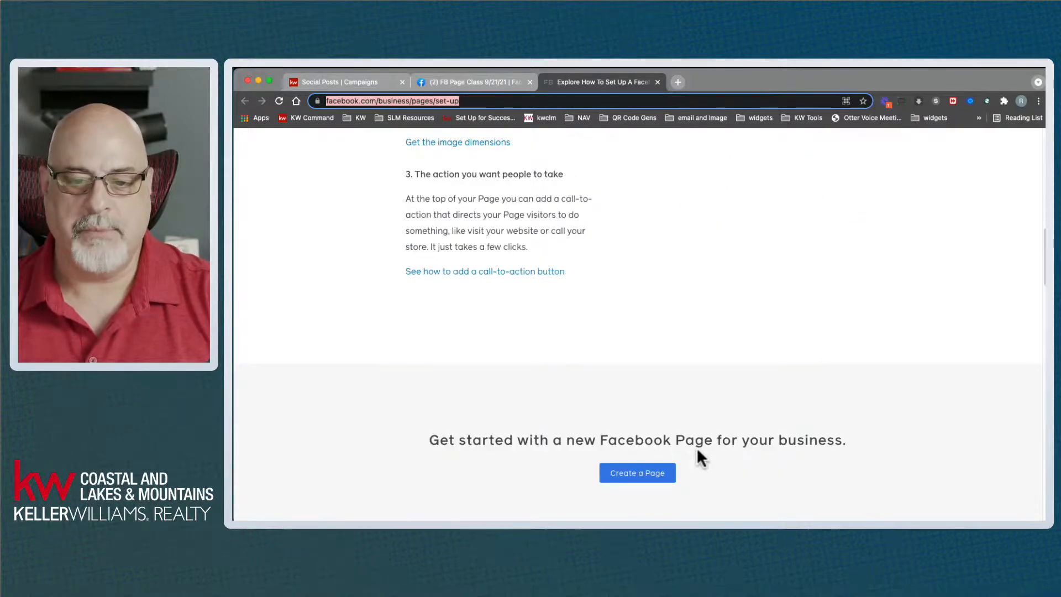
pyautogui.scroll(-4, 700, 445)
pyautogui.scroll(-4, 701, 441)
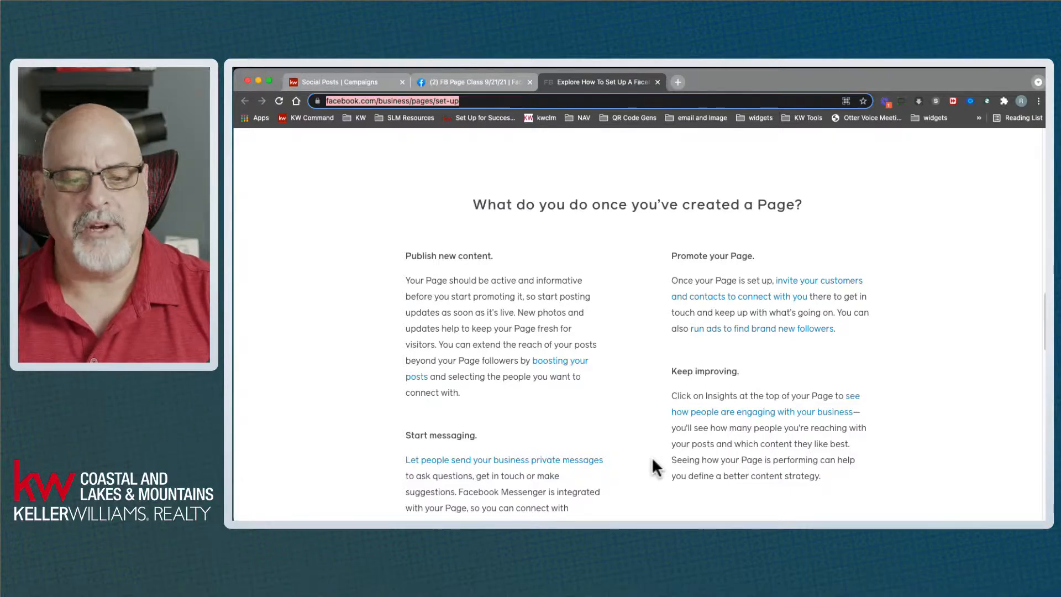
pyautogui.scroll(-7, 645, 456)
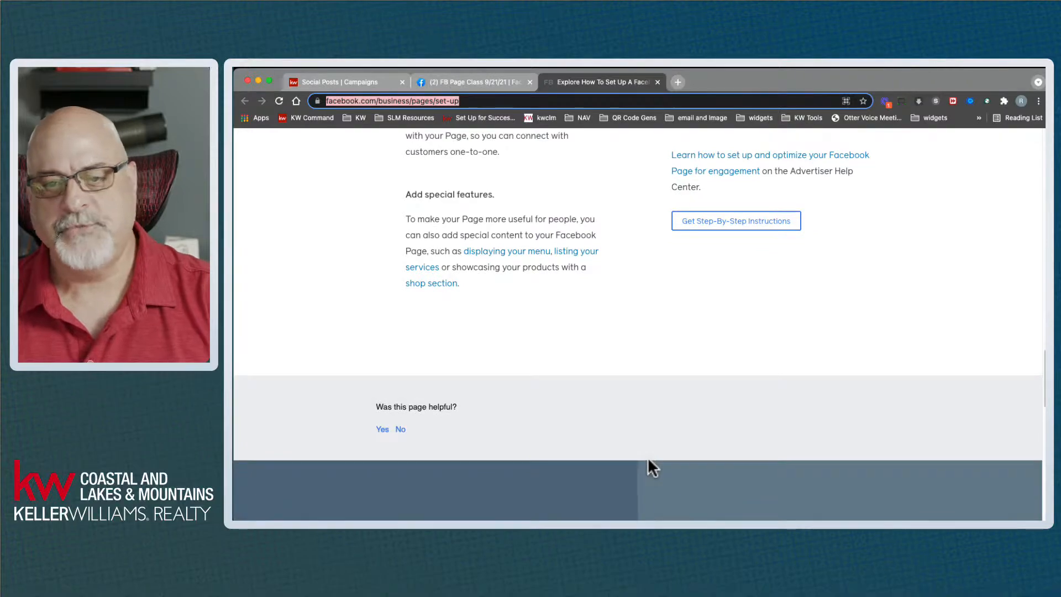
pyautogui.scroll(15, 648, 459)
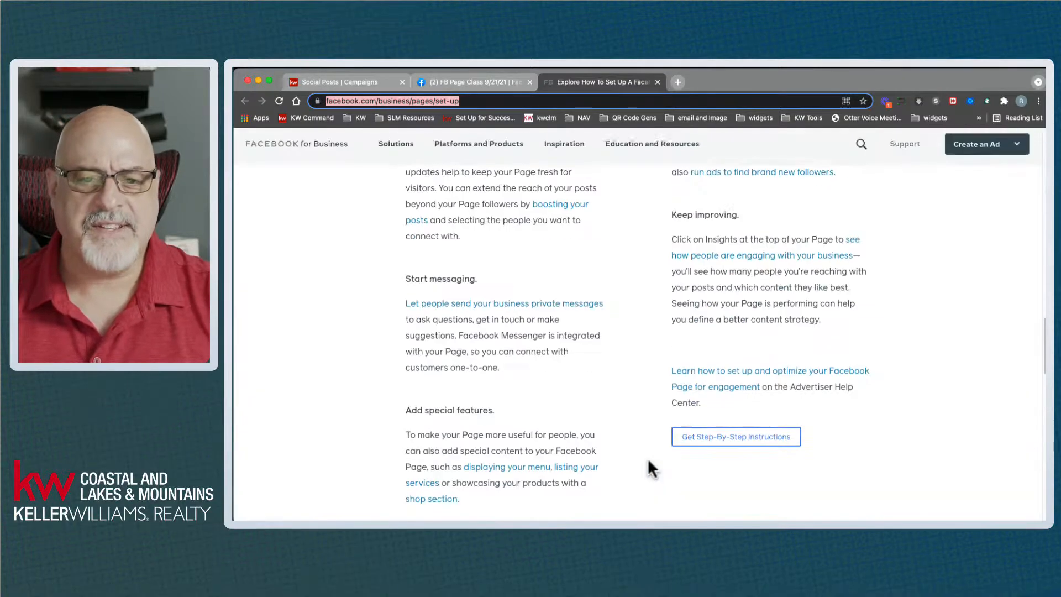
pyautogui.scroll(2, 652, 461)
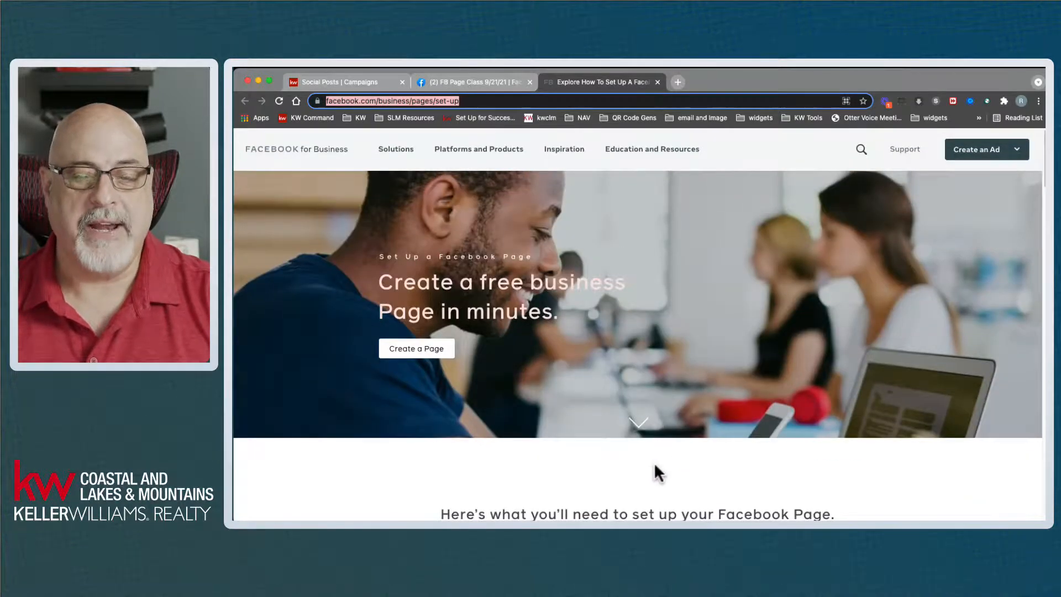